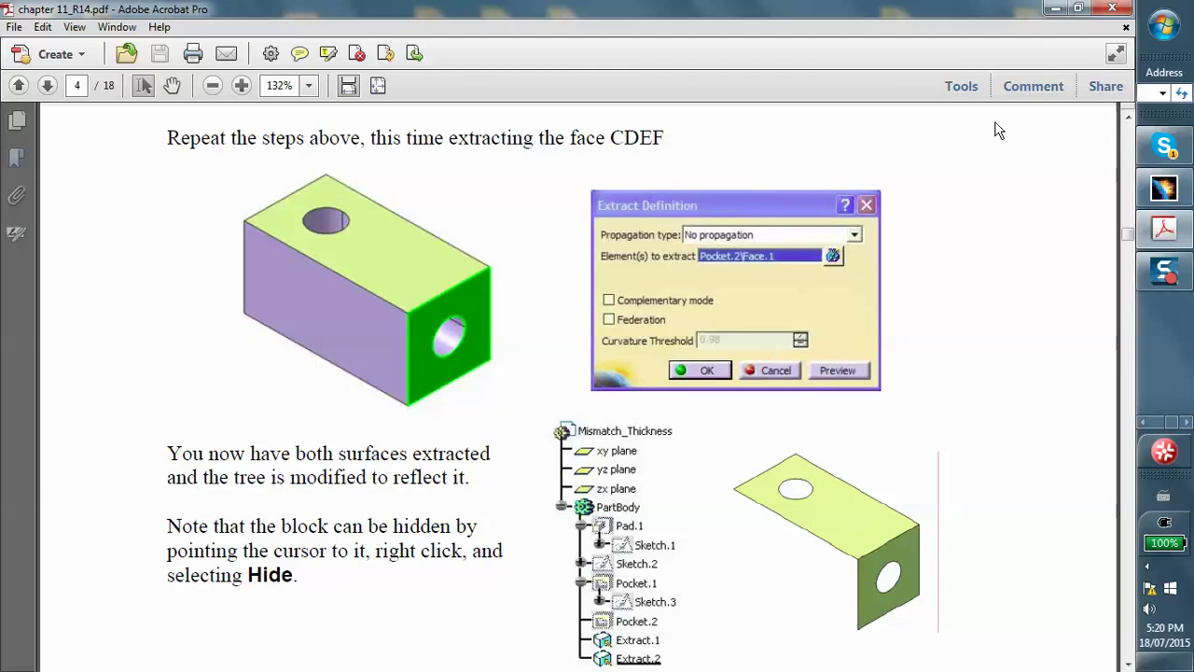
Switch to CATIA V5 and create a new Part document, keeping the default name and hybrid design option
{"action": "left_click", "coordinate": [1051, 12]}
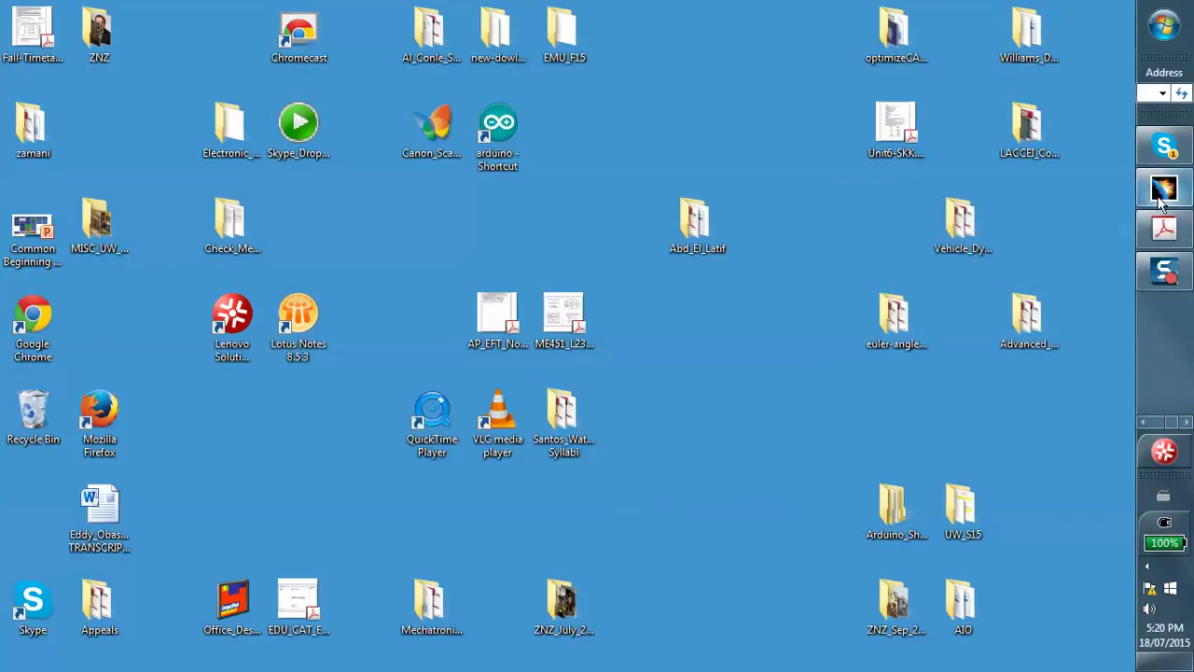
{"action": "mouse_move", "coordinate": [1161, 194]}
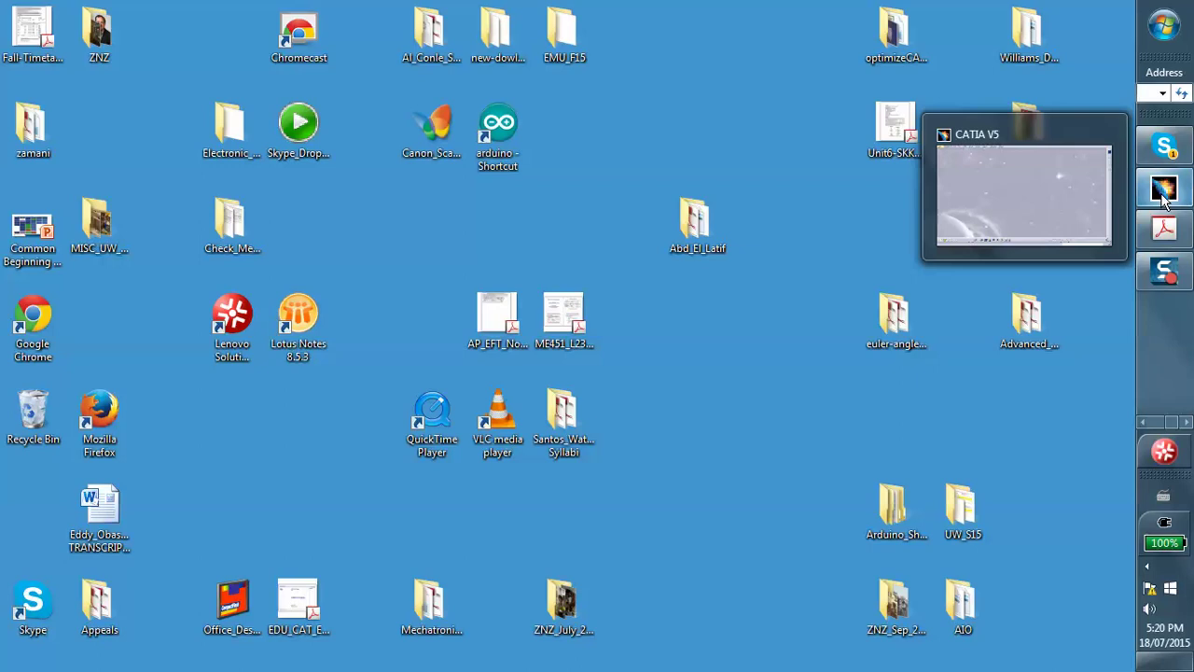
{"action": "left_click", "coordinate": [1162, 193]}
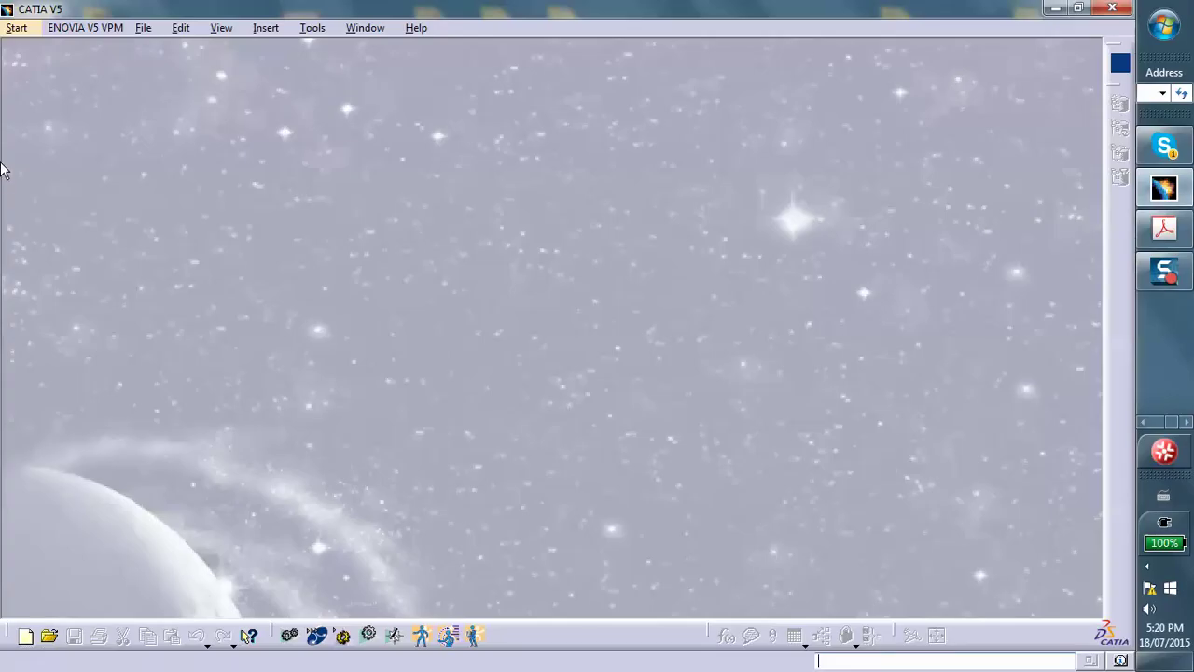
{"action": "left_click", "coordinate": [141, 28]}
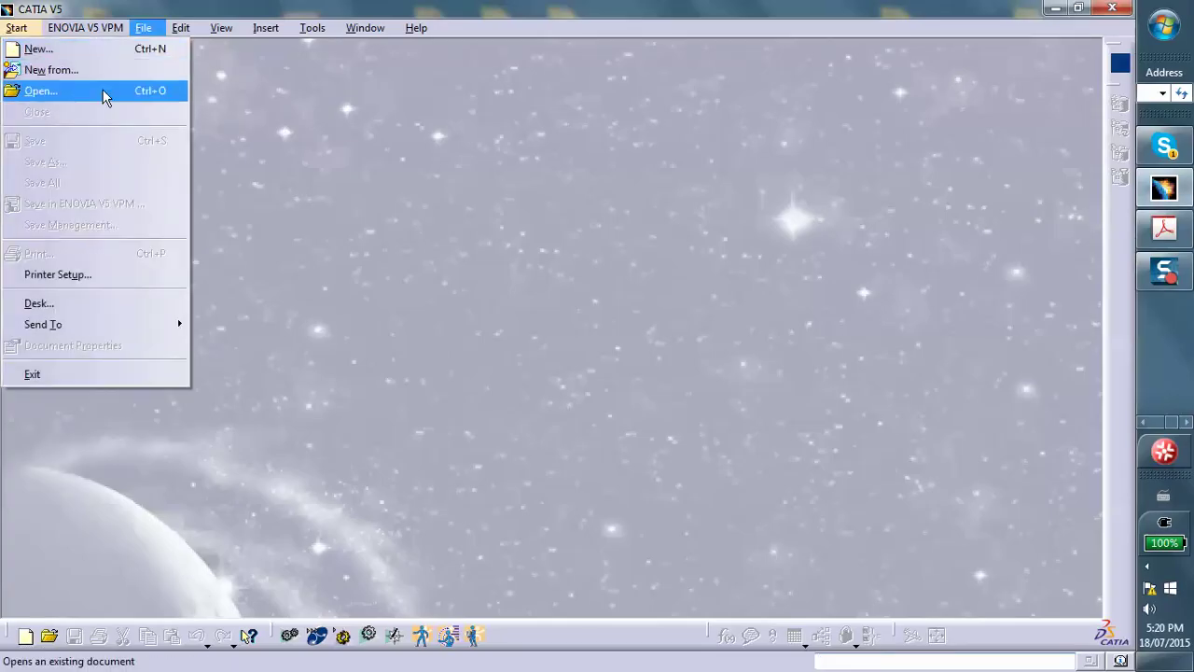
{"action": "left_click", "coordinate": [93, 54]}
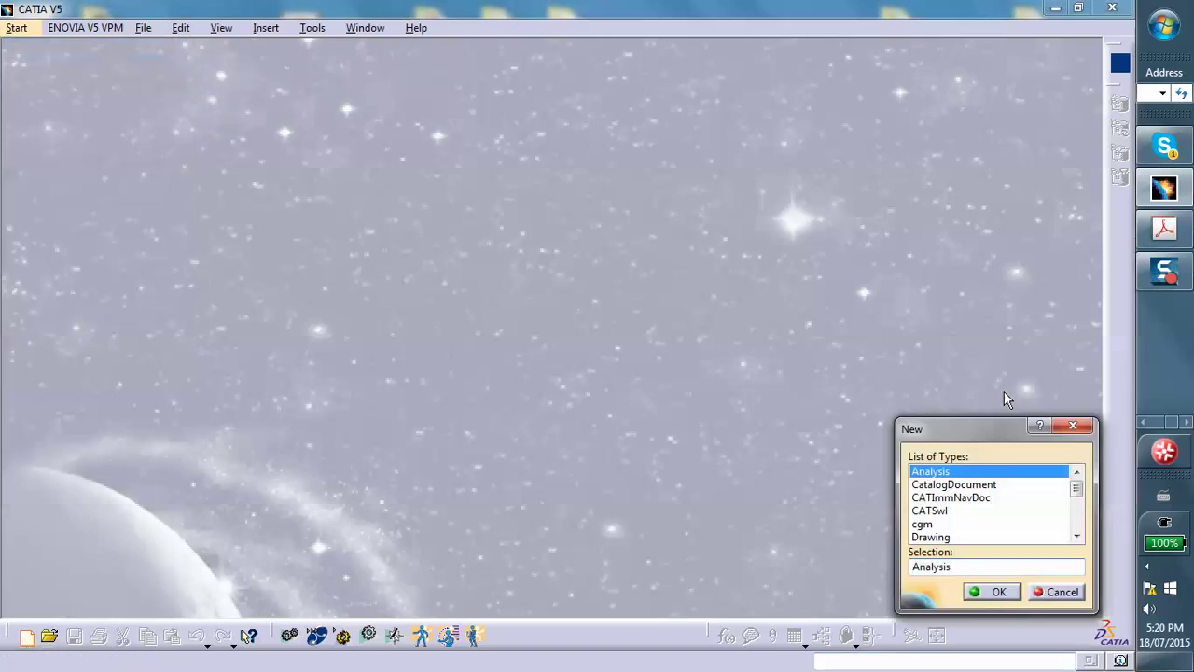
{"action": "left_click_drag", "start_coordinate": [1077, 488], "coordinate": [1080, 516]}
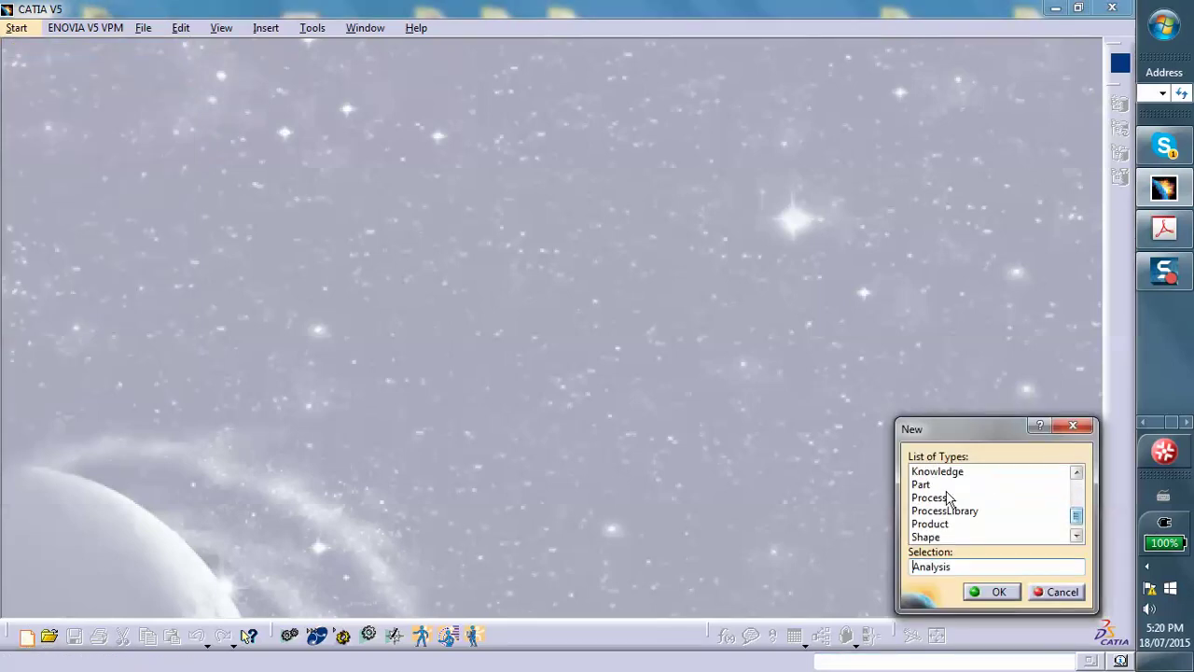
{"action": "left_click", "coordinate": [919, 485]}
{"action": "left_click", "coordinate": [995, 594]}
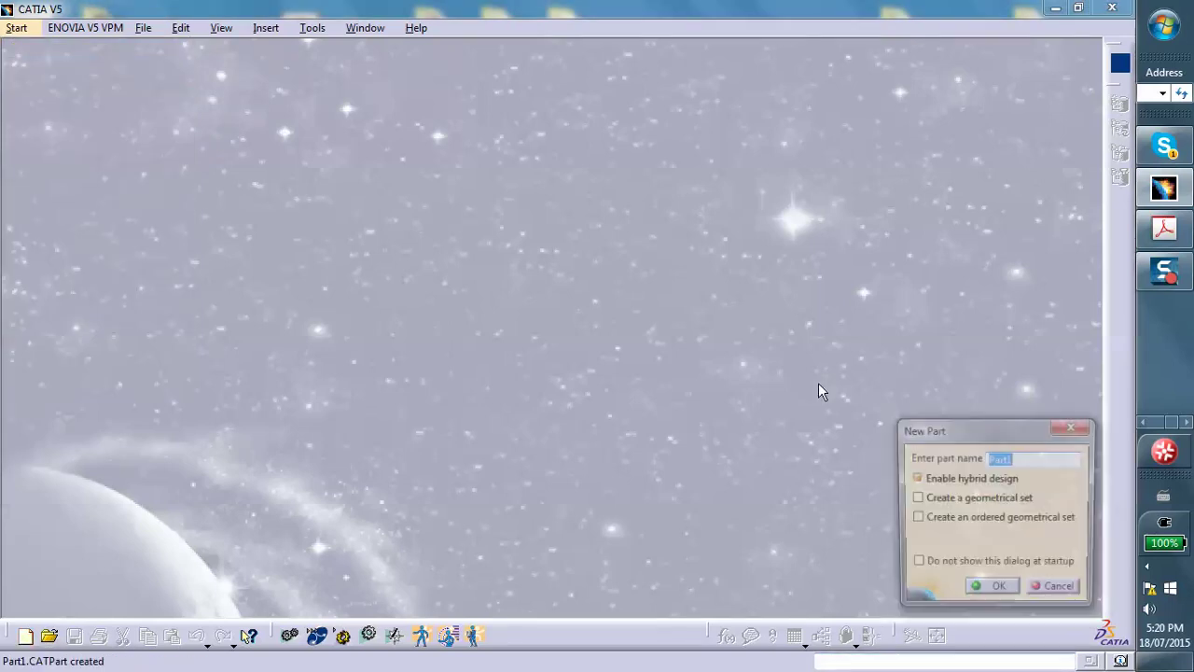
{"action": "left_click", "coordinate": [993, 594]}
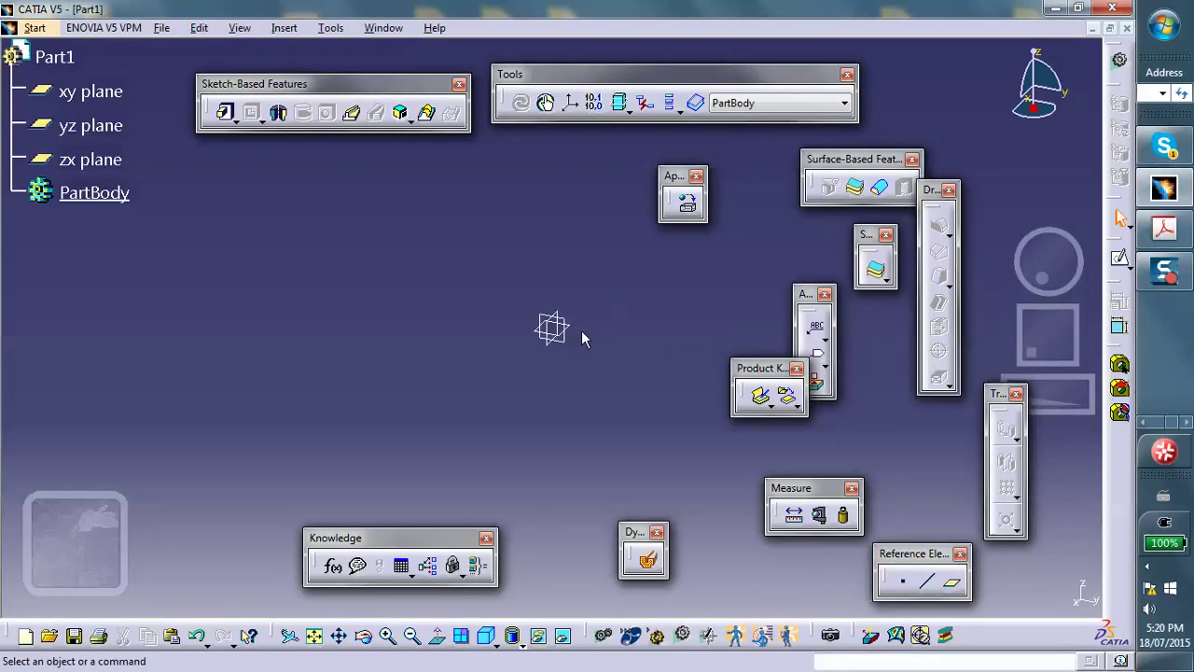
Start a sketch on the xy plane and draw an upright centered rectangle around the origin
{"action": "left_click", "coordinate": [573, 331]}
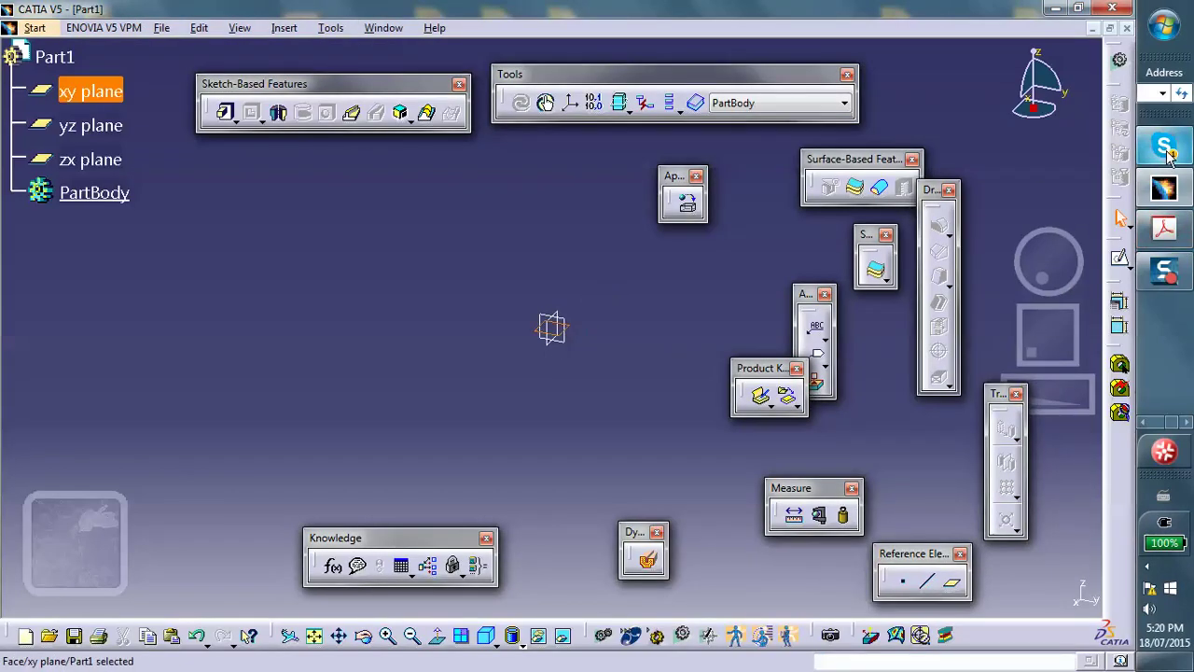
{"action": "left_click", "coordinate": [1120, 259]}
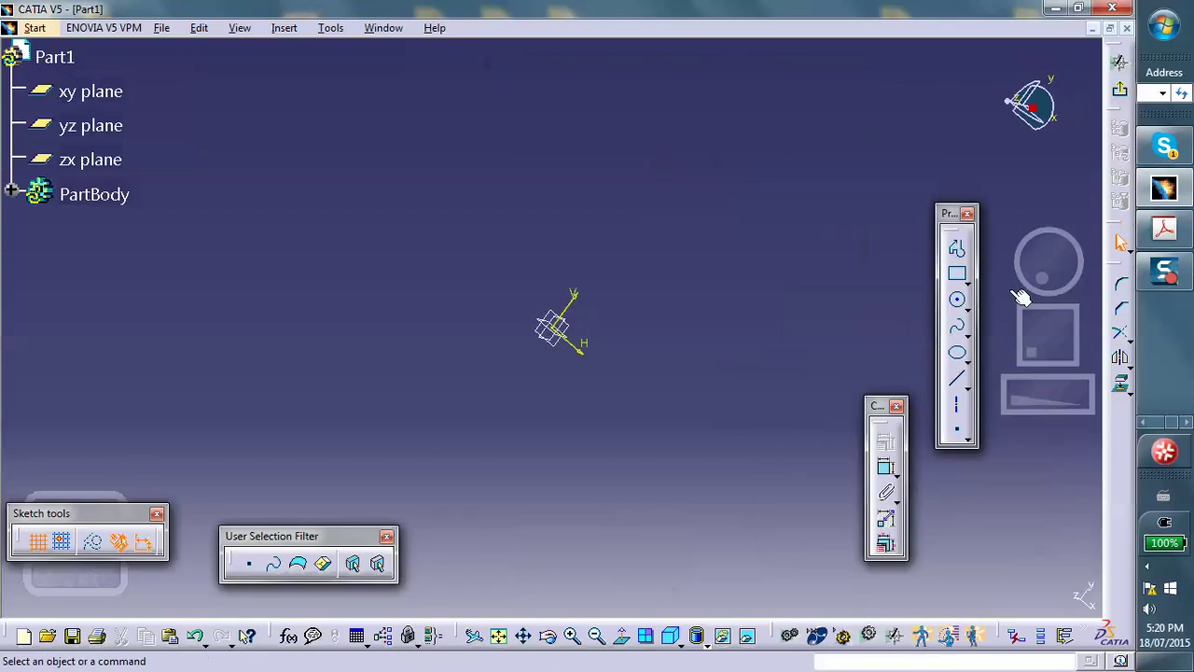
{"action": "left_click", "coordinate": [966, 279]}
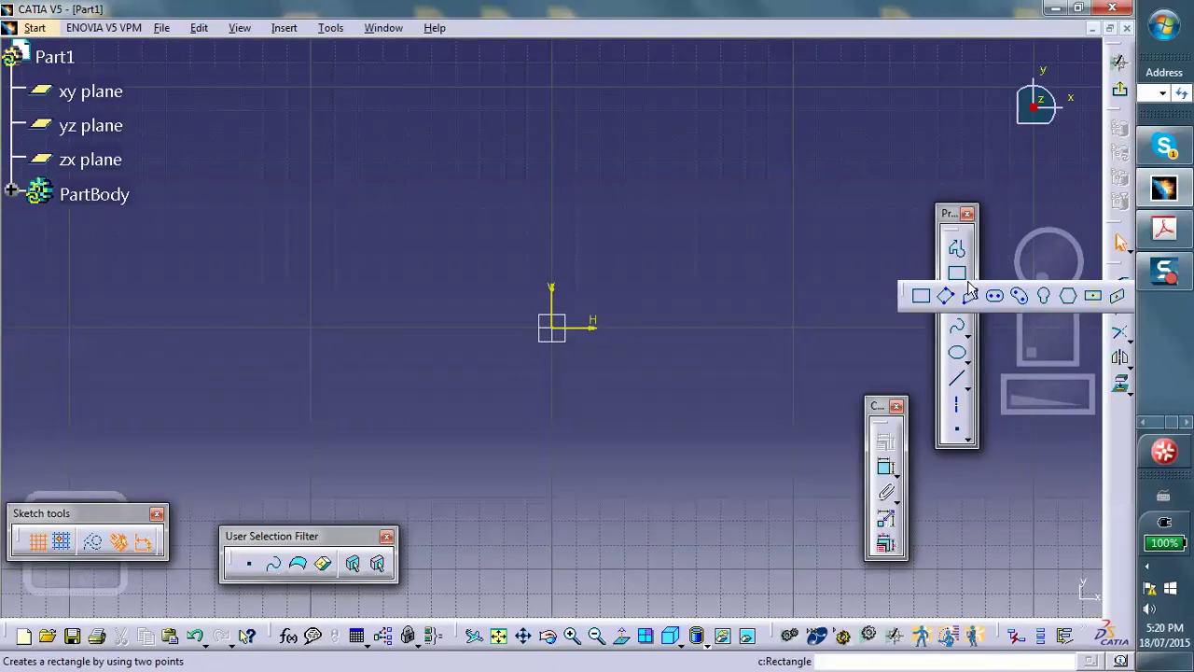
{"action": "left_click", "coordinate": [1093, 296]}
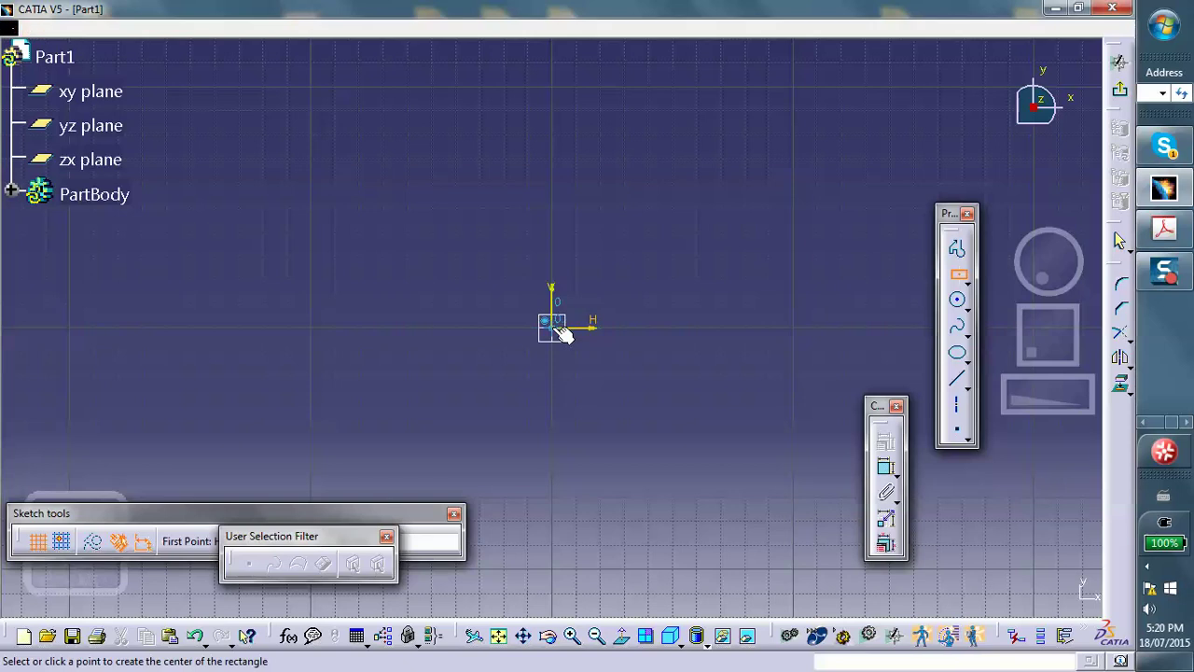
{"action": "left_click", "coordinate": [558, 329]}
{"action": "left_click", "coordinate": [641, 489]}
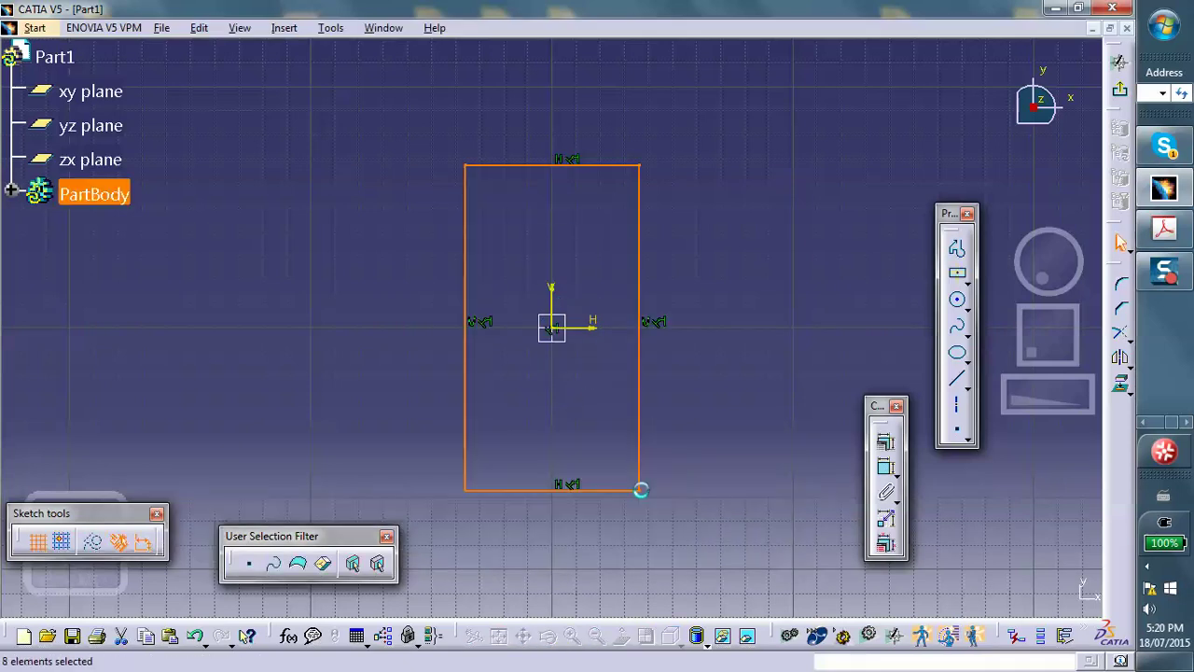
{"action": "left_click", "coordinate": [891, 178]}
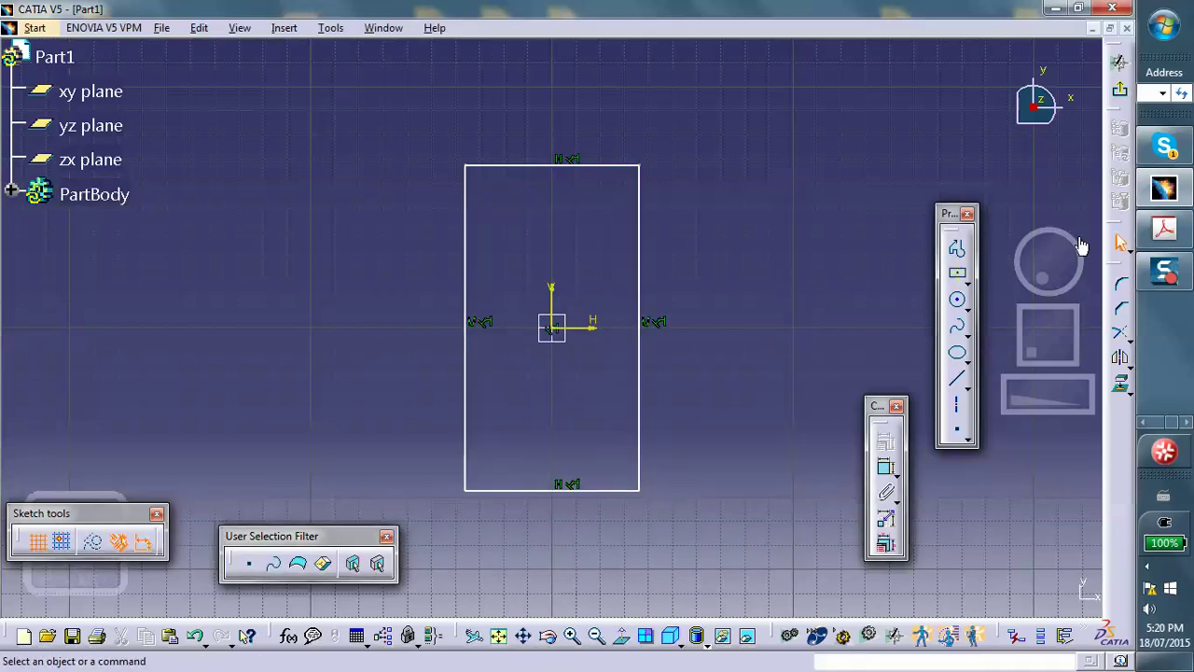
Sketch a circle of about 0.26 in radius on the vertical axis near the rectangle's upper edge and exit the sketch
{"action": "left_click", "coordinate": [958, 302]}
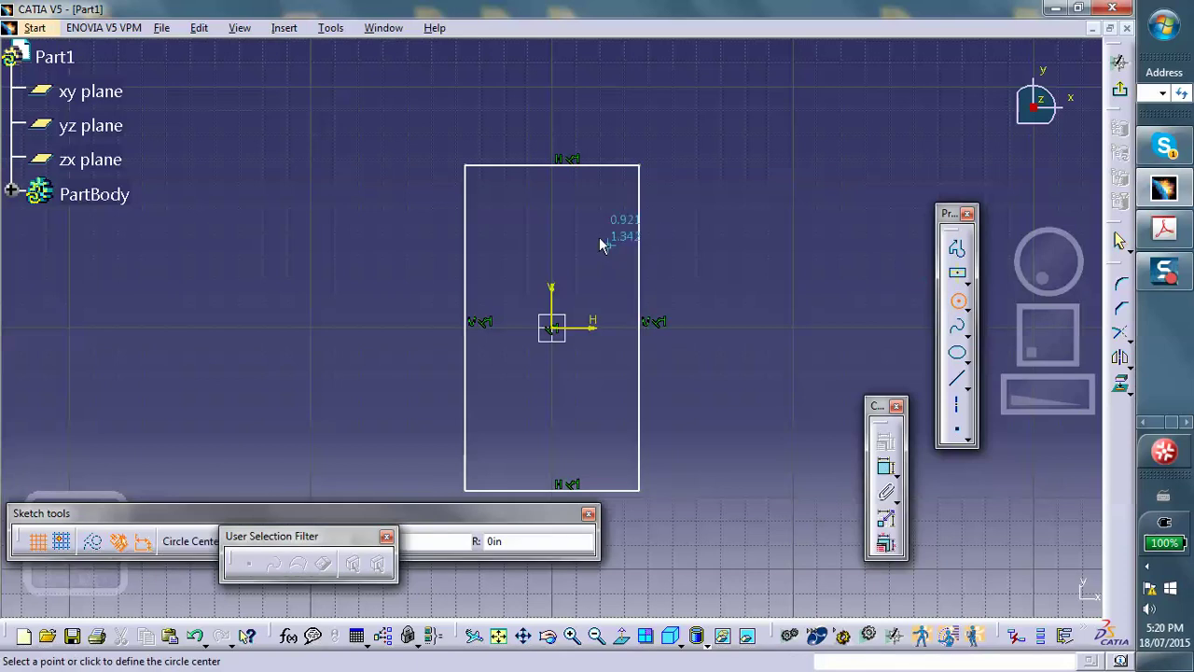
{"action": "left_click", "coordinate": [552, 211]}
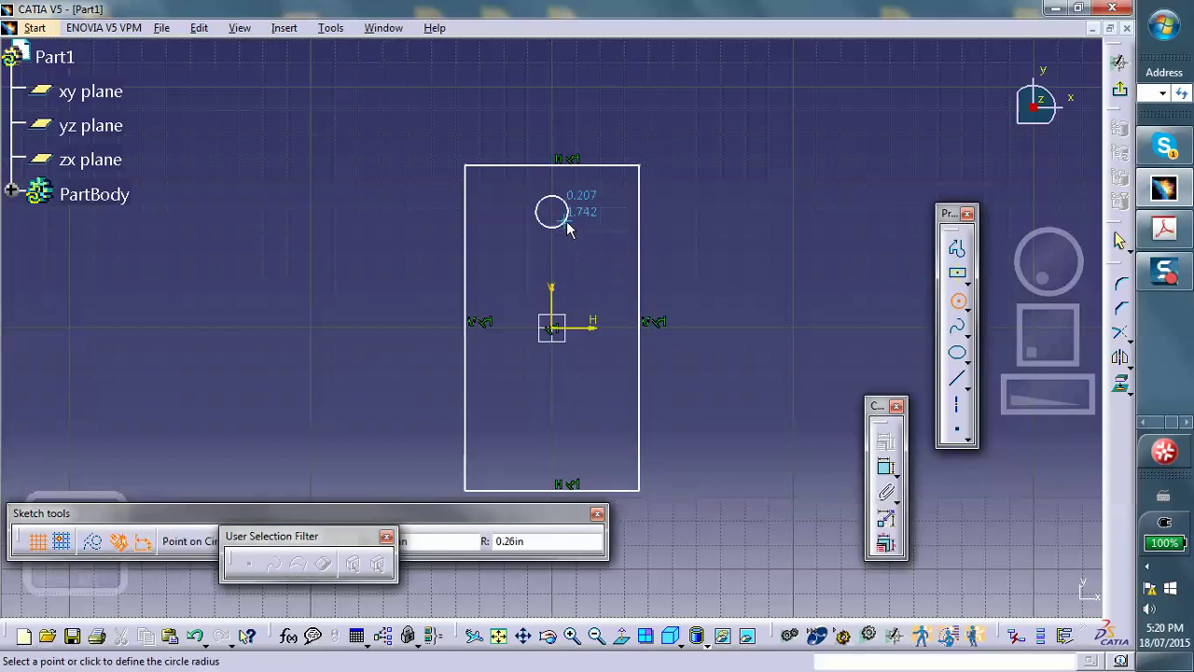
{"action": "left_click", "coordinate": [567, 222]}
{"action": "left_click", "coordinate": [1118, 92]}
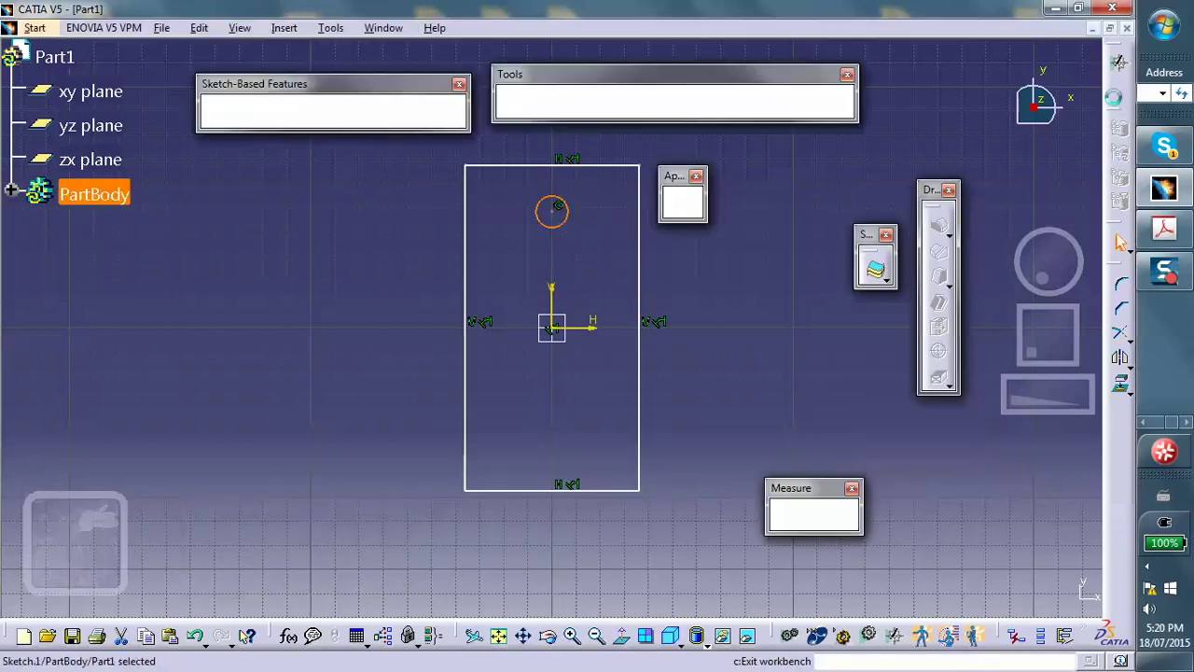
Pad the rectangle-and-circle sketch to a length of 2 in
{"action": "left_click", "coordinate": [225, 112]}
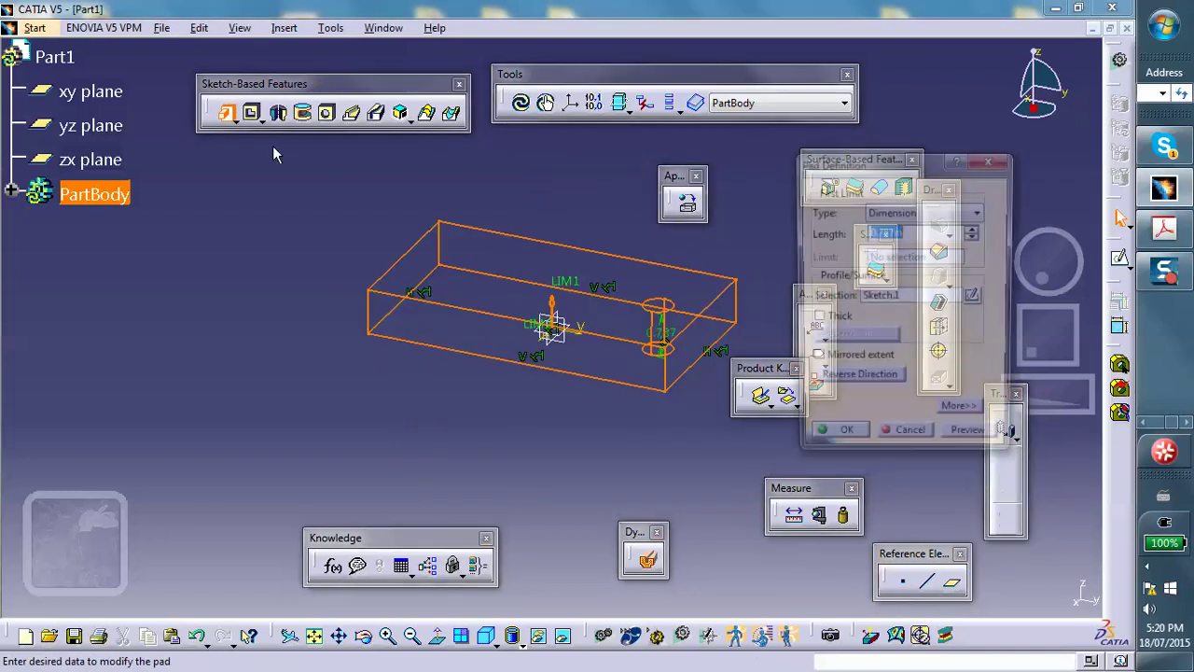
{"action": "type", "text": "2"}
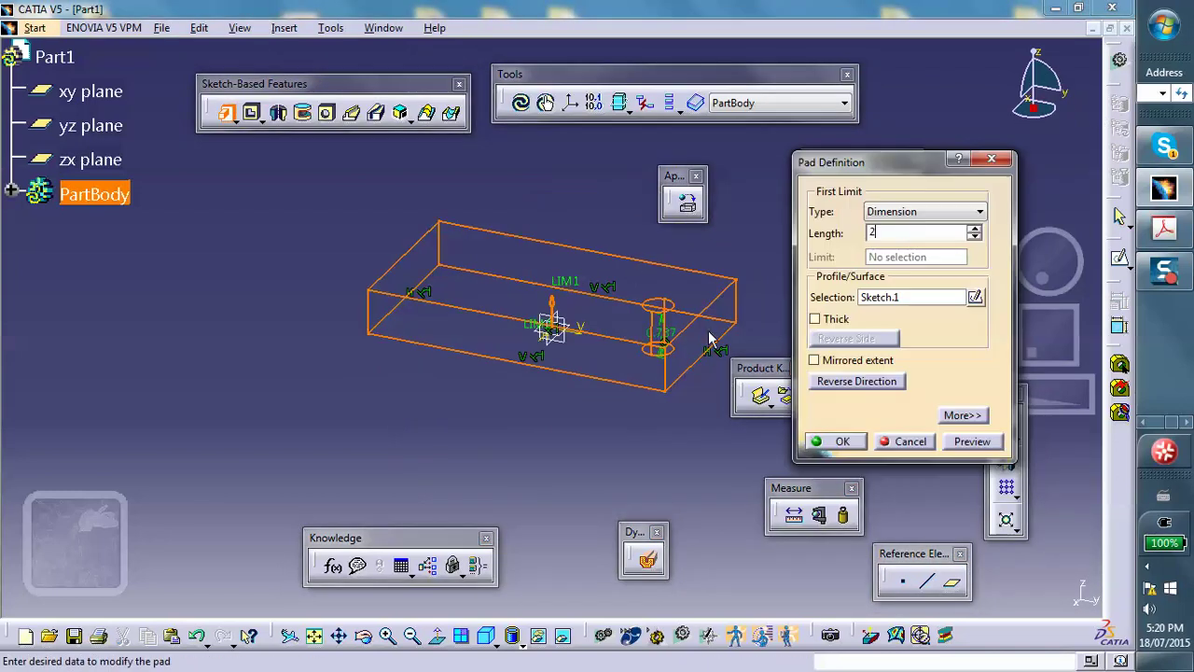
{"action": "left_click", "coordinate": [829, 435]}
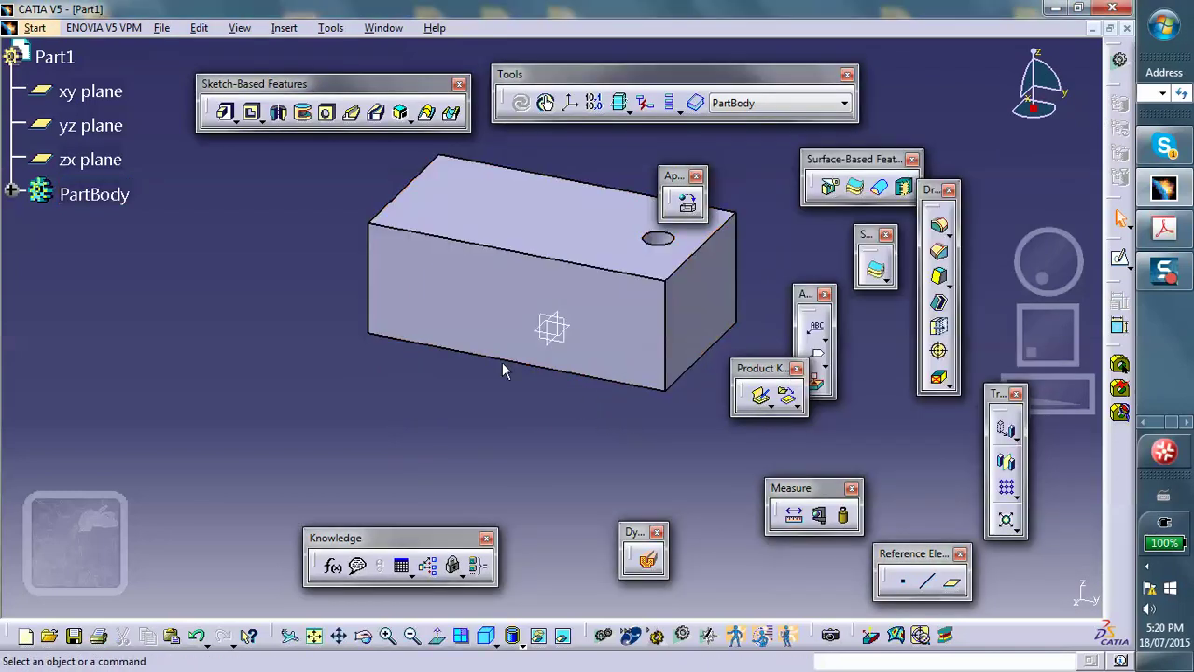
Sketch a small circle in the middle of the block's end face nearest the hole and exit the sketch
{"action": "middle_click_drag", "start_coordinate": [330, 298], "coordinate": [552, 329]}
{"action": "middle_click_drag", "start_coordinate": [684, 349], "coordinate": [341, 315]}
{"action": "left_click", "coordinate": [591, 320]}
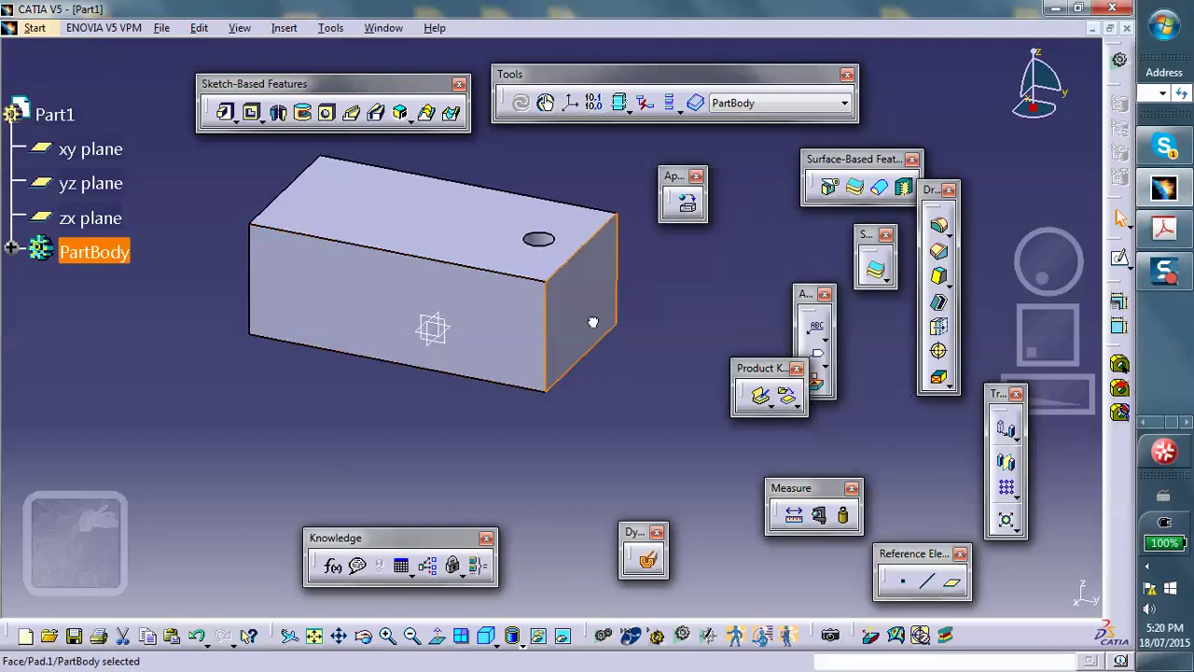
{"action": "left_click", "coordinate": [1121, 262]}
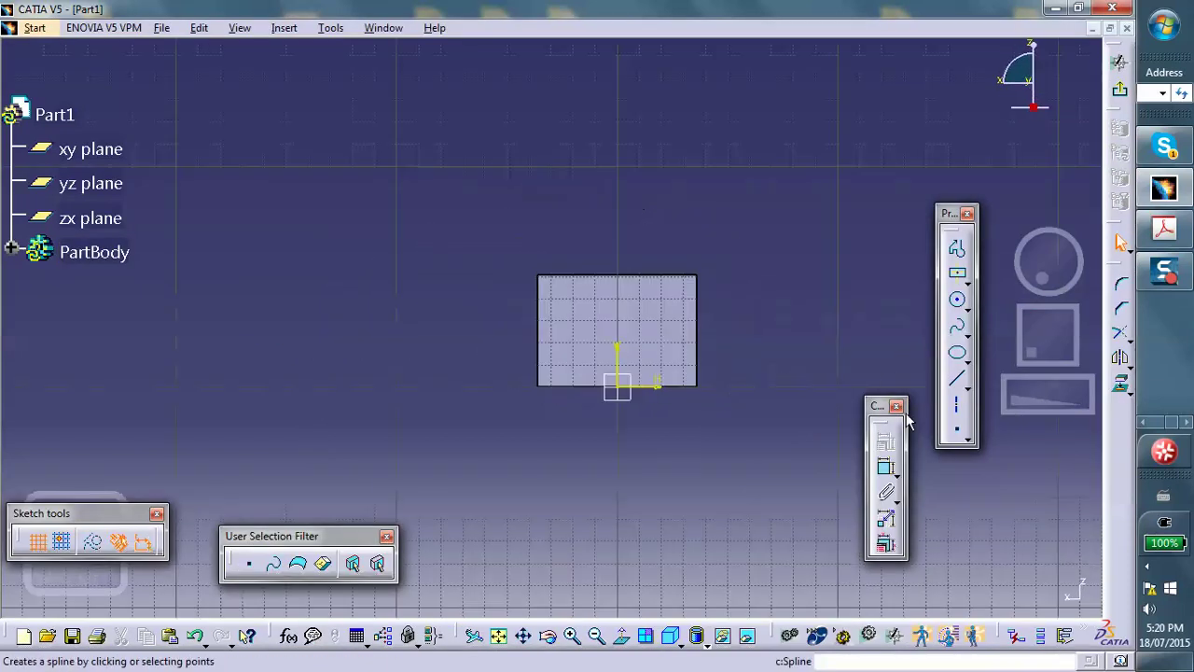
{"action": "left_click", "coordinate": [959, 301]}
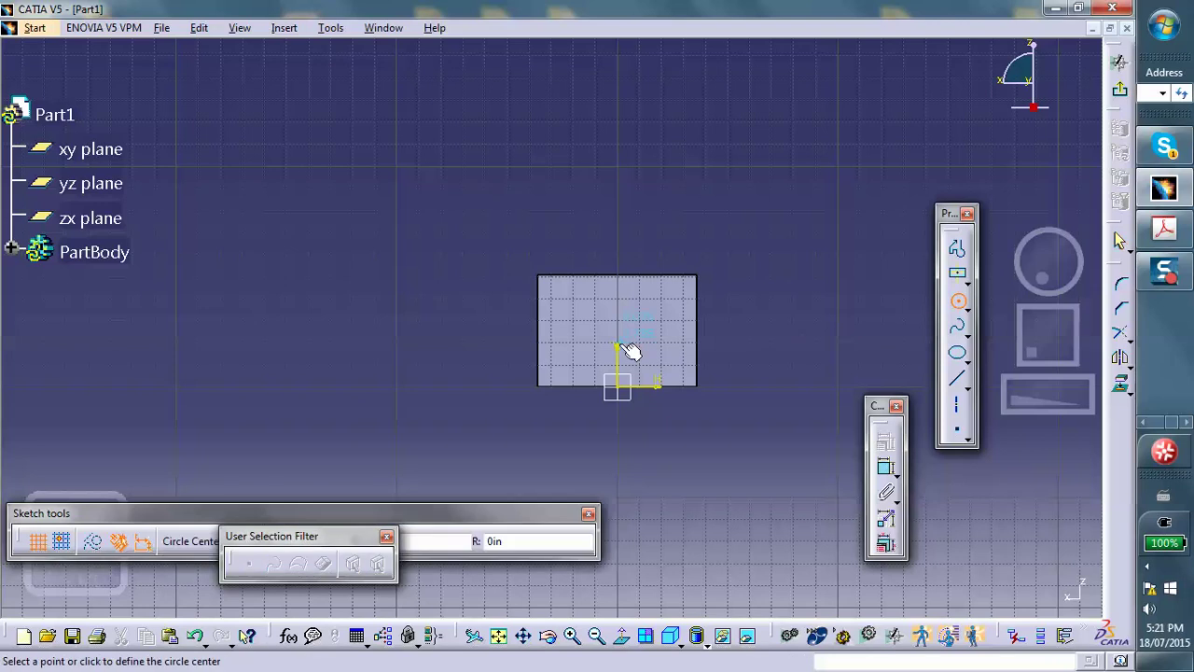
{"action": "left_click", "coordinate": [623, 322]}
{"action": "left_click", "coordinate": [633, 342]}
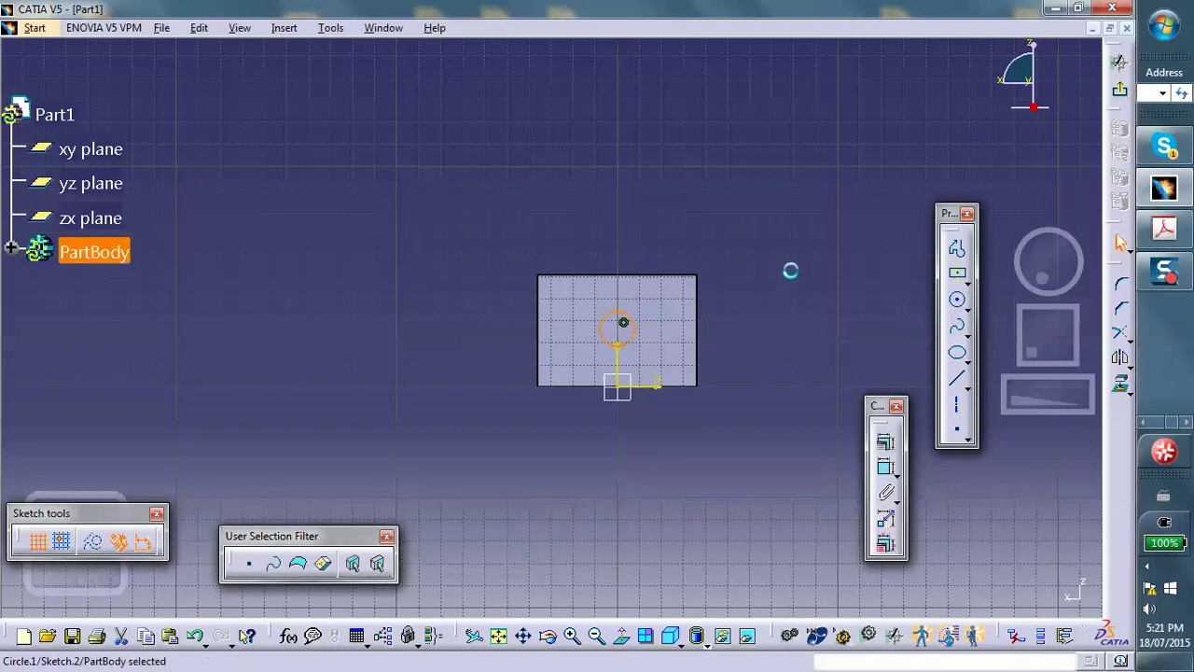
{"action": "left_click", "coordinate": [1120, 89]}
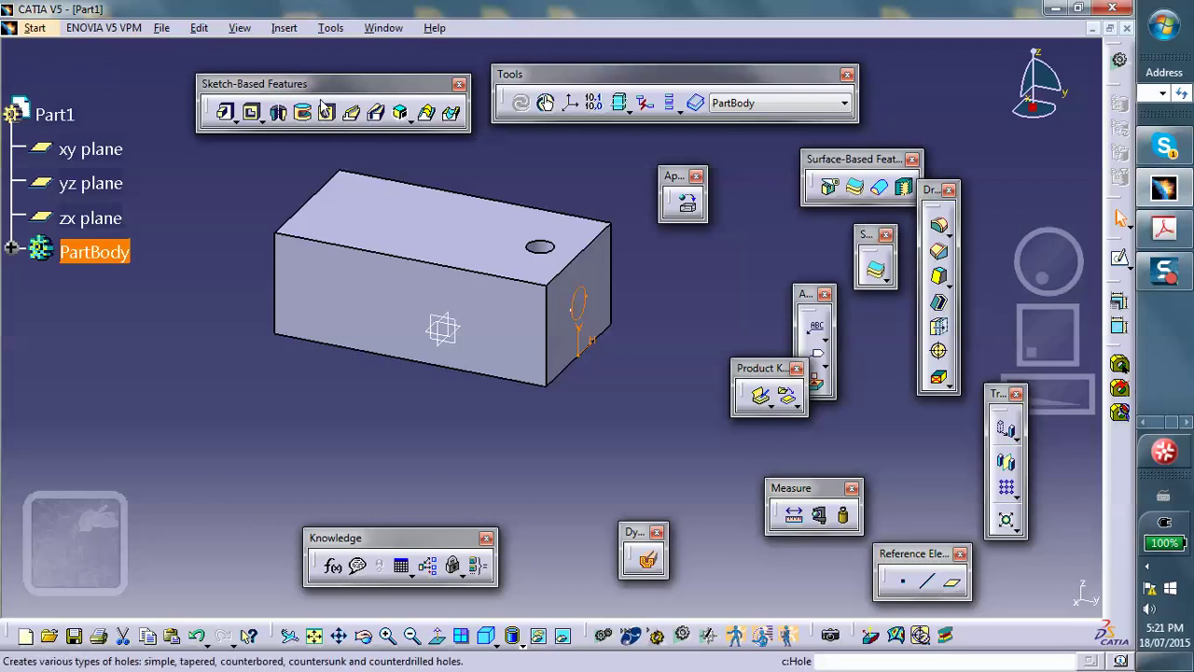
Cut the end-face circle through the block as a Pocket with the limit type Up to last
{"action": "left_click", "coordinate": [253, 114]}
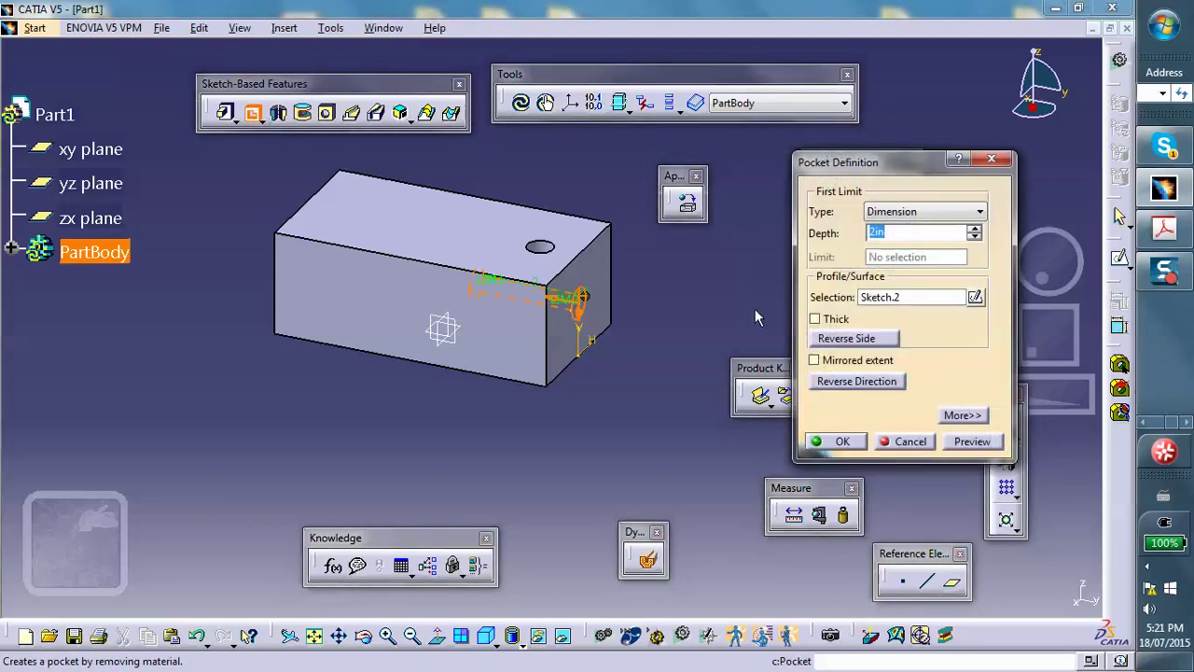
{"action": "left_click", "coordinate": [937, 212]}
{"action": "left_click", "coordinate": [938, 255]}
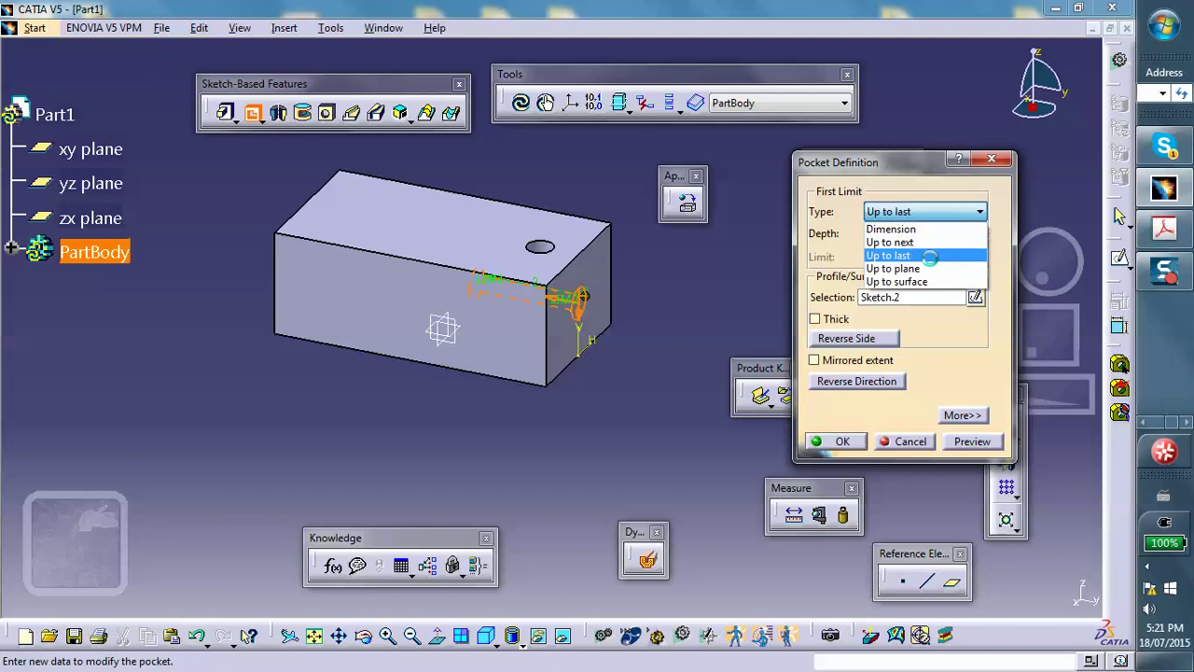
{"action": "left_click", "coordinate": [970, 214]}
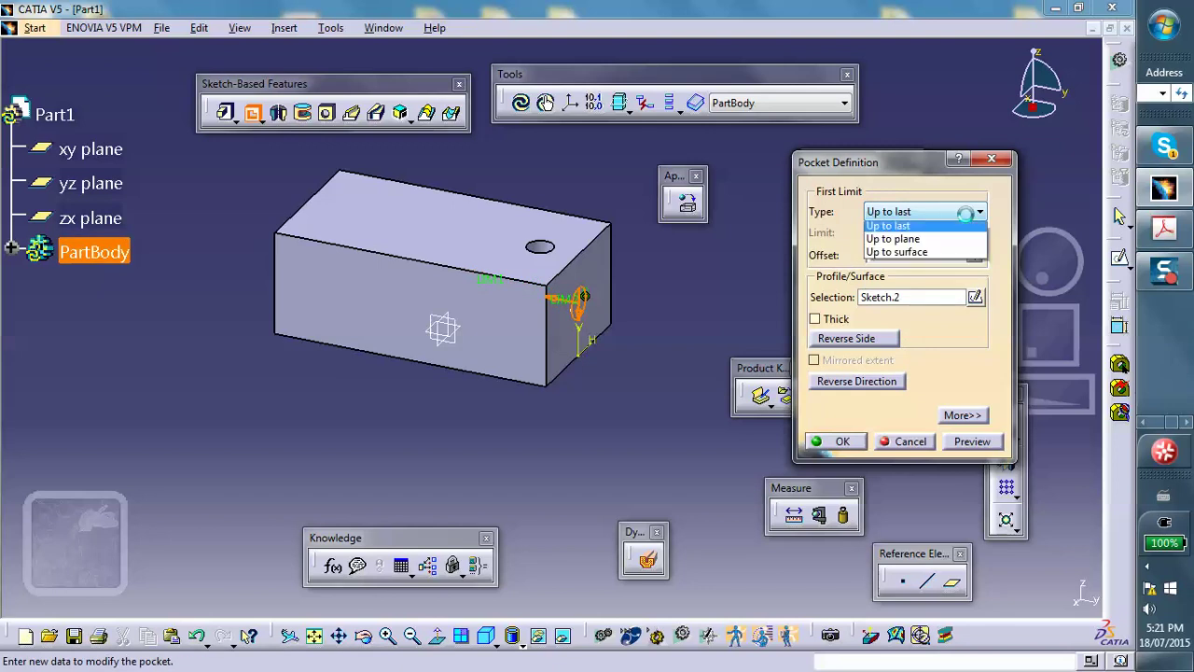
{"action": "left_click", "coordinate": [936, 257]}
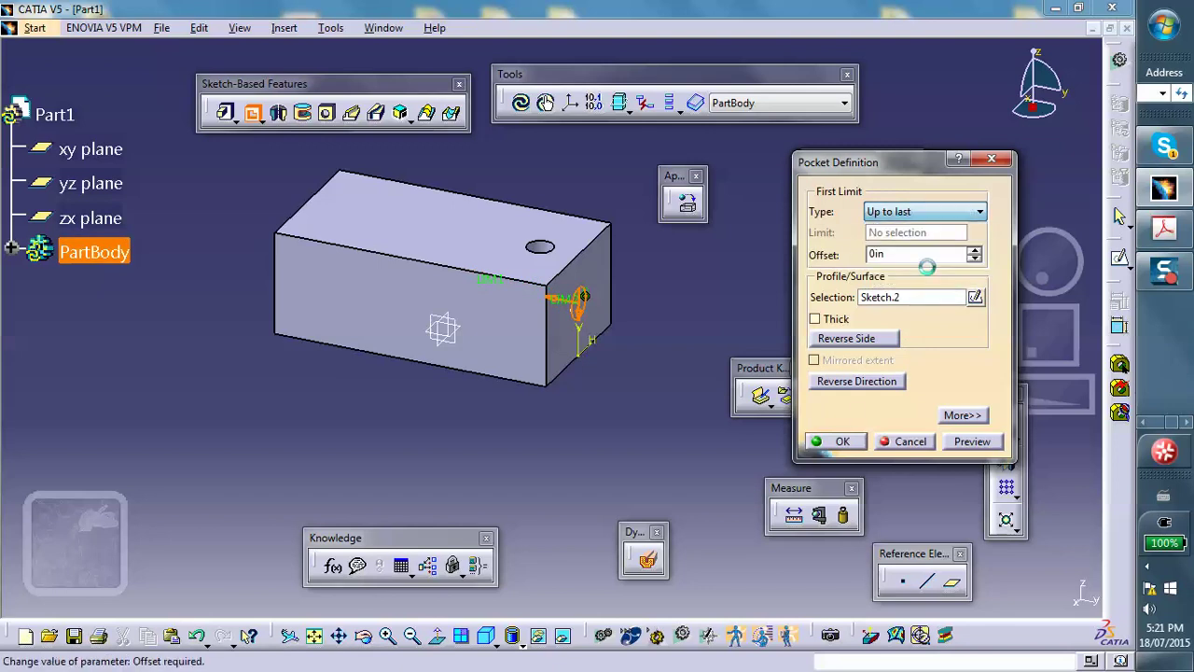
{"action": "left_click", "coordinate": [847, 441]}
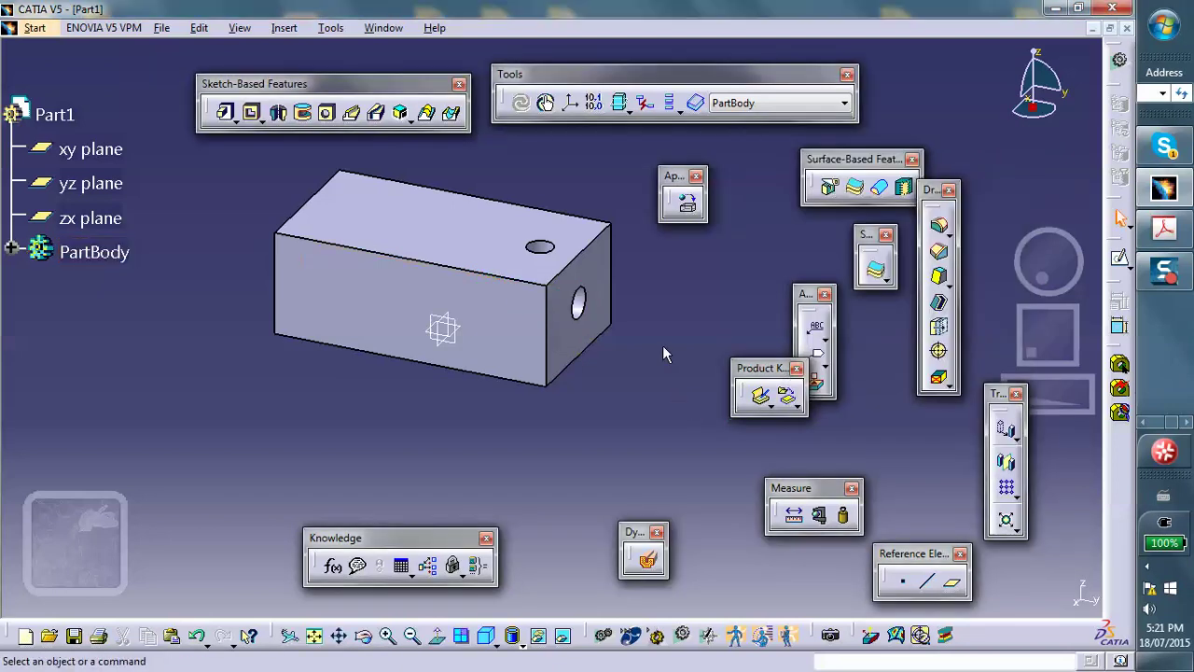
Switch to the Wireframe and Surface Design workbench with the block's far holed end in view
{"action": "middle_click_drag", "start_coordinate": [662, 345], "coordinate": [572, 300]}
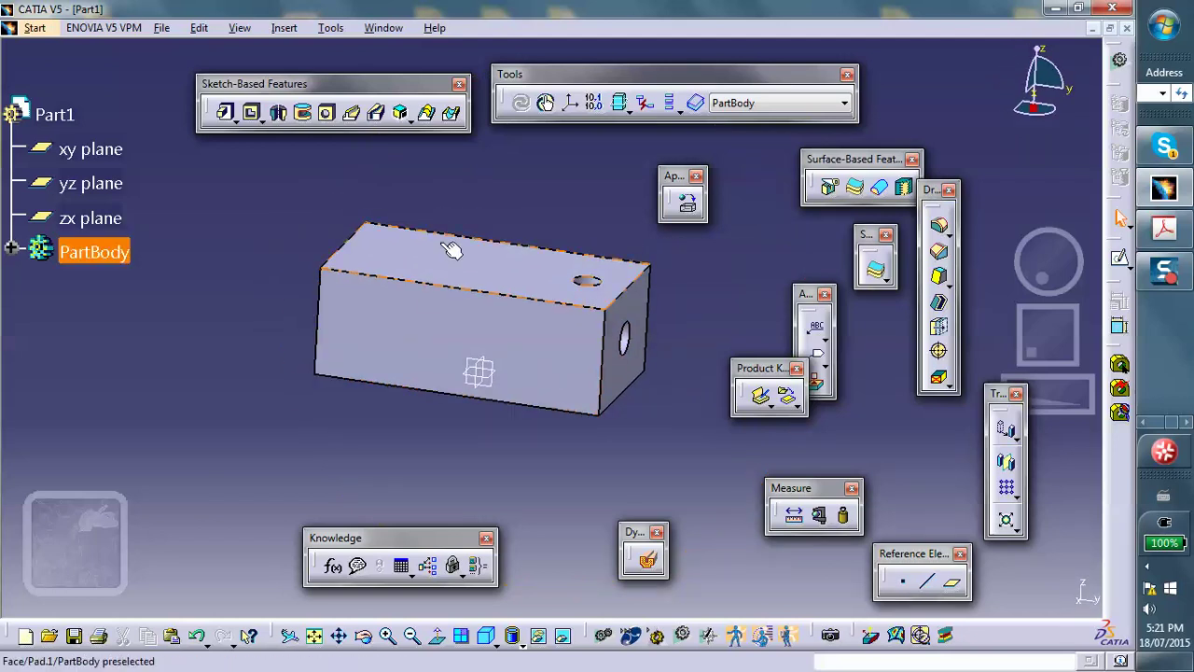
{"action": "middle_click_drag", "start_coordinate": [371, 282], "coordinate": [303, 239]}
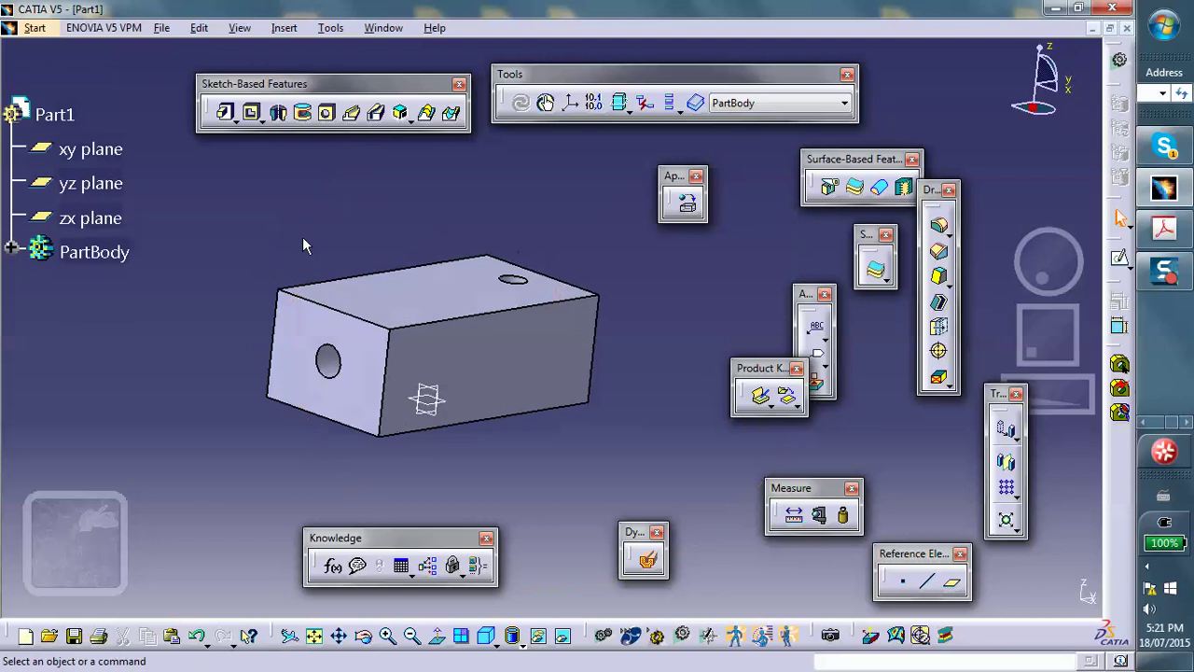
{"action": "left_click", "coordinate": [35, 29]}
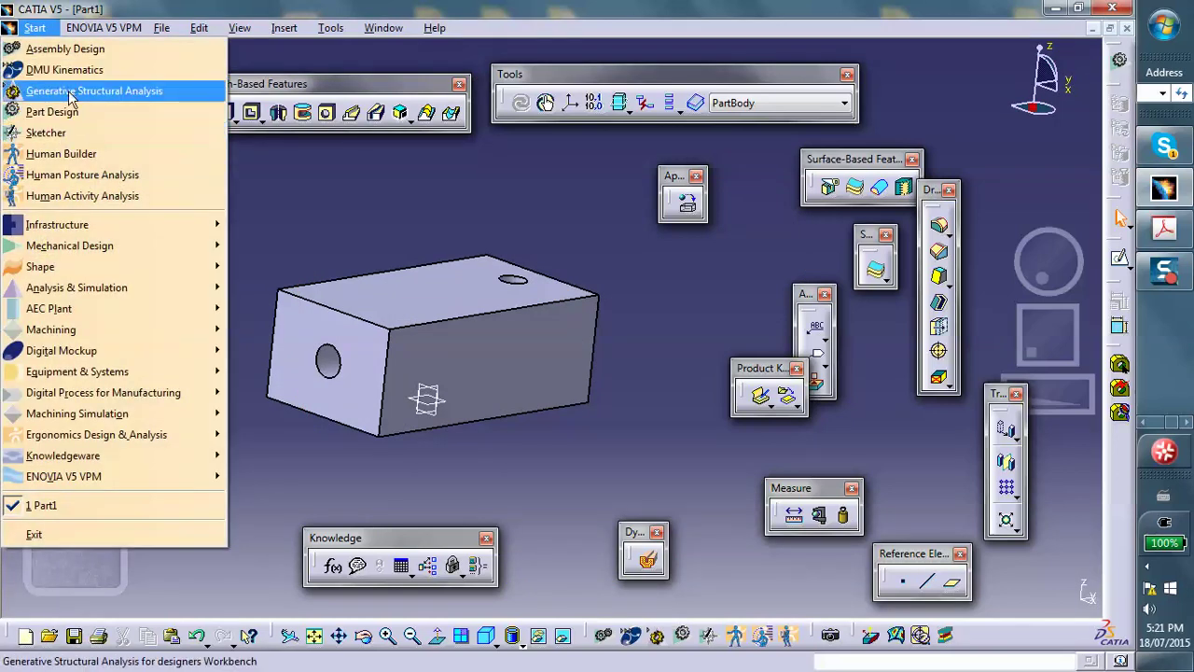
{"action": "mouse_move", "coordinate": [215, 269]}
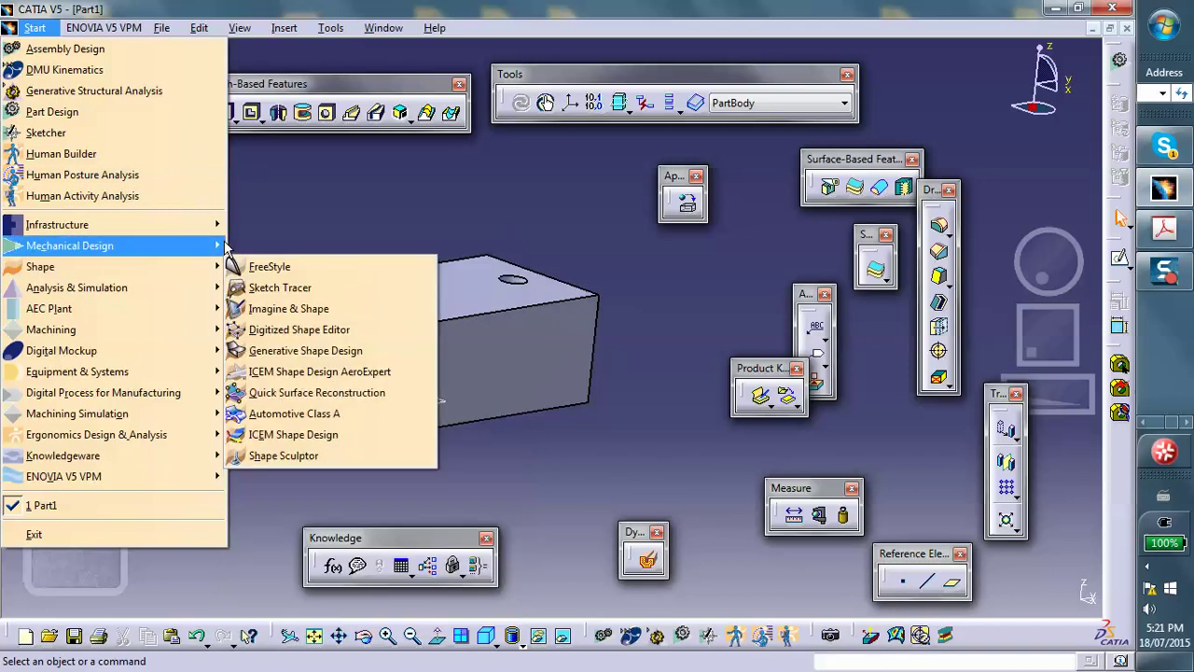
{"action": "mouse_move", "coordinate": [216, 245]}
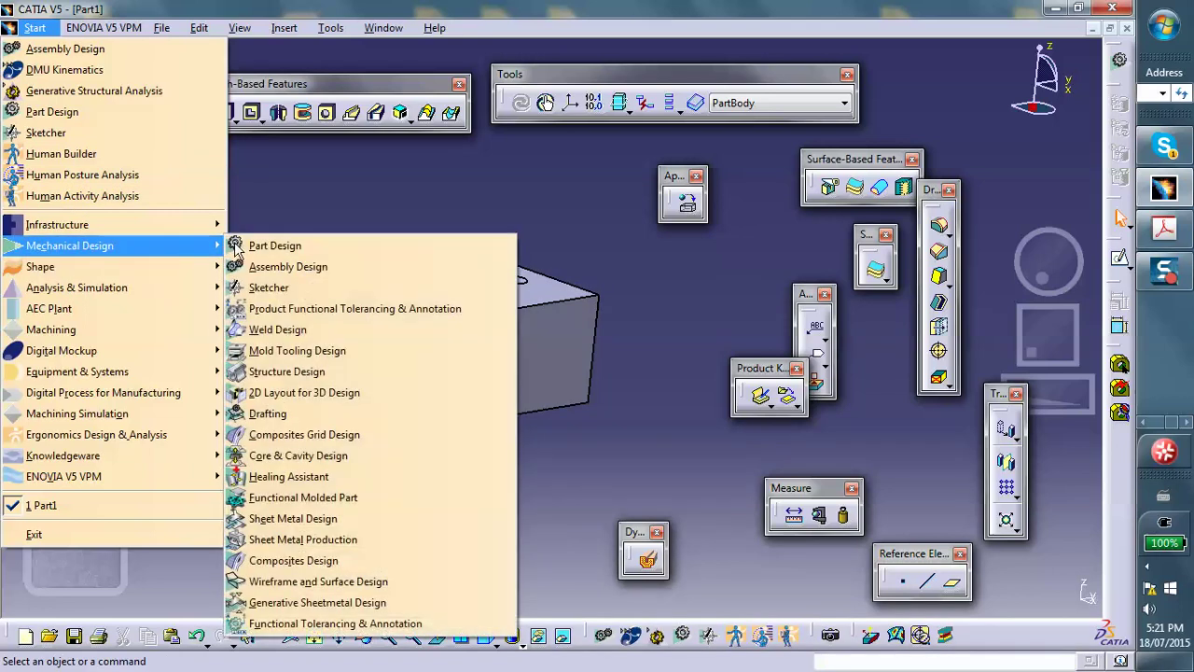
{"action": "left_click", "coordinate": [318, 581]}
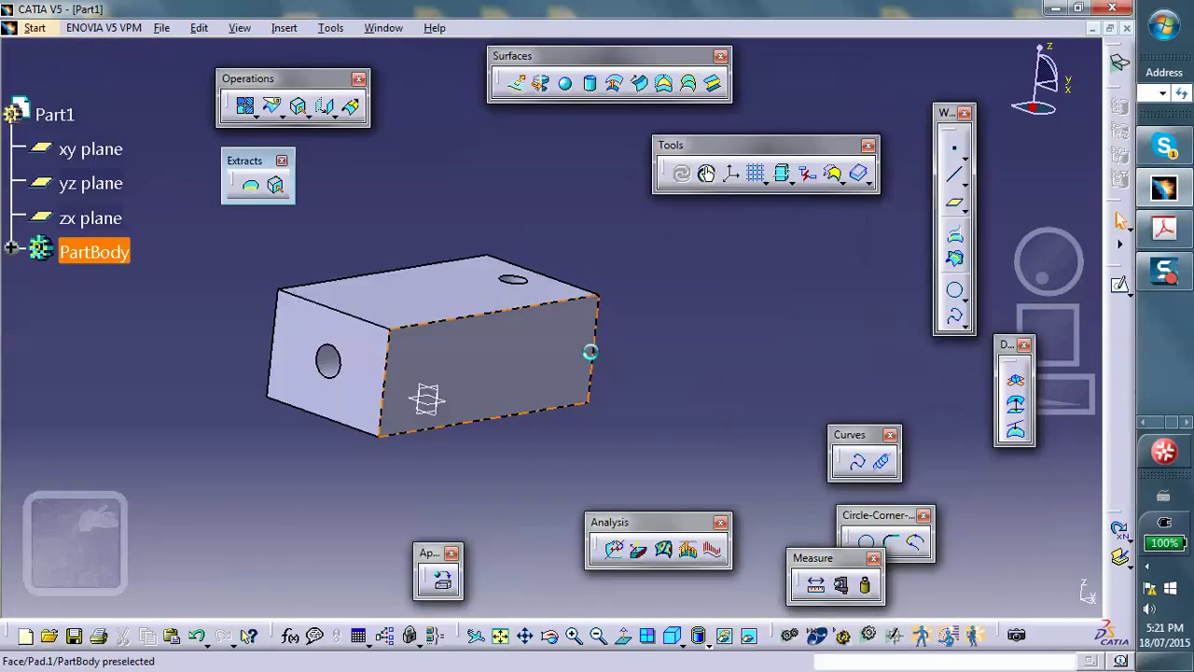
Extract the block's top face and the holed end face farthest from the vertical hole as surfaces, using No propagation
{"action": "left_click", "coordinate": [275, 185]}
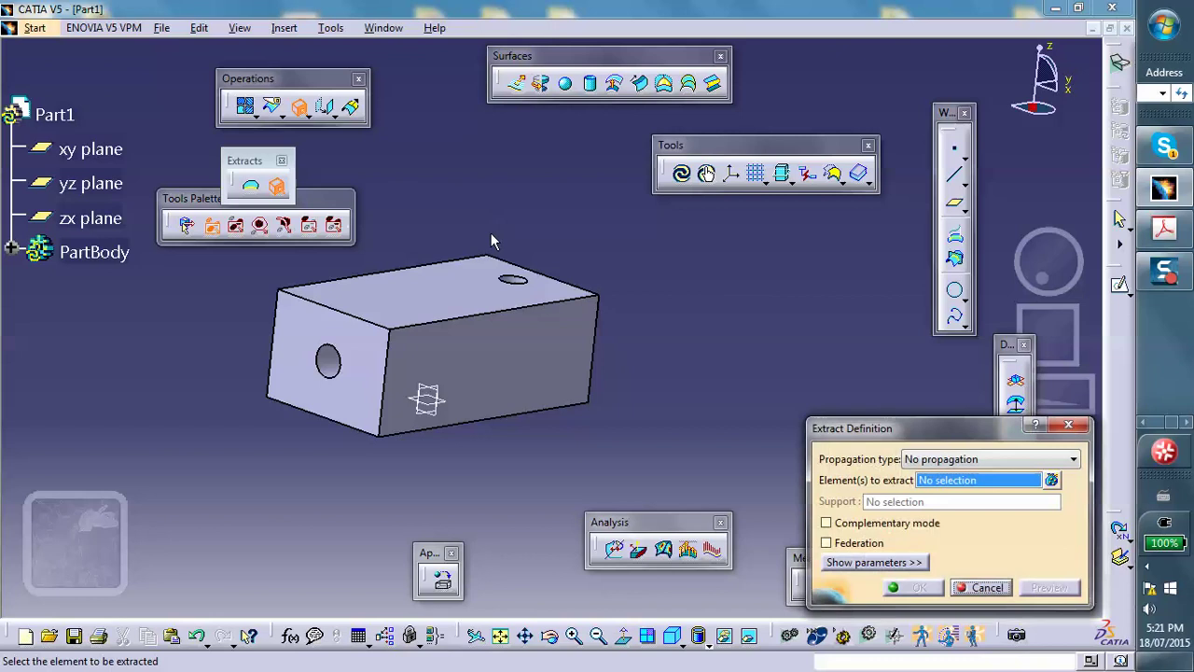
{"action": "left_click", "coordinate": [439, 289]}
{"action": "left_click", "coordinate": [895, 590]}
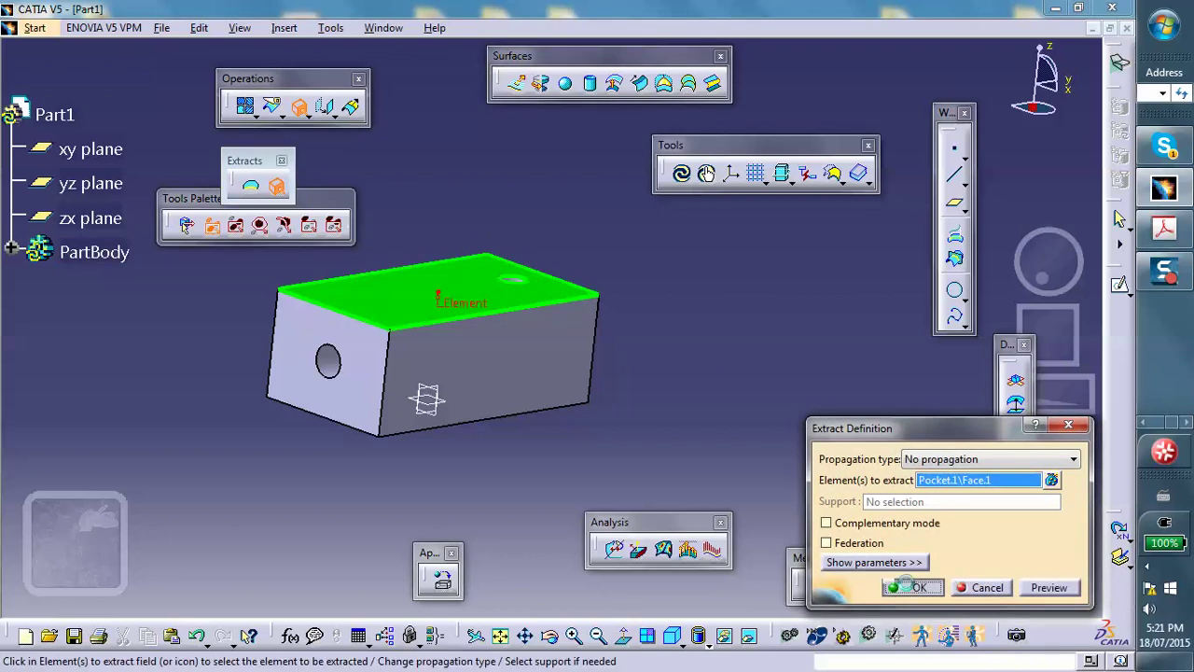
{"action": "left_click", "coordinate": [275, 185]}
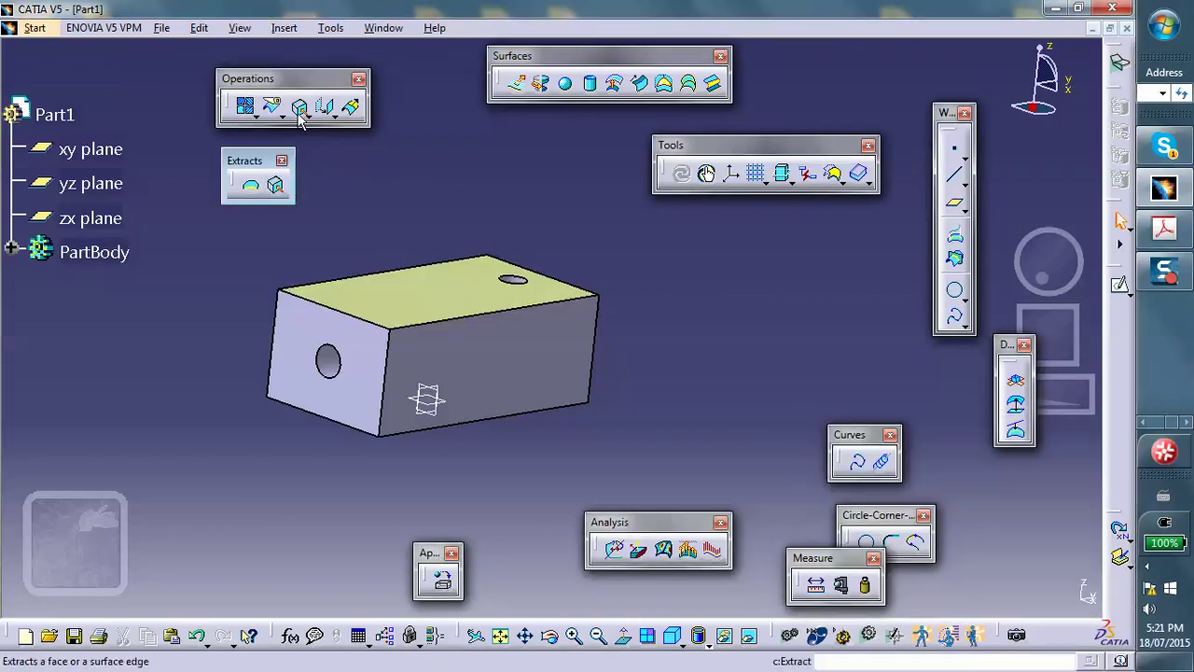
{"action": "left_click", "coordinate": [322, 366]}
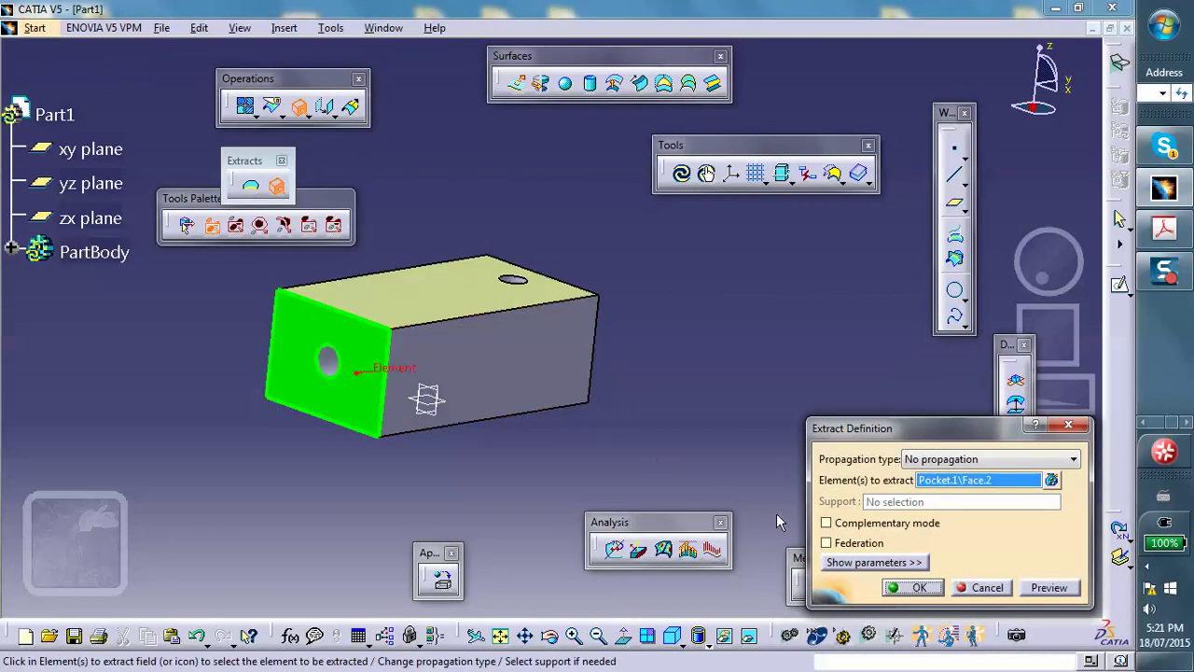
{"action": "left_click", "coordinate": [912, 590]}
Apply the metal material Aluminium from the Default Material Catalog to the whole Part1
{"action": "middle_click_drag", "start_coordinate": [706, 301], "coordinate": [637, 352]}
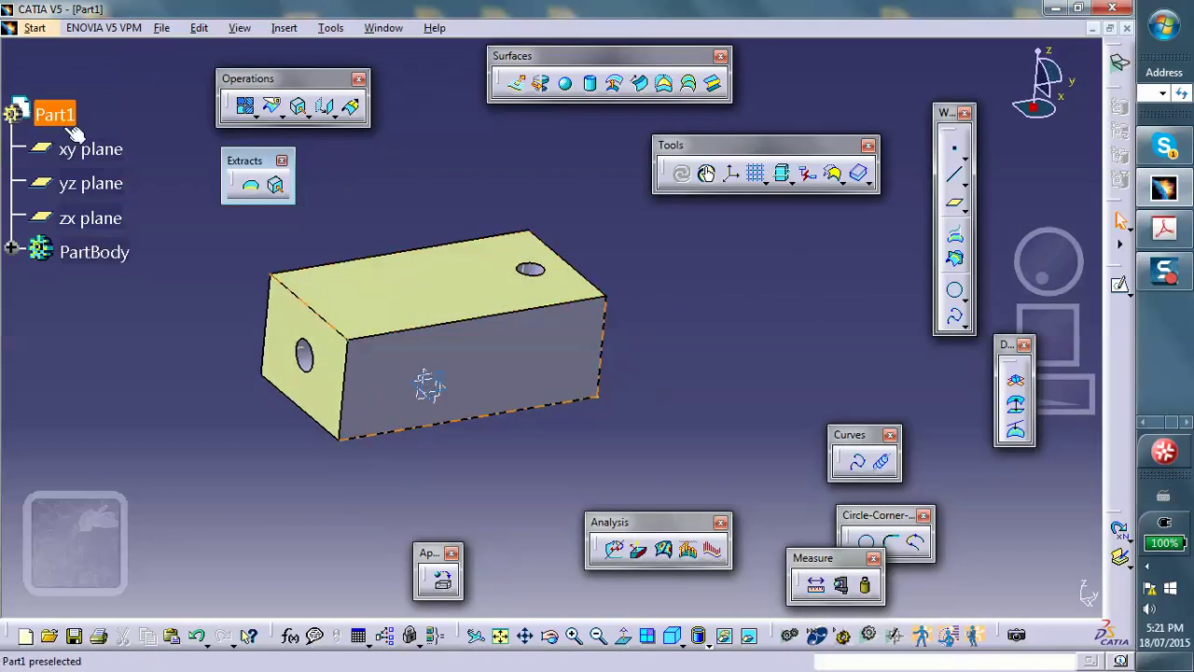
{"action": "left_click", "coordinate": [446, 581]}
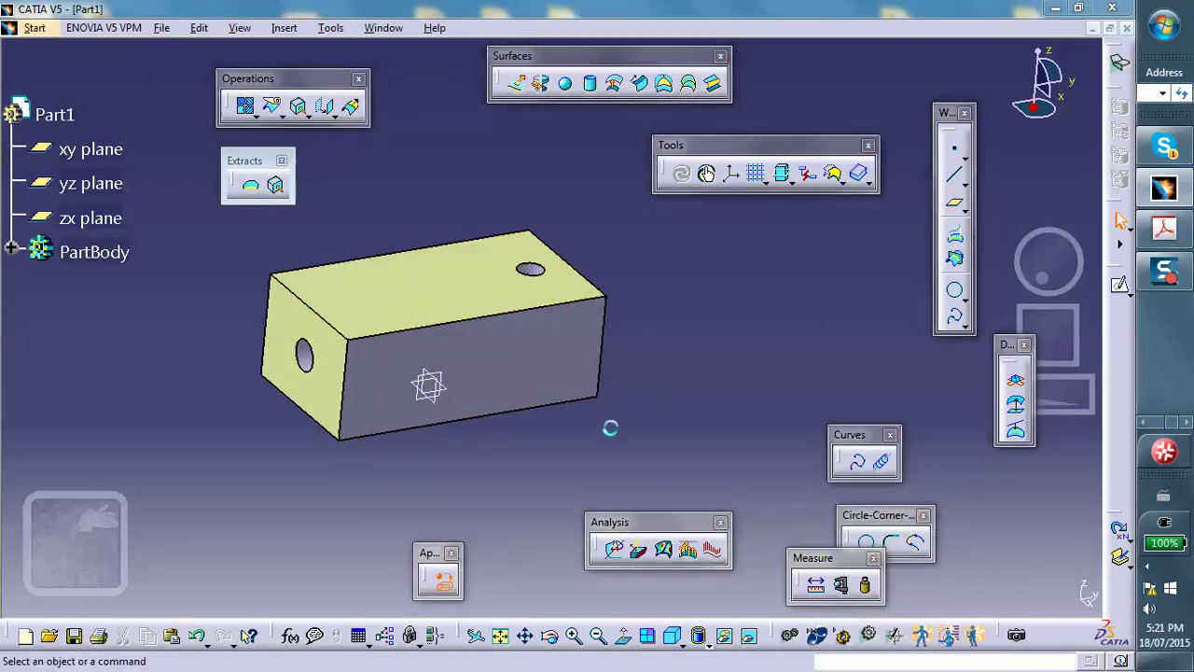
{"action": "left_click", "coordinate": [516, 206]}
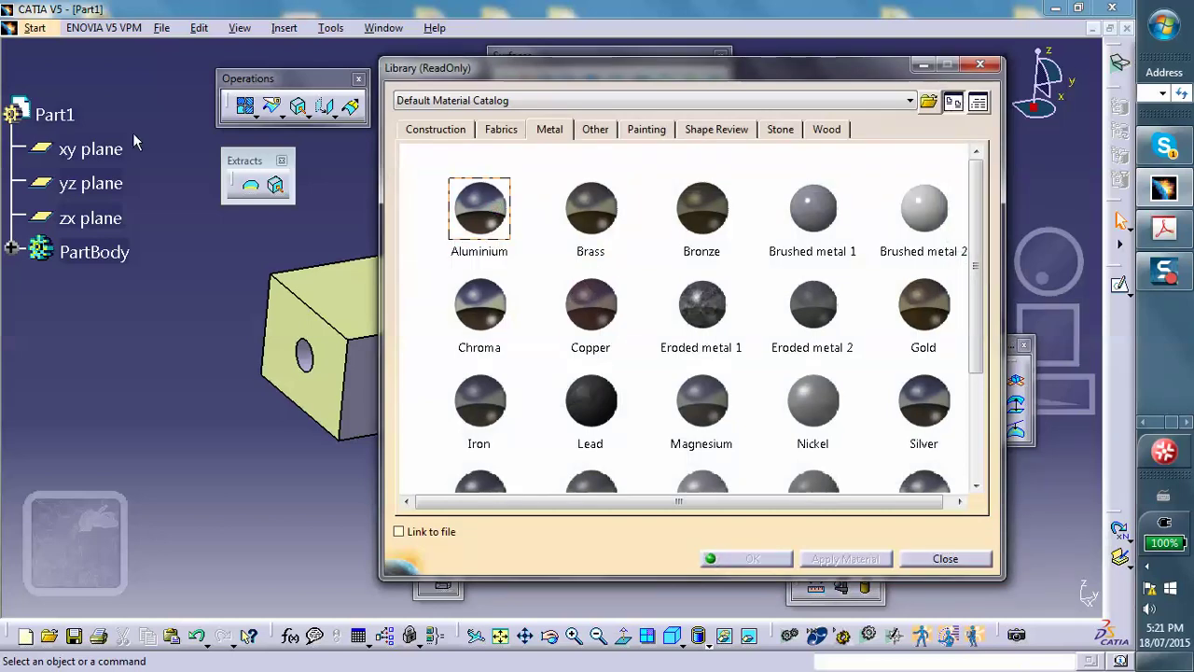
{"action": "left_click", "coordinate": [54, 113]}
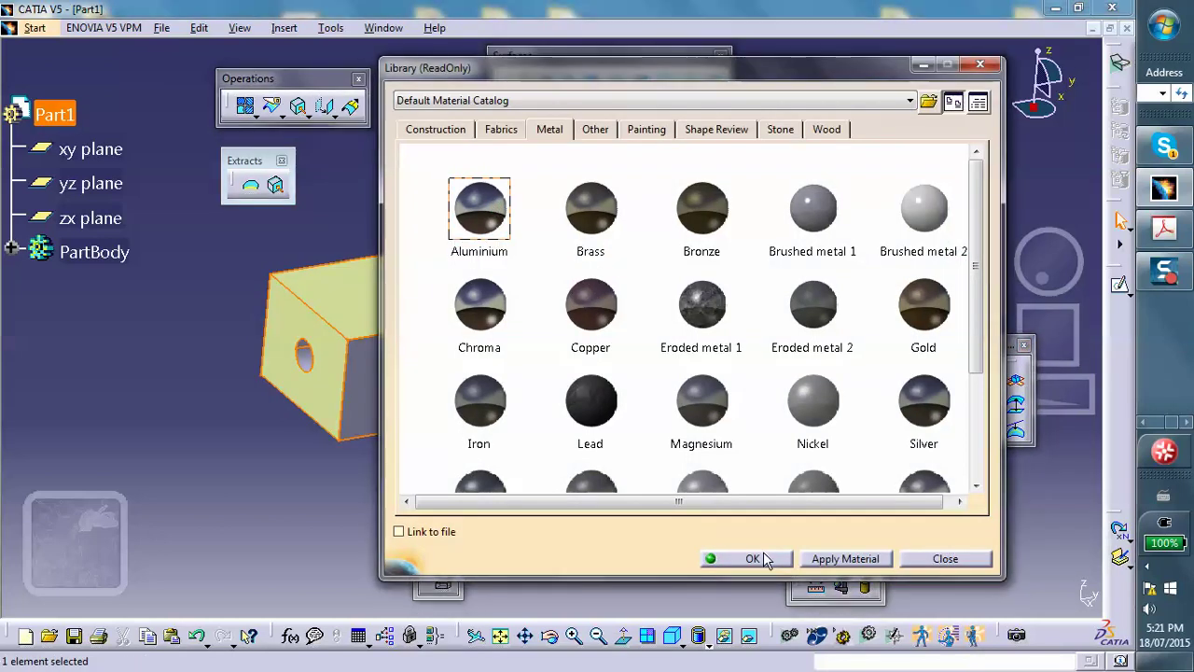
{"action": "left_click", "coordinate": [752, 558]}
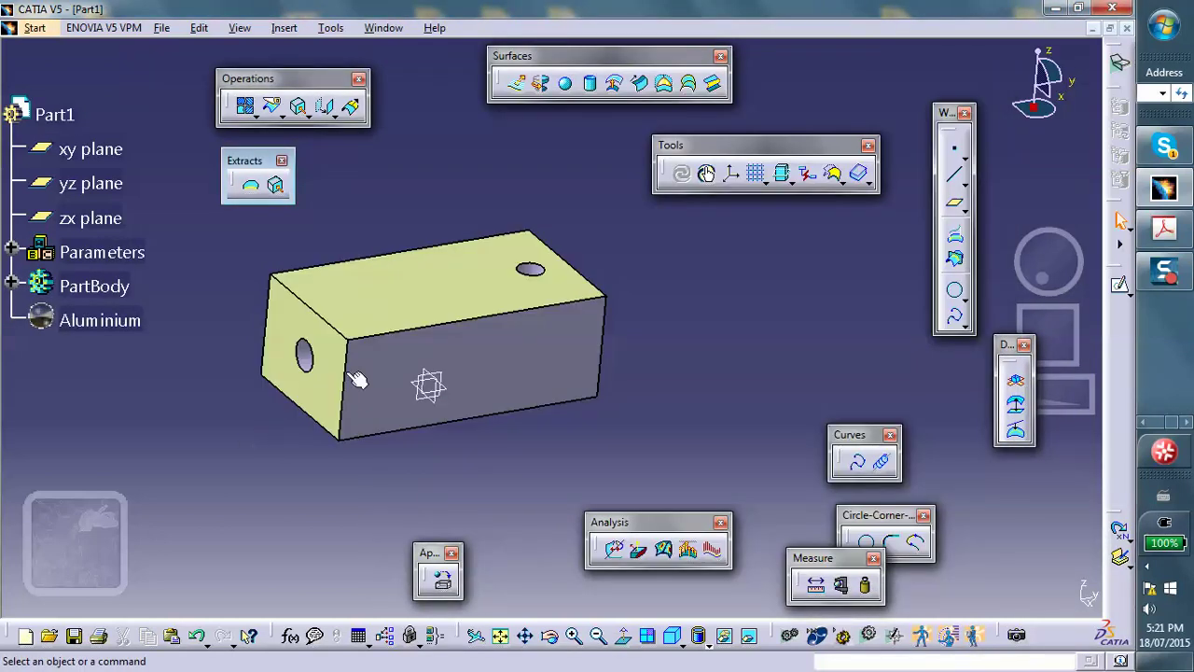
Switch to Generative Structural Analysis and create a Static Analysis case for the part
{"action": "middle_click_drag", "start_coordinate": [707, 339], "coordinate": [594, 359]}
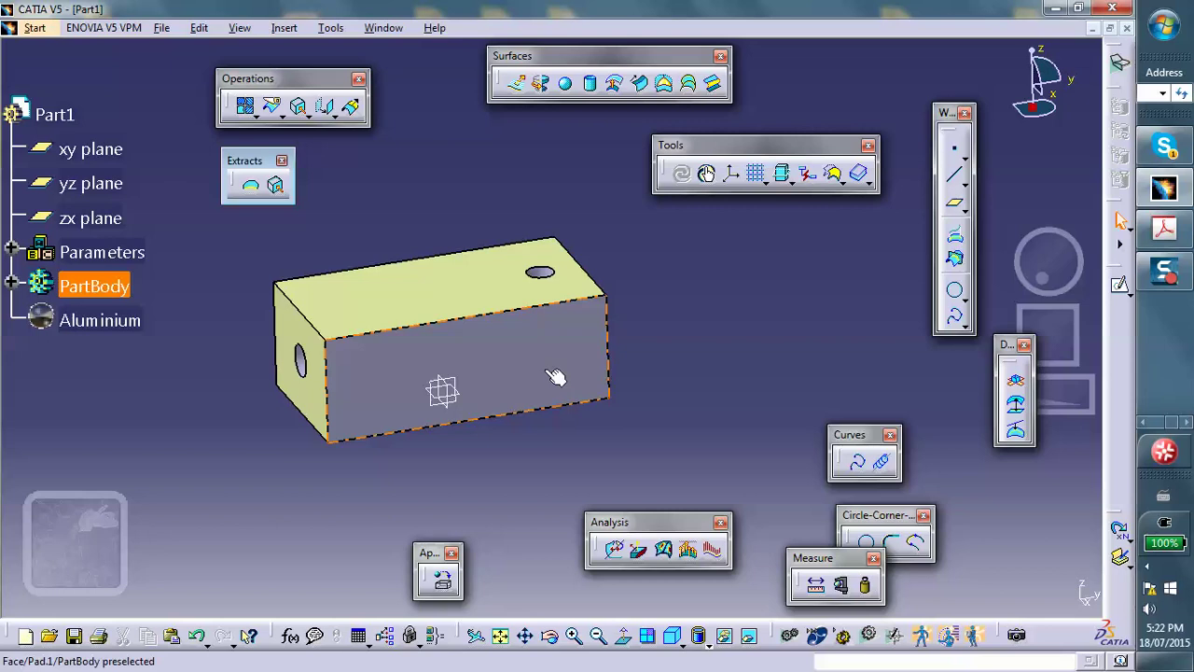
{"action": "left_click", "coordinate": [34, 27]}
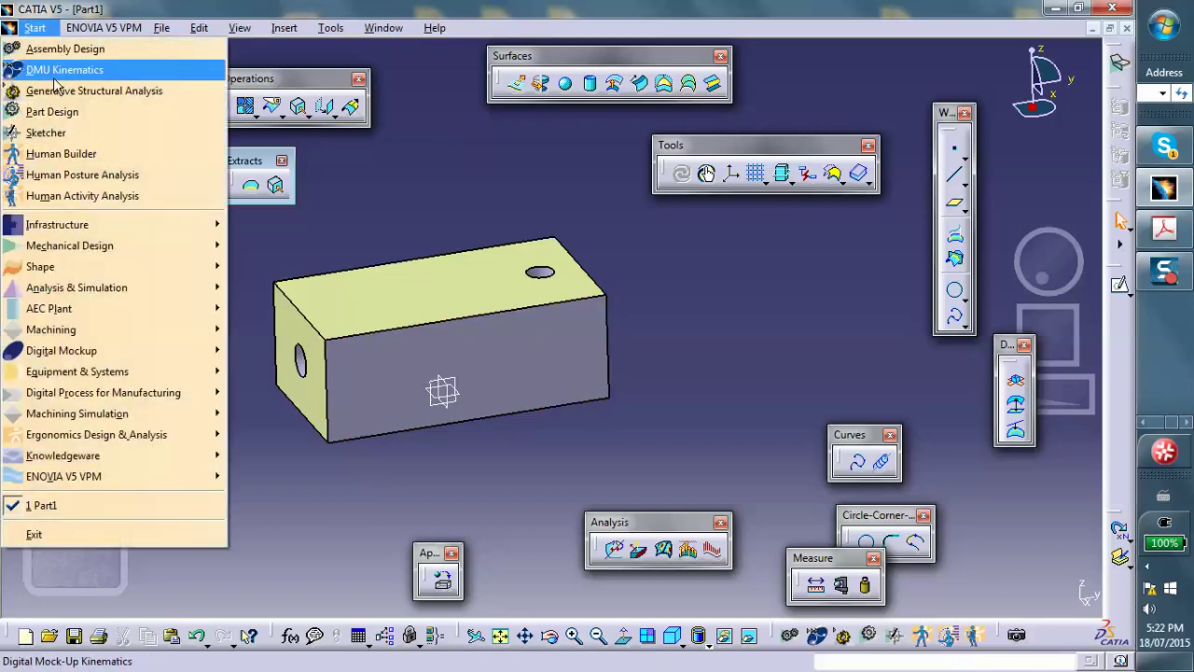
{"action": "left_click", "coordinate": [58, 90]}
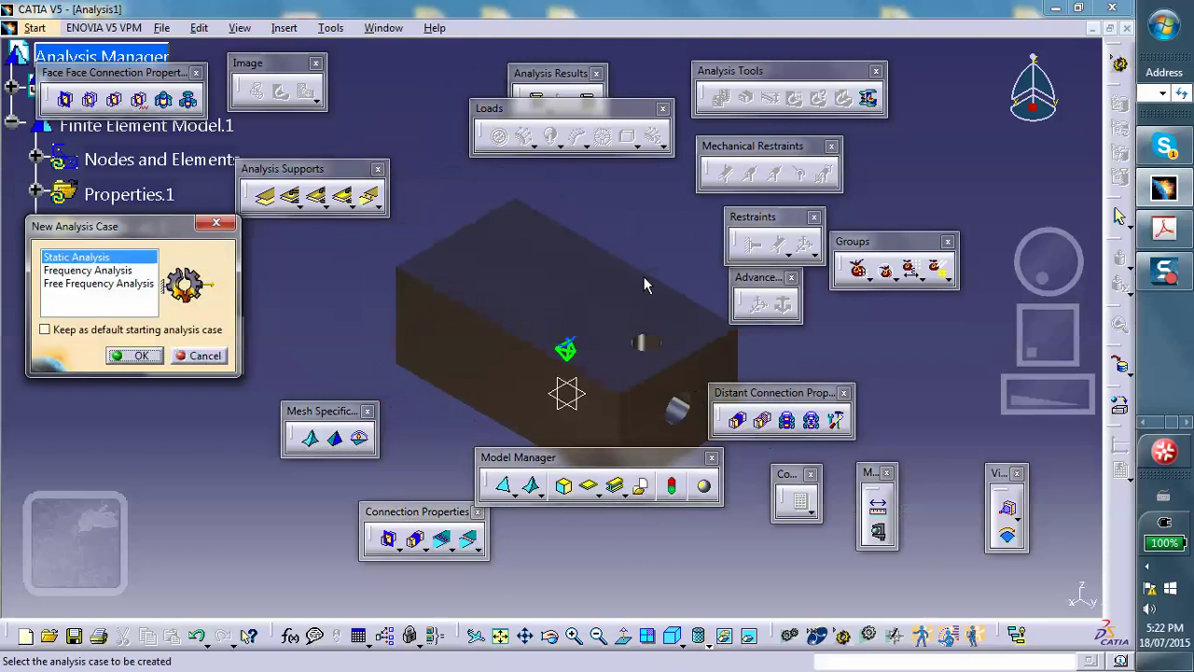
{"action": "left_click", "coordinate": [140, 356]}
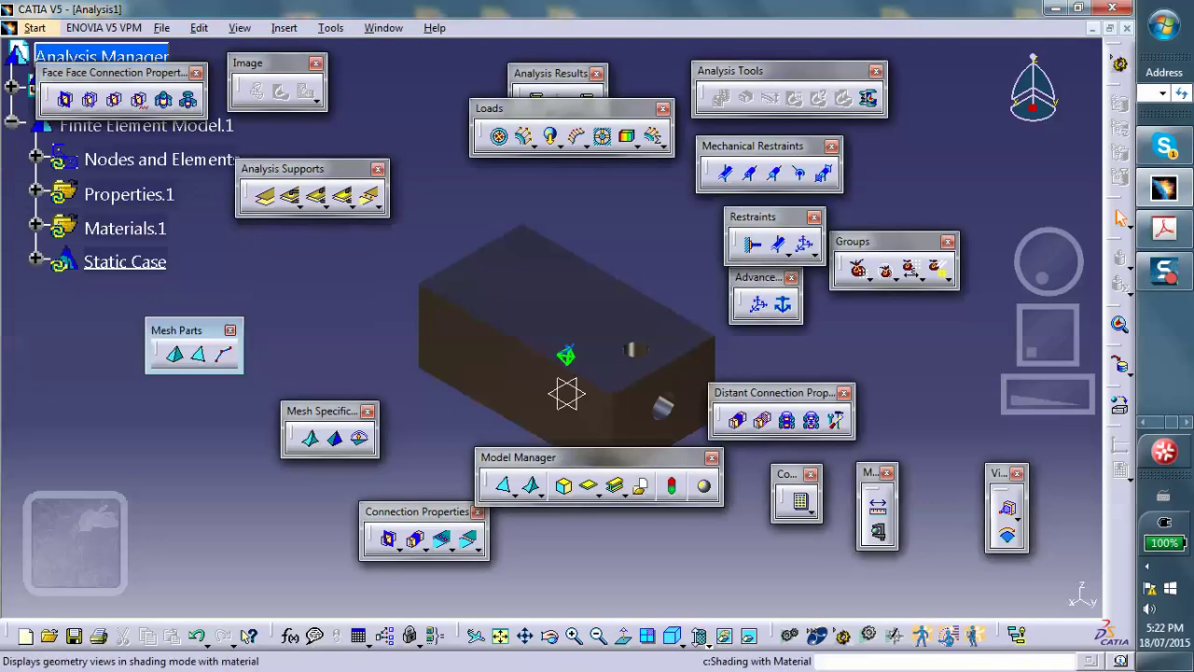
Change the model's display mode from material rendering to shading with edges
{"action": "left_click", "coordinate": [707, 642]}
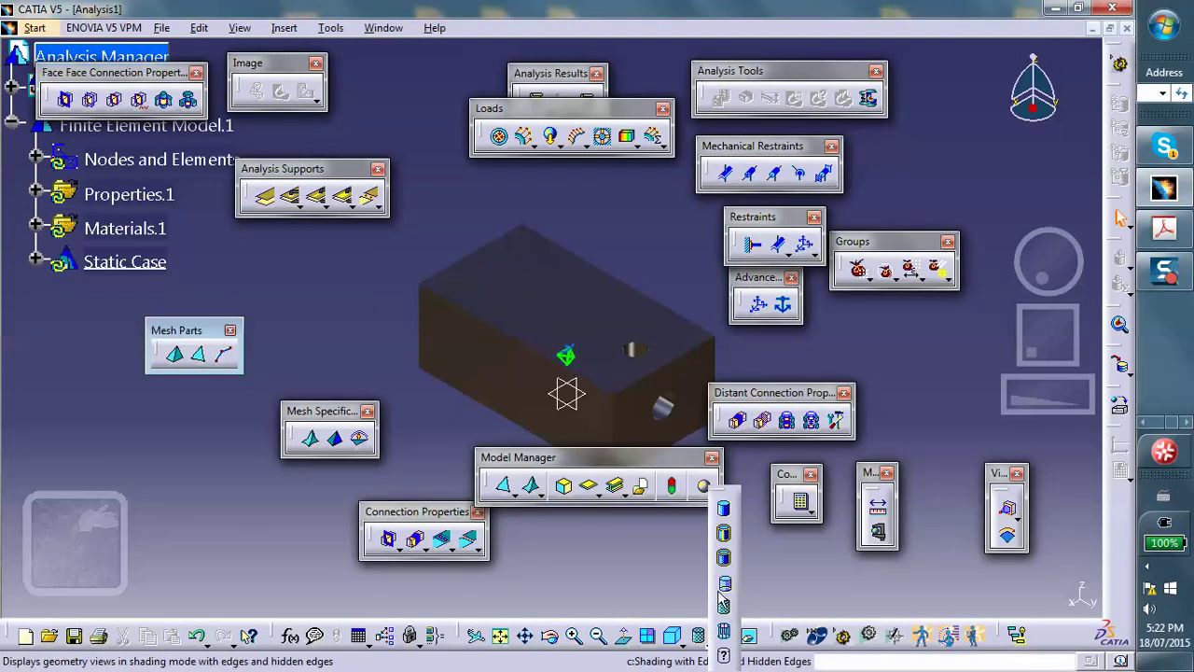
{"action": "left_click", "coordinate": [723, 587]}
{"action": "left_click", "coordinate": [704, 642]}
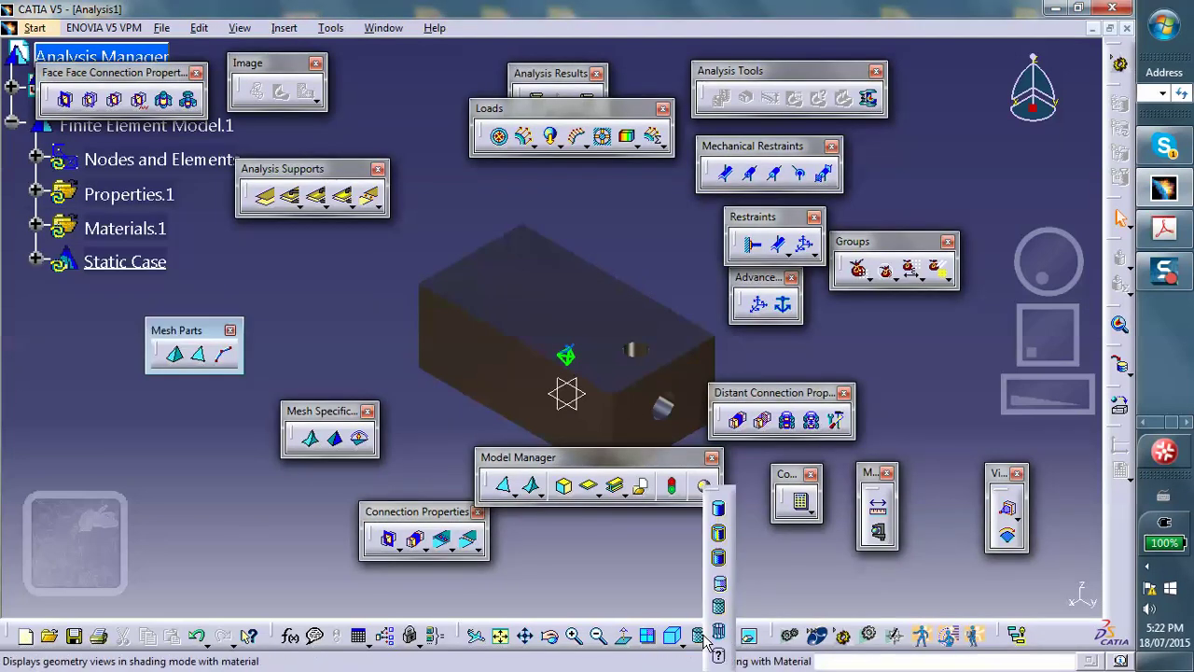
{"action": "left_click", "coordinate": [719, 557]}
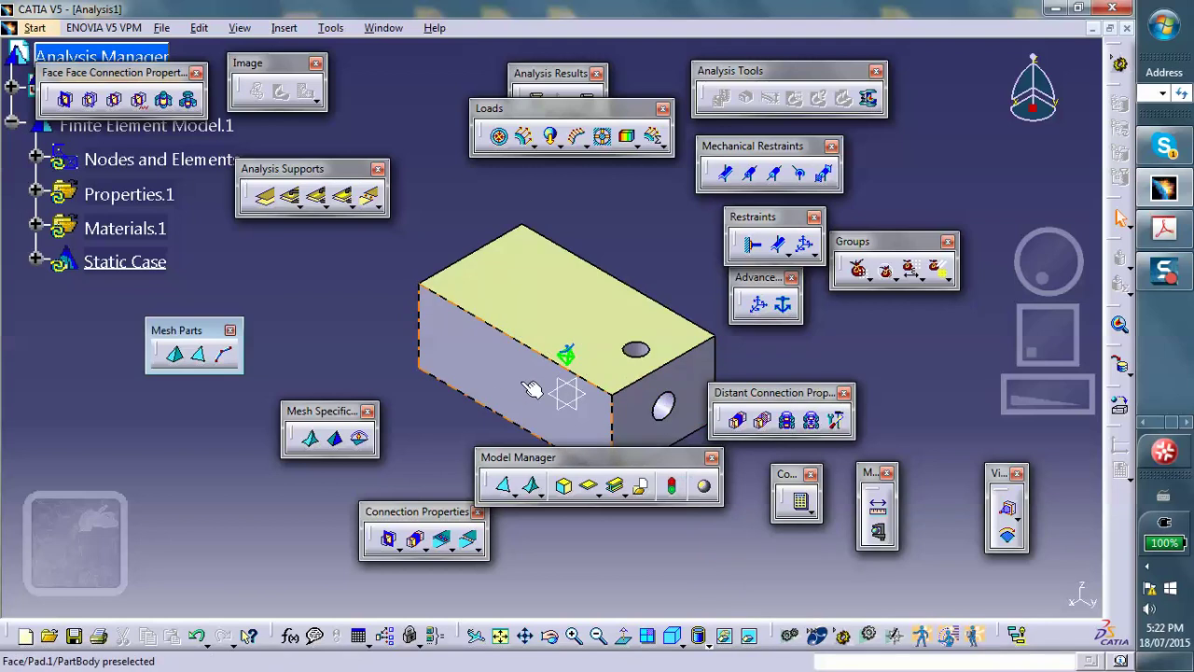
Delete the OCTREE Tetrahedron Mesh from Nodes and Elements in the finite element model
{"action": "middle_click_drag", "start_coordinate": [531, 389], "coordinate": [482, 353]}
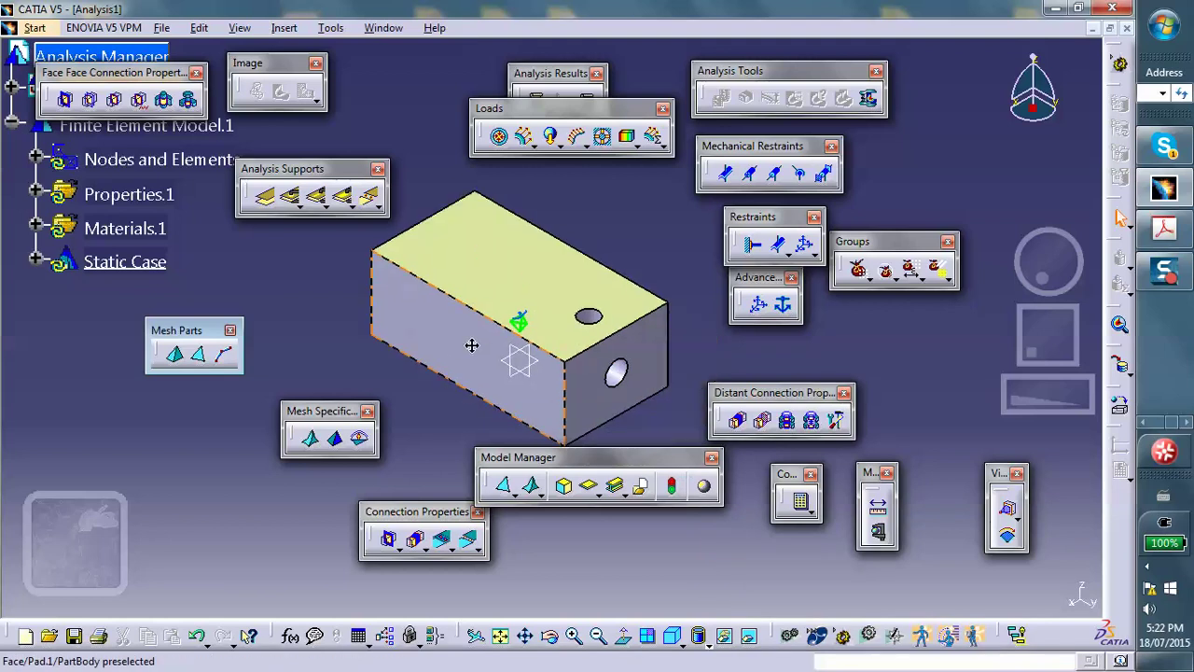
{"action": "left_click", "coordinate": [35, 159]}
{"action": "left_click", "coordinate": [159, 196]}
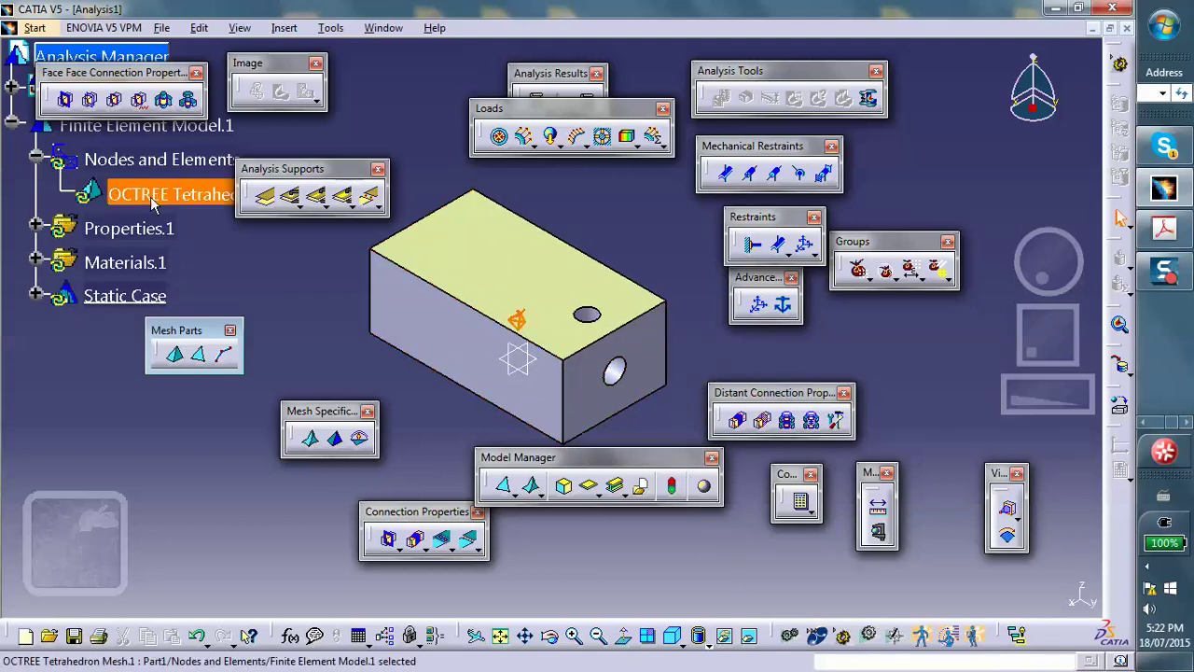
{"action": "right_click", "coordinate": [155, 198]}
{"action": "left_click", "coordinate": [189, 407]}
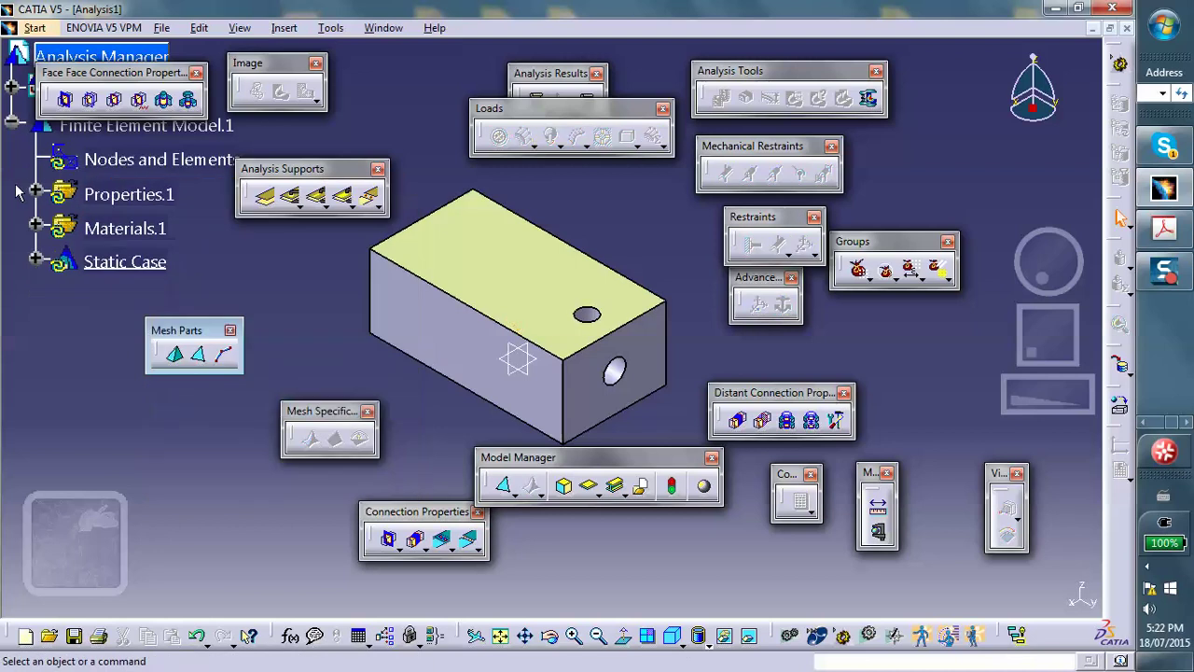
Delete the 3D Property from Properties.1 in the finite element model
{"action": "left_click", "coordinate": [35, 194]}
{"action": "left_click", "coordinate": [154, 229]}
{"action": "right_click", "coordinate": [148, 229]}
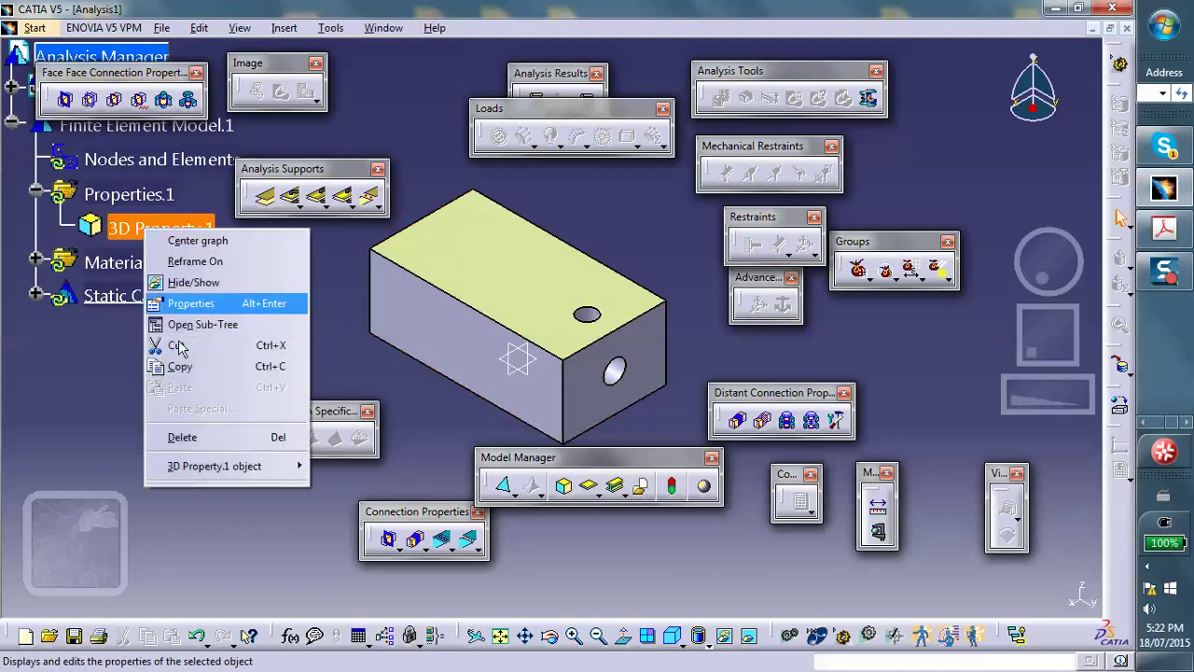
{"action": "left_click", "coordinate": [202, 439]}
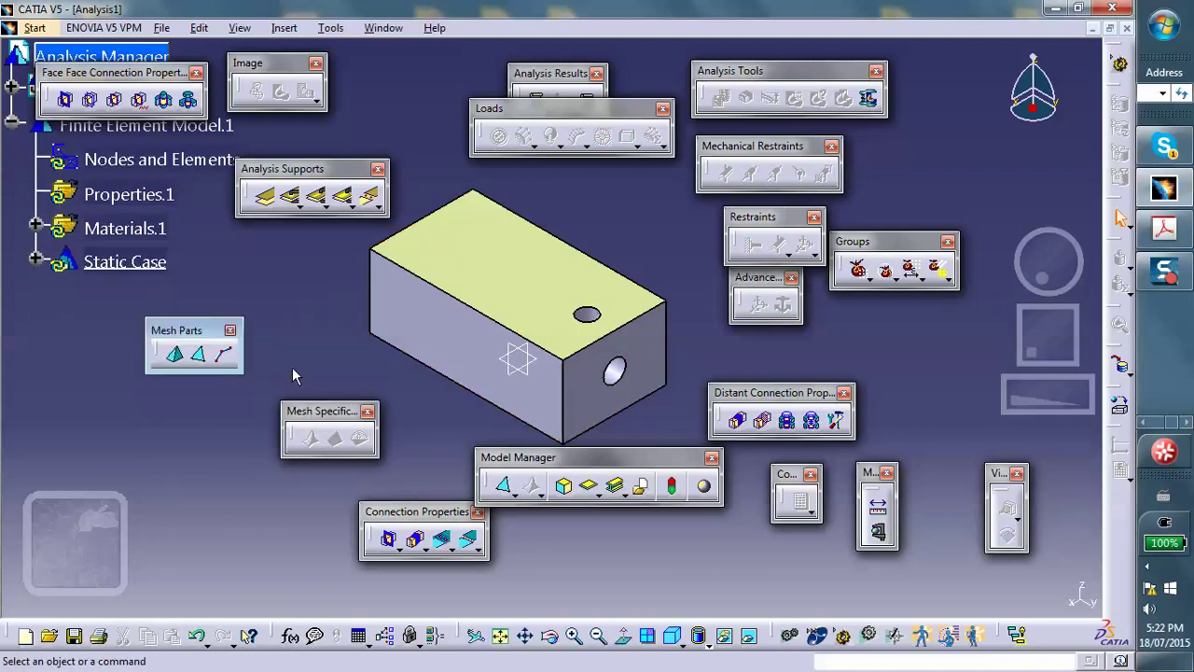
Hide the solid block so that only the two extracted surfaces are displayed
{"action": "right_click", "coordinate": [547, 404]}
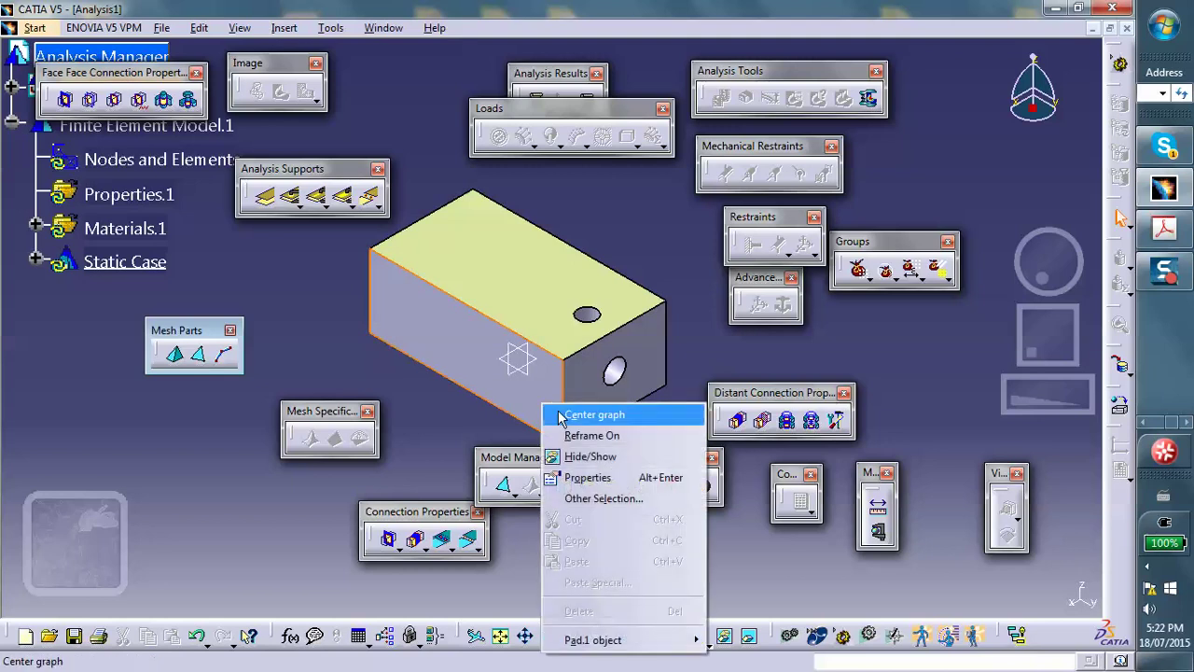
{"action": "left_click", "coordinate": [594, 458]}
{"action": "middle_click_drag", "start_coordinate": [563, 403], "coordinate": [481, 364]}
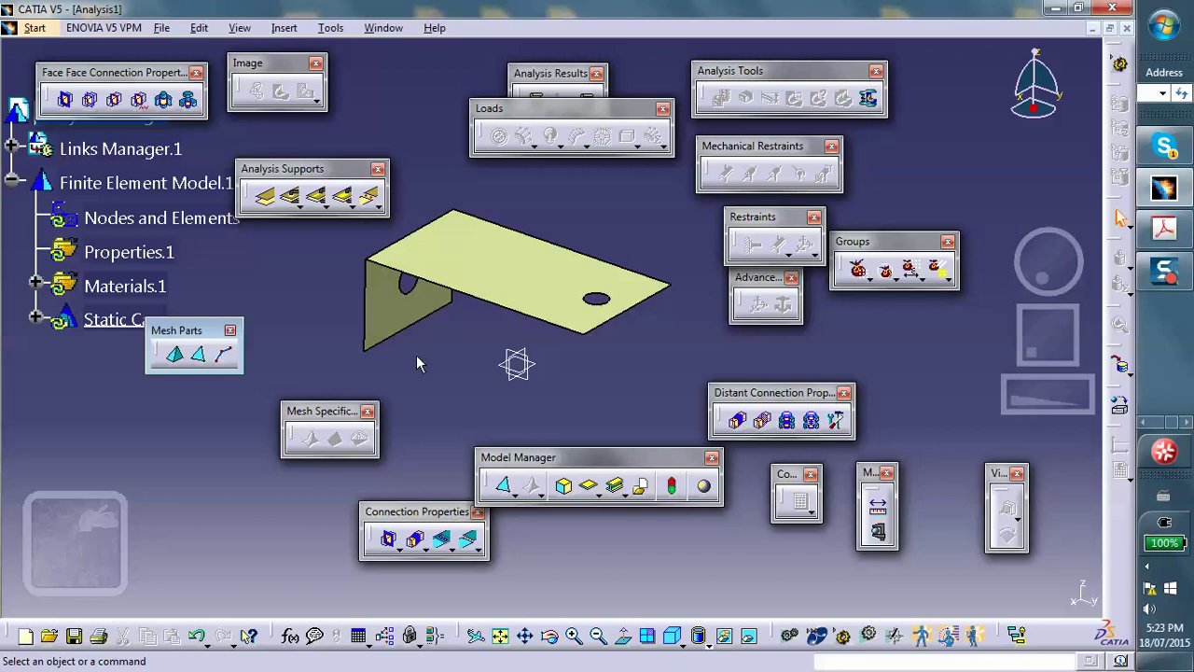
Create an OCTREE Triangle Mesh on the extracted top surface with size 0.532 in, absolute sag 0.053 in and Linear elements
{"action": "mouse_move", "coordinate": [416, 354]}
{"action": "middle_mouse_down"}
{"action": "mouse_move", "coordinate": [448, 333]}
{"action": "mouse_move", "coordinate": [408, 360]}
{"action": "mouse_move", "coordinate": [408, 389]}
{"action": "mouse_move", "coordinate": [446, 386]}
{"action": "middle_mouse_up"}
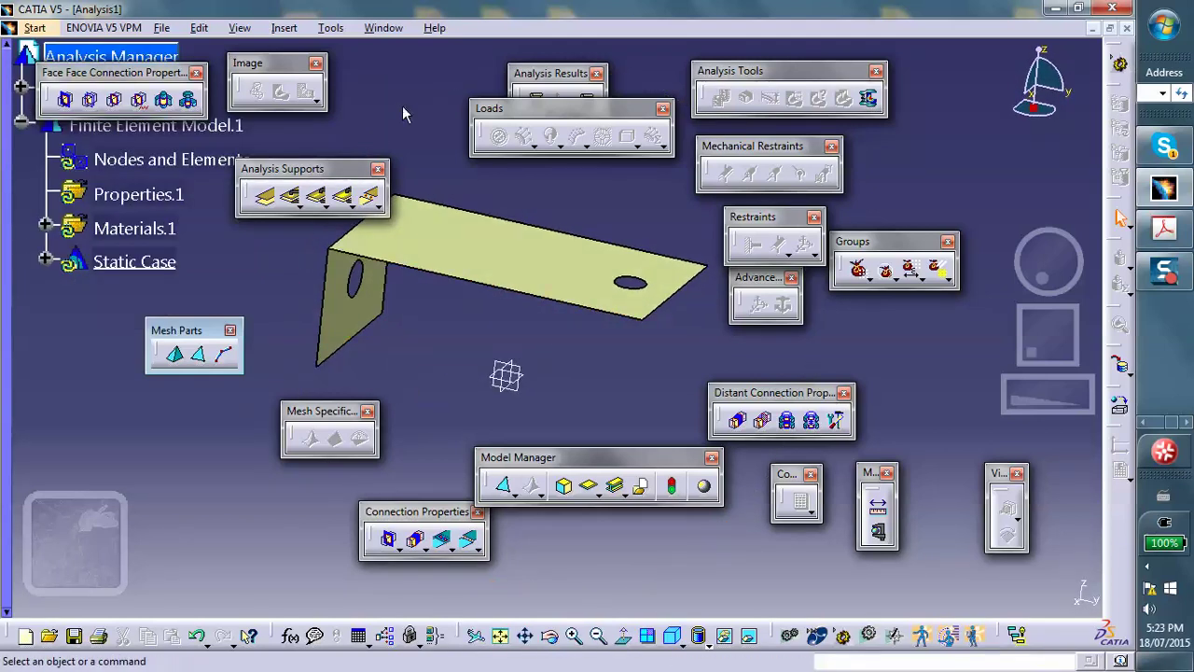
{"action": "middle_click_drag", "start_coordinate": [423, 330], "coordinate": [514, 410]}
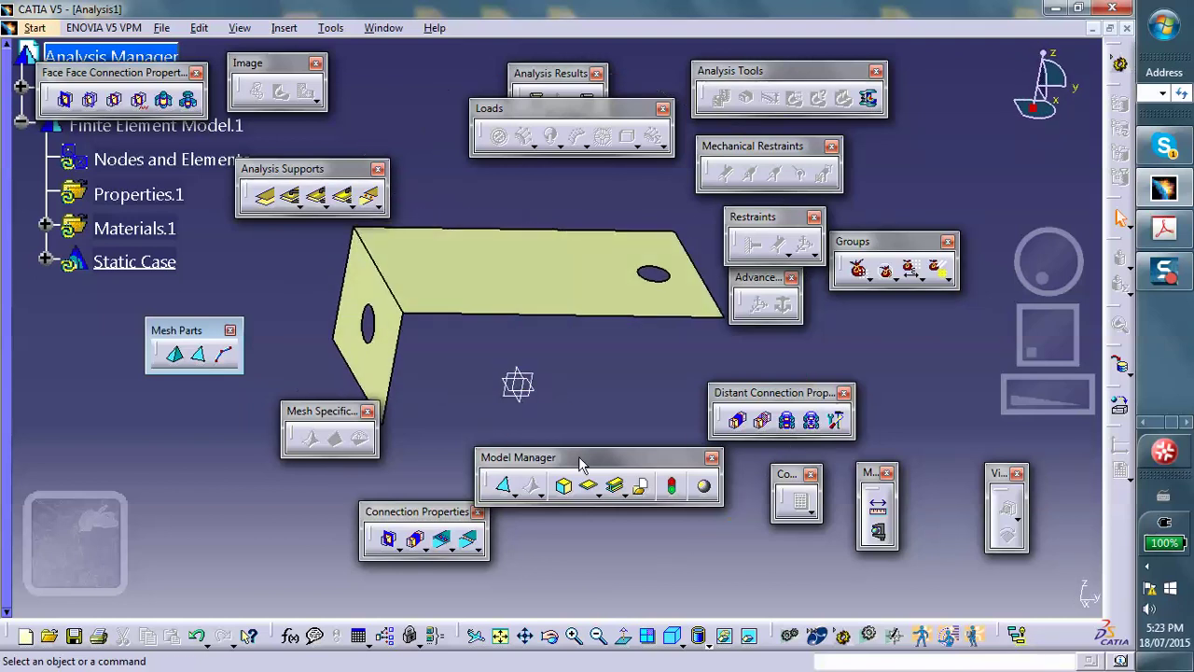
{"action": "left_click", "coordinate": [507, 489]}
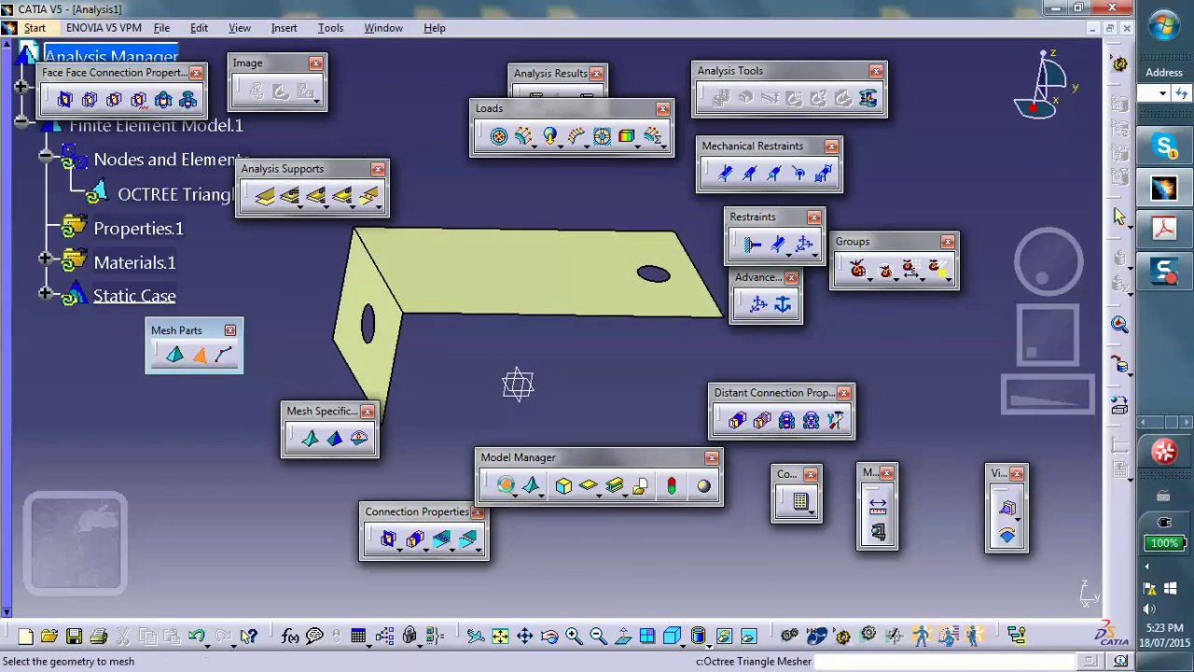
{"action": "left_click", "coordinate": [546, 281]}
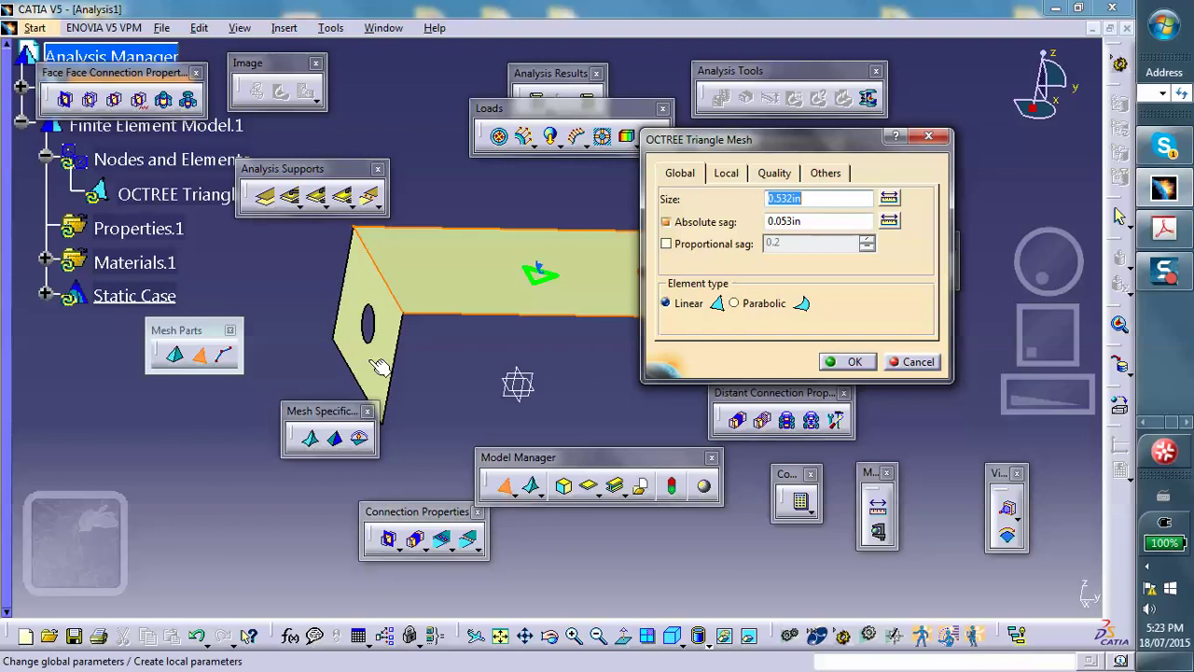
{"action": "left_click", "coordinate": [851, 362]}
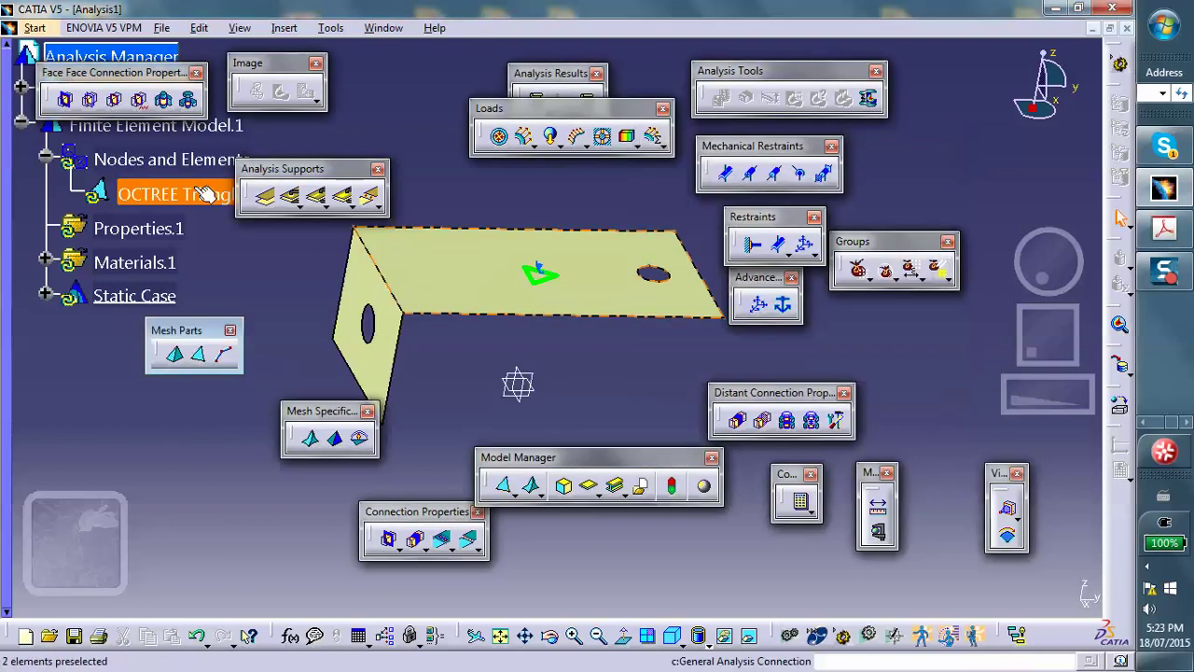
Generate a mesh visualization from Nodes and Elements, then deactivate the resulting mesh image
{"action": "right_click", "coordinate": [144, 159]}
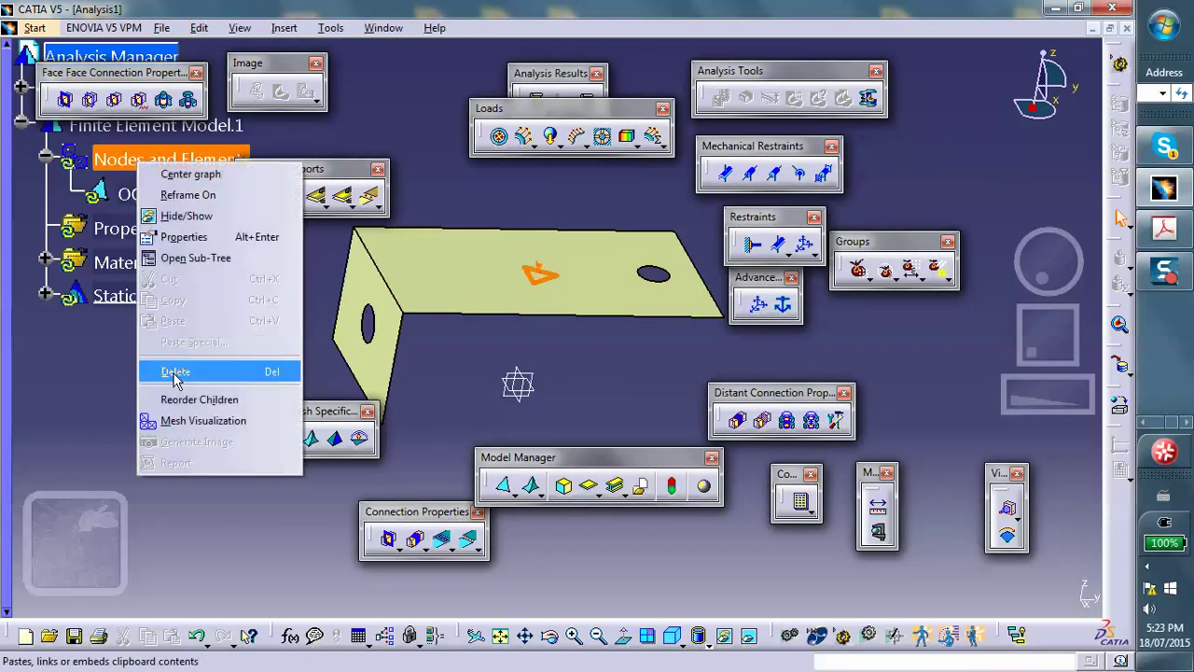
{"action": "left_click", "coordinate": [192, 421]}
{"action": "left_click", "coordinate": [560, 385]}
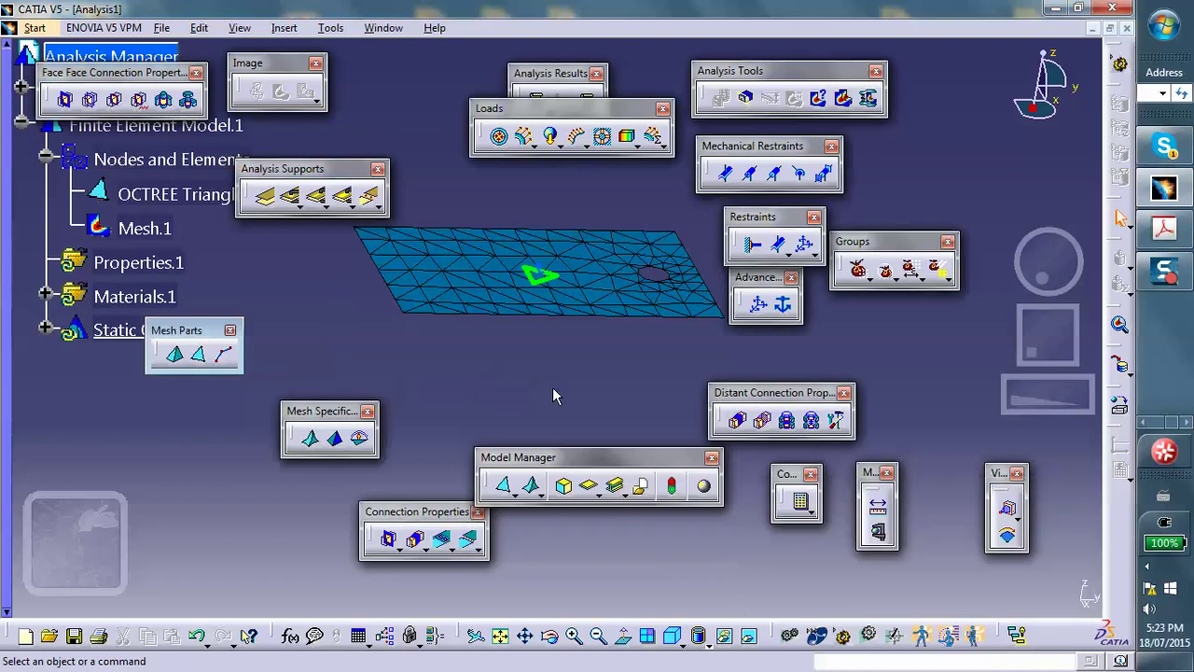
{"action": "right_click", "coordinate": [152, 229]}
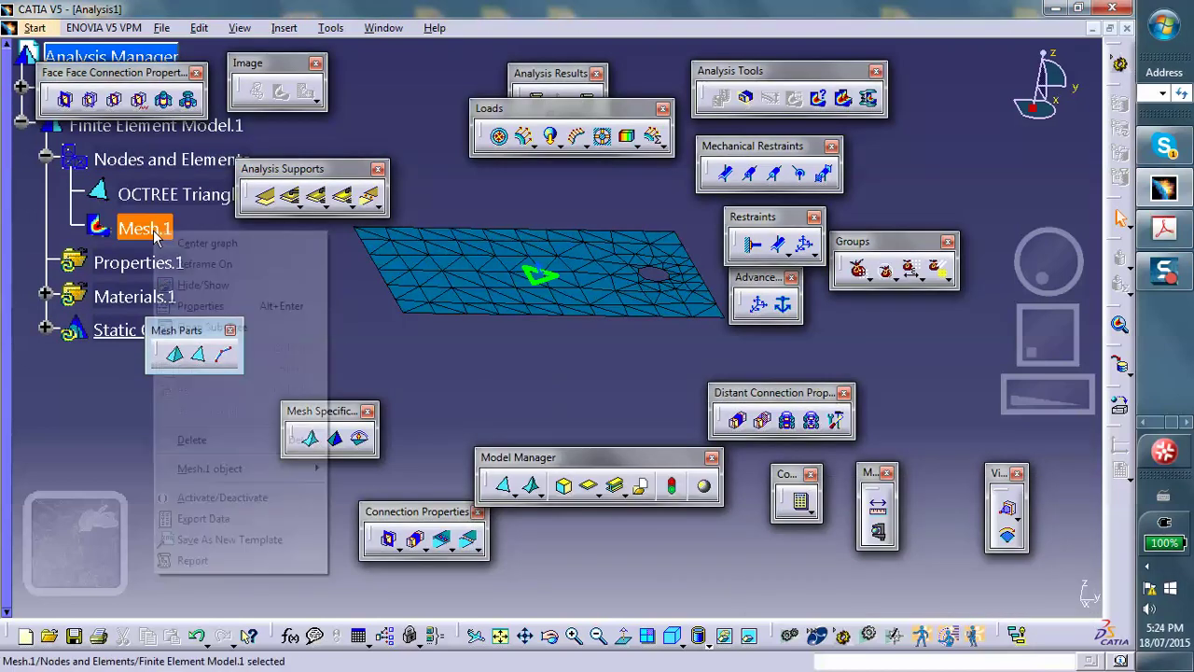
{"action": "left_click", "coordinate": [222, 498]}
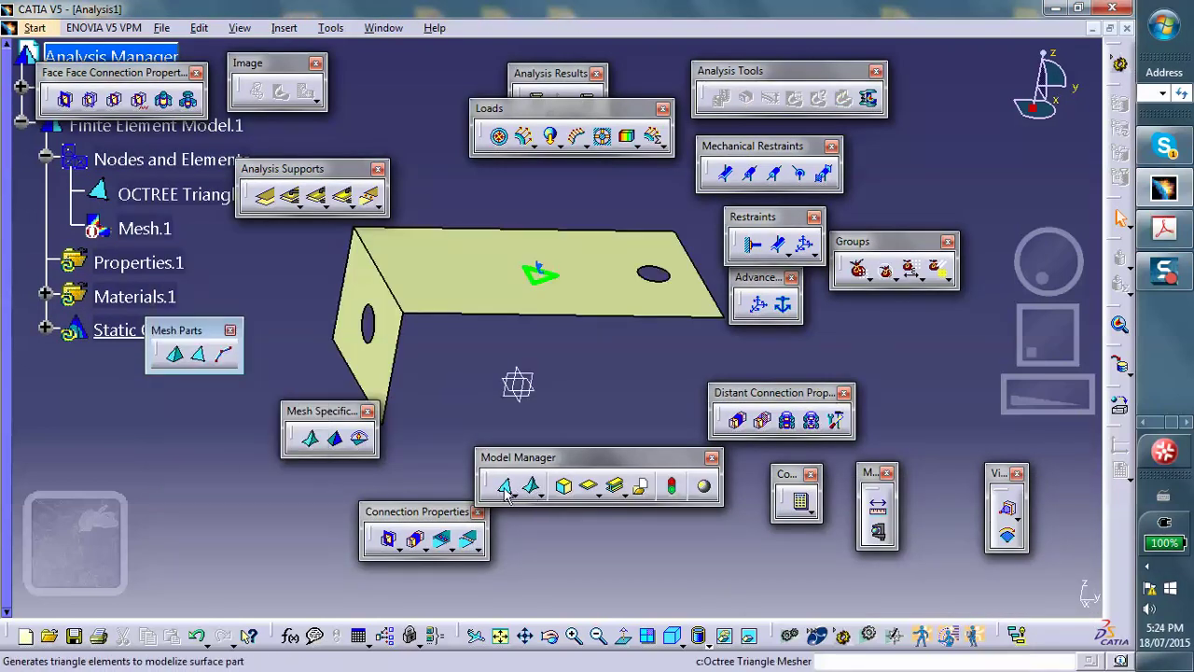
Create an OCTREE Triangle Mesh on the extracted side surface with size 0.285 in, absolute sag 0.028 in and Linear elements
{"action": "left_click", "coordinate": [198, 355]}
{"action": "left_click", "coordinate": [374, 289]}
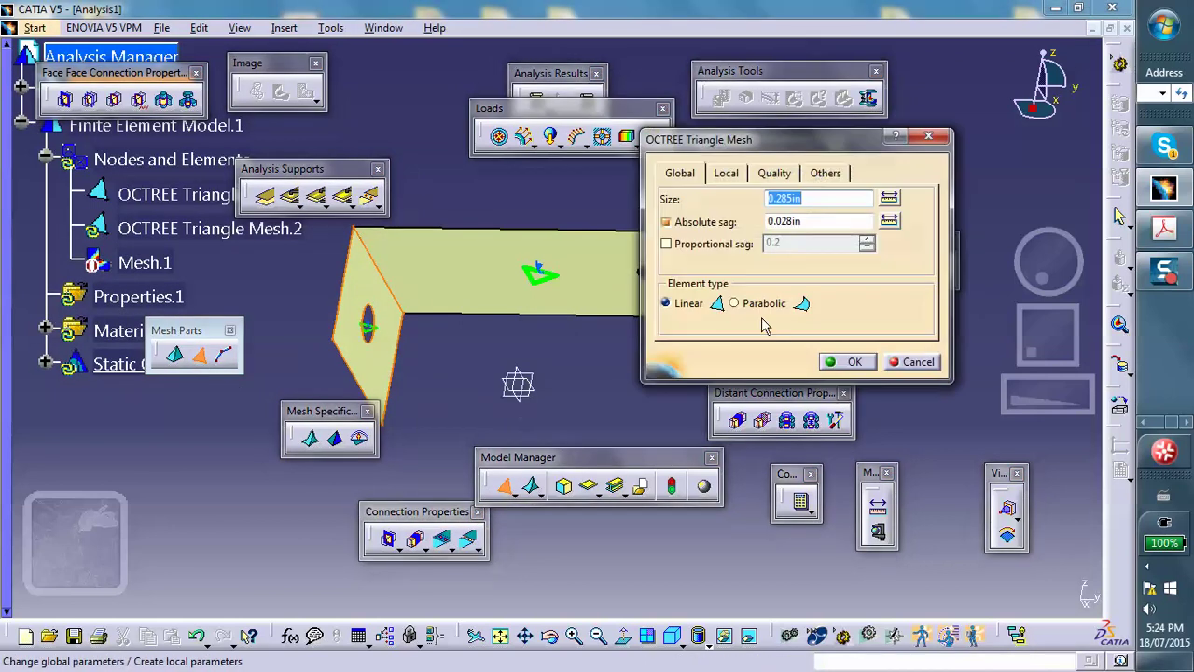
{"action": "left_click", "coordinate": [847, 362]}
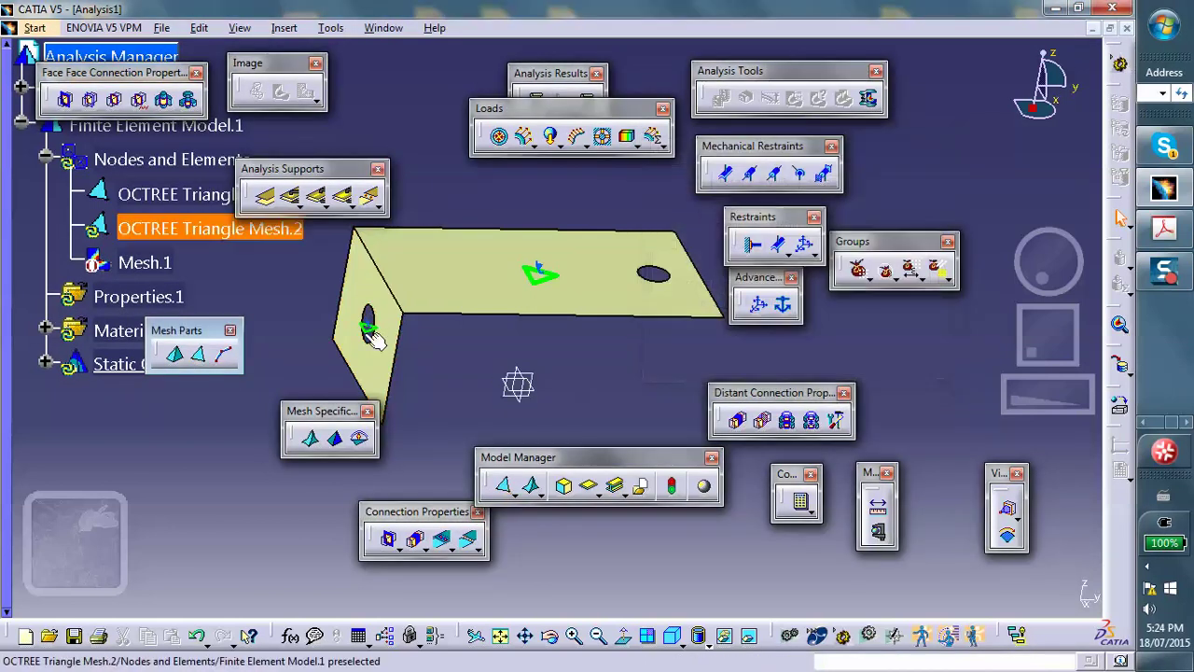
Visualize the mesh again with both surfaces meshed, then deactivate the mesh image
{"action": "right_click", "coordinate": [159, 162]}
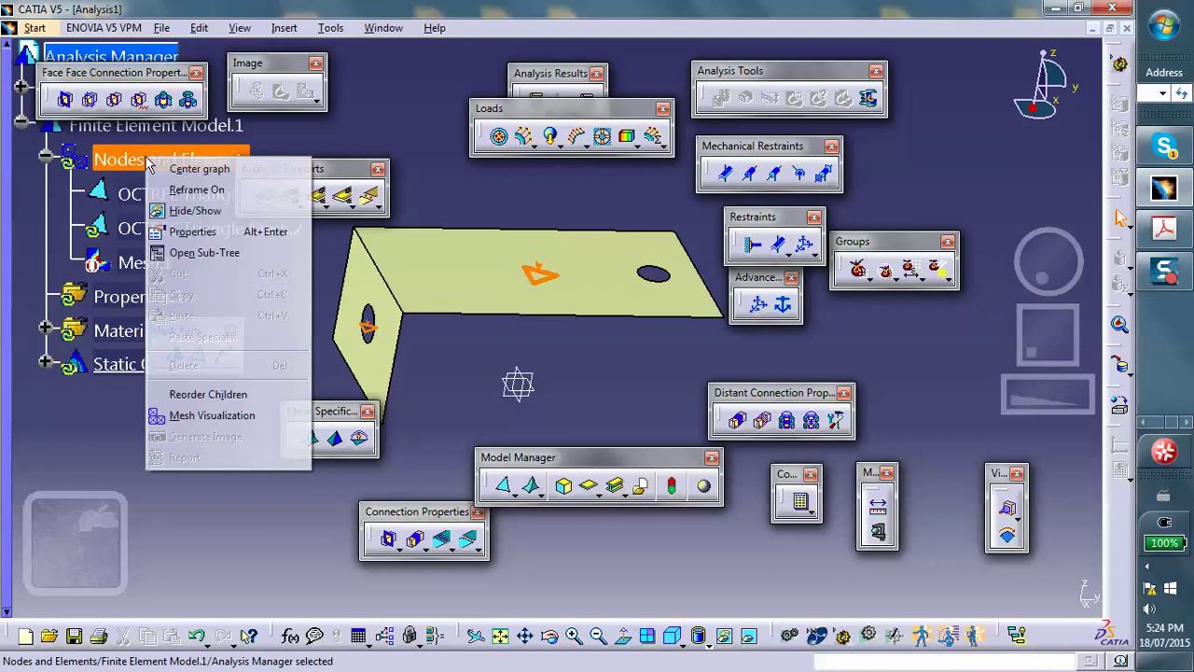
{"action": "left_click", "coordinate": [168, 416]}
{"action": "left_click", "coordinate": [541, 386]}
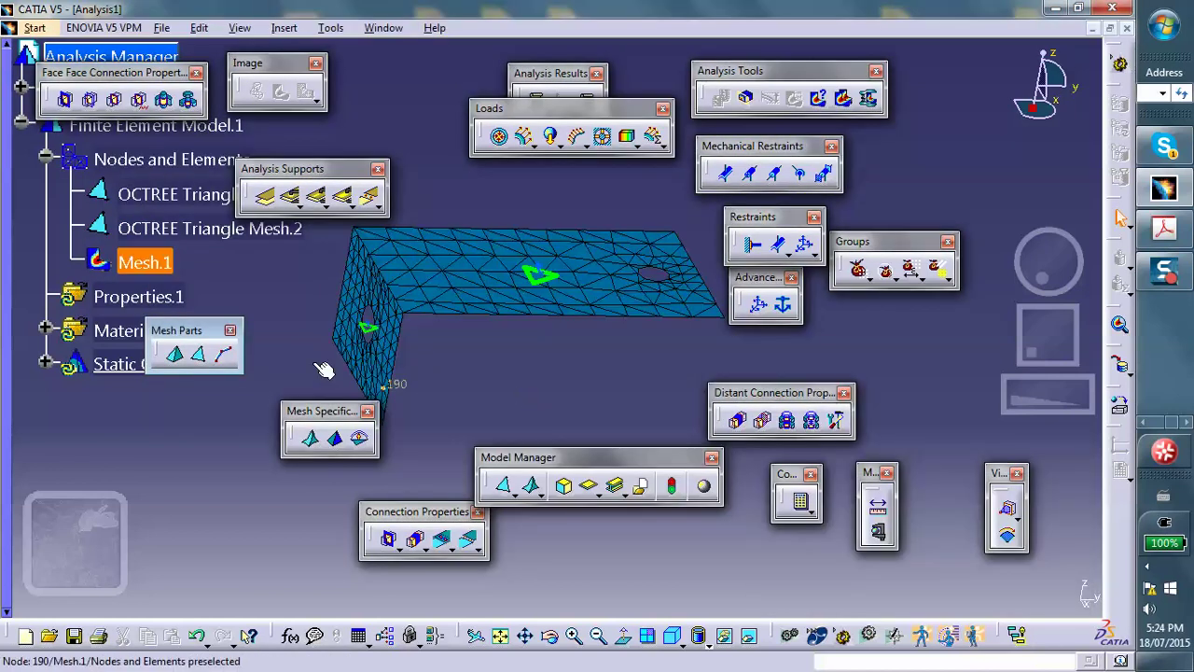
{"action": "right_click", "coordinate": [142, 263]}
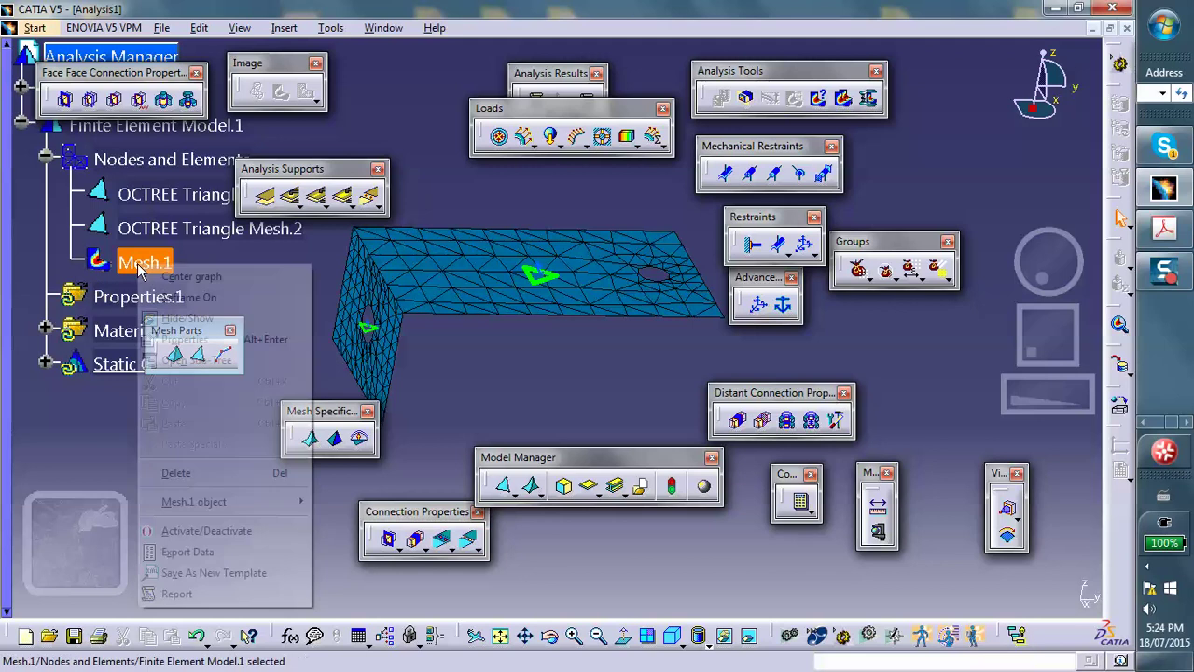
{"action": "left_click", "coordinate": [192, 529]}
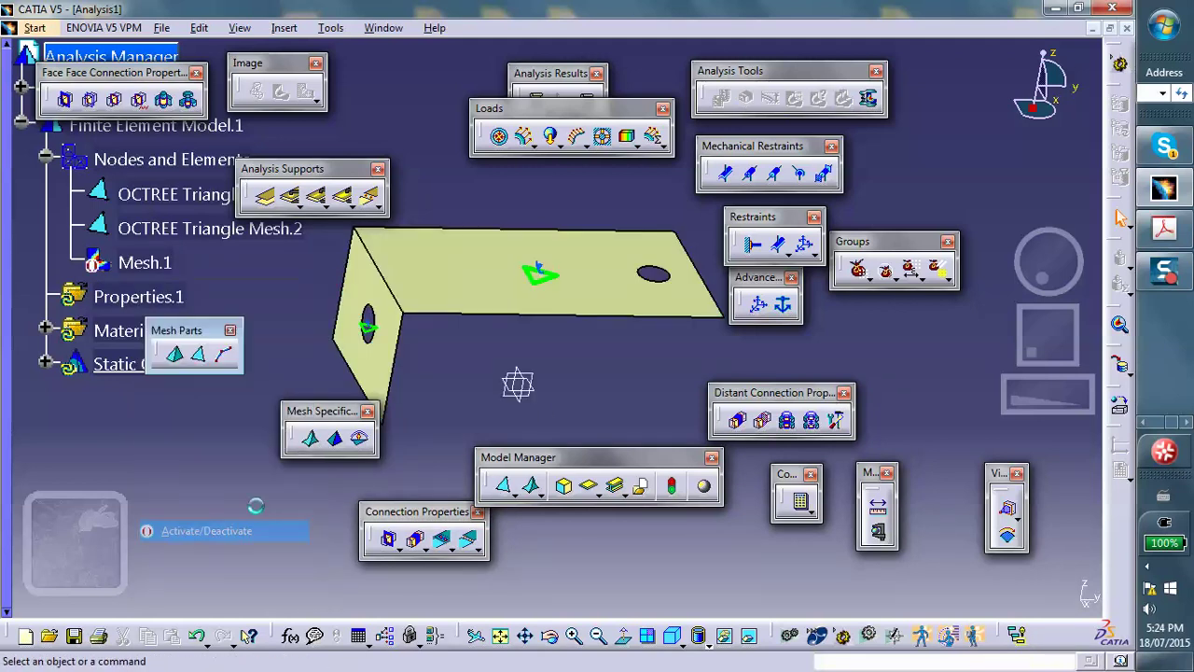
Assign a 2D Property with a thickness of 0.1 in to the extracted top surface
{"action": "middle_click_drag", "start_coordinate": [573, 405], "coordinate": [534, 397]}
{"action": "middle_click_drag", "start_coordinate": [422, 413], "coordinate": [432, 446]}
{"action": "middle_click_drag", "start_coordinate": [645, 224], "coordinate": [632, 177]}
{"action": "scroll", "coordinate": [454, 226], "scroll_direction": "down", "scroll_amount": 1}
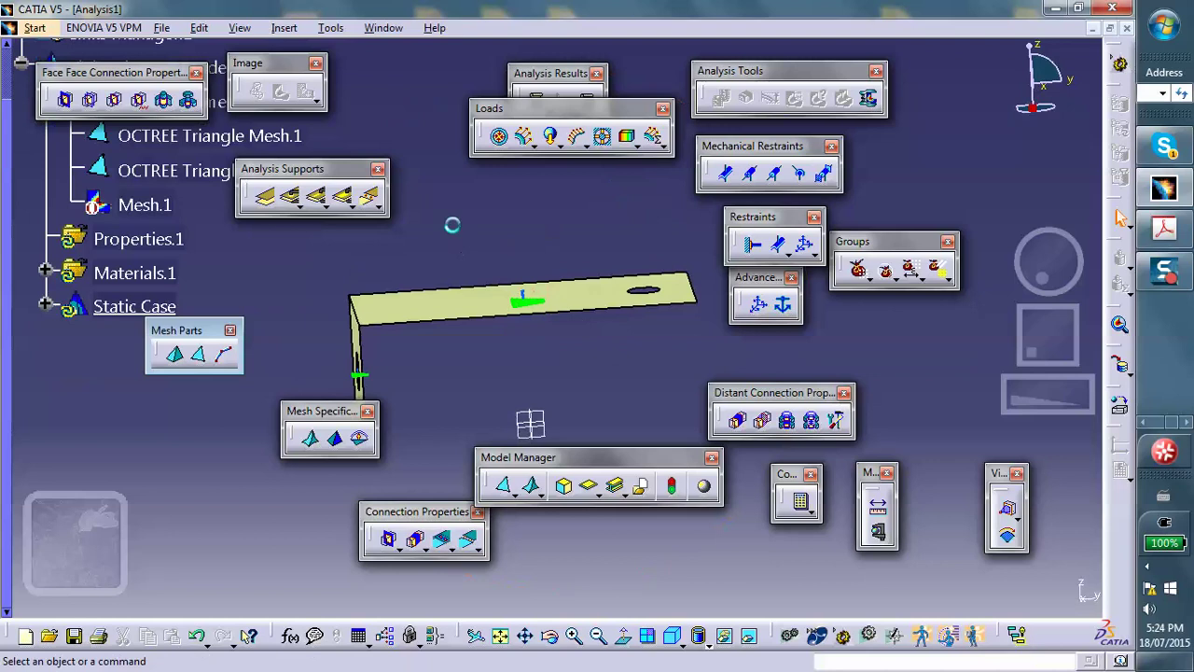
{"action": "scroll", "coordinate": [453, 226], "scroll_direction": "up", "scroll_amount": 1}
{"action": "middle_click_drag", "start_coordinate": [454, 226], "coordinate": [486, 276]}
{"action": "middle_click_drag", "start_coordinate": [530, 234], "coordinate": [492, 278]}
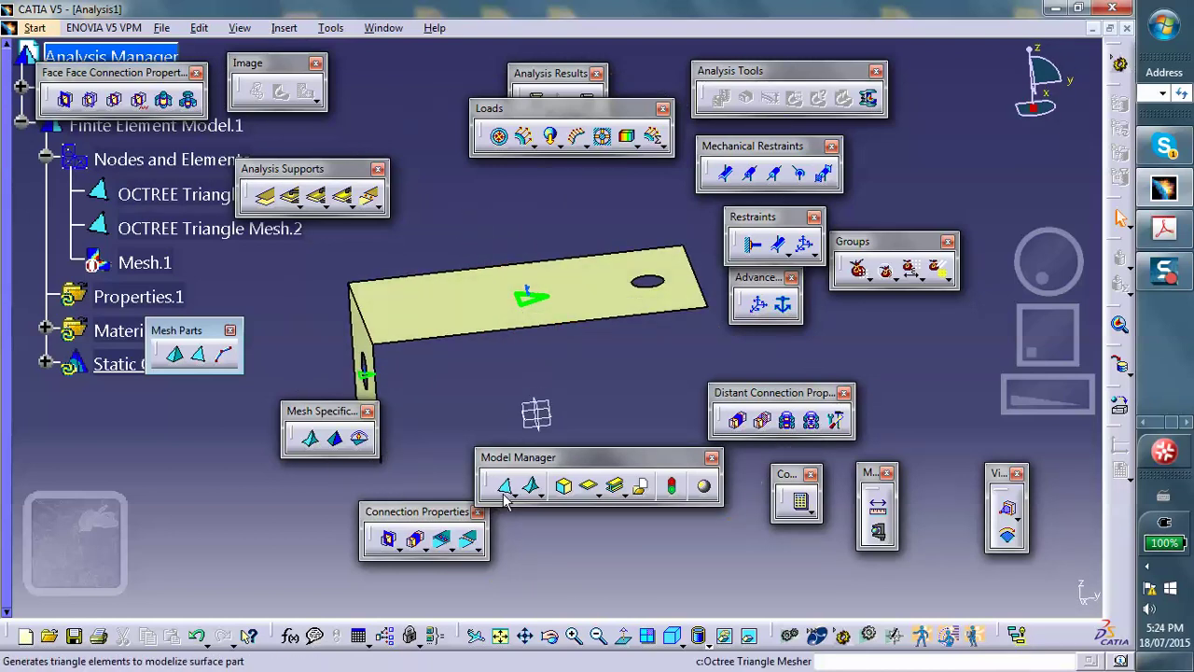
{"action": "left_click", "coordinate": [589, 485]}
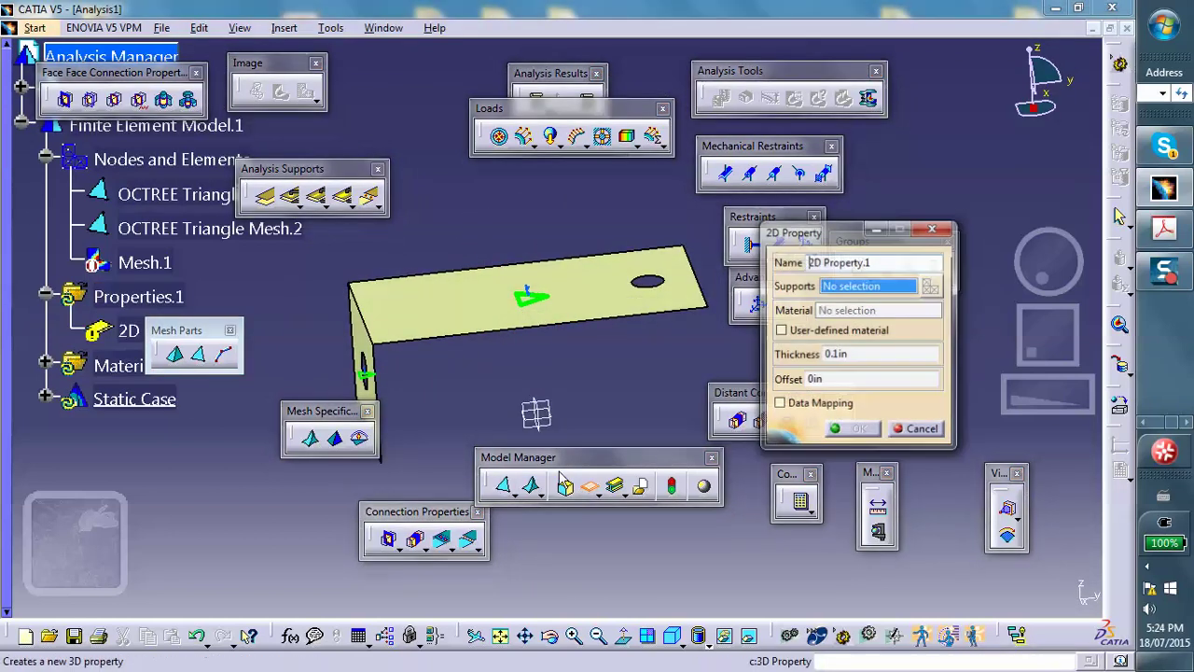
{"action": "left_click", "coordinate": [458, 314]}
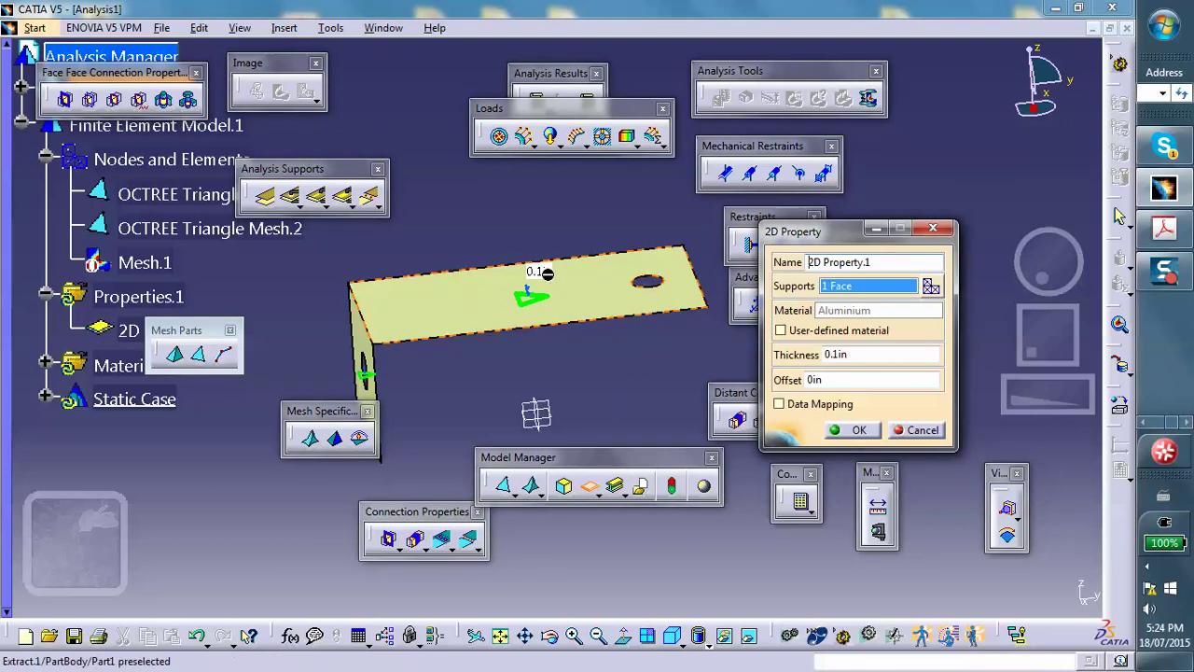
{"action": "left_click", "coordinate": [853, 430]}
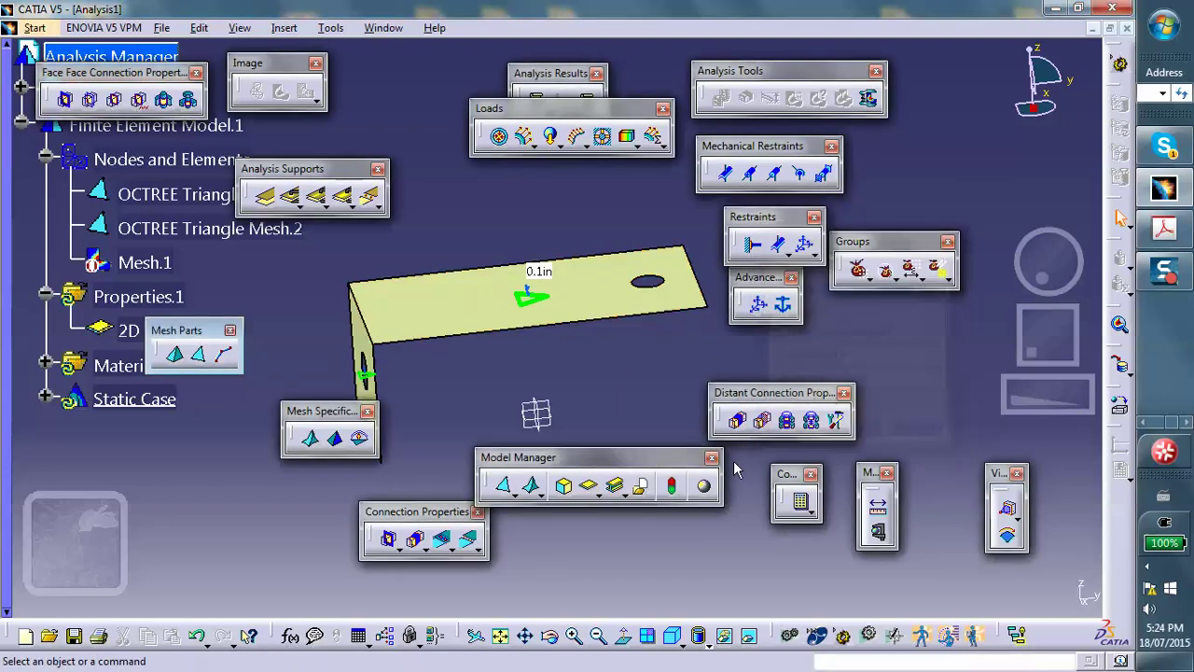
Assign a second 2D Property with a thickness of 0.2 in to the extracted side surface
{"action": "left_click", "coordinate": [596, 496]}
{"action": "left_click", "coordinate": [617, 504]}
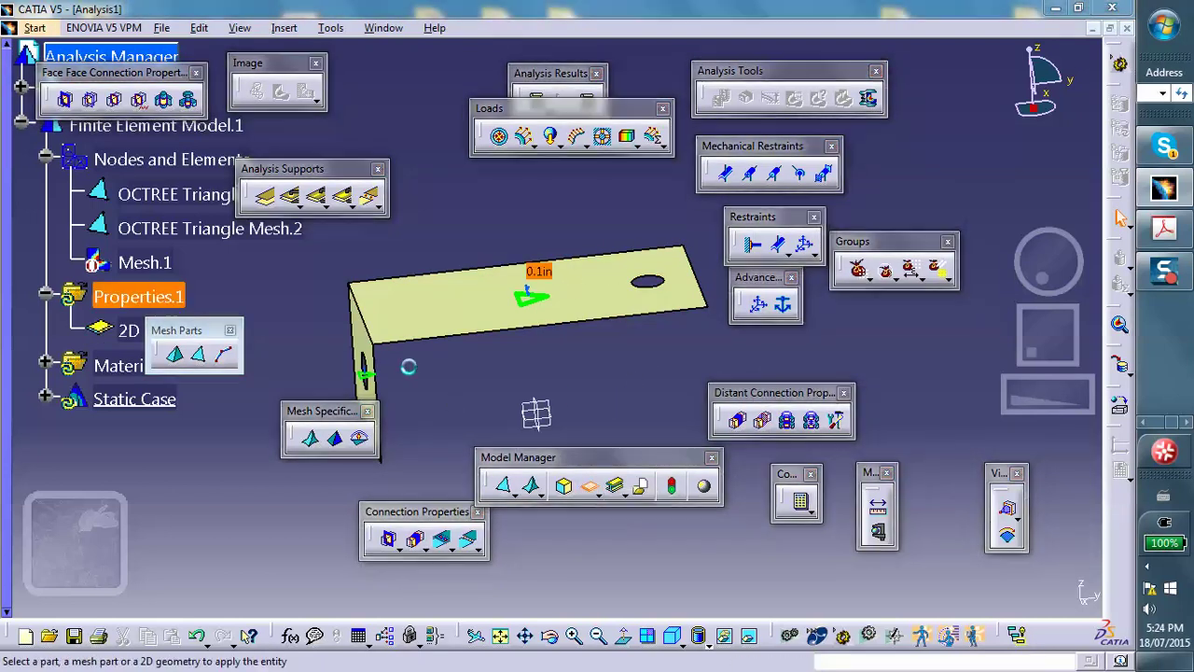
{"action": "left_click", "coordinate": [360, 345]}
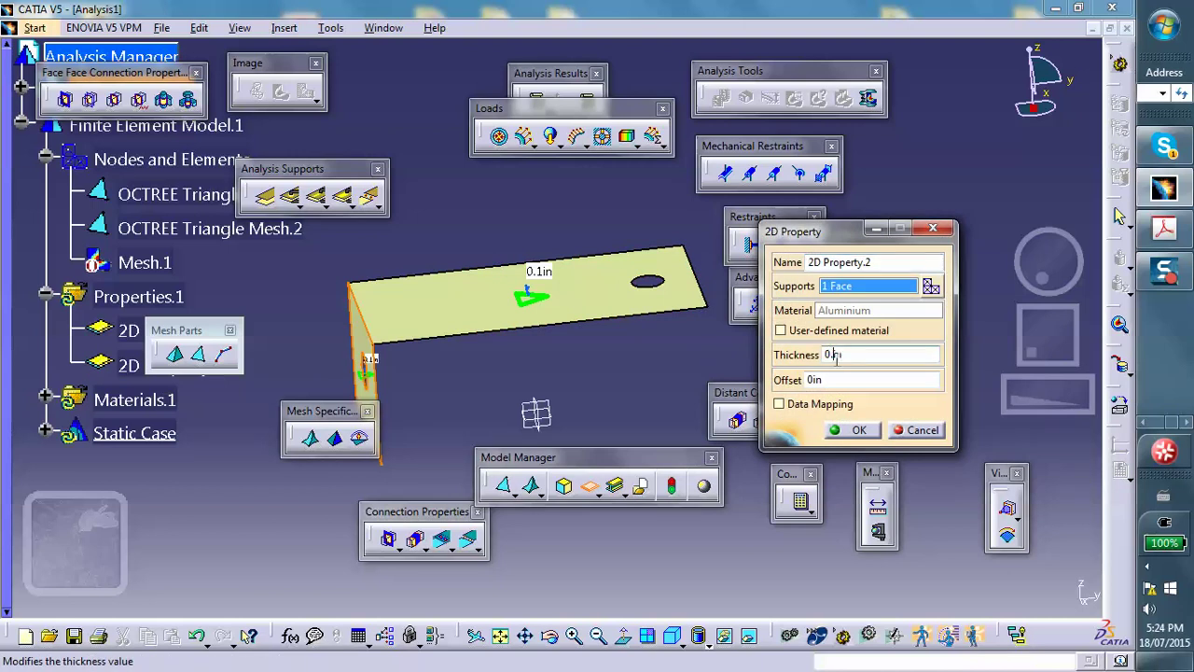
{"action": "left_click", "coordinate": [856, 430]}
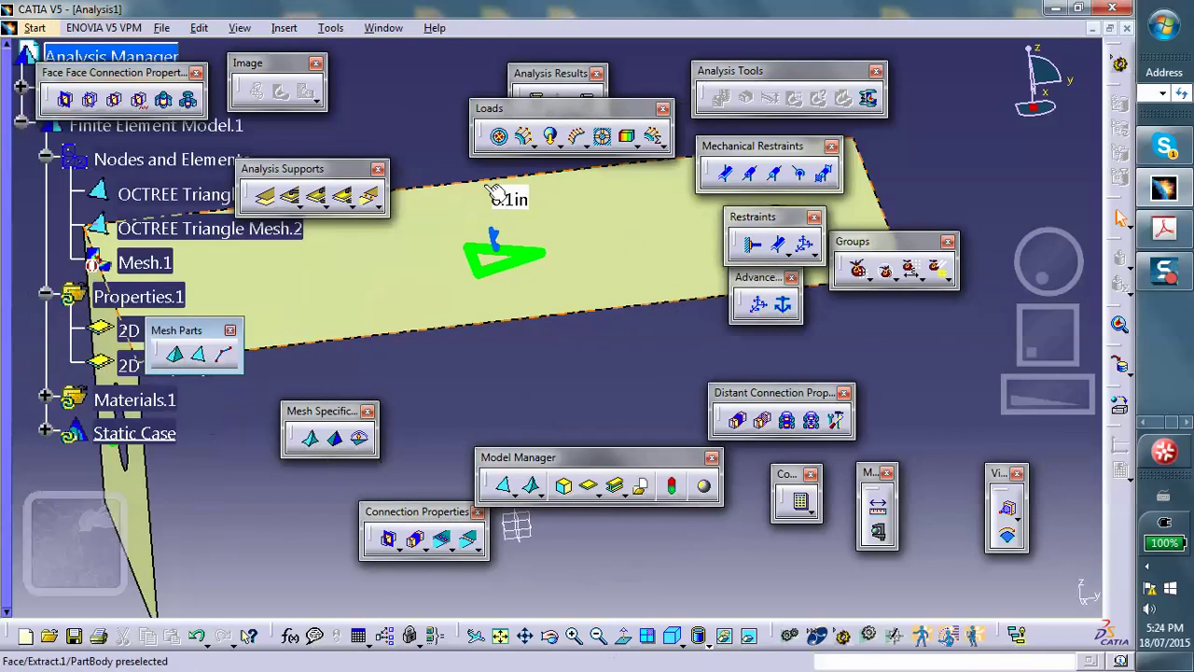
Apply a Clamp restraint to the circular hole edge of the side surface
{"action": "middle_click_drag", "start_coordinate": [558, 291], "coordinate": [893, 290]}
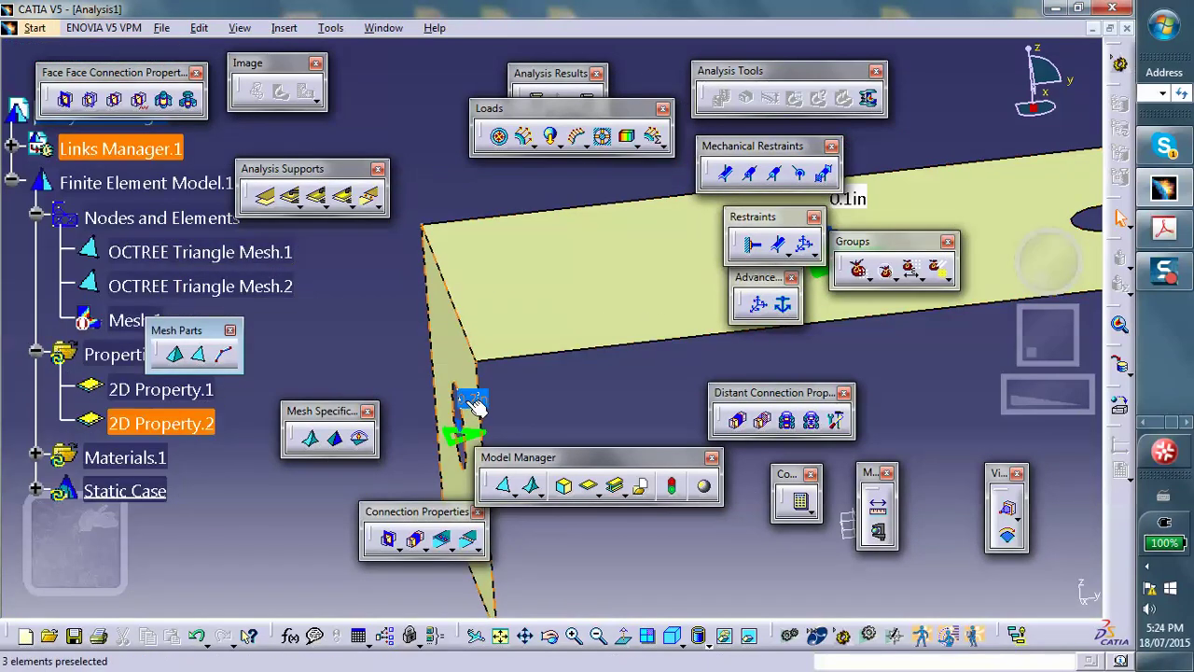
{"action": "middle_click_drag", "start_coordinate": [538, 281], "coordinate": [515, 238]}
{"action": "middle_click_drag", "start_coordinate": [498, 361], "coordinate": [595, 357]}
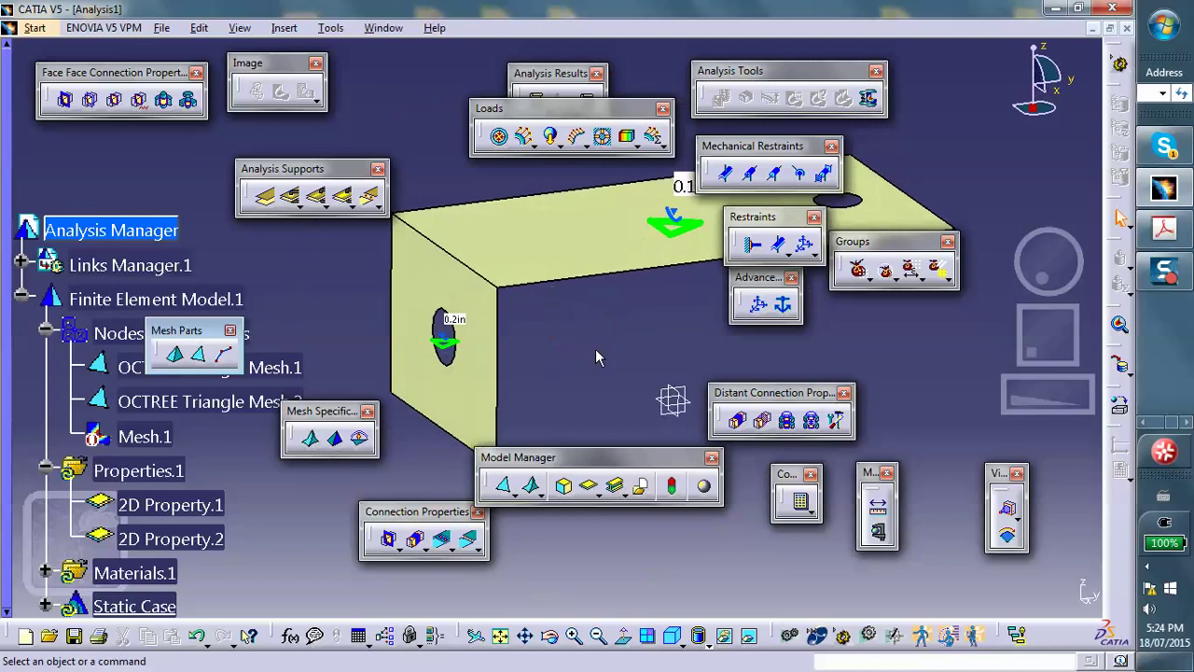
{"action": "left_click", "coordinate": [751, 248]}
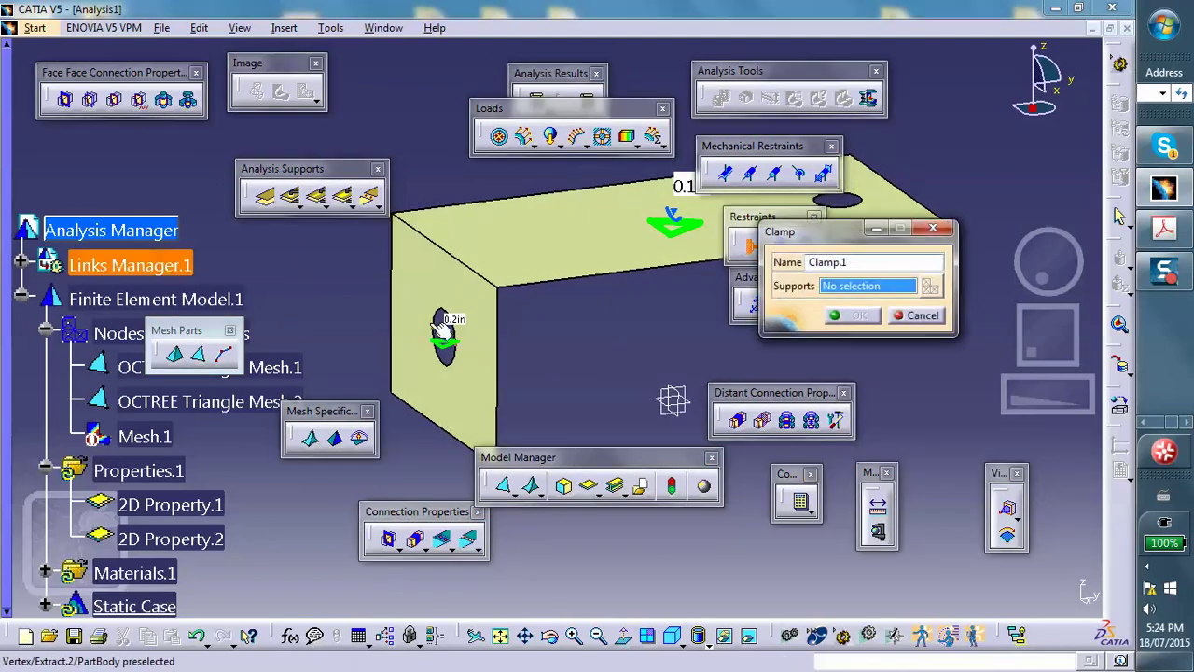
{"action": "left_click", "coordinate": [446, 325]}
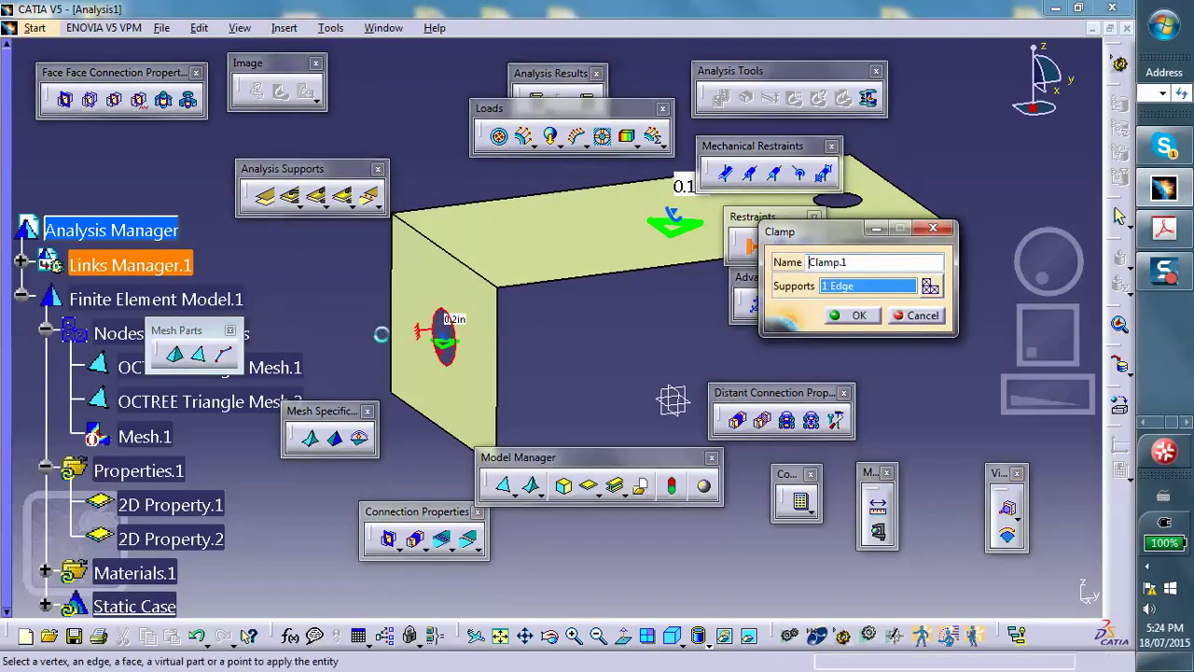
Apply a Distributed Force of -1000 lbf in Z to the hole edge of the top surface, using the Global axis system
{"action": "middle_click_drag", "start_coordinate": [662, 338], "coordinate": [577, 390]}
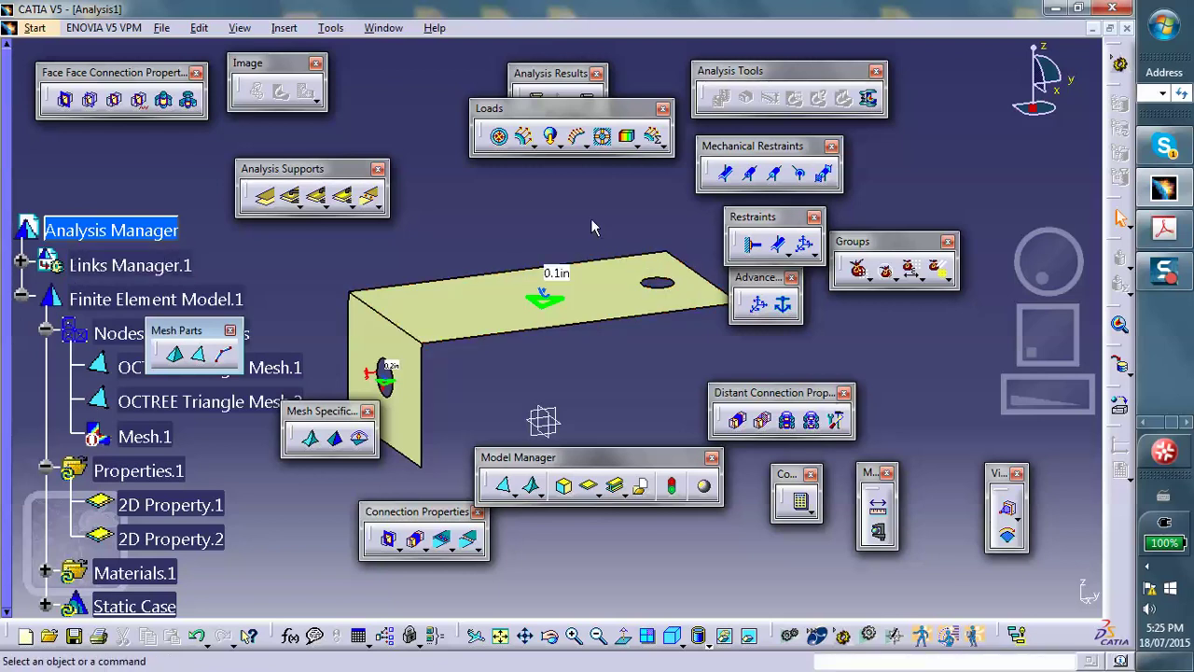
{"action": "left_click", "coordinate": [526, 136]}
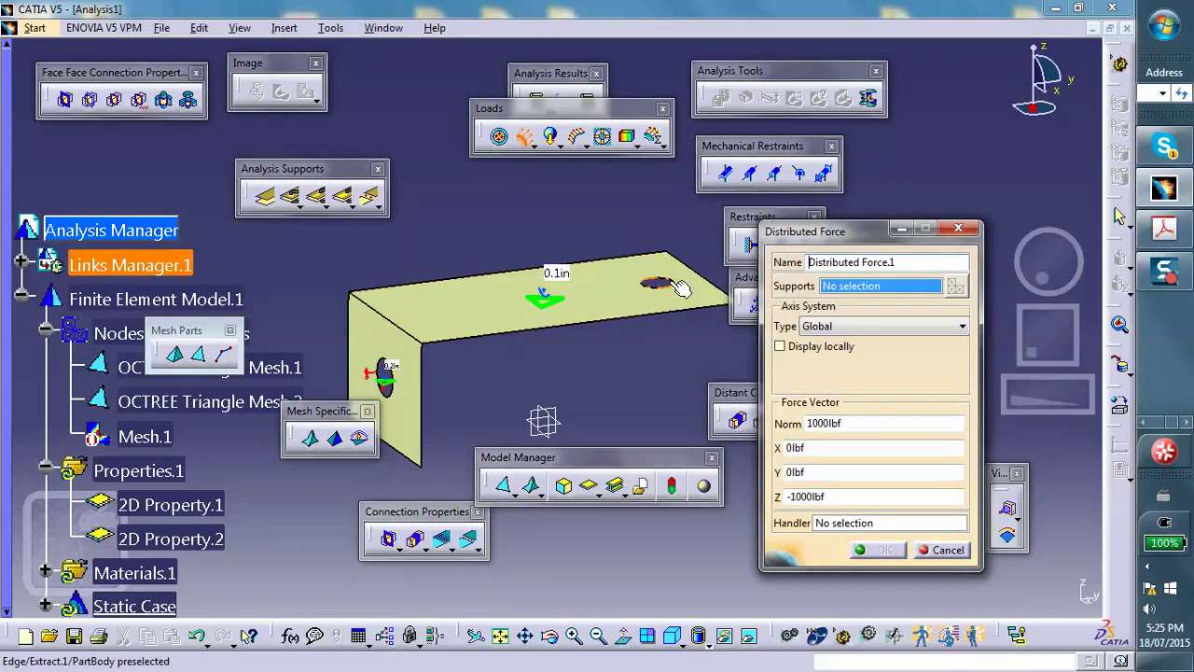
{"action": "left_click", "coordinate": [710, 299]}
{"action": "middle_click_drag", "start_coordinate": [710, 300], "coordinate": [687, 240], "text": "ctrl"}
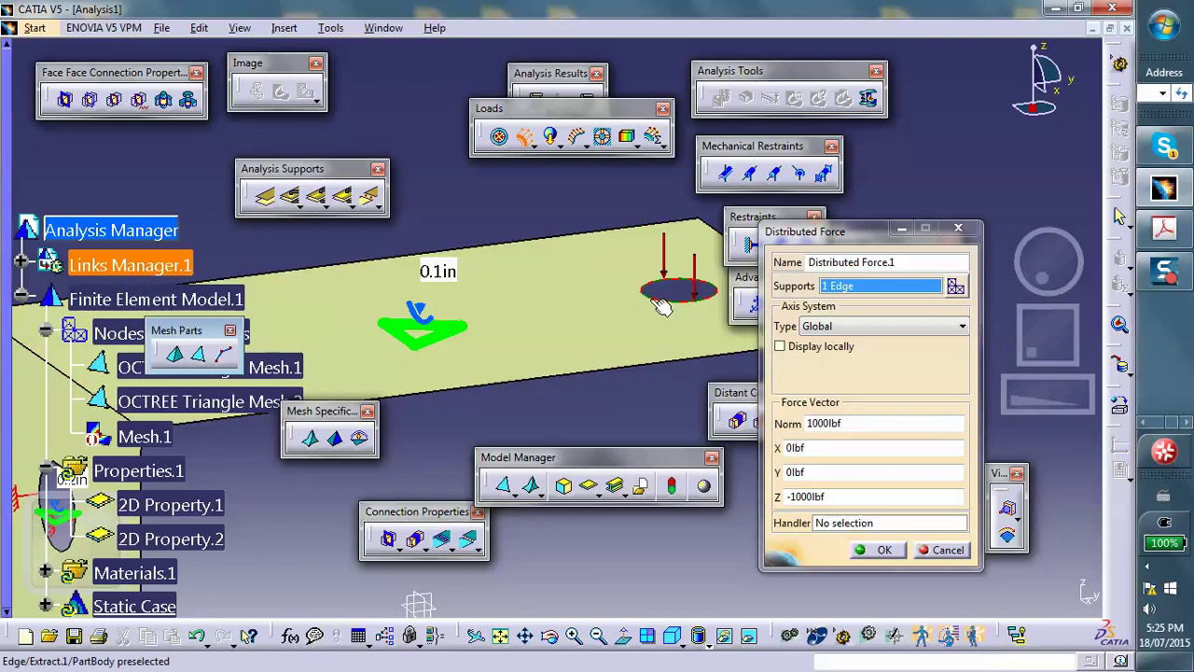
{"action": "left_click", "coordinate": [806, 496]}
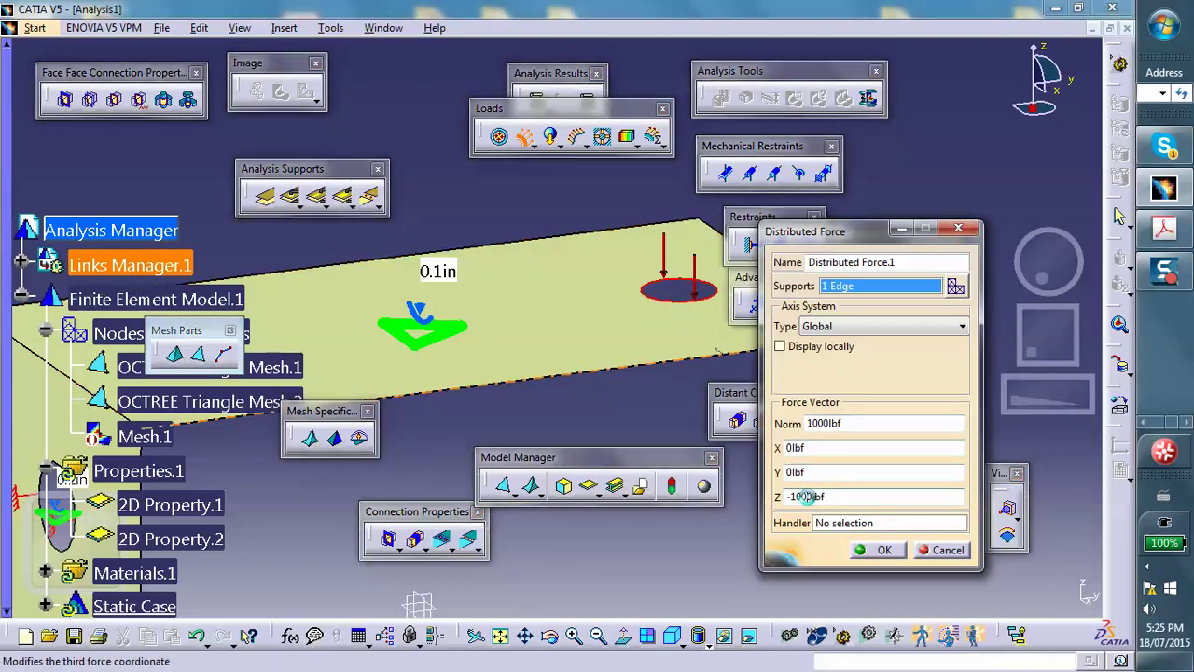
{"action": "left_click", "coordinate": [877, 549]}
Compute the static case, accepting the computation resources estimation and dismissing the error message
{"action": "middle_click_drag", "start_coordinate": [630, 324], "coordinate": [606, 329]}
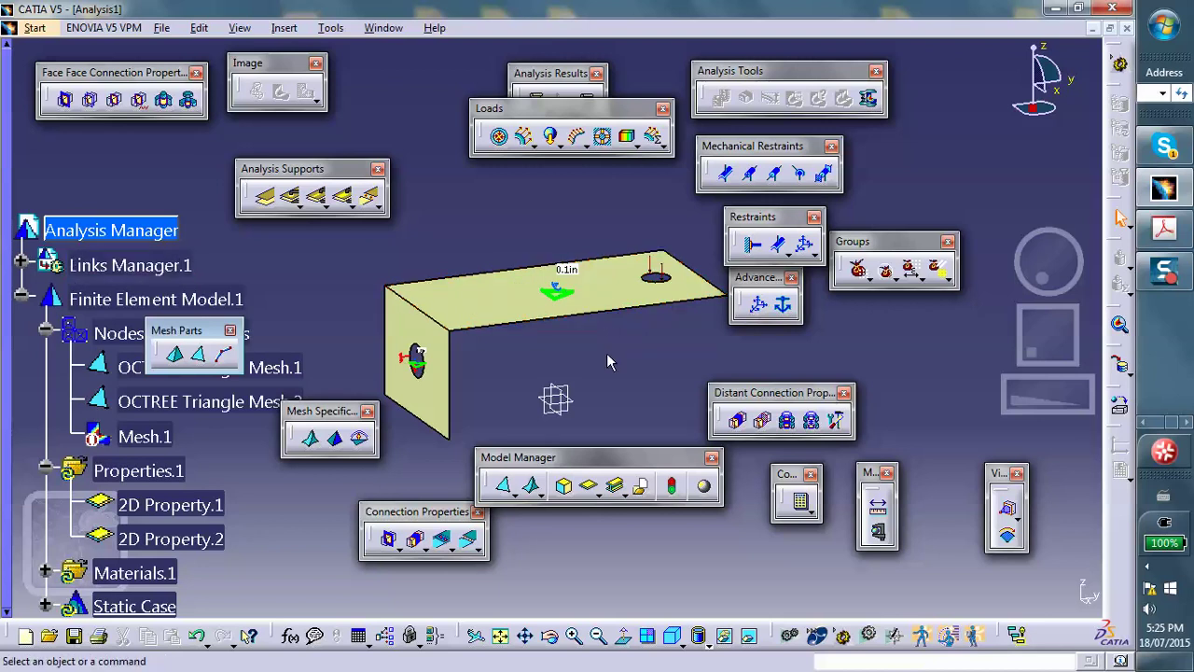
{"action": "left_click", "coordinate": [800, 503]}
{"action": "left_click", "coordinate": [574, 414]}
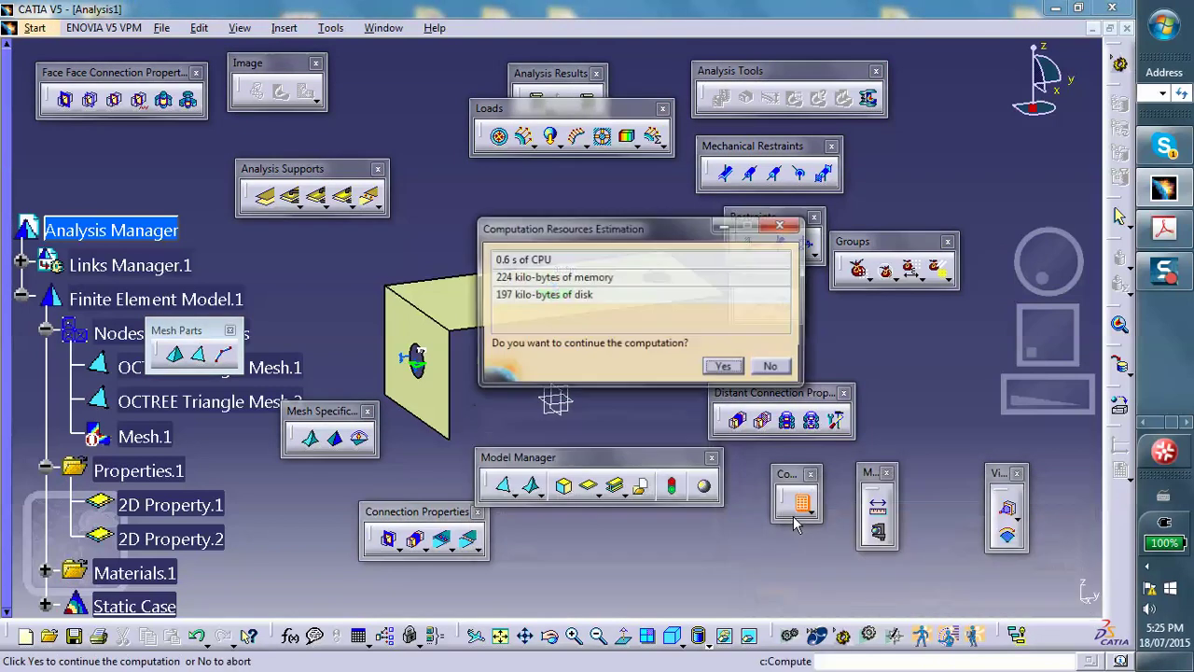
{"action": "left_click", "coordinate": [720, 366]}
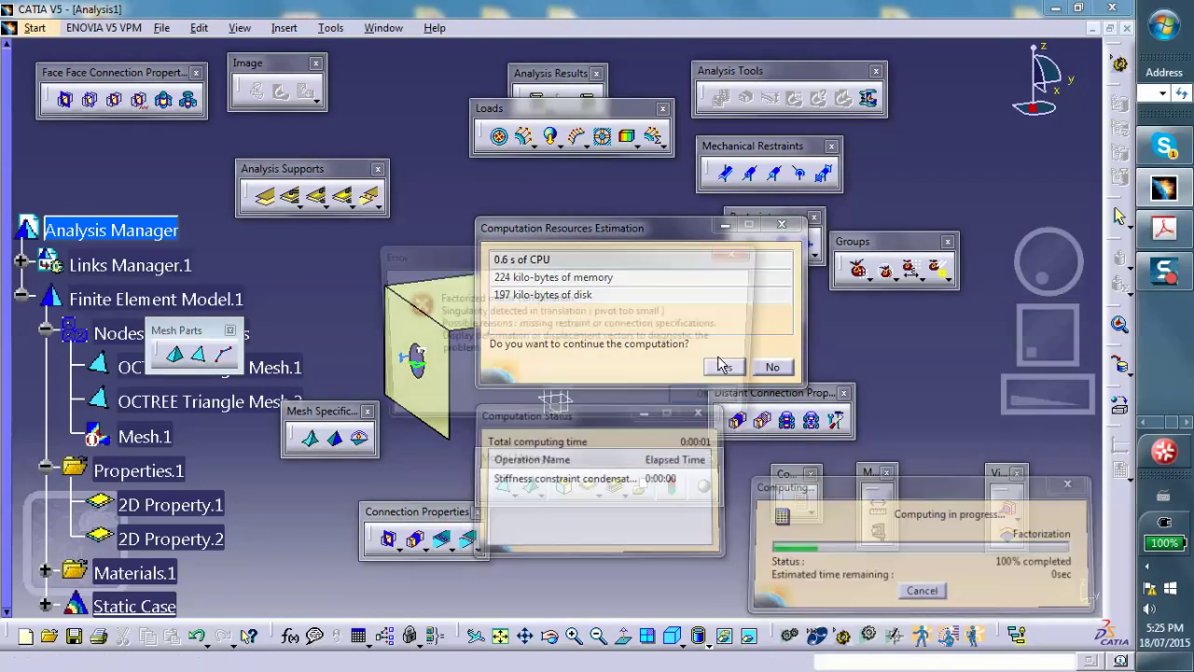
{"action": "left_click", "coordinate": [711, 401]}
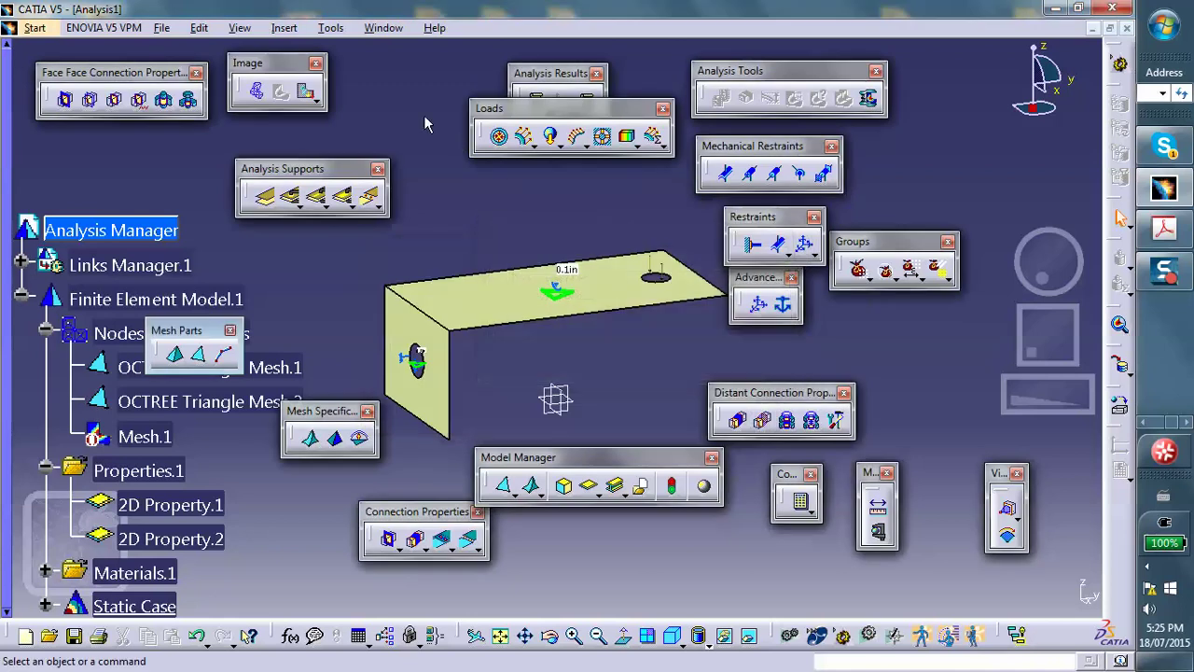
Generate the deformation image of the static case, then deactivate the deformed mesh under Static Case Solution.1
{"action": "left_click", "coordinate": [256, 91]}
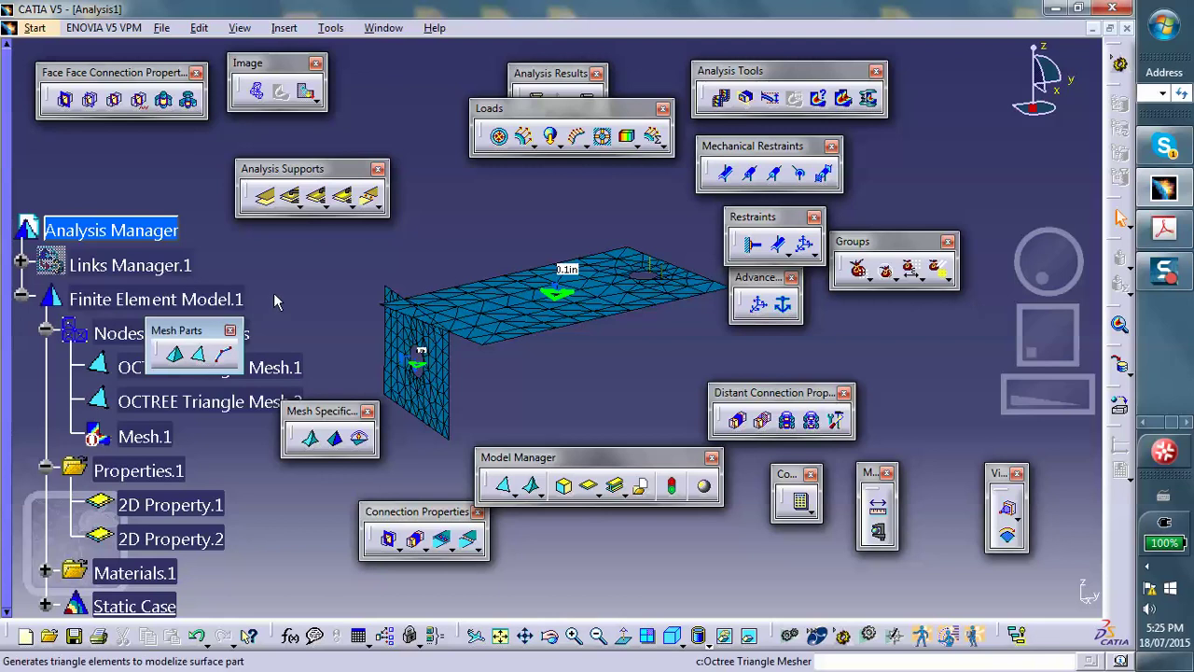
{"action": "scroll", "coordinate": [273, 300], "scroll_direction": "down", "scroll_amount": 5}
{"action": "left_click", "coordinate": [46, 143]}
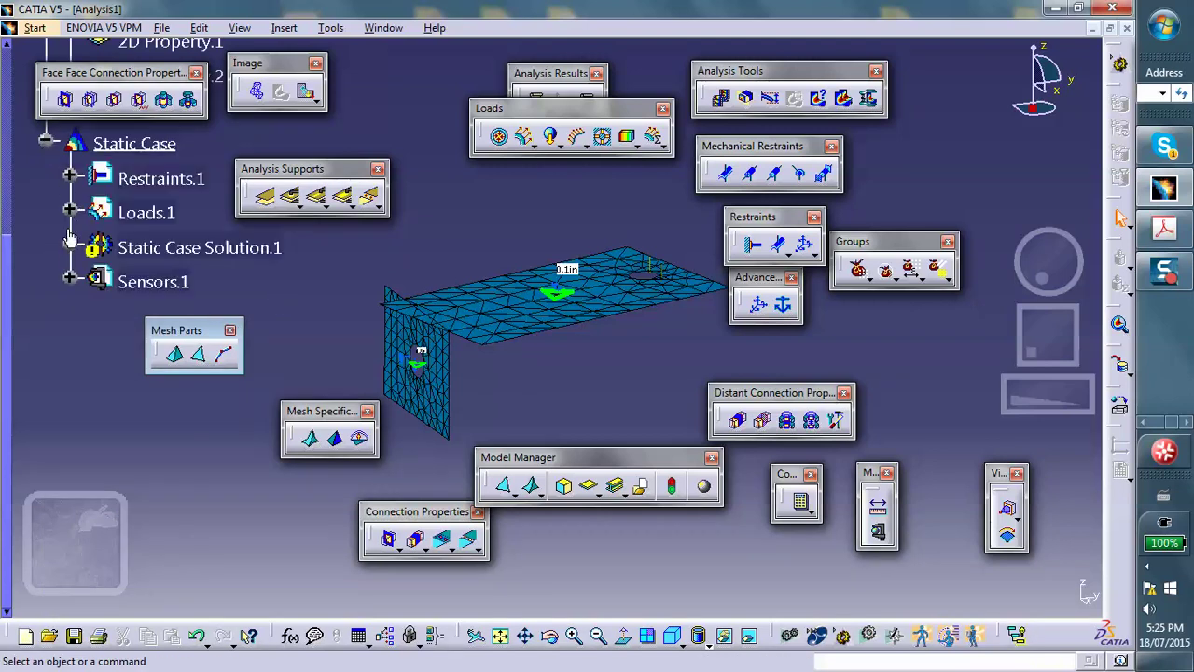
{"action": "left_click_drag", "start_coordinate": [178, 326], "coordinate": [226, 342]}
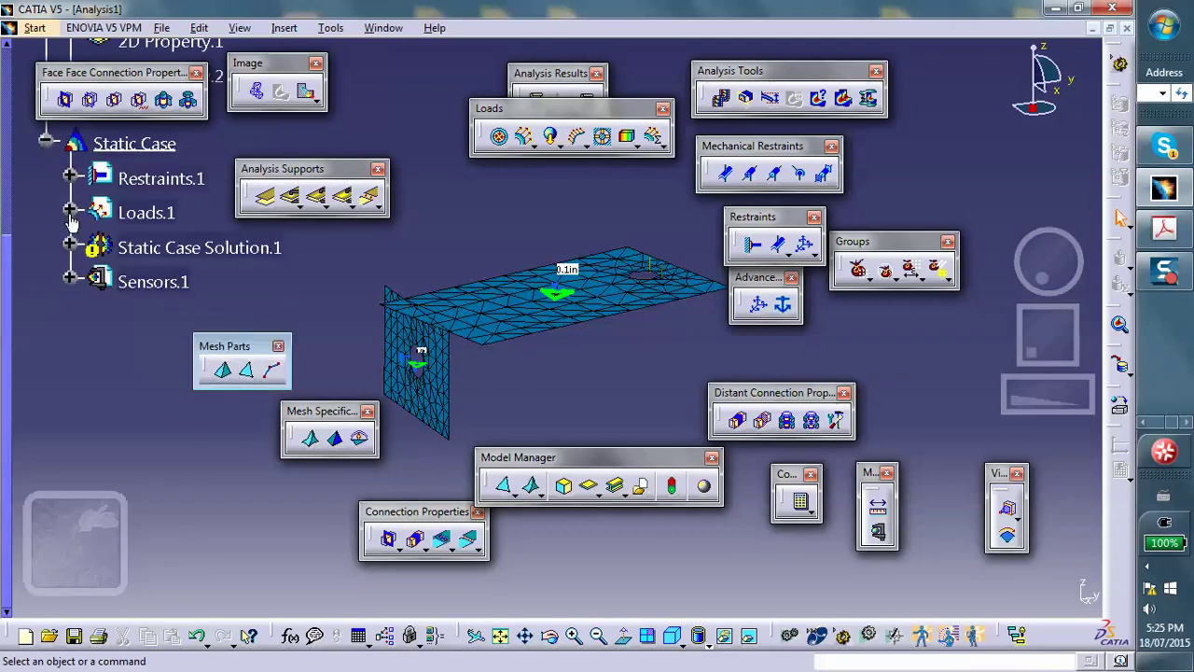
{"action": "left_click", "coordinate": [70, 244]}
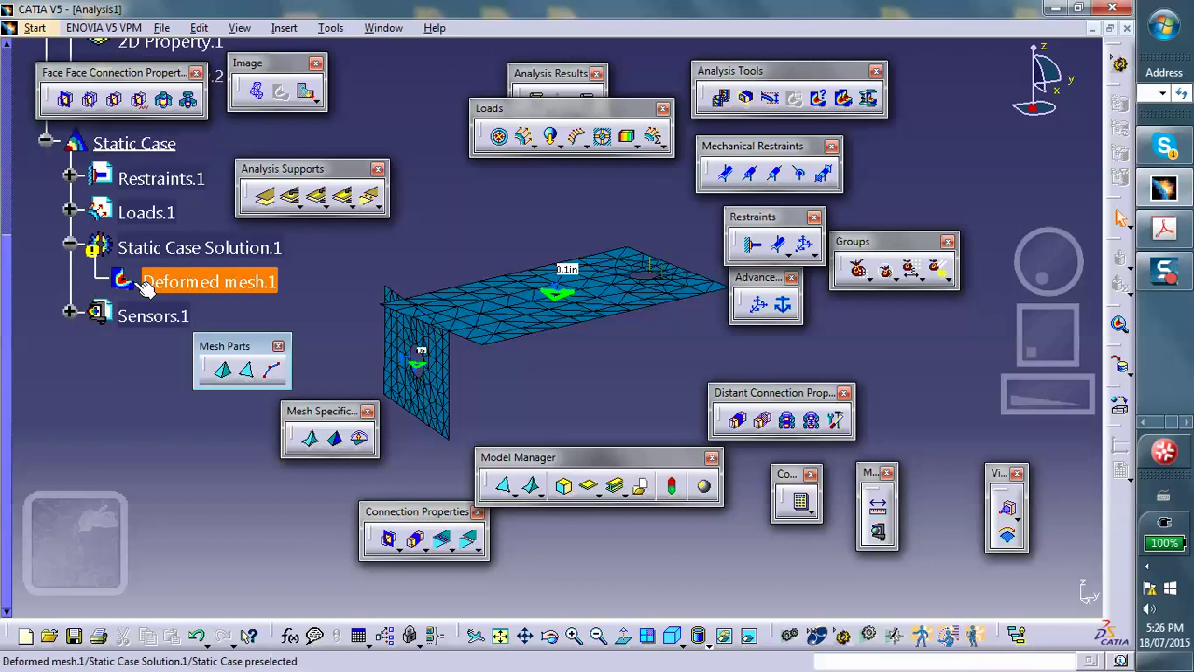
{"action": "right_click", "coordinate": [161, 280]}
{"action": "left_click", "coordinate": [223, 546]}
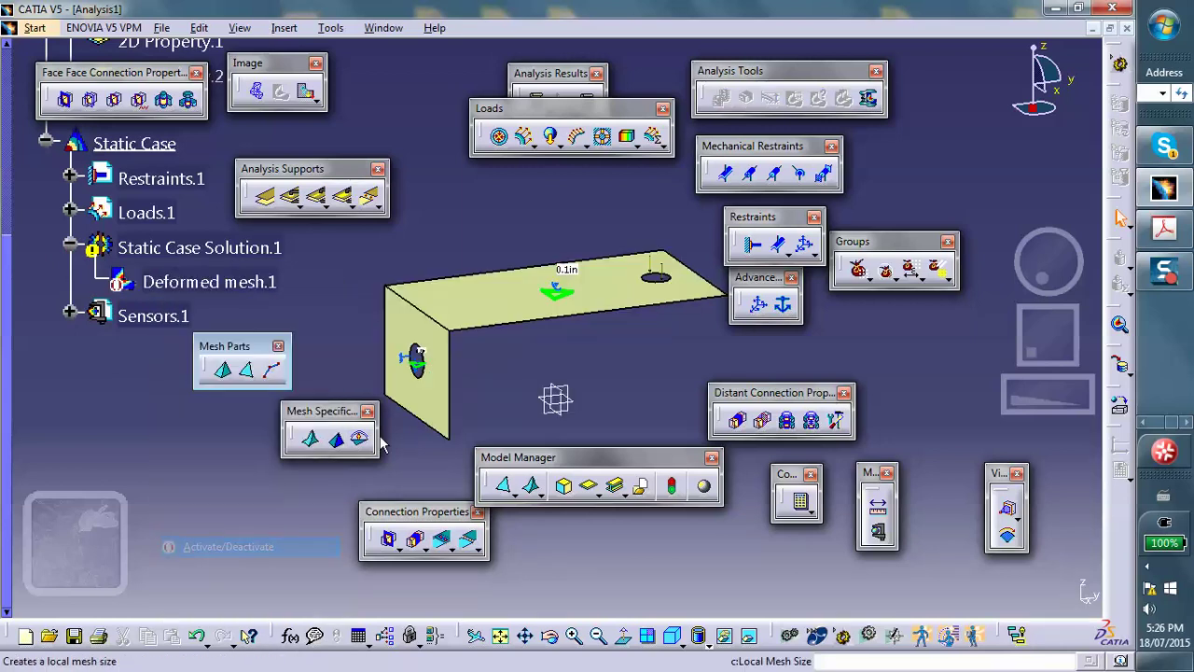
Create a General Analysis Connection using the shared edge of the side and top surfaces as first and second components
{"action": "middle_click_drag", "start_coordinate": [526, 362], "coordinate": [542, 312]}
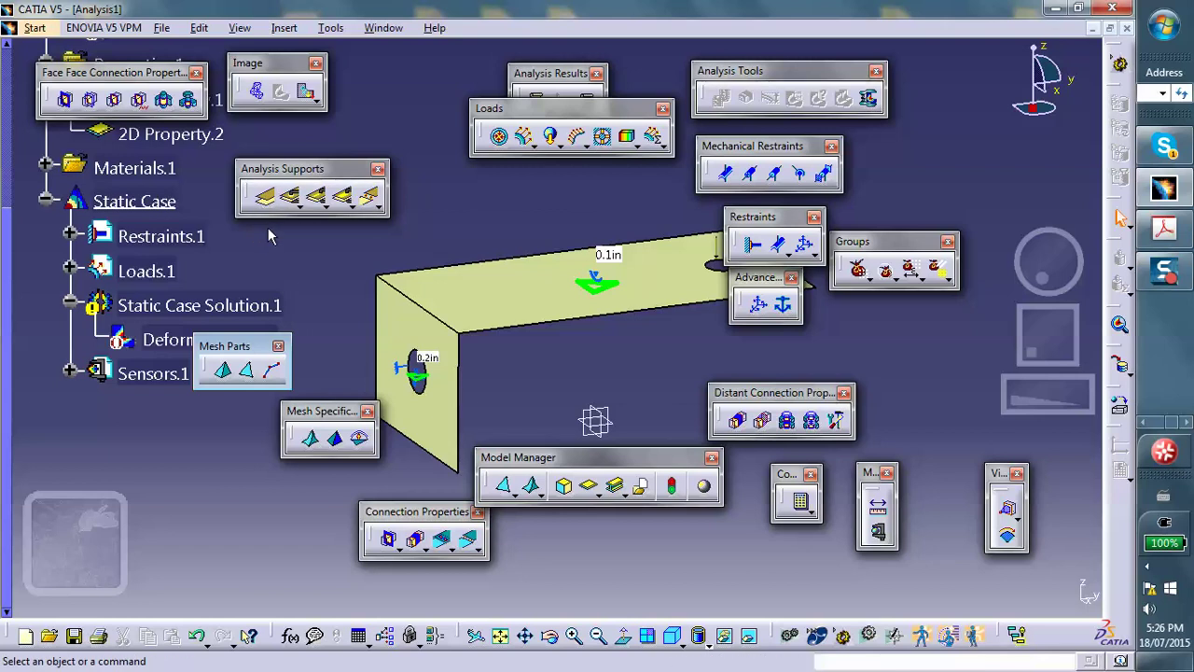
{"action": "left_click", "coordinate": [265, 200]}
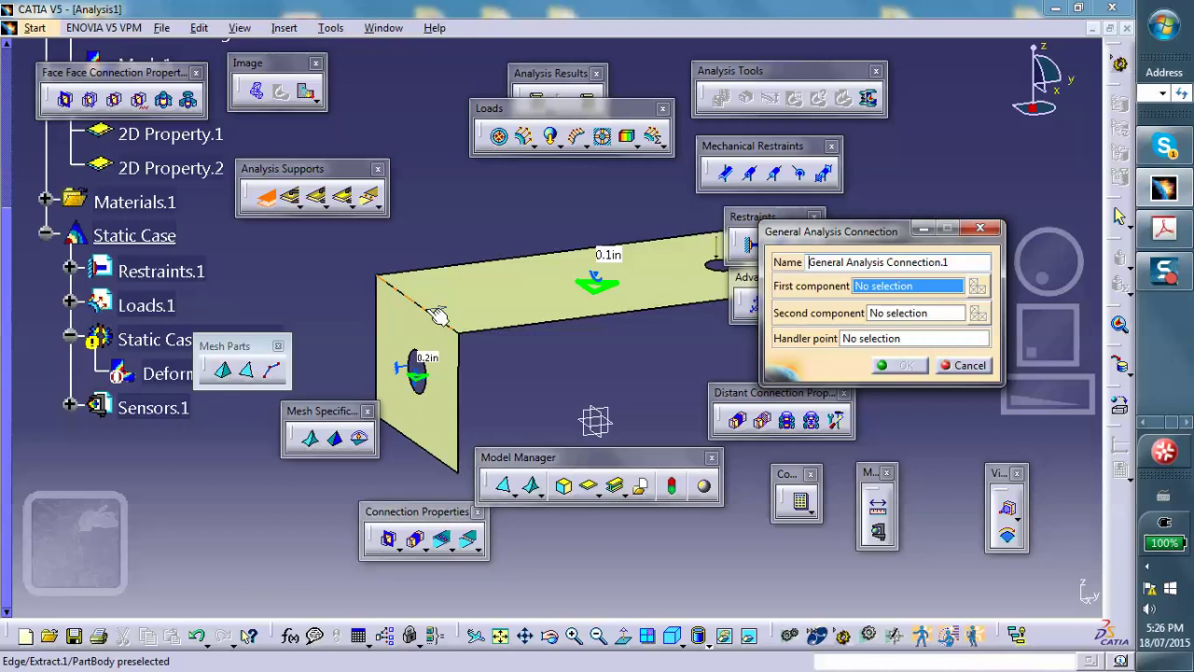
{"action": "left_click", "coordinate": [439, 316]}
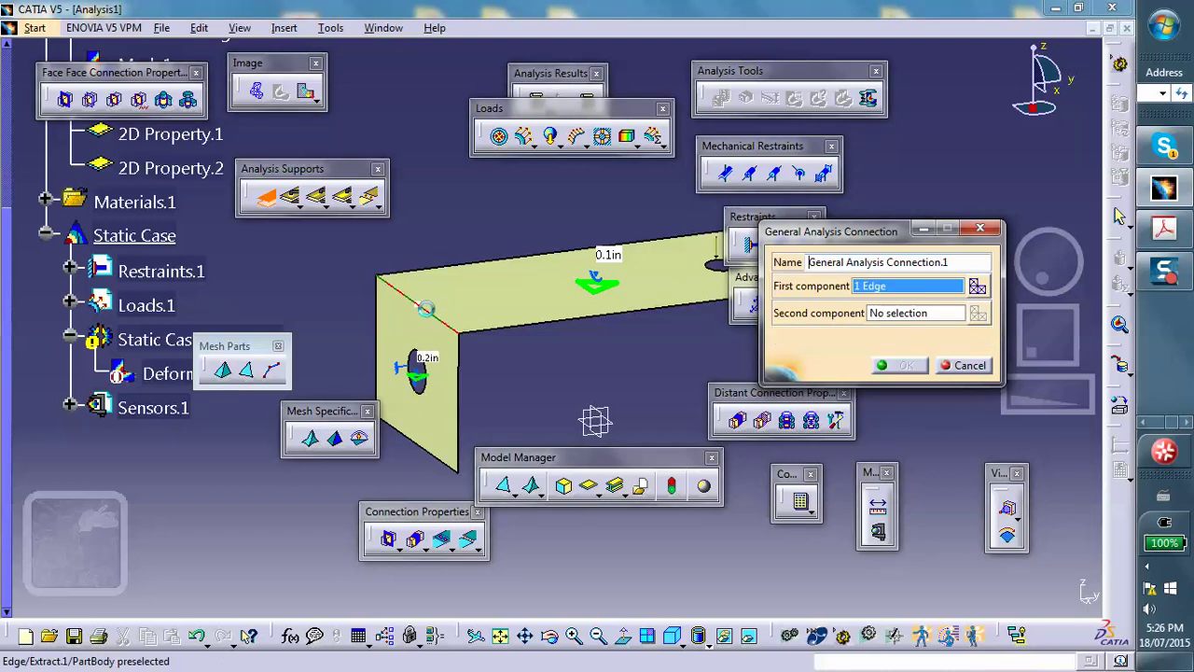
{"action": "left_click", "coordinate": [901, 315]}
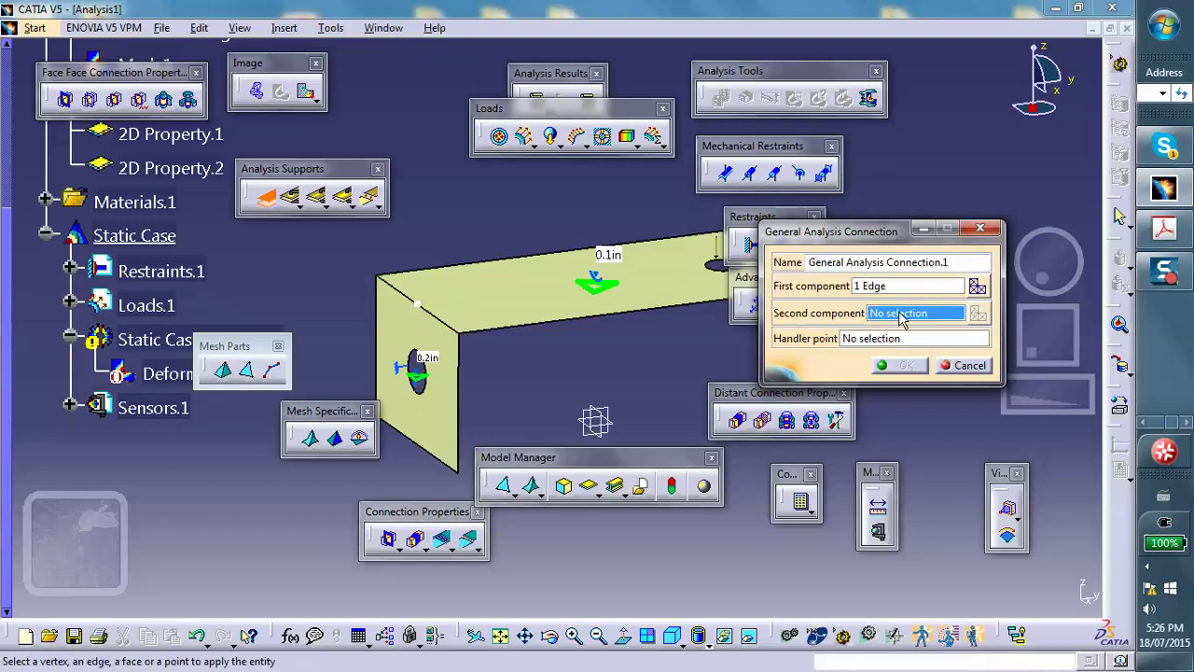
{"action": "left_click", "coordinate": [436, 321]}
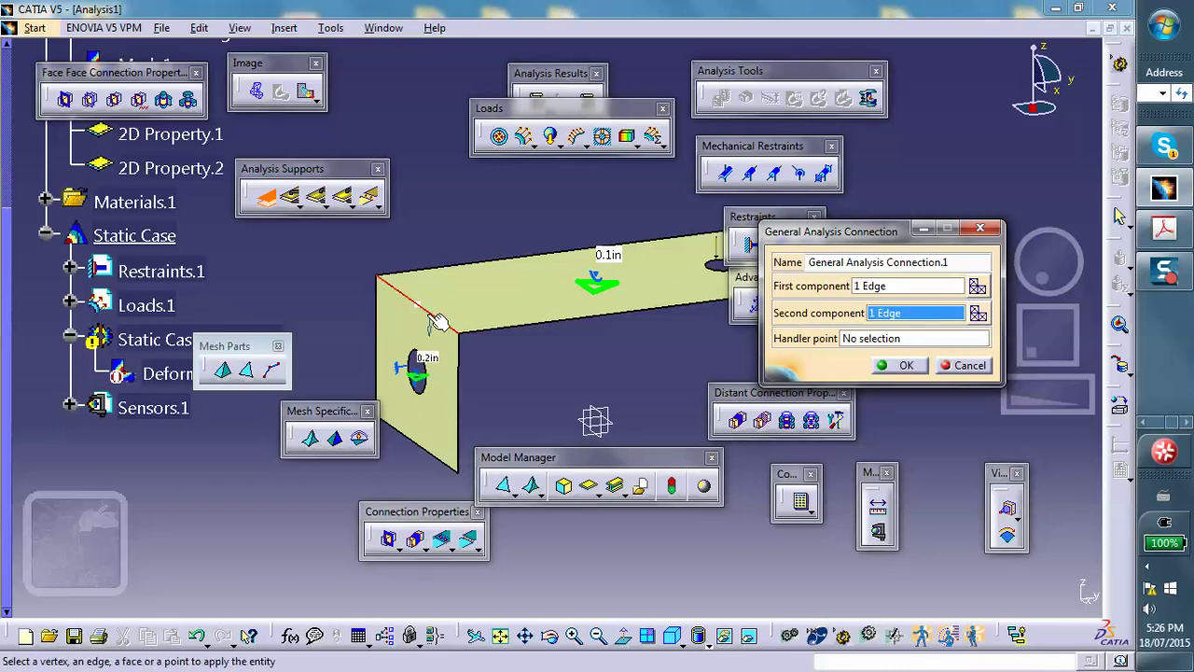
{"action": "left_click", "coordinate": [906, 366]}
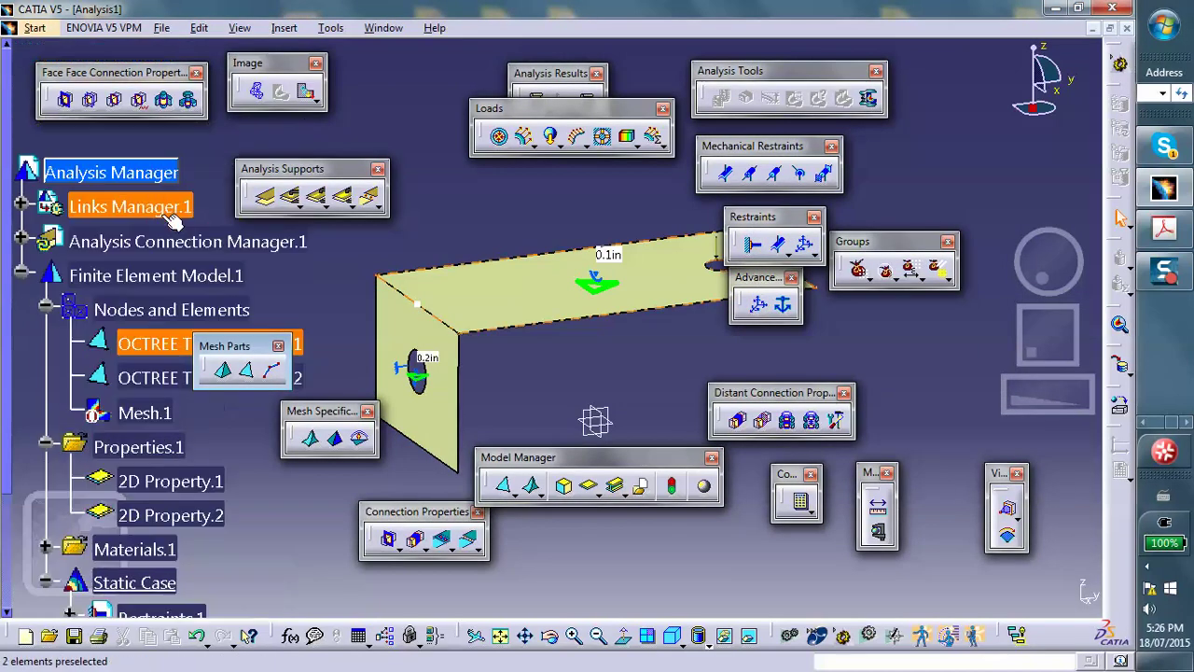
Apply a Fastened Connection Property to the general analysis connection between the two surfaces
{"action": "left_click", "coordinate": [21, 241]}
{"action": "left_click", "coordinate": [44, 275]}
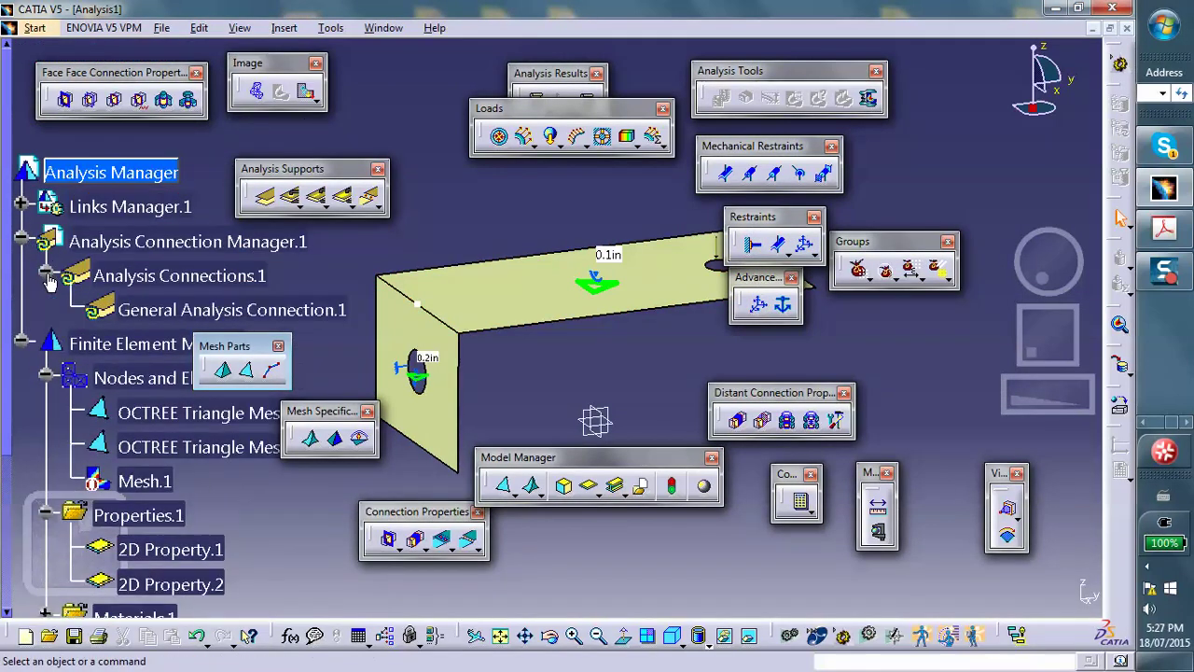
{"action": "middle_click_drag", "start_coordinate": [349, 270], "coordinate": [412, 267]}
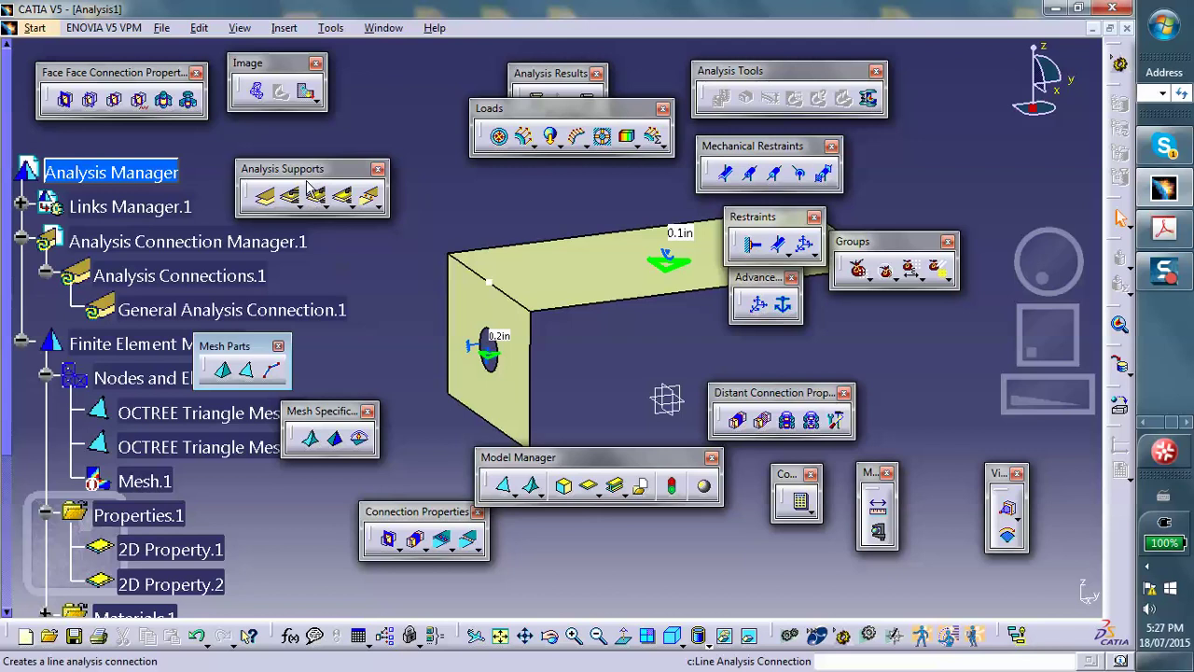
{"action": "left_click_drag", "start_coordinate": [308, 170], "coordinate": [344, 152]}
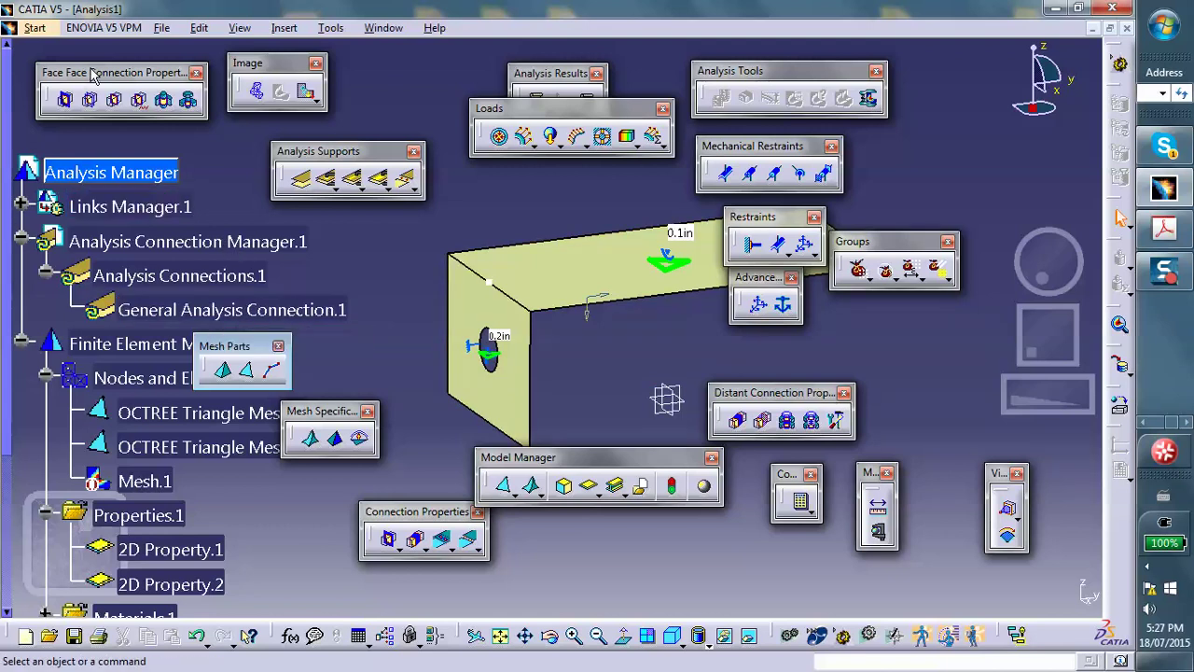
{"action": "left_click_drag", "start_coordinate": [94, 75], "coordinate": [63, 80]}
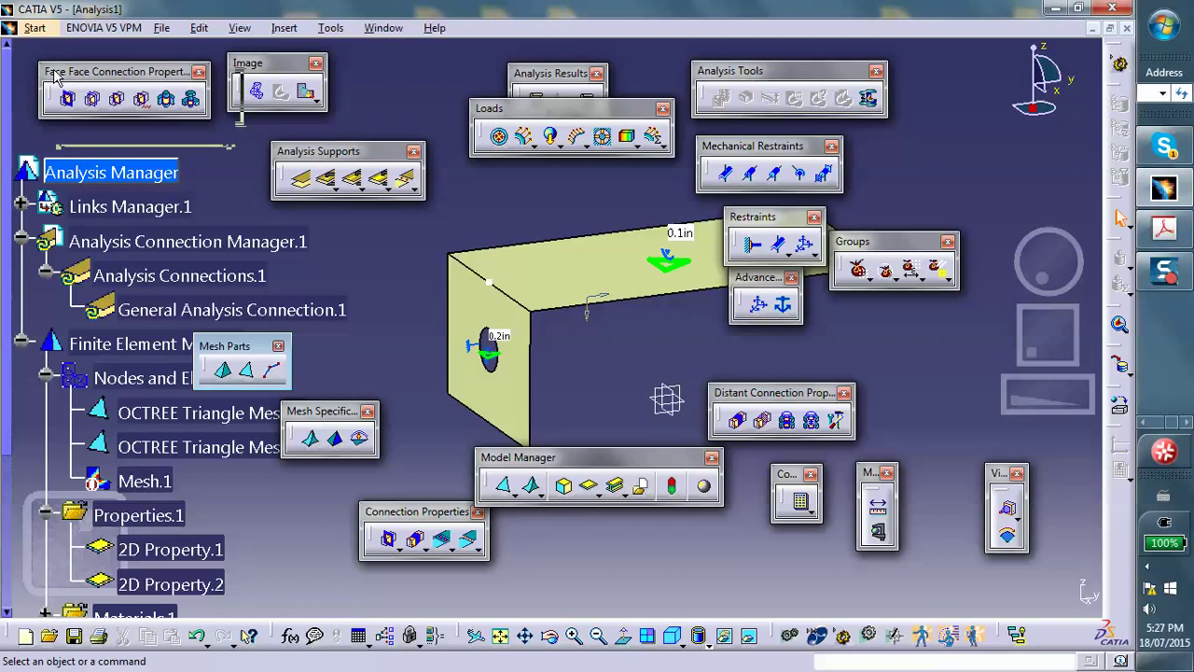
{"action": "left_click", "coordinate": [118, 99]}
{"action": "left_click", "coordinate": [170, 313]}
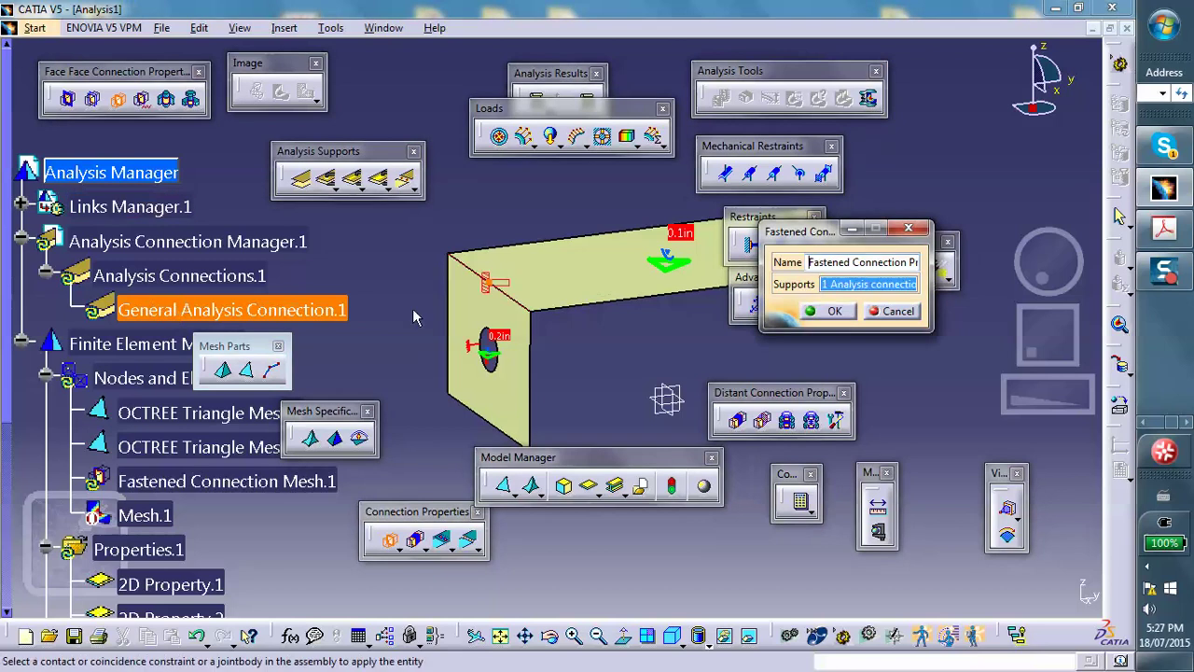
{"action": "left_click", "coordinate": [834, 312]}
Compute the whole analysis with the All option, accepting the computation resources estimation
{"action": "middle_click_drag", "start_coordinate": [583, 248], "coordinate": [535, 304]}
{"action": "left_click", "coordinate": [797, 504]}
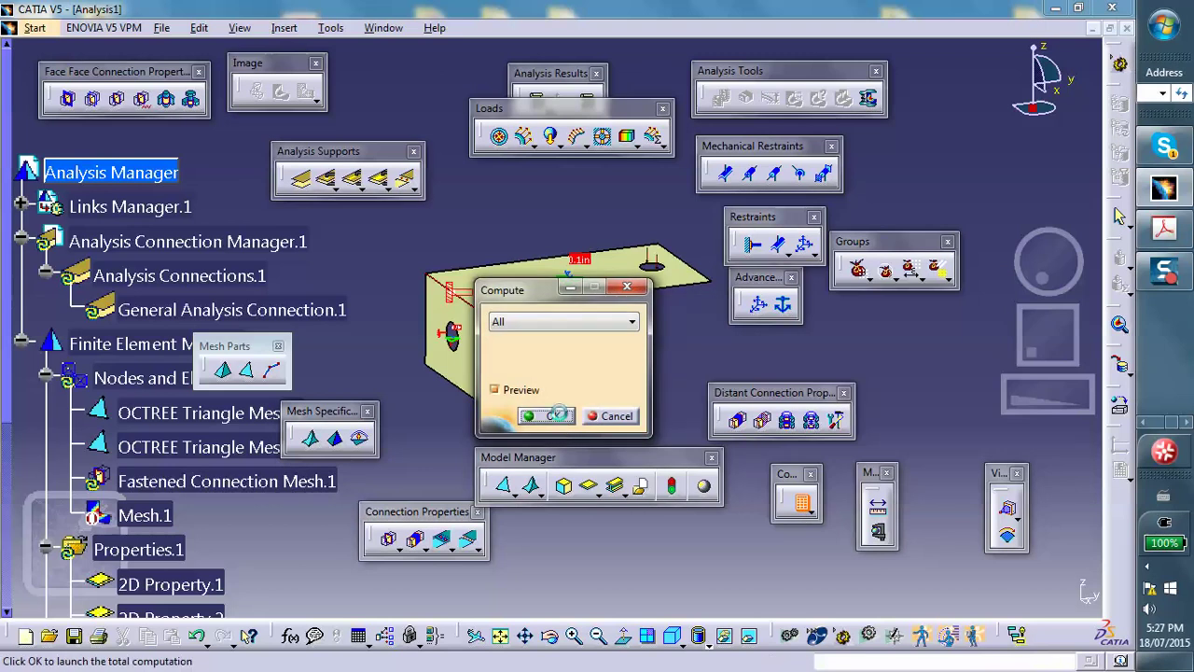
{"action": "left_click", "coordinate": [550, 416]}
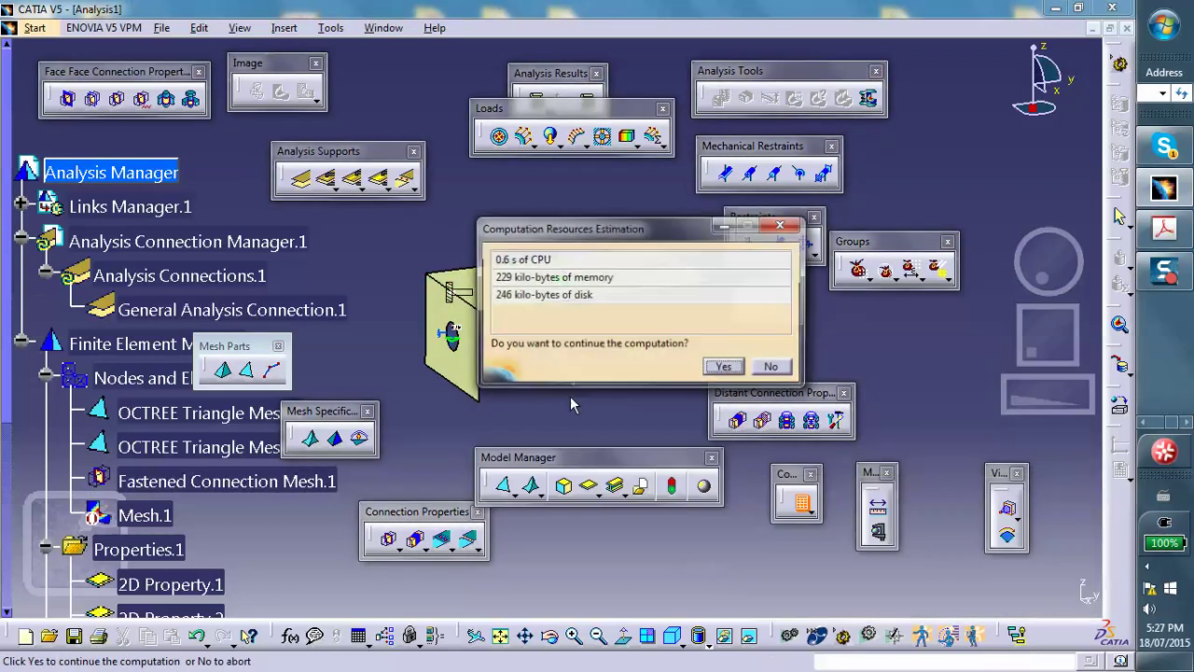
{"action": "left_click", "coordinate": [709, 368]}
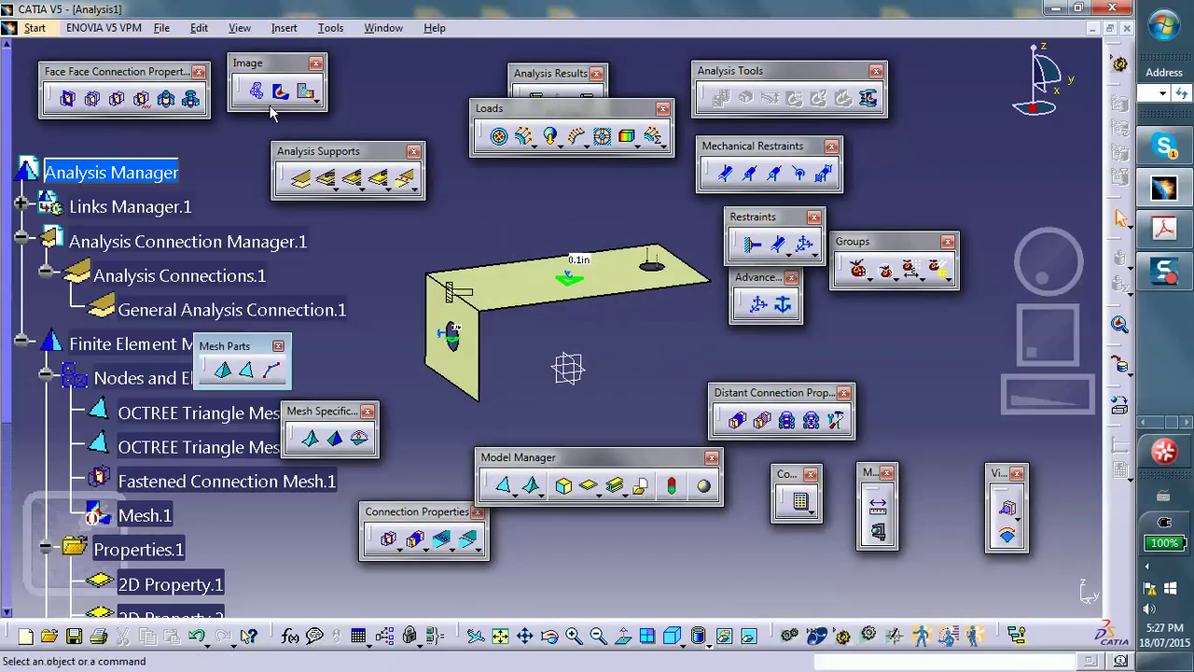
Generate the deformation image and reset its amplification scaling factor to the default
{"action": "left_click", "coordinate": [257, 91]}
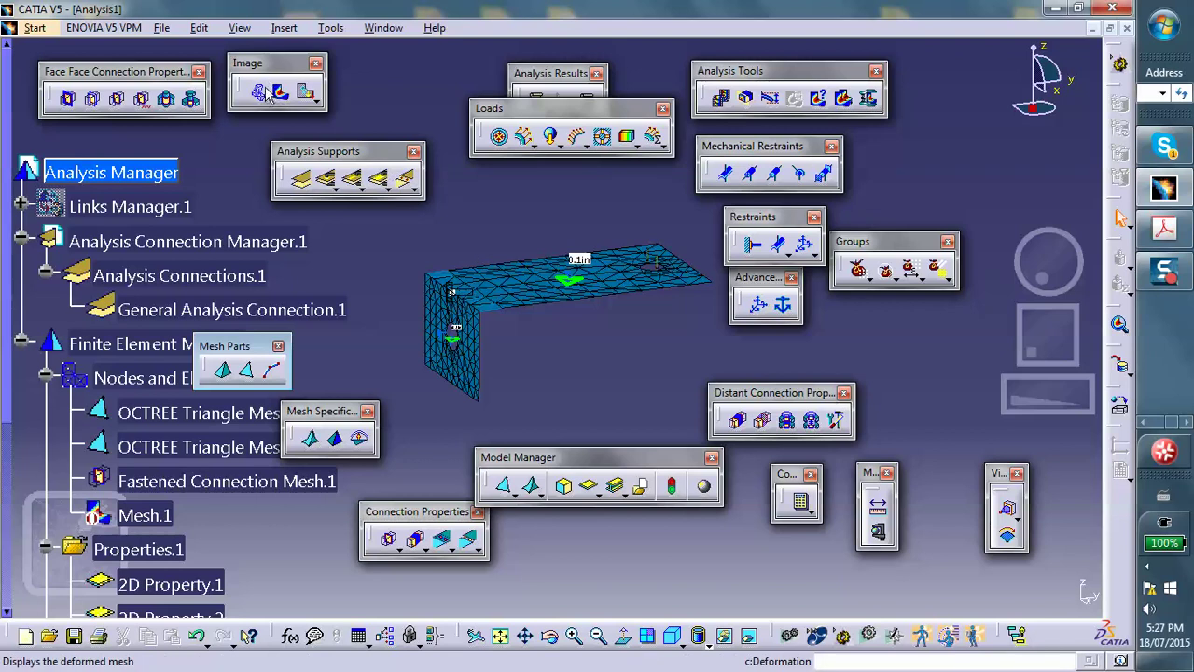
{"action": "left_click", "coordinate": [770, 97]}
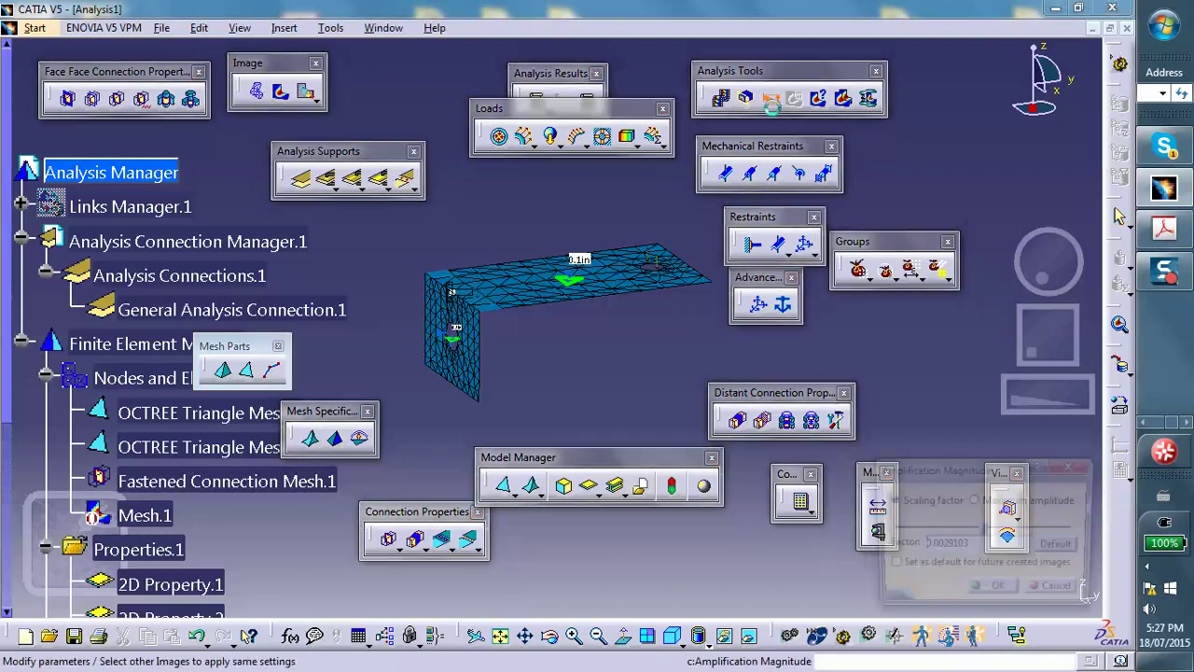
{"action": "left_click", "coordinate": [1060, 546]}
{"action": "left_click", "coordinate": [991, 592]}
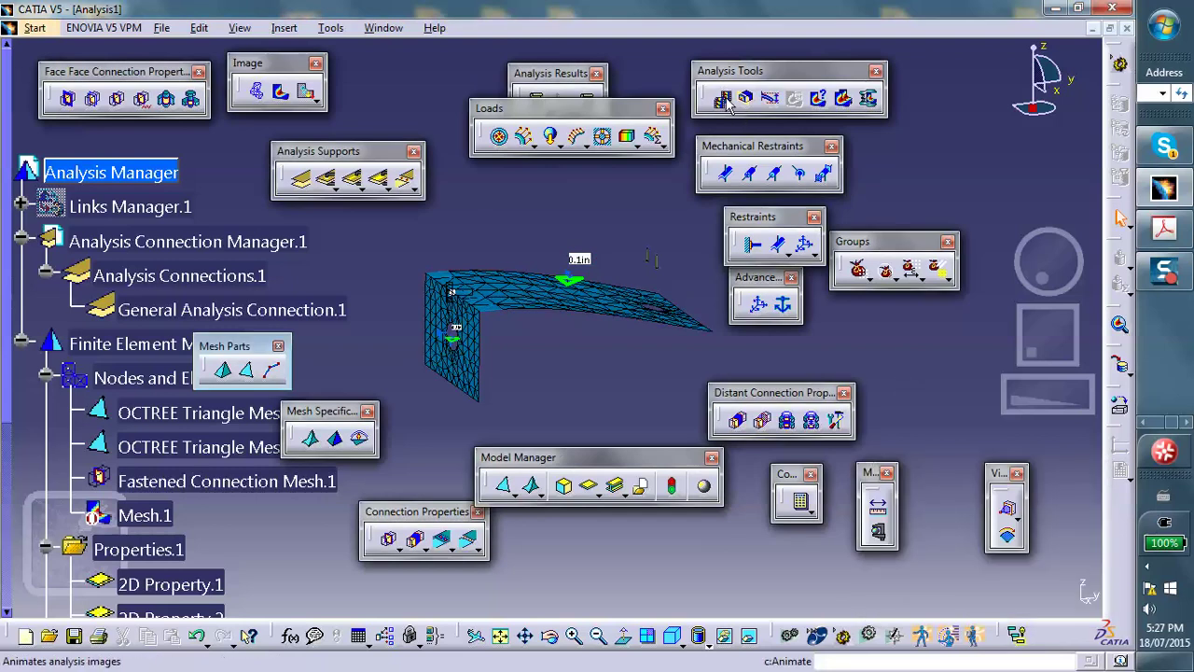
Animate the deformed mesh and examine how the two surfaces move together at their shared edge
{"action": "left_click", "coordinate": [727, 101]}
{"action": "middle_click_drag", "start_coordinate": [565, 266], "coordinate": [557, 130]}
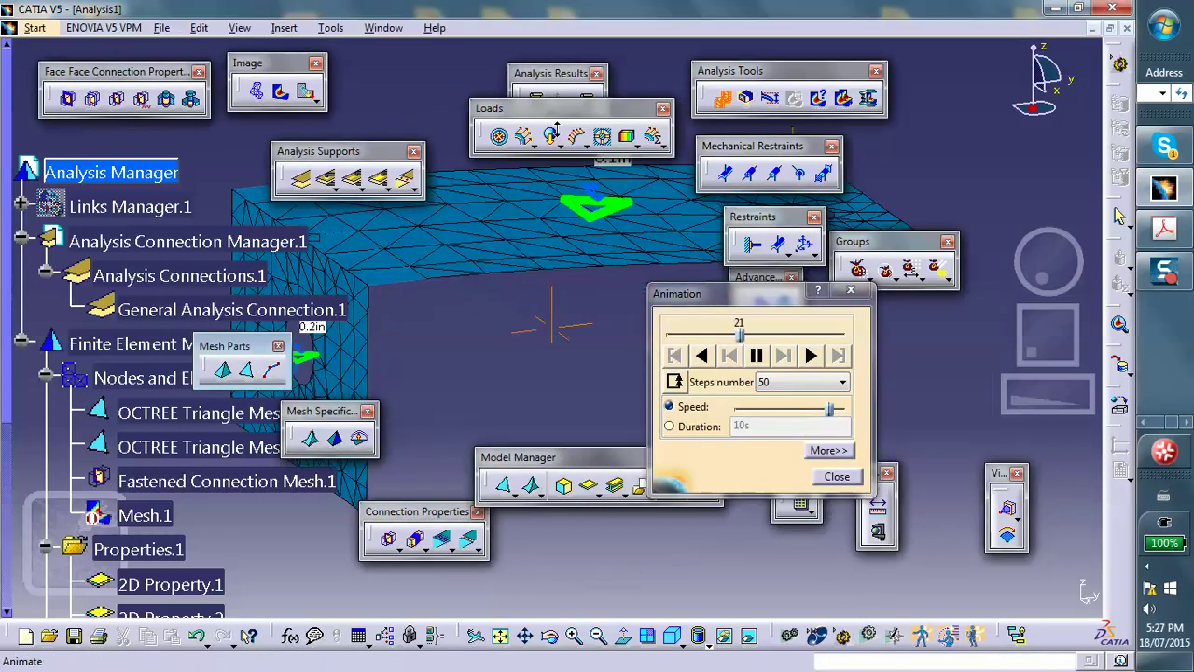
{"action": "middle_click_drag", "start_coordinate": [291, 285], "coordinate": [453, 270]}
{"action": "middle_click_drag", "start_coordinate": [454, 270], "coordinate": [440, 126]}
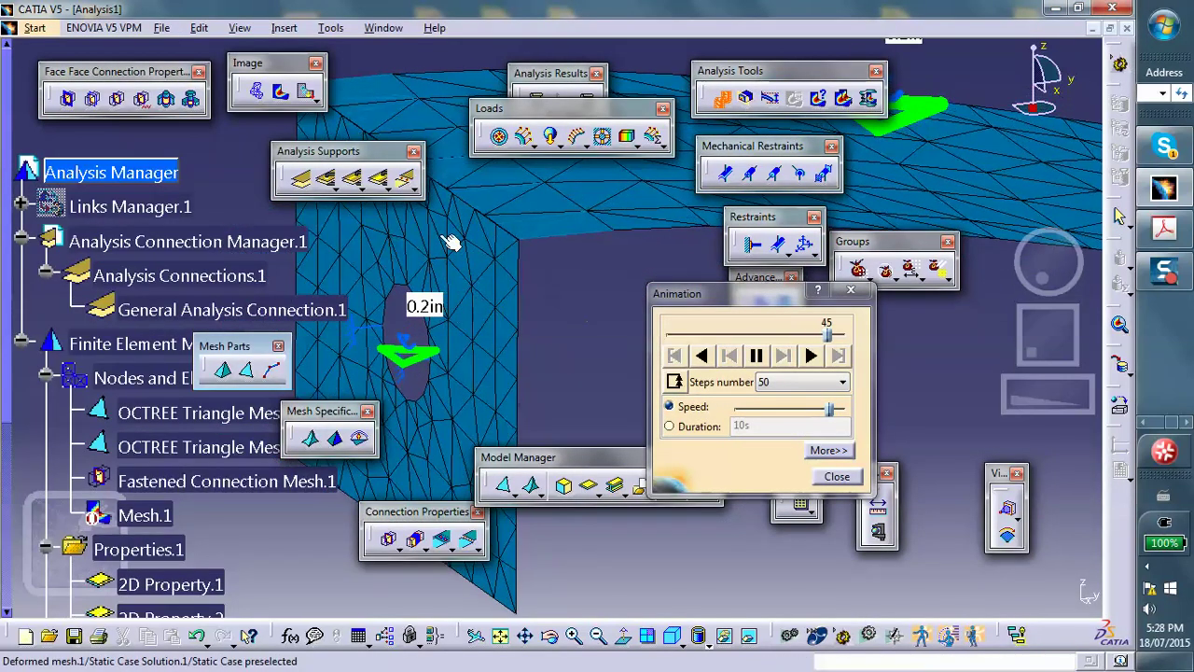
{"action": "middle_click_drag", "start_coordinate": [439, 252], "coordinate": [528, 270]}
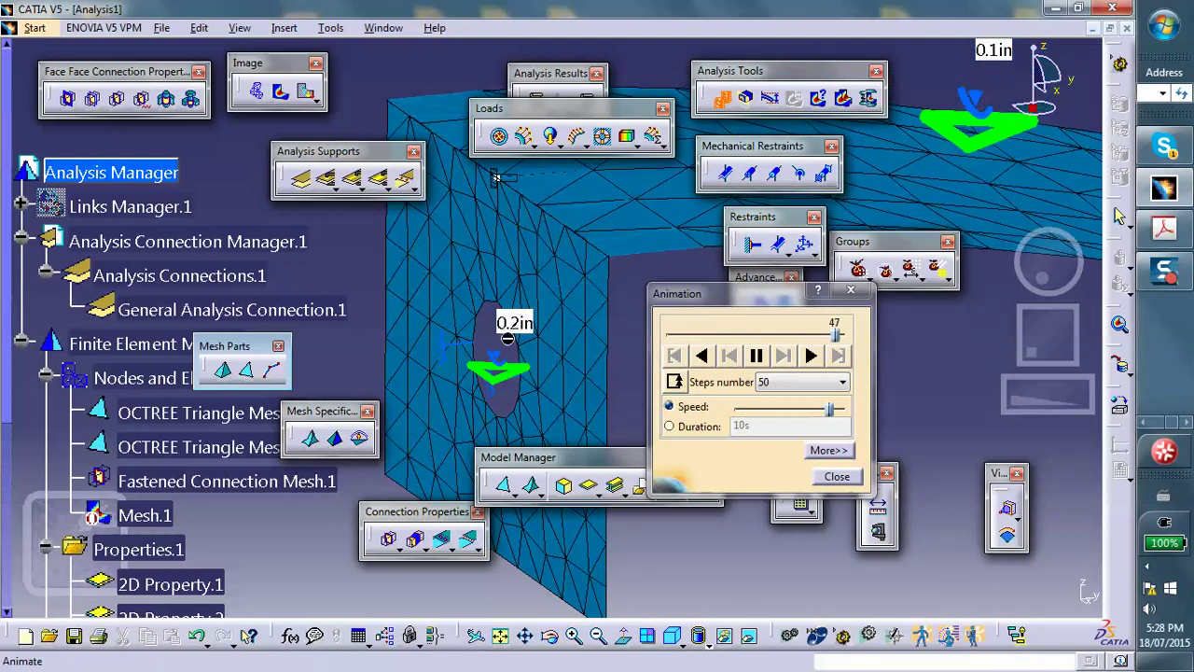
{"action": "middle_click_drag", "start_coordinate": [619, 326], "coordinate": [496, 275]}
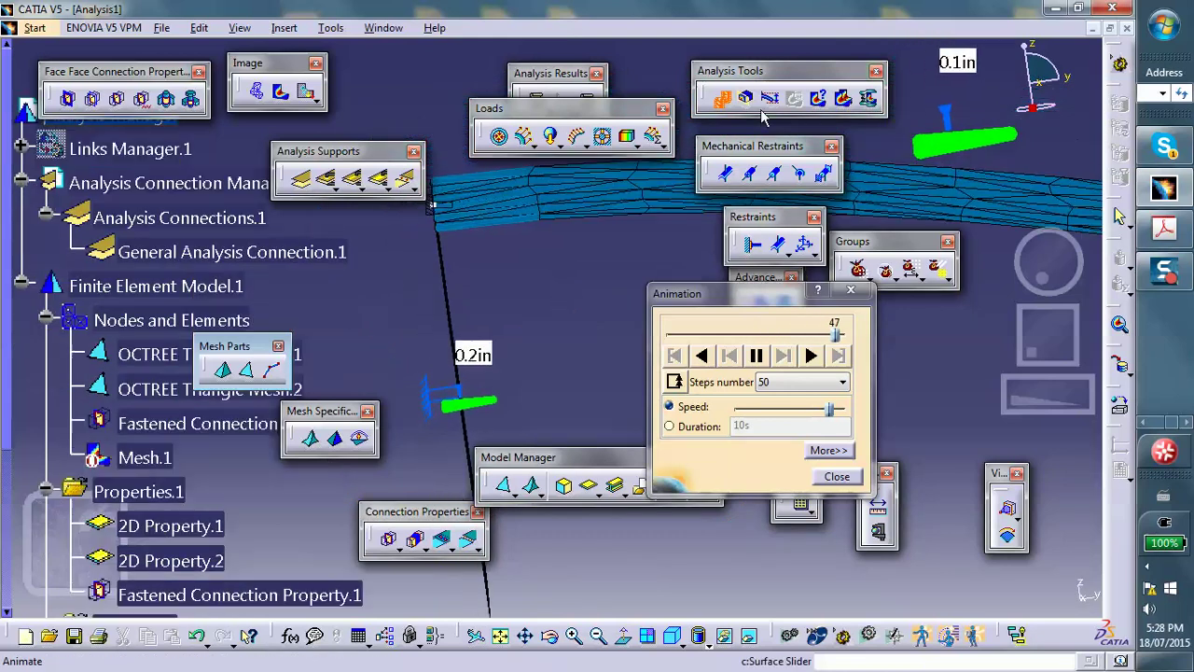
Set the deformation's amplification scaling factor to 5
{"action": "left_click", "coordinate": [770, 97]}
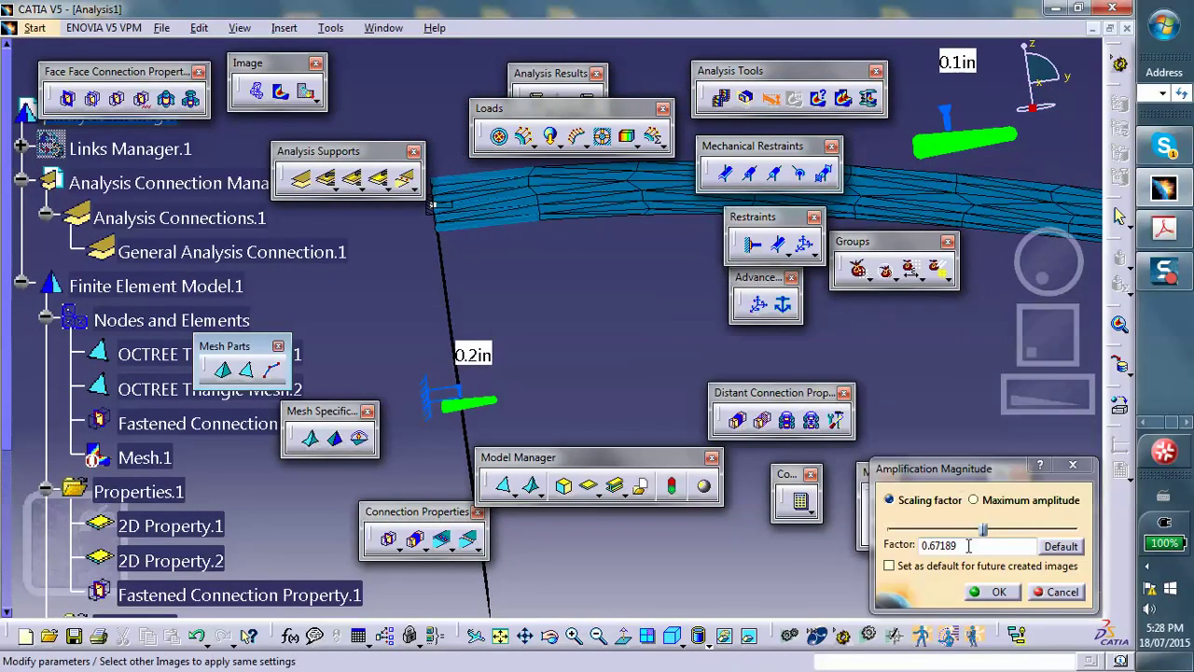
{"action": "left_click_drag", "start_coordinate": [969, 546], "coordinate": [880, 539]}
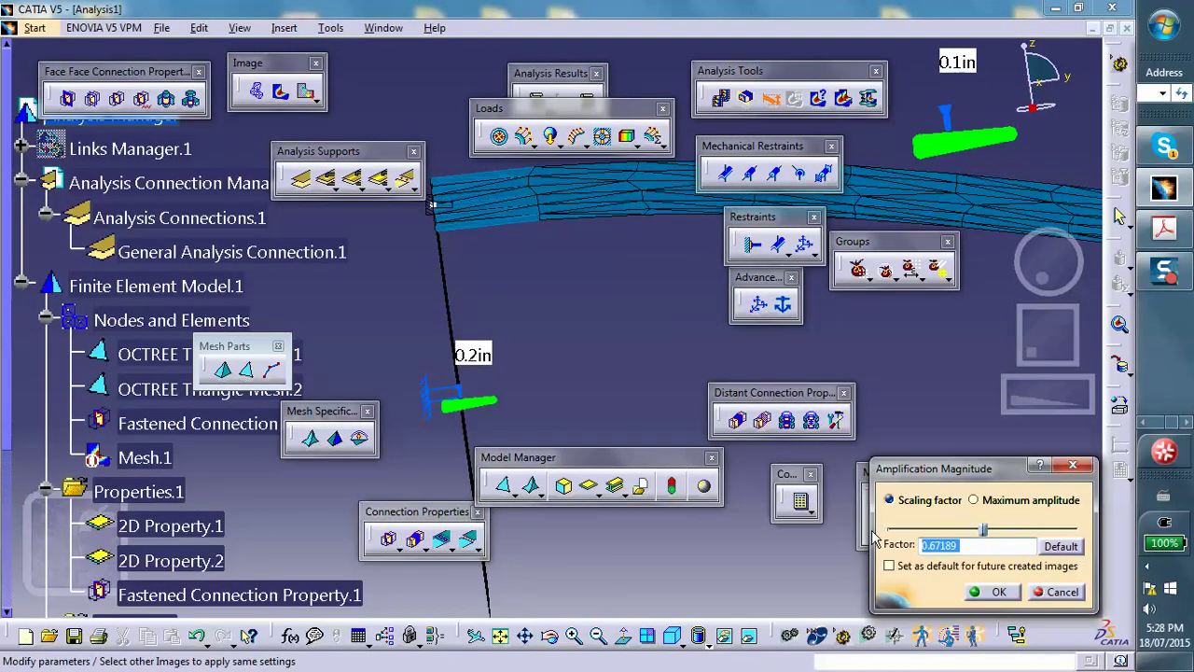
{"action": "type", "text": "5"}
{"action": "left_click", "coordinate": [994, 593]}
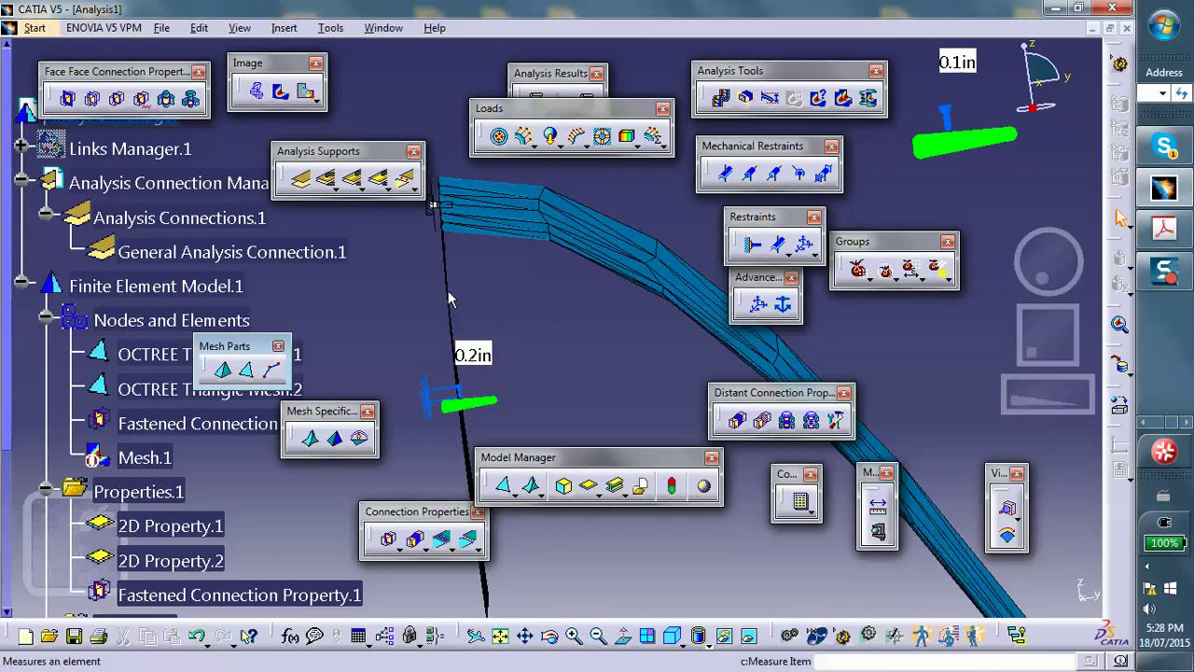
Animate the amplified deformation to examine the angle between the two surfaces, then close the animation
{"action": "middle_click_drag", "start_coordinate": [449, 298], "coordinate": [527, 323]}
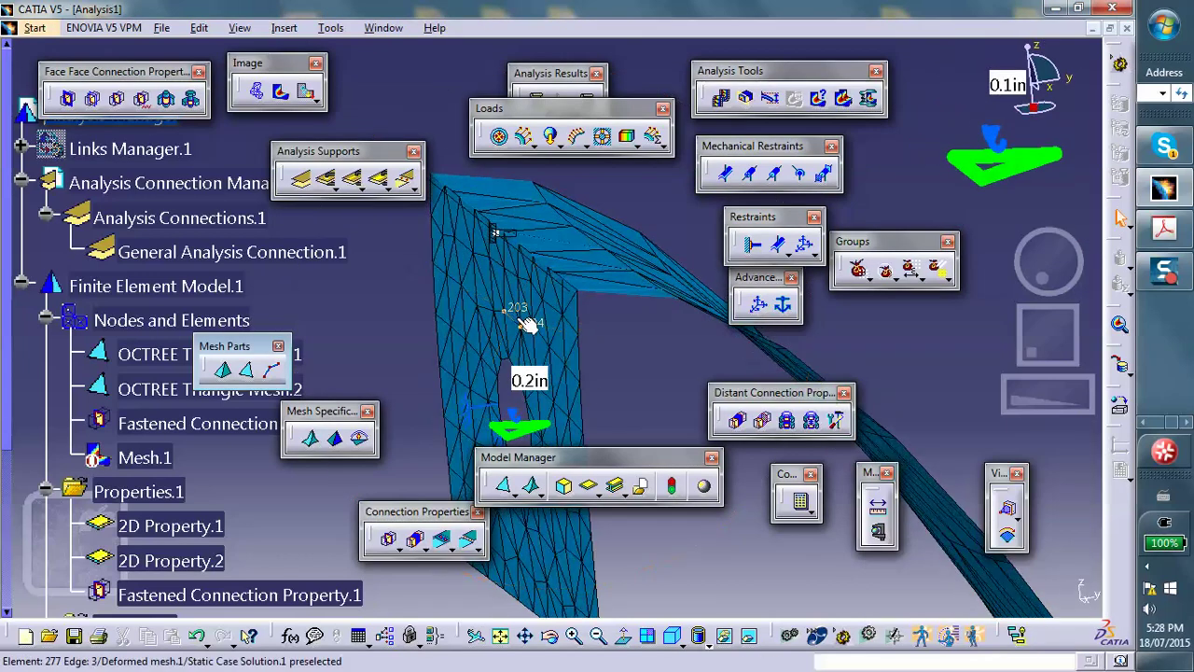
{"action": "left_click", "coordinate": [720, 97]}
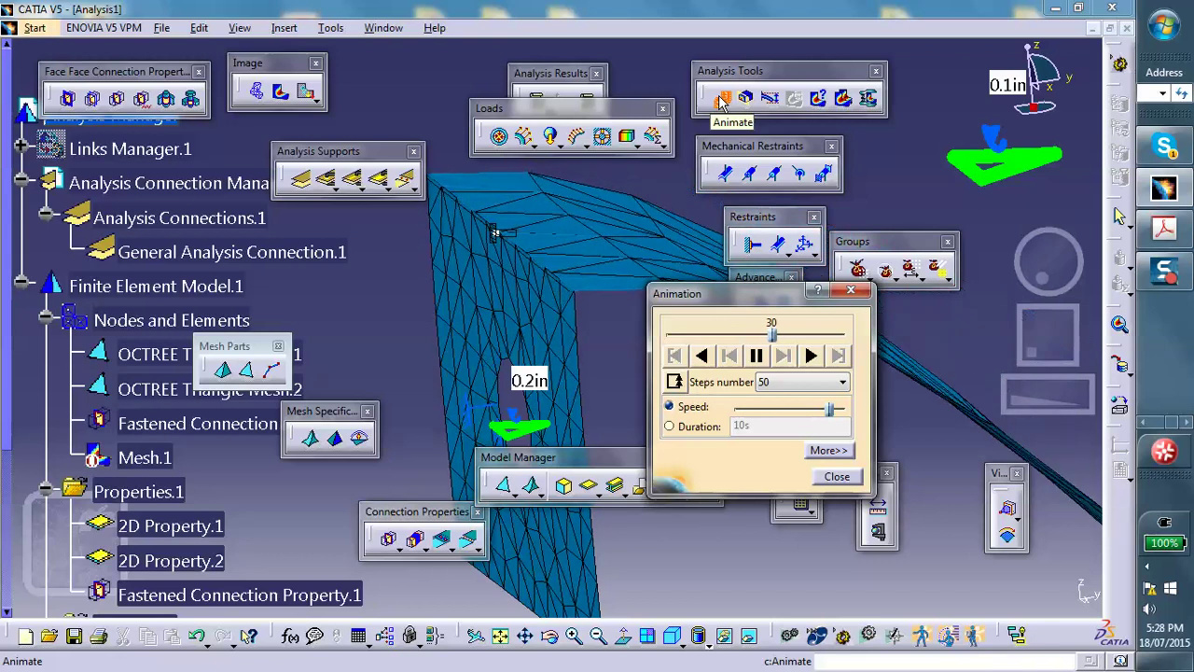
{"action": "left_click", "coordinate": [757, 355]}
{"action": "left_click", "coordinate": [837, 477]}
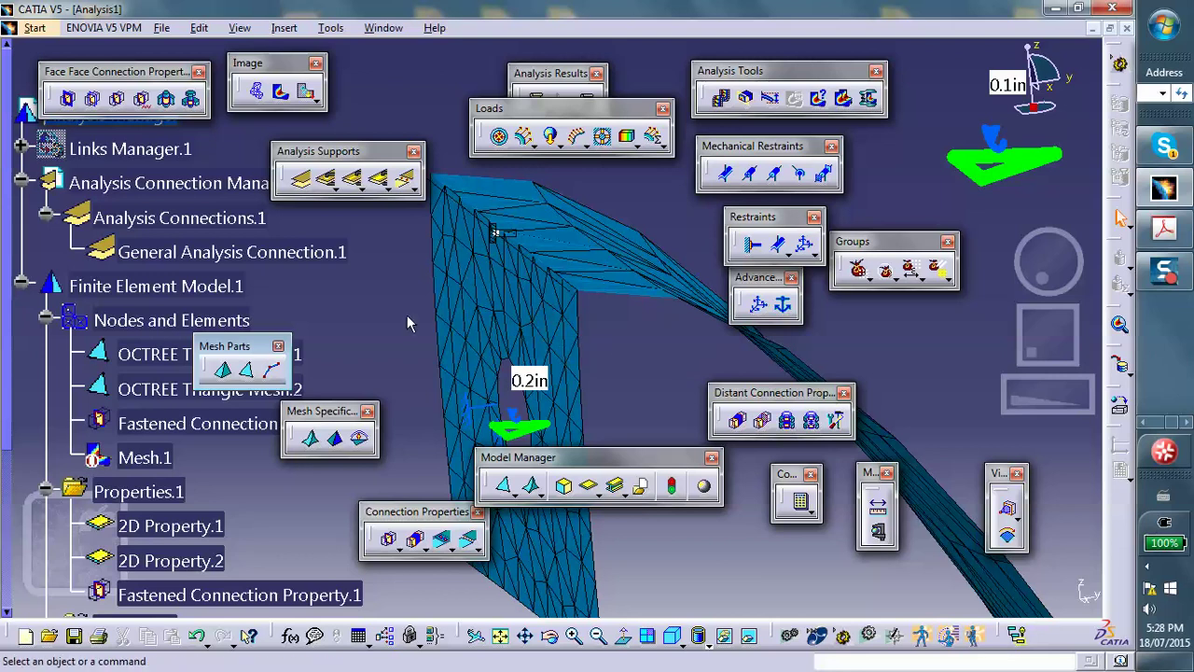
Close the analysis and Part1 documents without saving their changes
{"action": "left_click", "coordinate": [1126, 29]}
{"action": "left_click", "coordinate": [615, 382]}
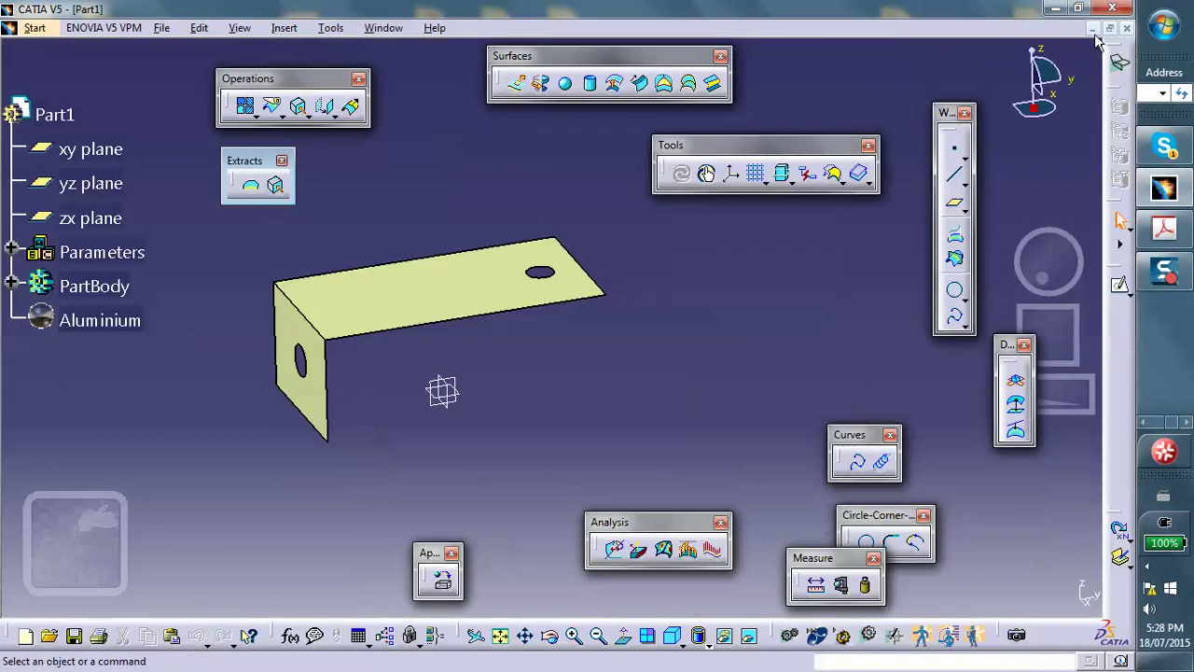
{"action": "left_click", "coordinate": [1126, 30]}
{"action": "left_click", "coordinate": [605, 381]}
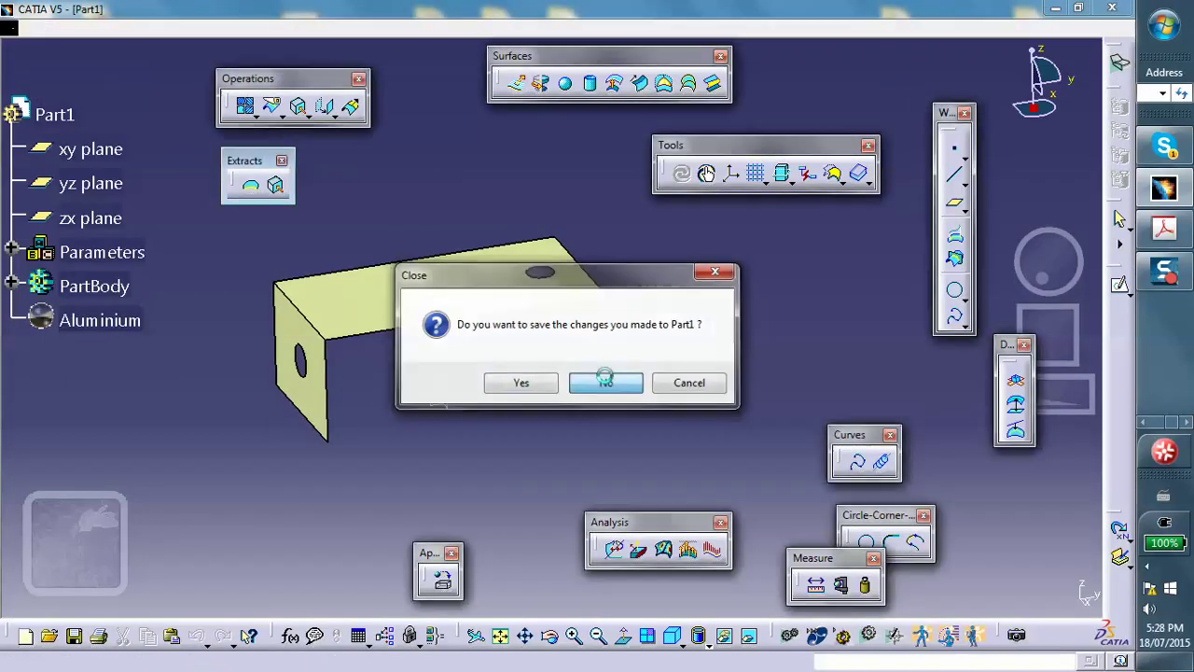
Create a new document of type Part, accepting the new part settings
{"action": "left_click", "coordinate": [144, 27]}
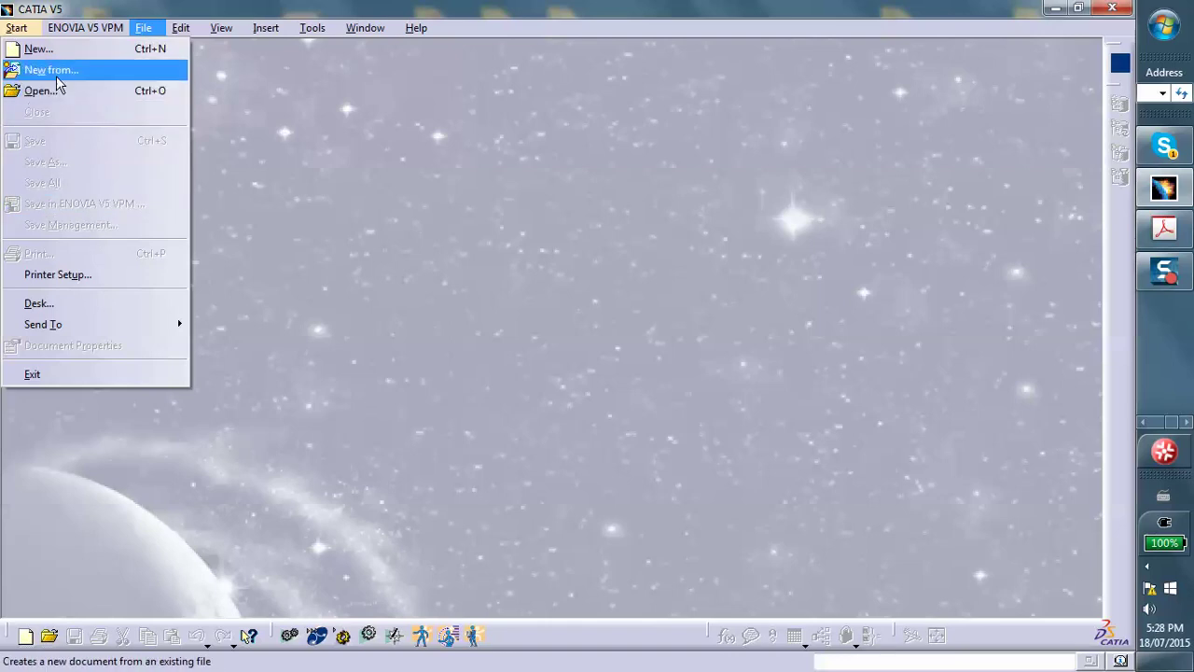
{"action": "left_click", "coordinate": [42, 49]}
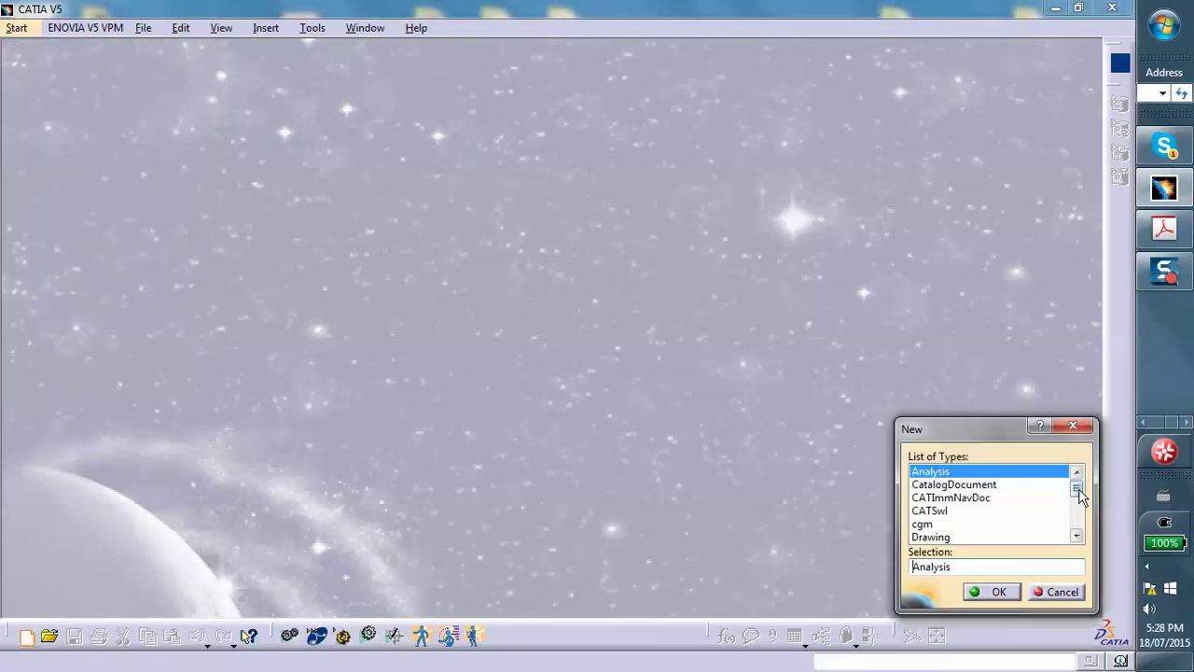
{"action": "left_click_drag", "start_coordinate": [1080, 495], "coordinate": [1045, 522]}
{"action": "left_click", "coordinate": [935, 486]}
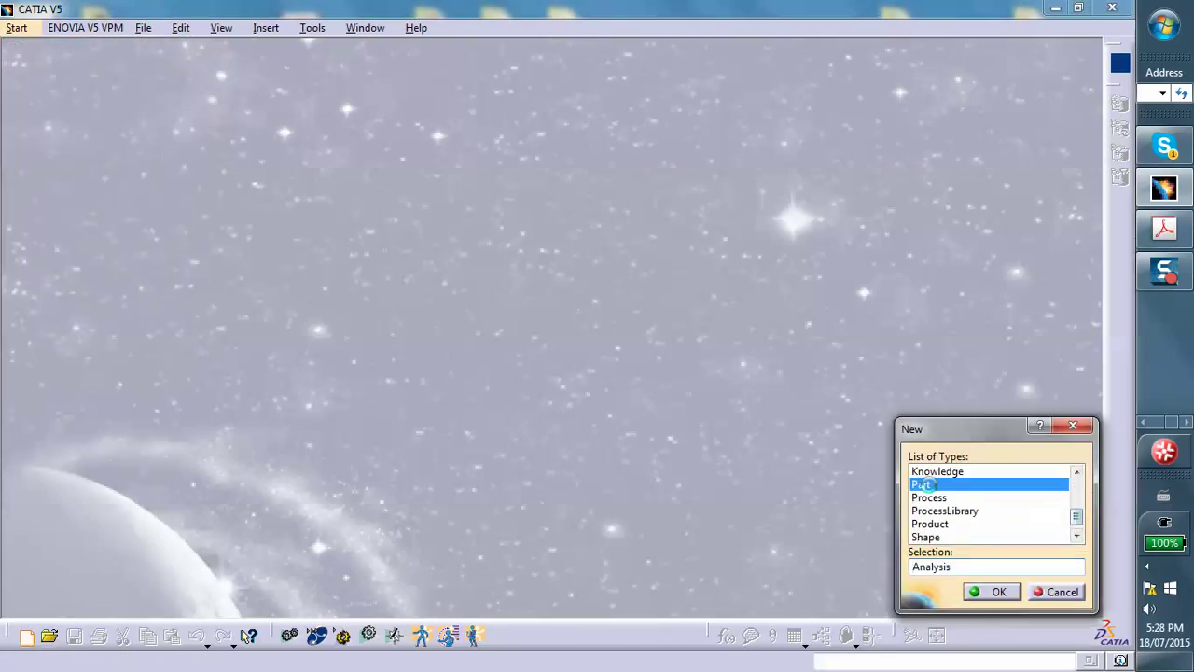
{"action": "left_click", "coordinate": [997, 591]}
{"action": "left_click", "coordinate": [975, 592]}
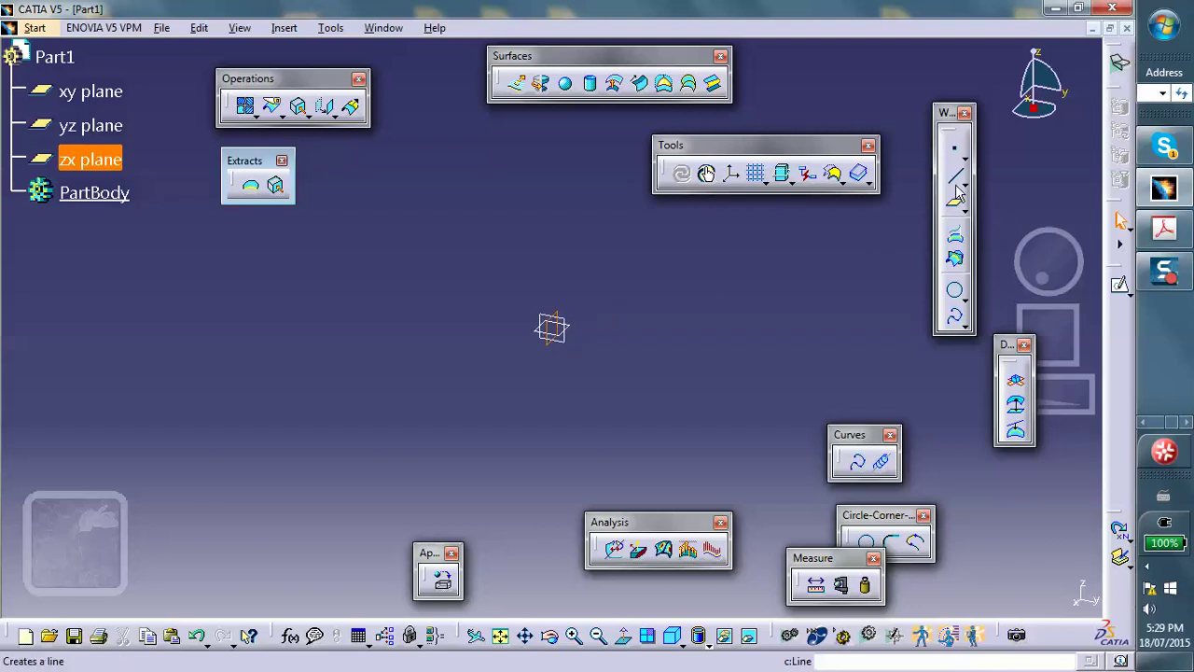
Sketch a vertical line on the zx plane, running downward from the origin, and finish the sketch
{"action": "left_click", "coordinate": [1119, 284]}
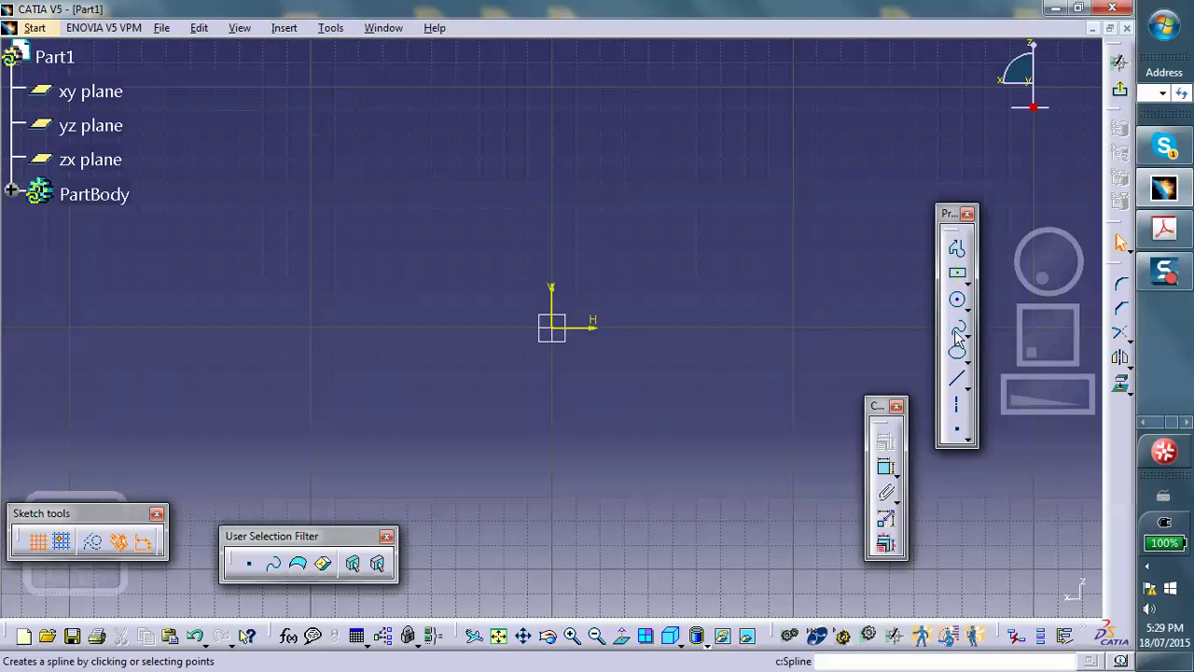
{"action": "left_click", "coordinate": [957, 248]}
{"action": "left_click", "coordinate": [552, 326]}
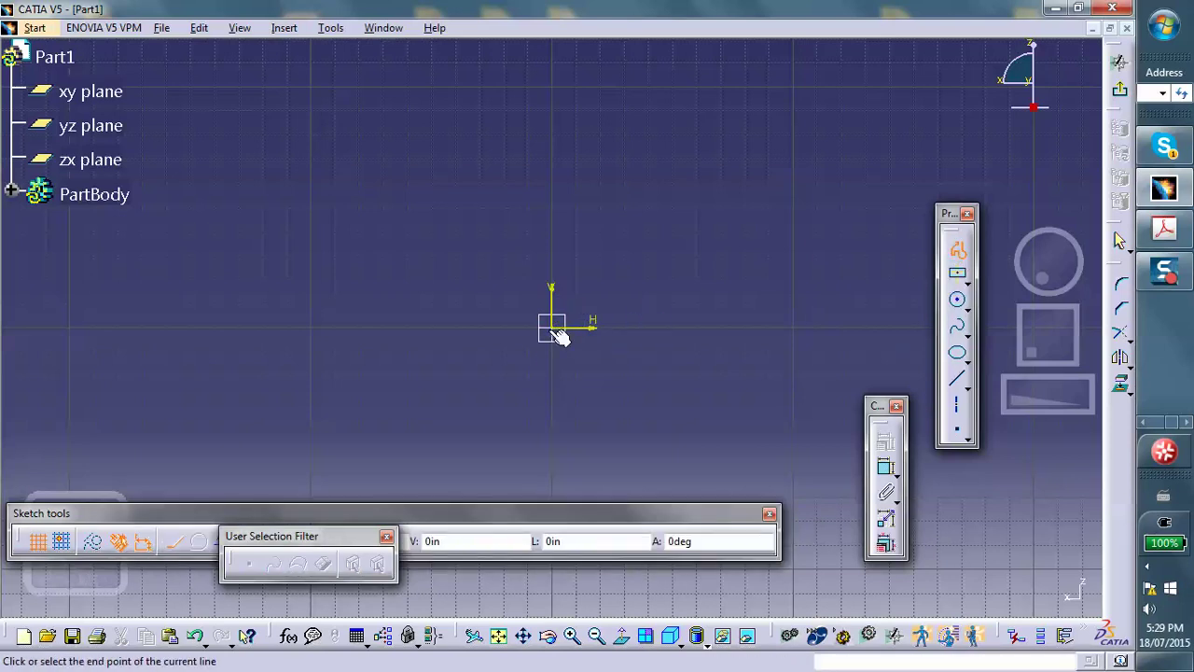
{"action": "double_click", "coordinate": [554, 429]}
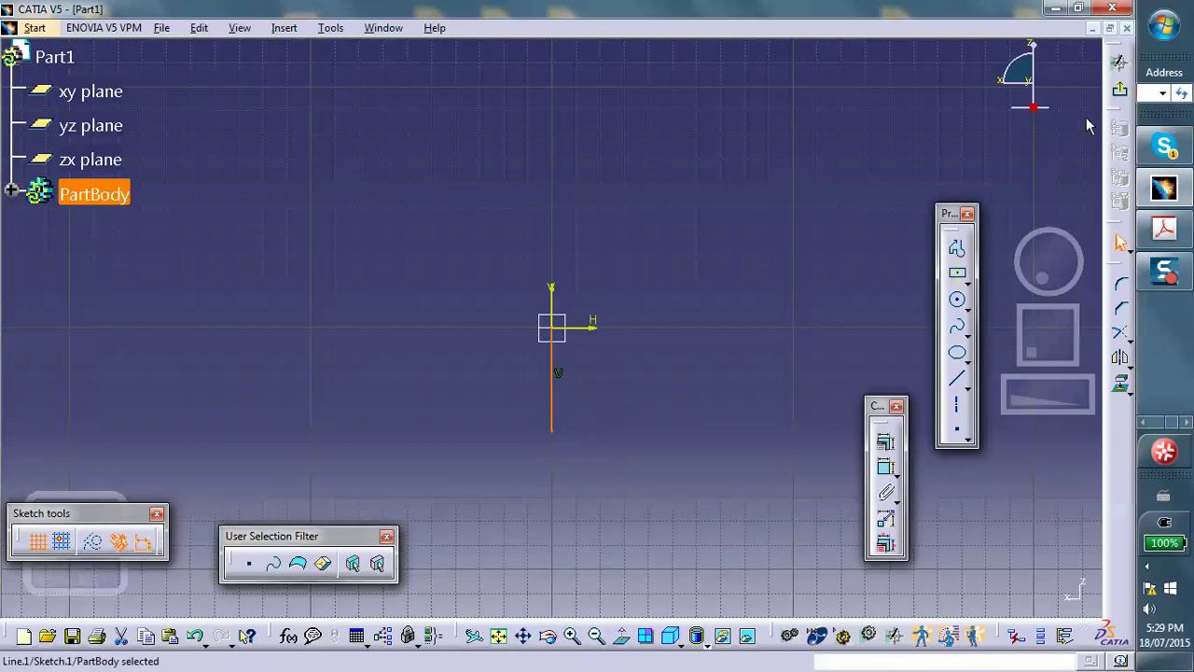
{"action": "left_click", "coordinate": [1120, 88]}
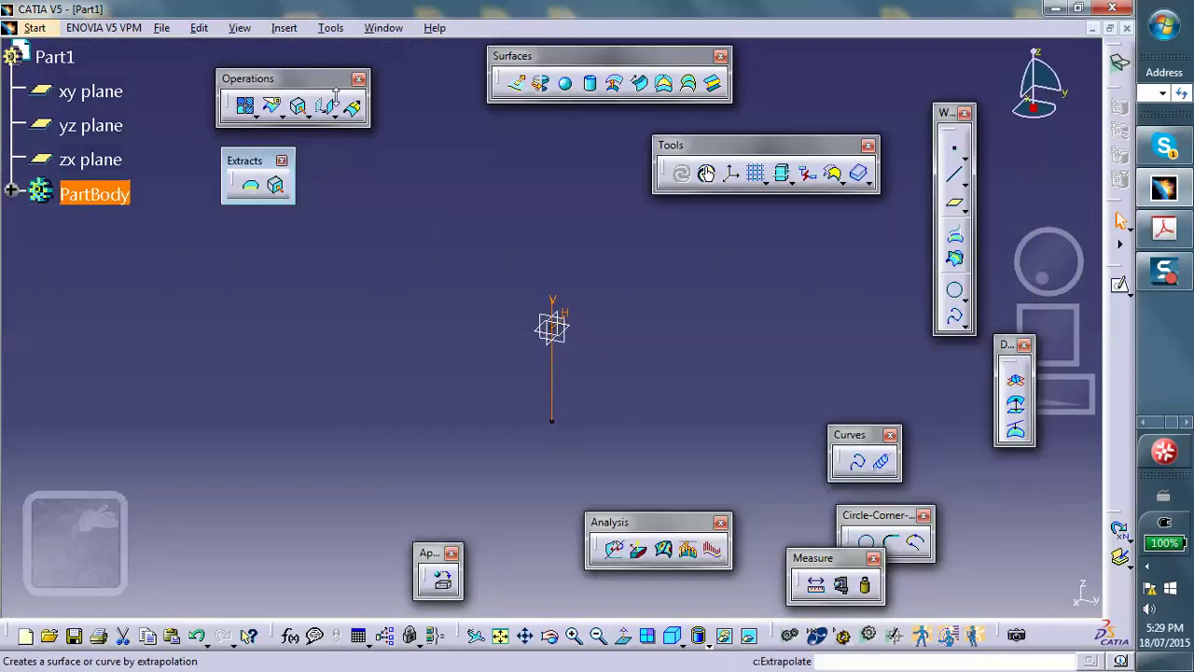
Extrude the vertical line into a surface with a 2 in limit along the sketch normal
{"action": "left_click", "coordinate": [516, 83]}
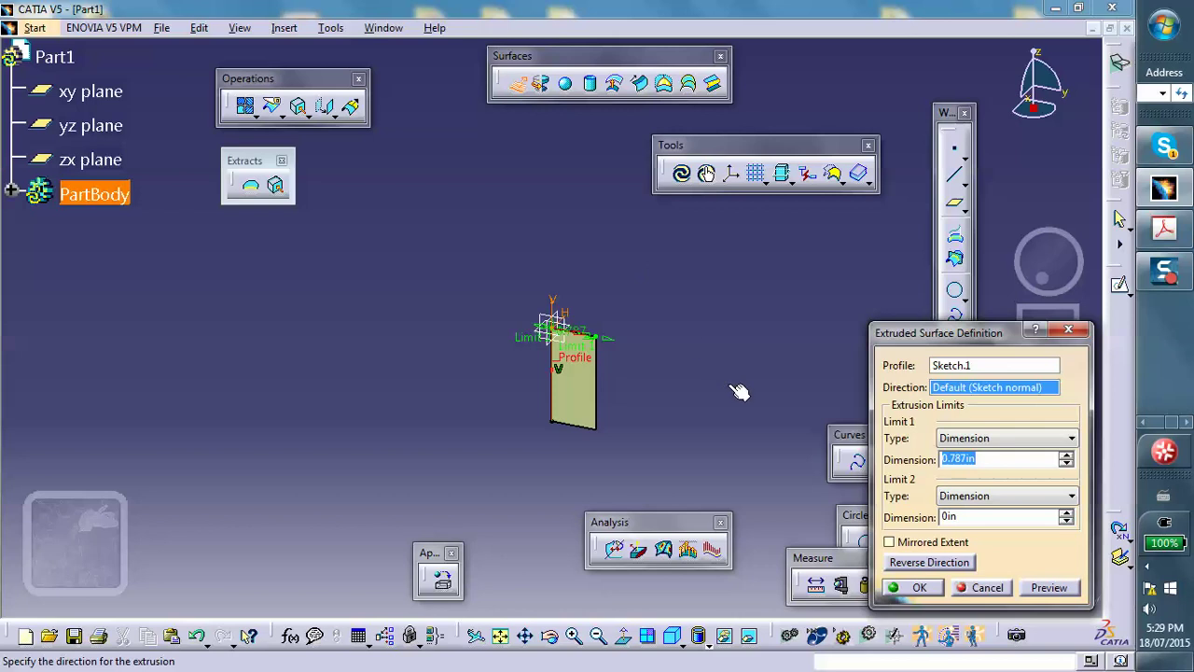
{"action": "left_click", "coordinate": [919, 588]}
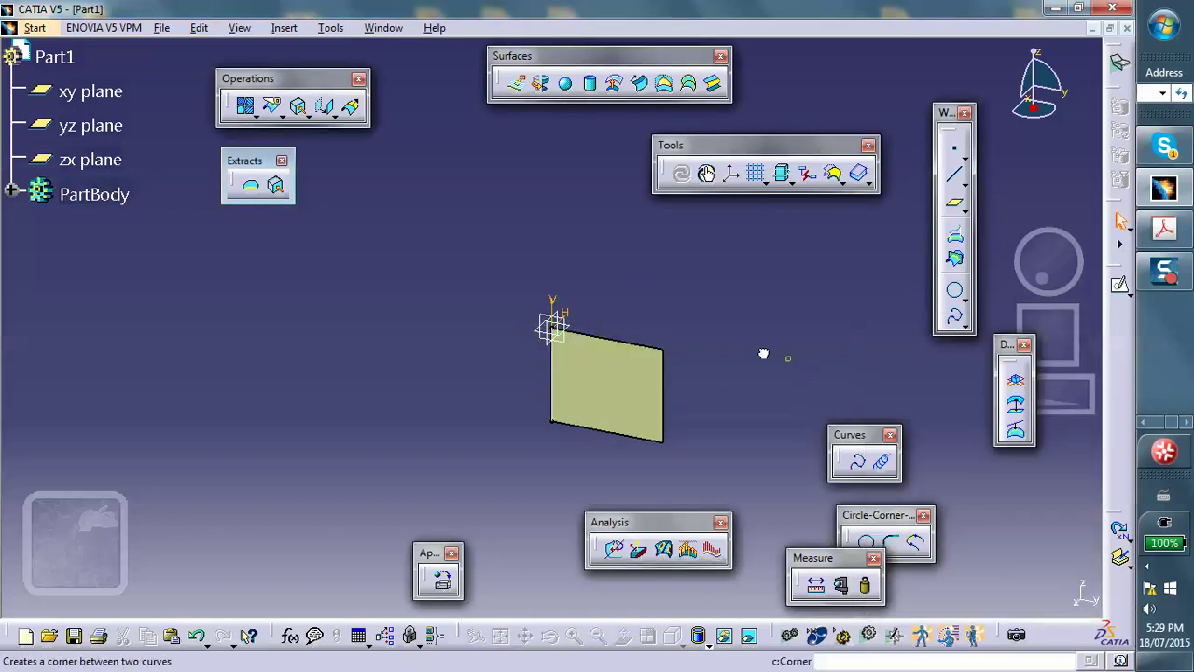
{"action": "middle_click_drag", "start_coordinate": [763, 352], "coordinate": [633, 366]}
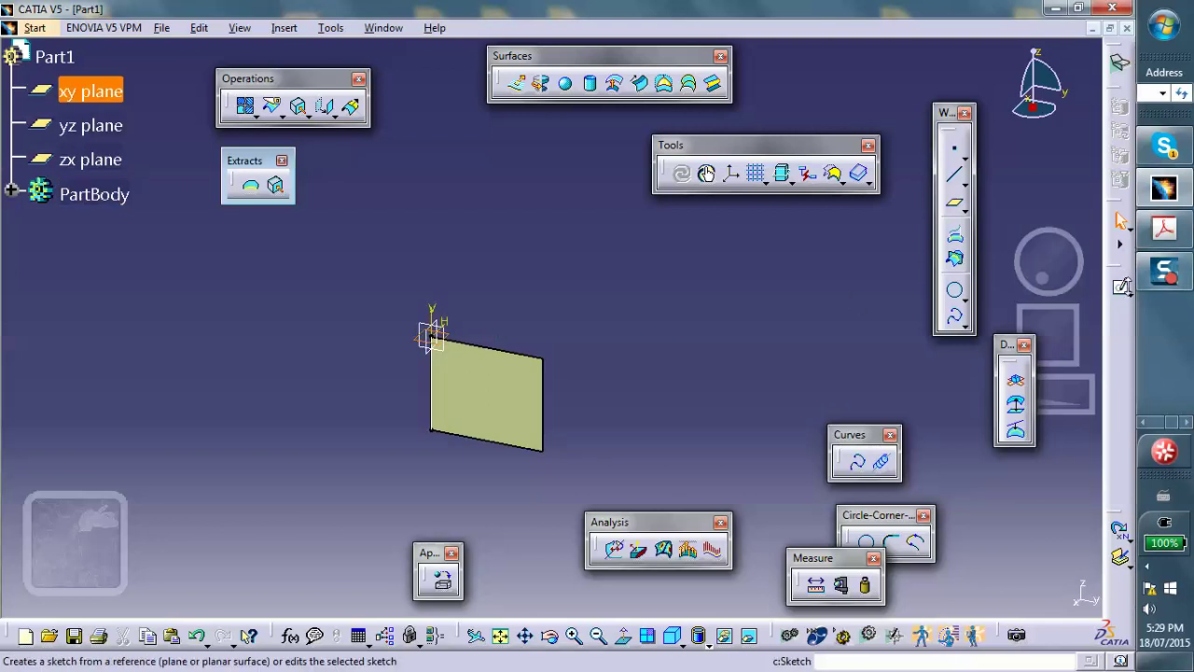
Sketch a horizontal line on the xy plane from the origin along the negative H axis and finish the sketch
{"action": "left_click", "coordinate": [1120, 289]}
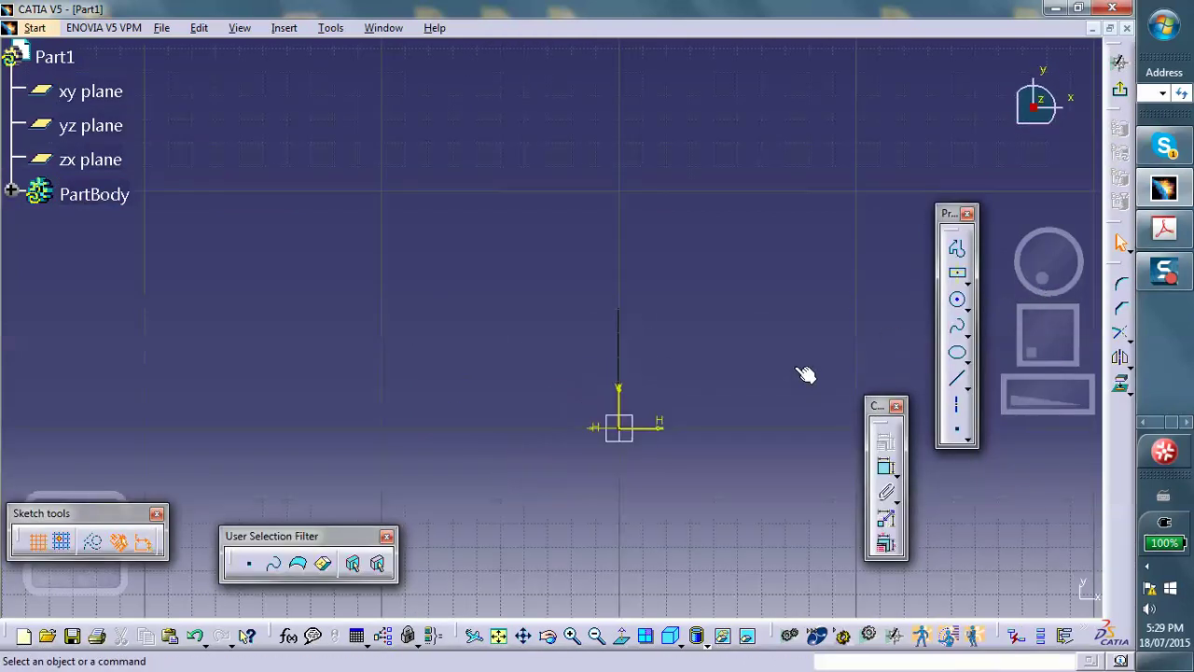
{"action": "mouse_move", "coordinate": [796, 397]}
{"action": "middle_mouse_down"}
{"action": "mouse_move", "coordinate": [749, 386]}
{"action": "mouse_move", "coordinate": [663, 394]}
{"action": "mouse_move", "coordinate": [696, 426]}
{"action": "mouse_move", "coordinate": [853, 397]}
{"action": "middle_mouse_up"}
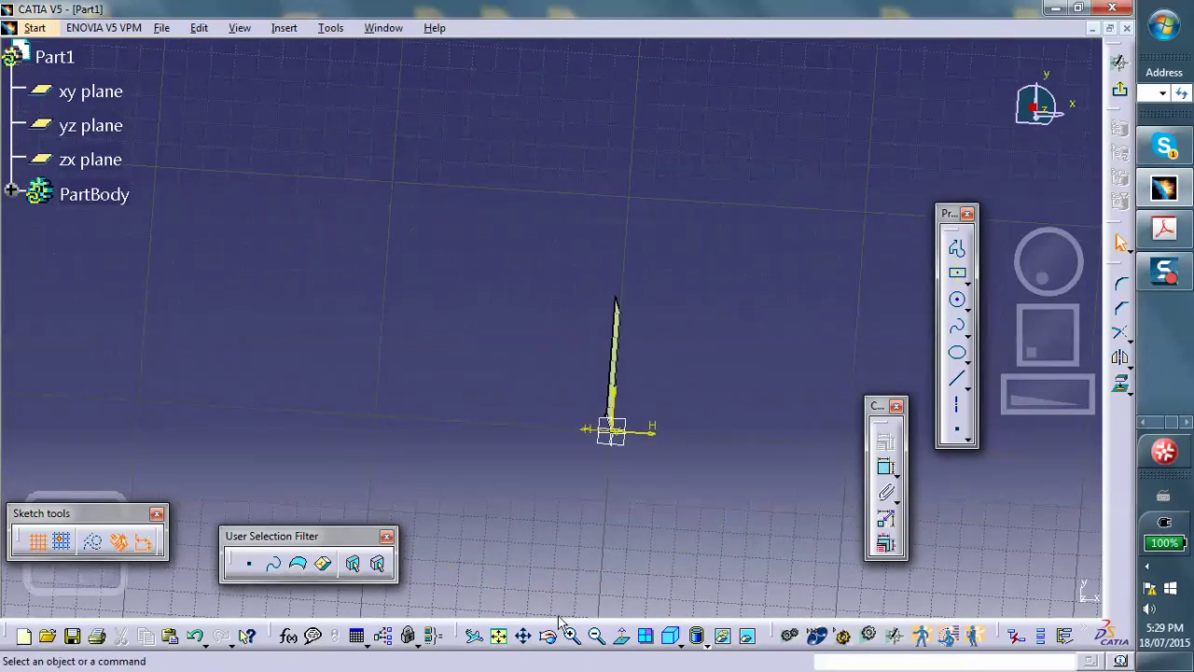
{"action": "left_click", "coordinate": [620, 637]}
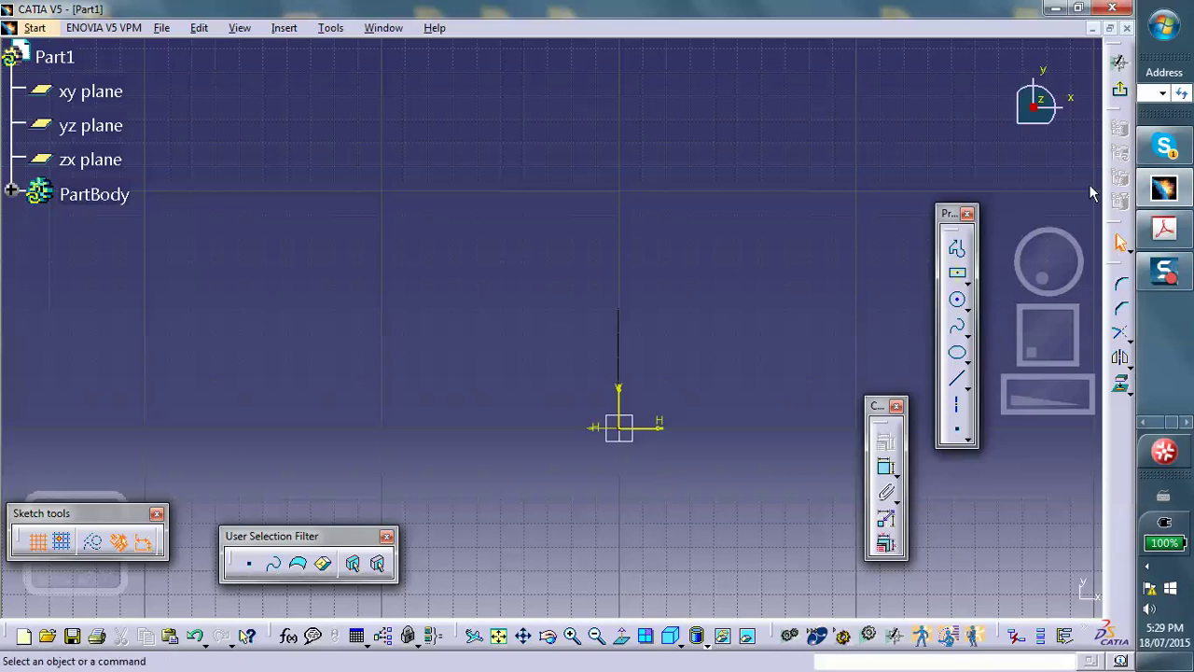
{"action": "left_click", "coordinate": [957, 383]}
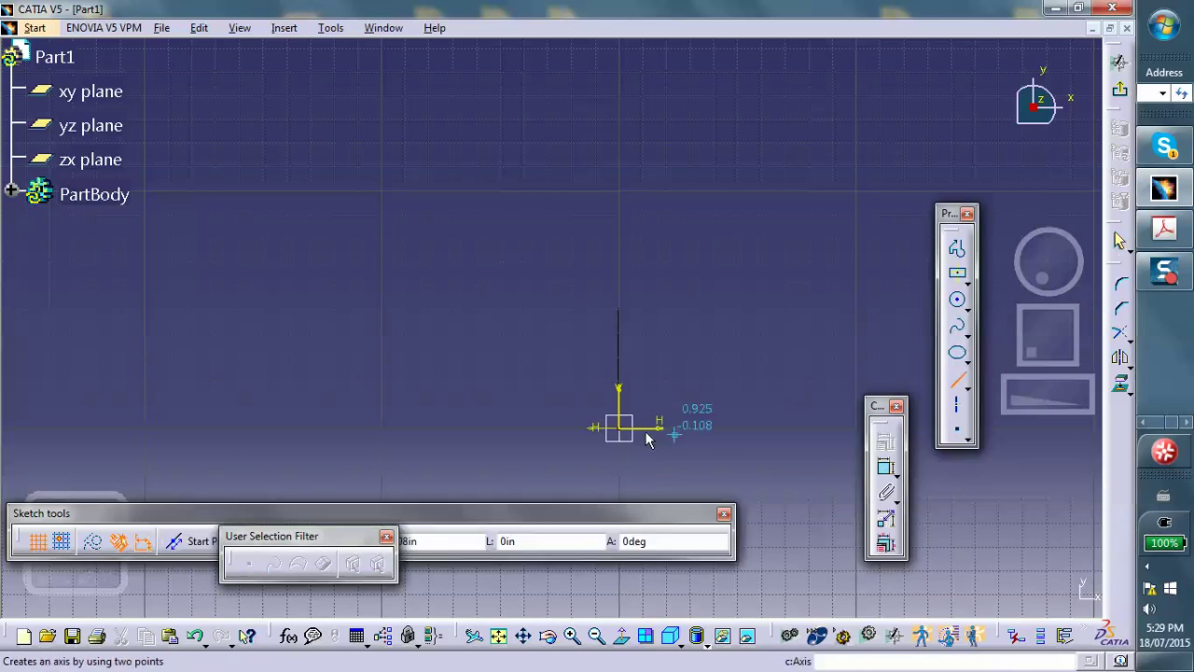
{"action": "left_click", "coordinate": [619, 427]}
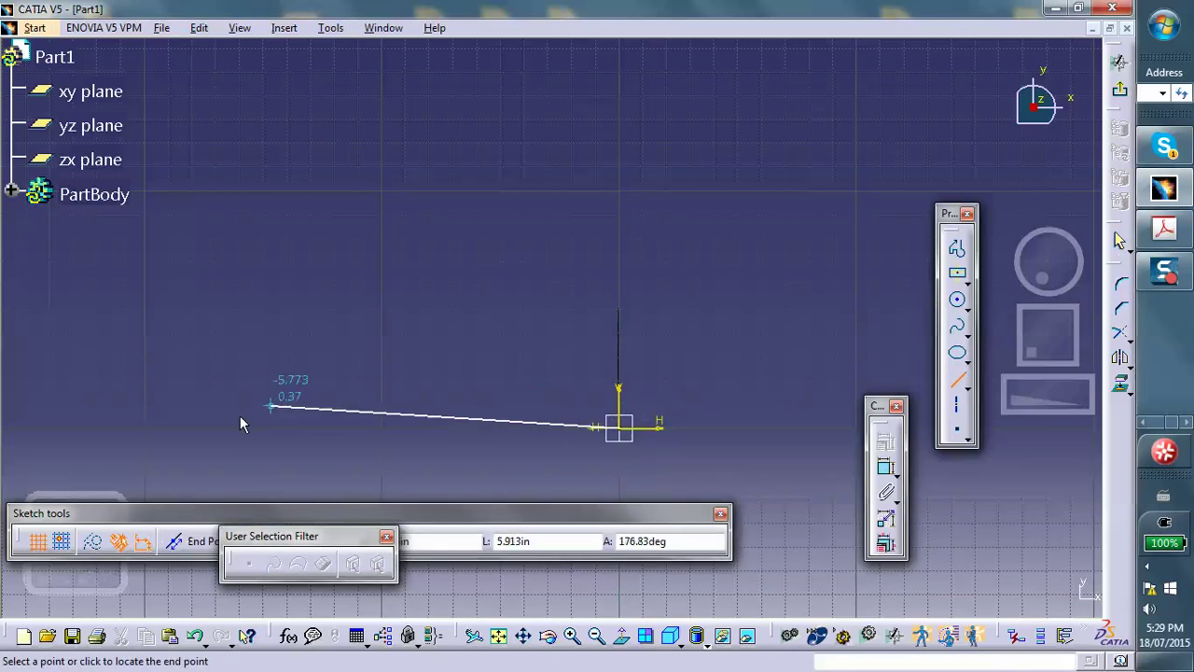
{"action": "left_click", "coordinate": [190, 430]}
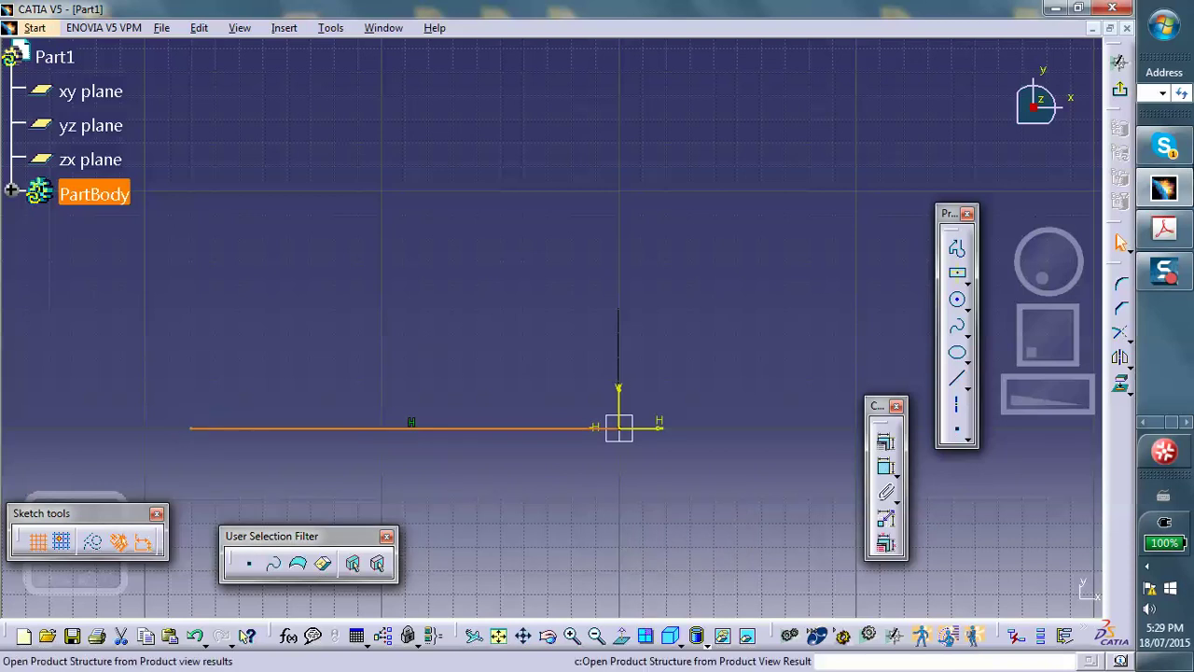
{"action": "left_click", "coordinate": [1118, 62]}
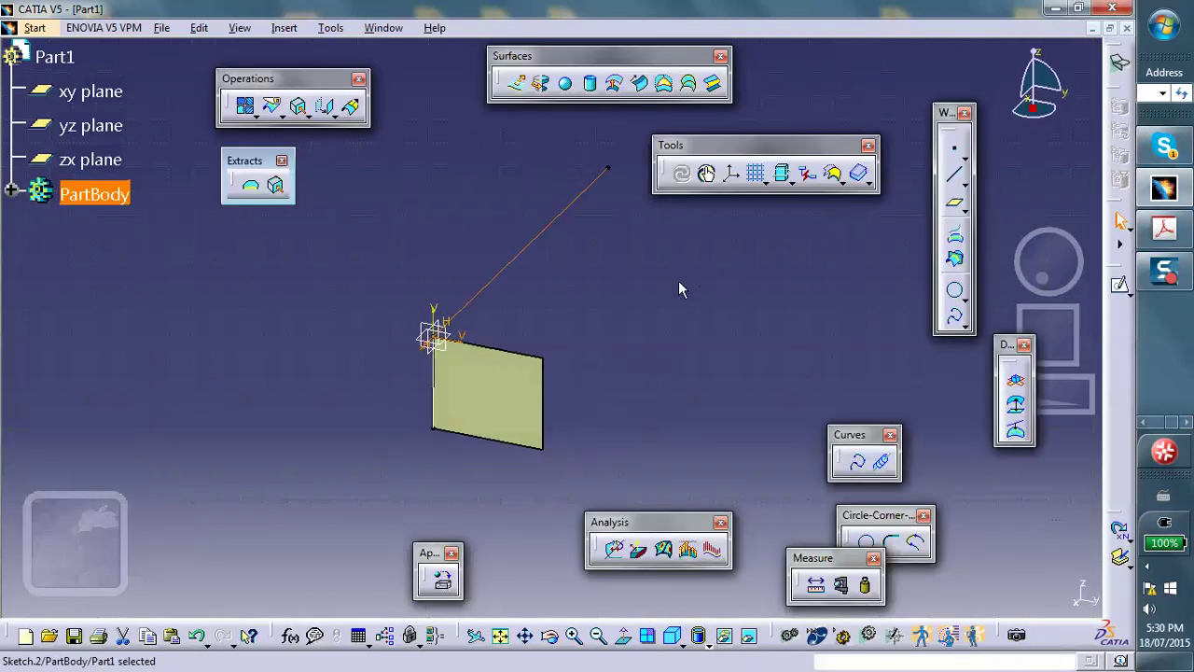
Reopen the horizontal line's sketch, shorten the line by moving its free end closer to the origin, and finish the sketch
{"action": "middle_click_drag", "start_coordinate": [520, 194], "coordinate": [588, 204]}
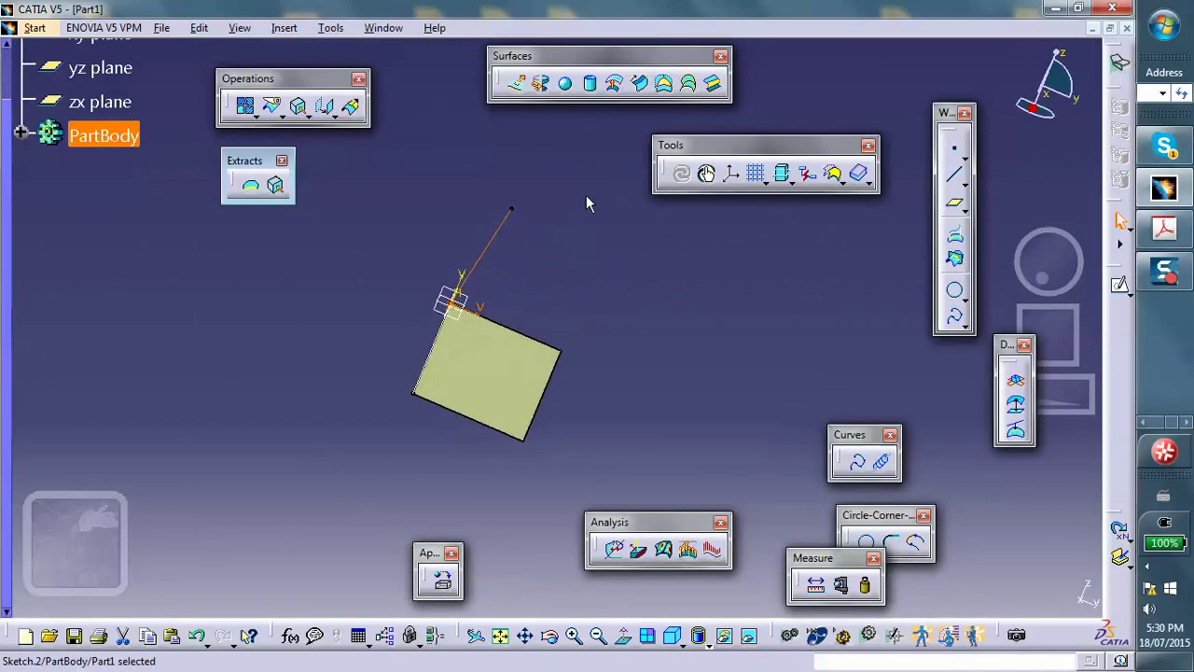
{"action": "mouse_move", "coordinate": [659, 331]}
{"action": "middle_mouse_down"}
{"action": "mouse_move", "coordinate": [706, 305]}
{"action": "mouse_move", "coordinate": [712, 438]}
{"action": "mouse_move", "coordinate": [701, 403]}
{"action": "mouse_move", "coordinate": [581, 474]}
{"action": "mouse_move", "coordinate": [728, 445]}
{"action": "mouse_move", "coordinate": [688, 362]}
{"action": "middle_mouse_up"}
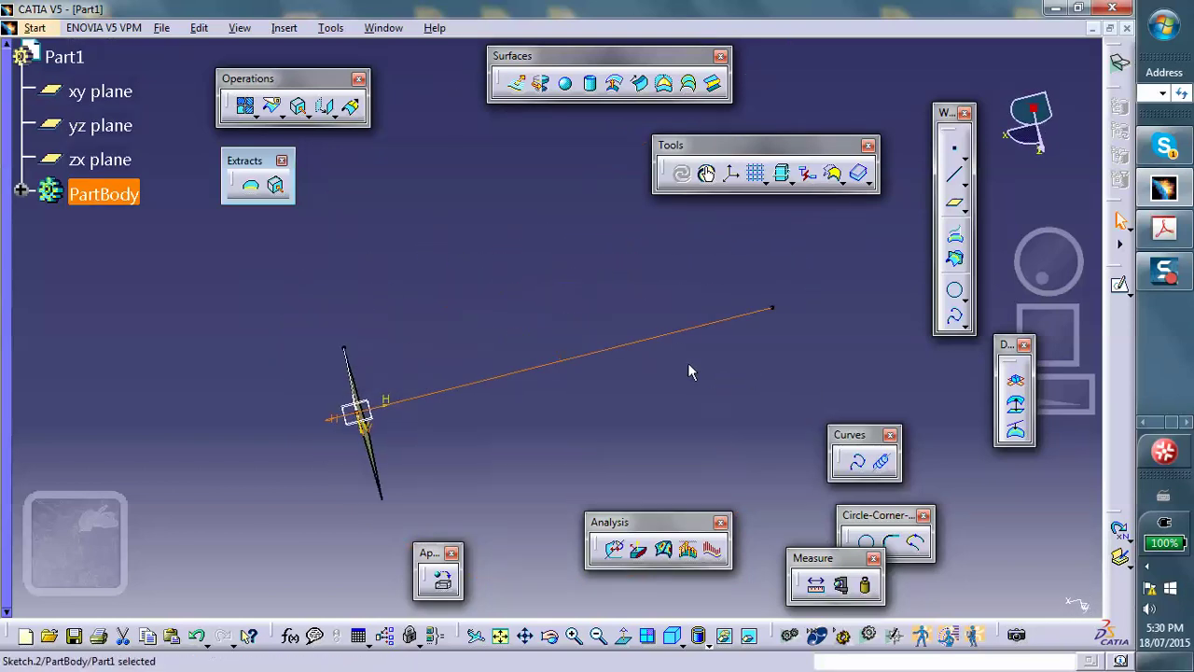
{"action": "double_click", "coordinate": [687, 334]}
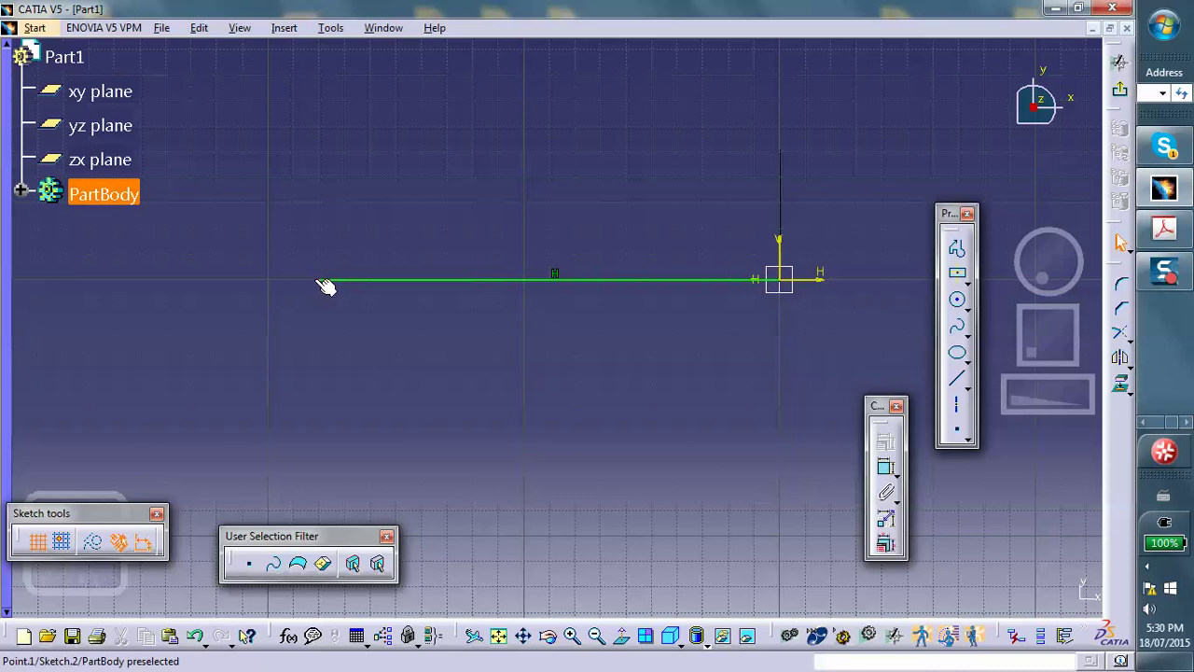
{"action": "left_click_drag", "start_coordinate": [324, 285], "coordinate": [341, 289]}
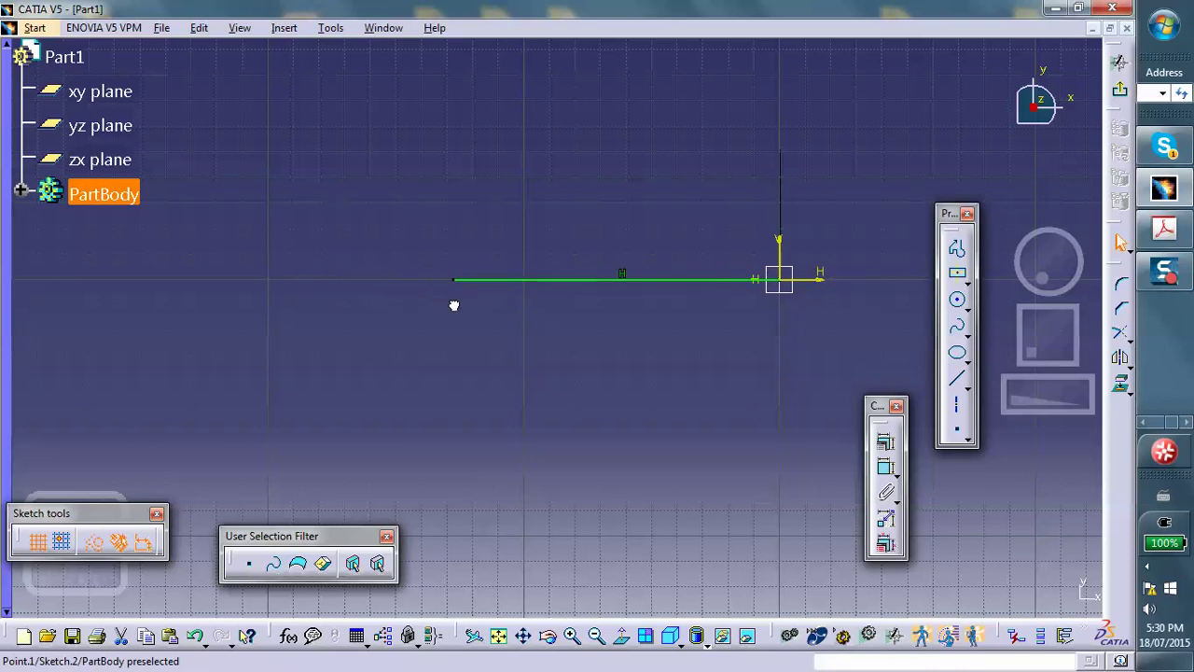
{"action": "left_click", "coordinate": [1119, 61]}
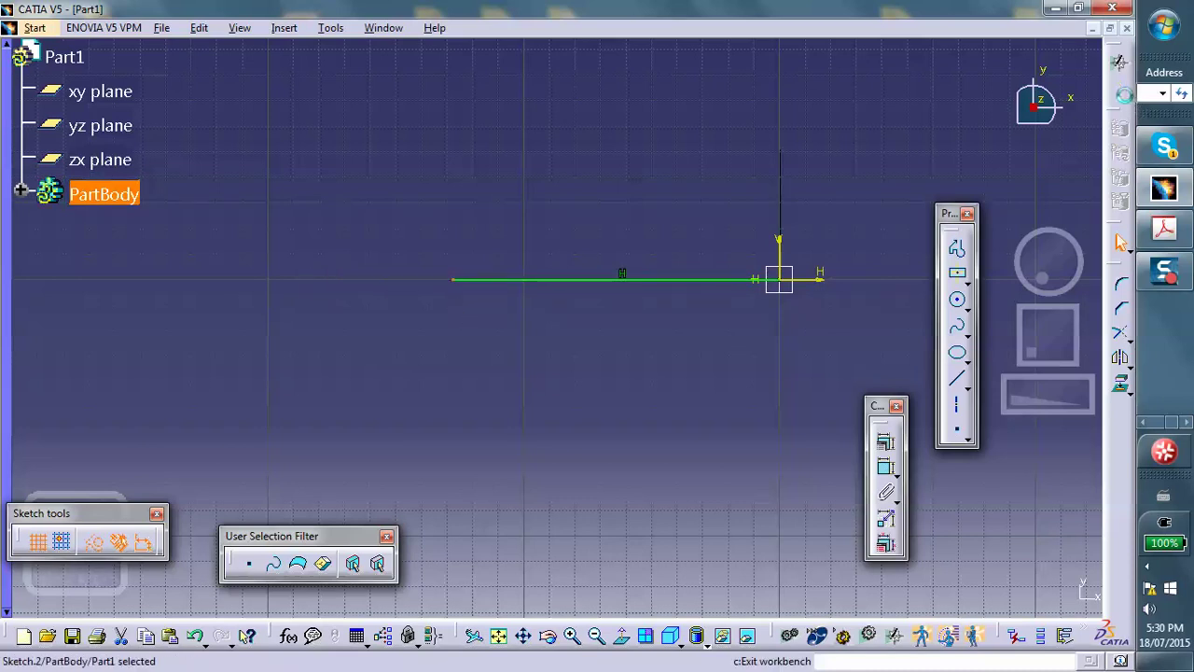
{"action": "left_click", "coordinate": [555, 350]}
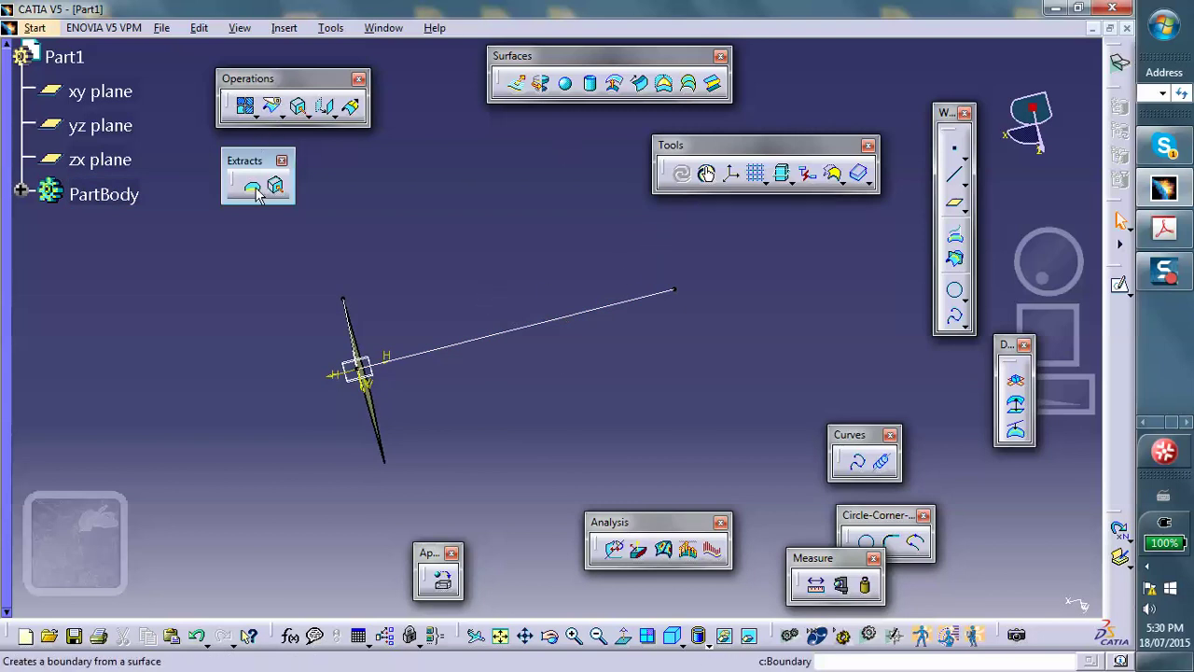
Extrude the horizontal line into a 2 in surface, reversing the direction so it lies along the first surface's upper edge
{"action": "left_click", "coordinate": [514, 91]}
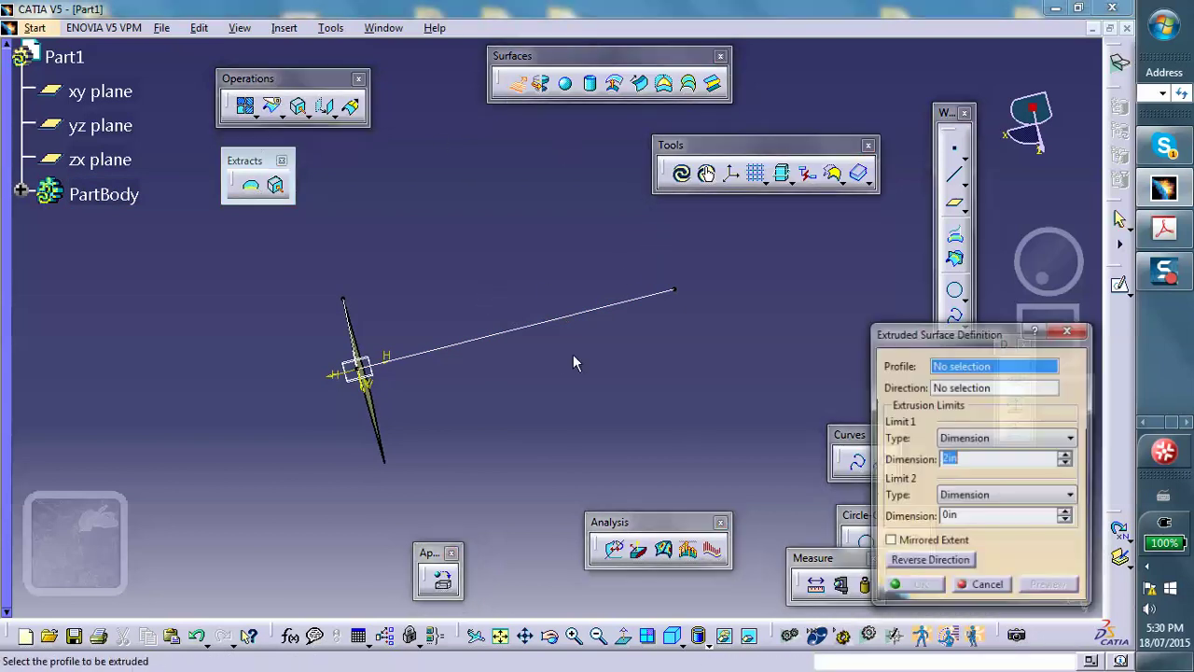
{"action": "mouse_move", "coordinate": [573, 354]}
{"action": "middle_mouse_down"}
{"action": "mouse_move", "coordinate": [547, 419]}
{"action": "mouse_move", "coordinate": [514, 433]}
{"action": "middle_mouse_up"}
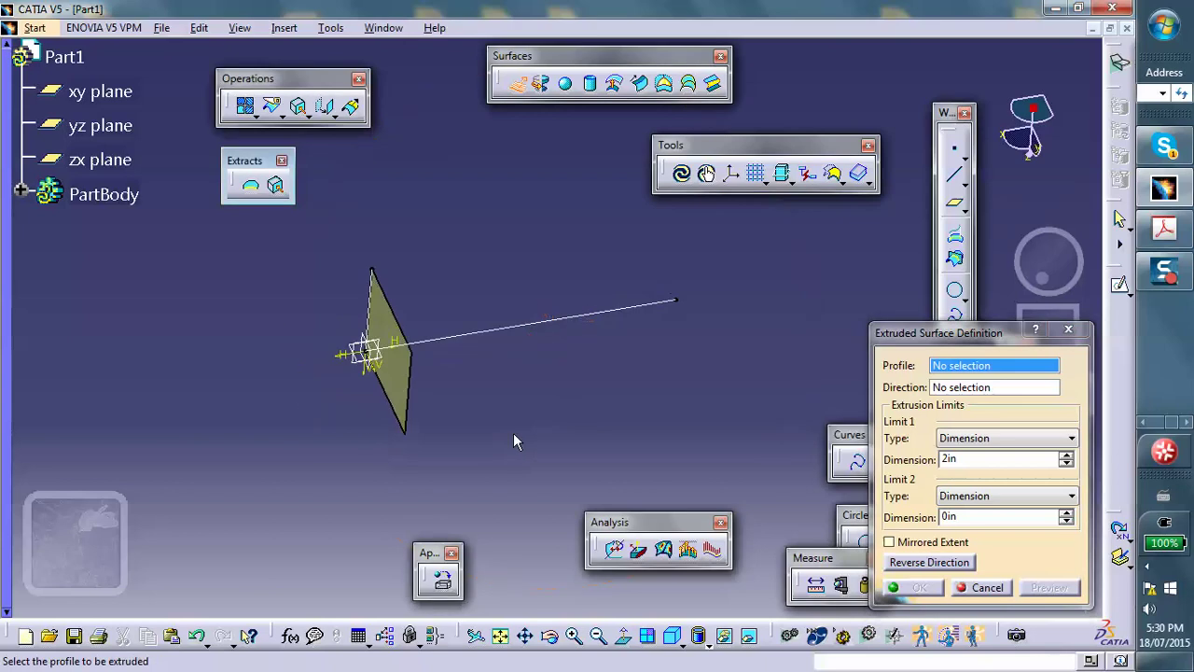
{"action": "left_click", "coordinate": [478, 338]}
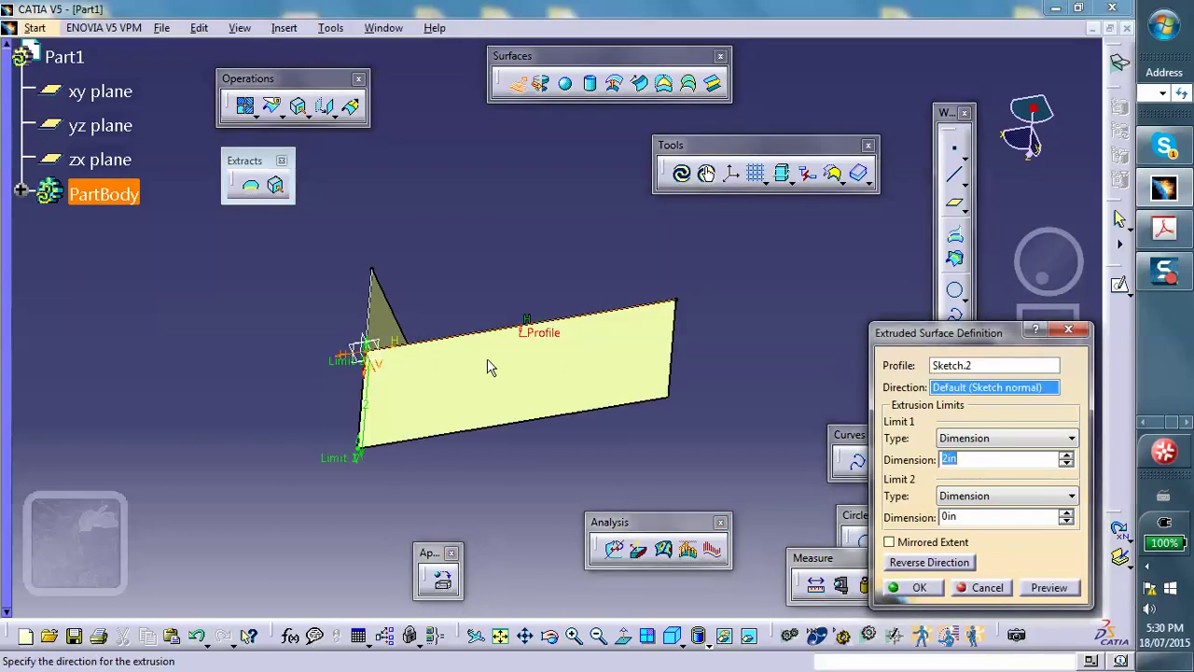
{"action": "left_click", "coordinate": [905, 561]}
{"action": "middle_click_drag", "start_coordinate": [417, 353], "coordinate": [382, 378]}
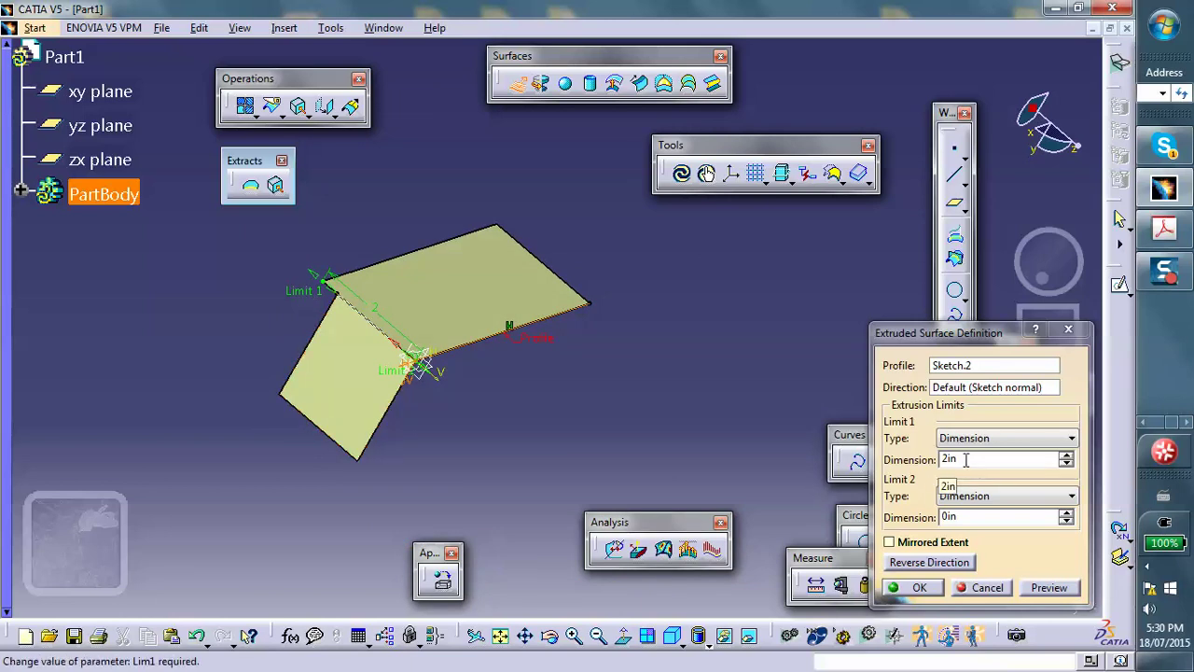
{"action": "middle_click_drag", "start_coordinate": [673, 417], "coordinate": [666, 334]}
{"action": "left_click", "coordinate": [672, 417]}
{"action": "left_click", "coordinate": [623, 442]}
{"action": "middle_click_drag", "start_coordinate": [622, 435], "coordinate": [635, 484]}
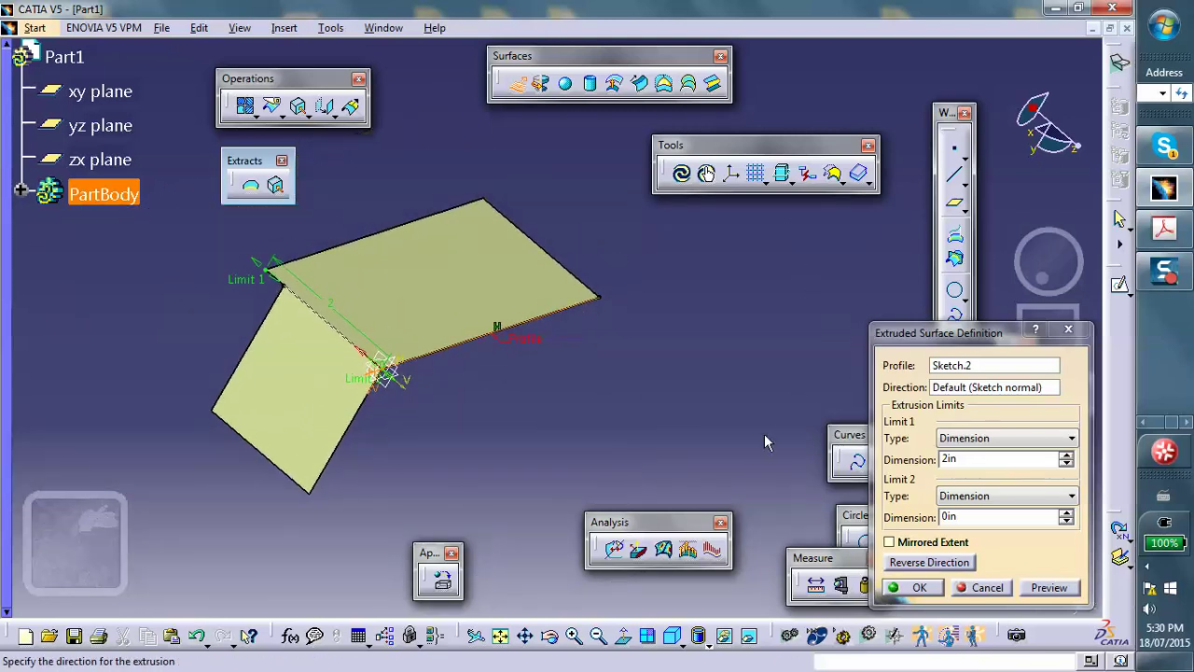
{"action": "left_click", "coordinate": [918, 589]}
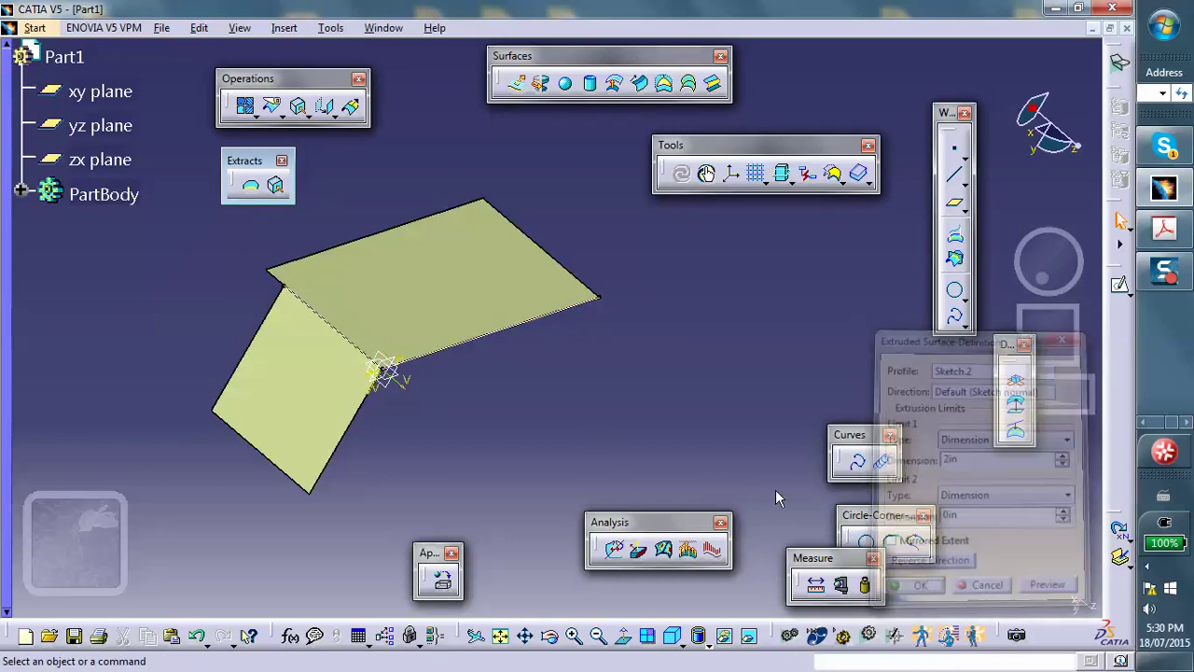
Edit Sketch.1 to dimension the vertical line's length, set it to 2 in, and finish the sketch
{"action": "left_click", "coordinate": [21, 191]}
{"action": "left_click", "coordinate": [143, 237]}
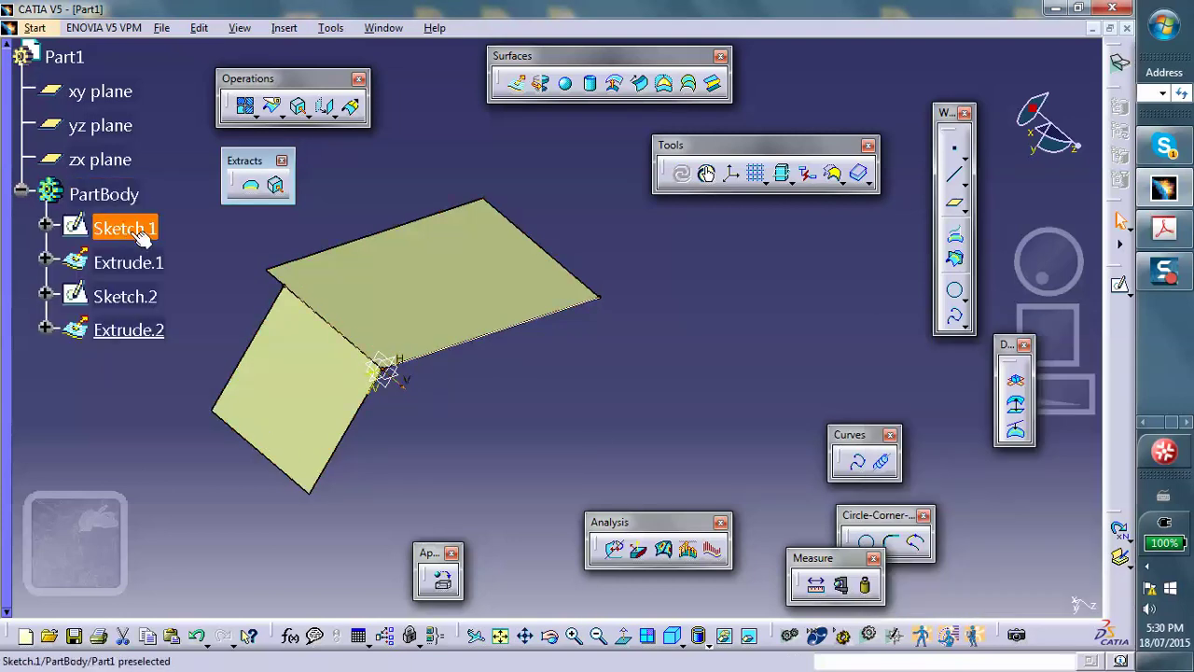
{"action": "double_click", "coordinate": [141, 231]}
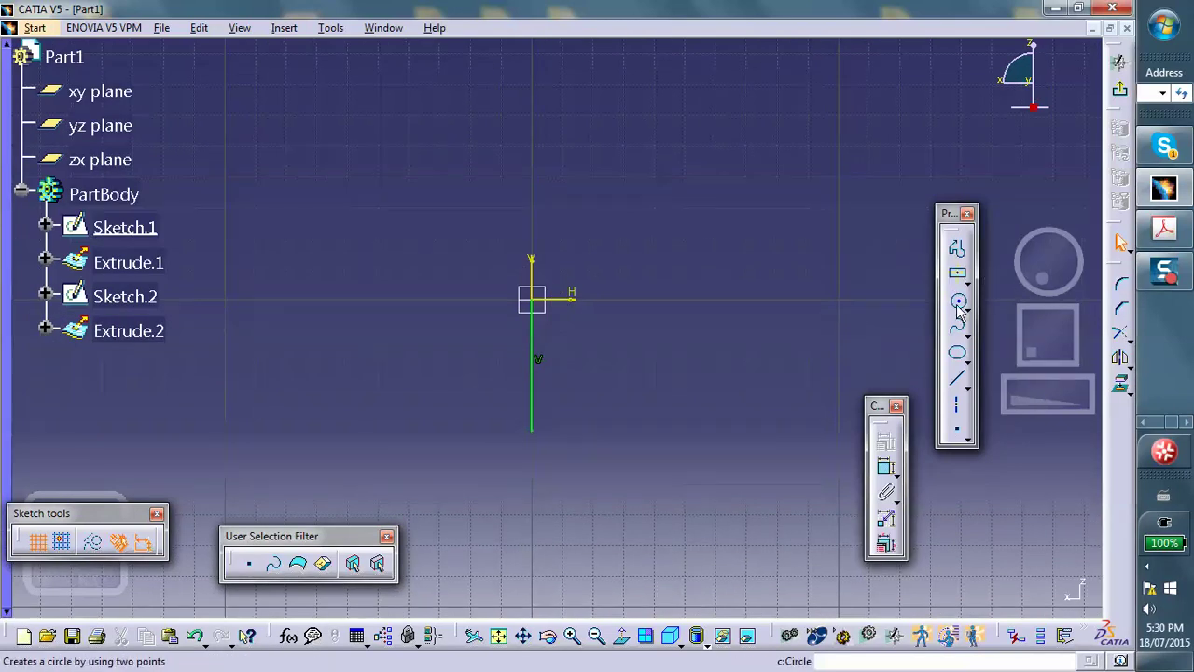
{"action": "left_click", "coordinate": [879, 465]}
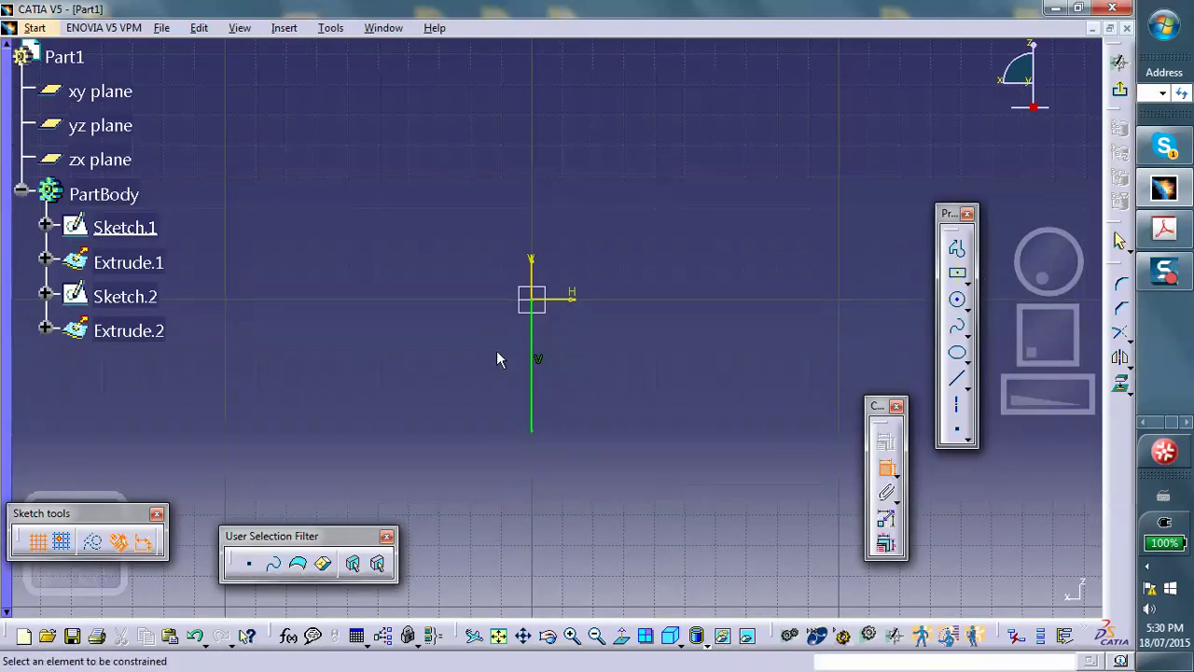
{"action": "left_click", "coordinate": [537, 381]}
{"action": "left_click", "coordinate": [457, 350]}
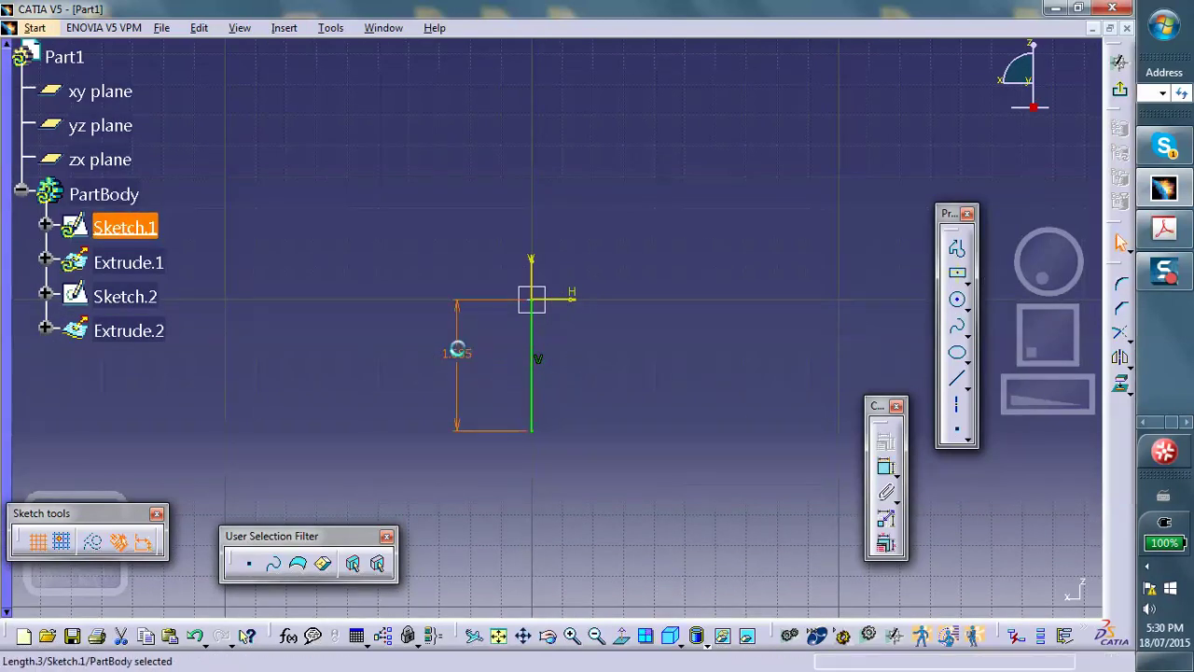
{"action": "double_click", "coordinate": [458, 353]}
{"action": "left_click", "coordinate": [842, 234]}
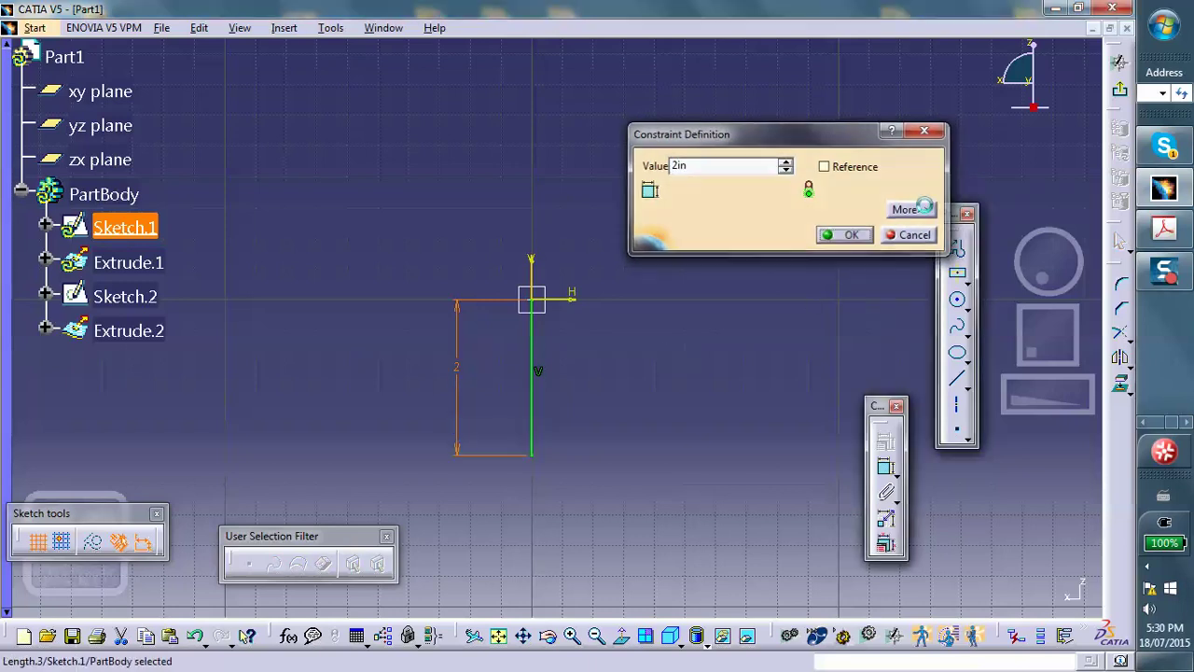
{"action": "left_click", "coordinate": [1119, 62]}
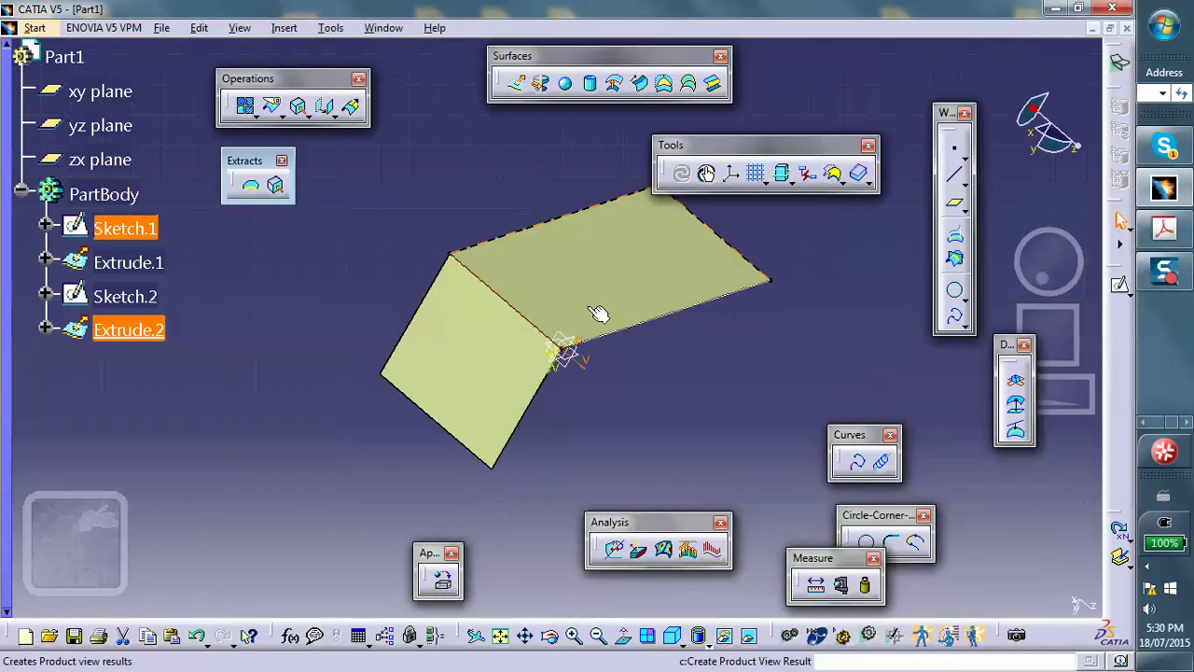
{"action": "mouse_move", "coordinate": [600, 391]}
{"action": "middle_mouse_down"}
{"action": "mouse_move", "coordinate": [644, 376]}
{"action": "mouse_move", "coordinate": [565, 435]}
{"action": "mouse_move", "coordinate": [555, 373]}
{"action": "mouse_move", "coordinate": [653, 385]}
{"action": "mouse_move", "coordinate": [381, 420]}
{"action": "mouse_move", "coordinate": [427, 453]}
{"action": "mouse_move", "coordinate": [324, 431]}
{"action": "middle_mouse_up"}
{"action": "left_click", "coordinate": [301, 422]}
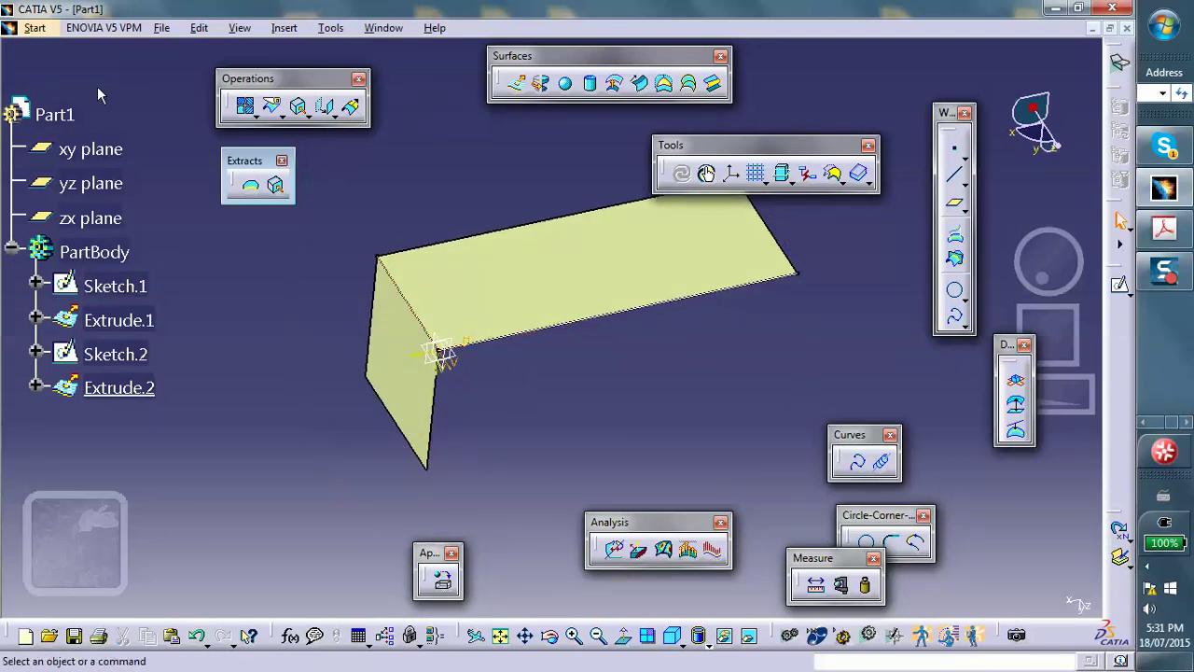
{"action": "left_click", "coordinate": [54, 114]}
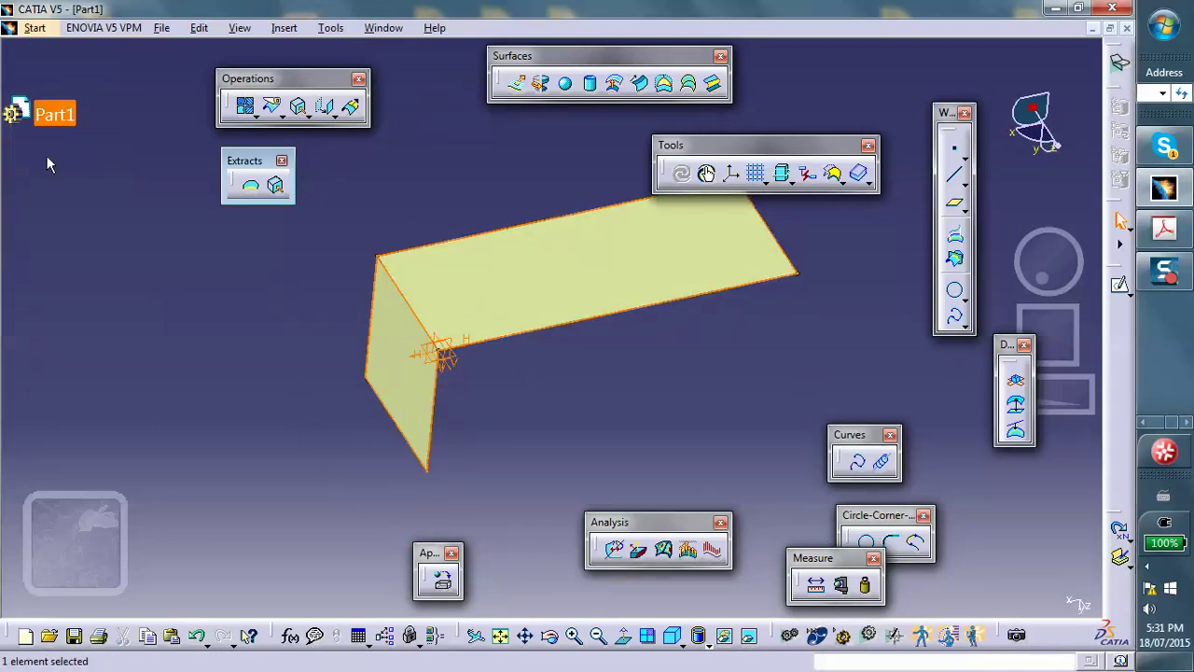
{"action": "left_click", "coordinate": [53, 114]}
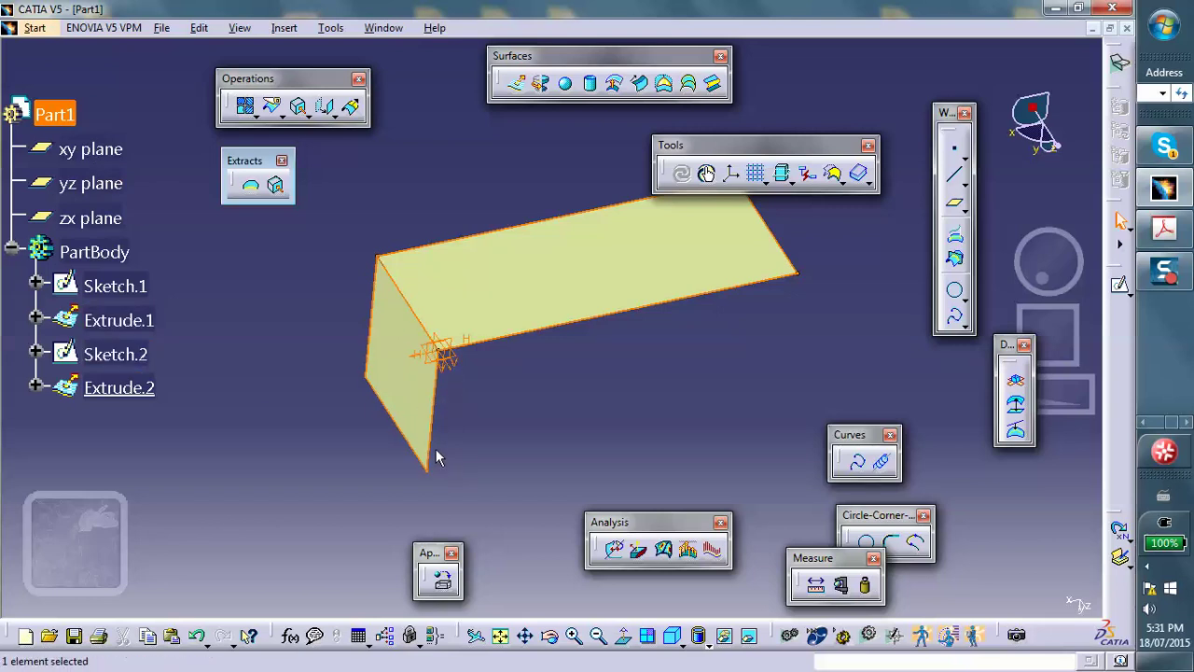
{"action": "left_click", "coordinate": [675, 359]}
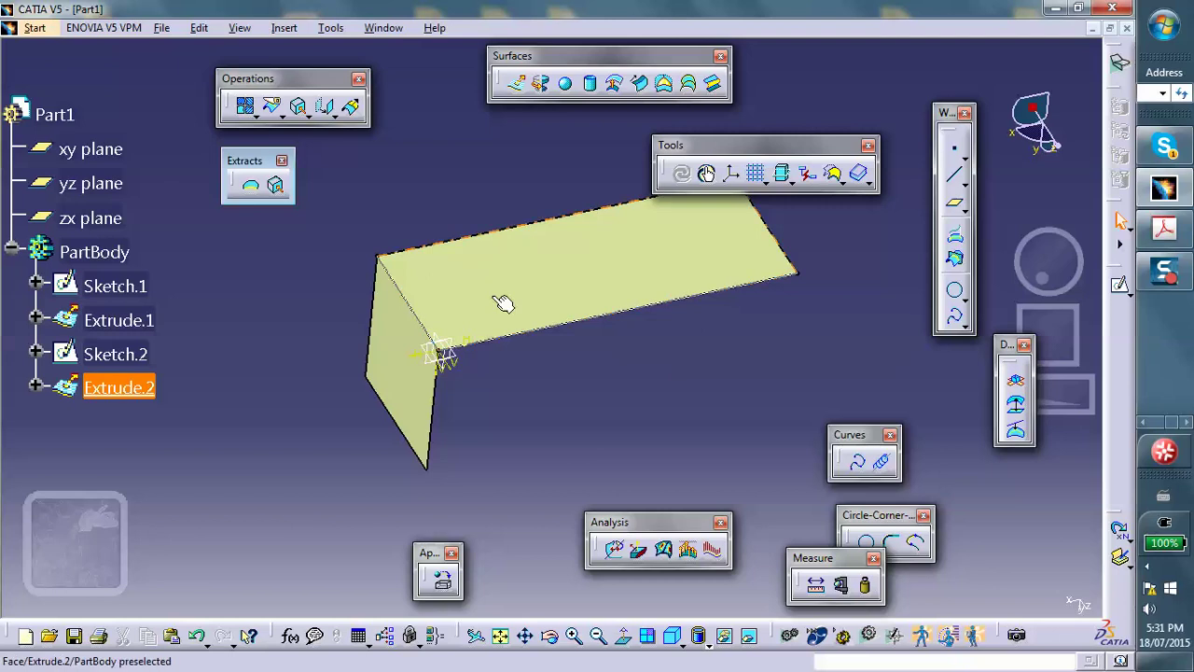
Hide Sketch.1, the line along the edge shared by the two surfaces
{"action": "right_click", "coordinate": [412, 318]}
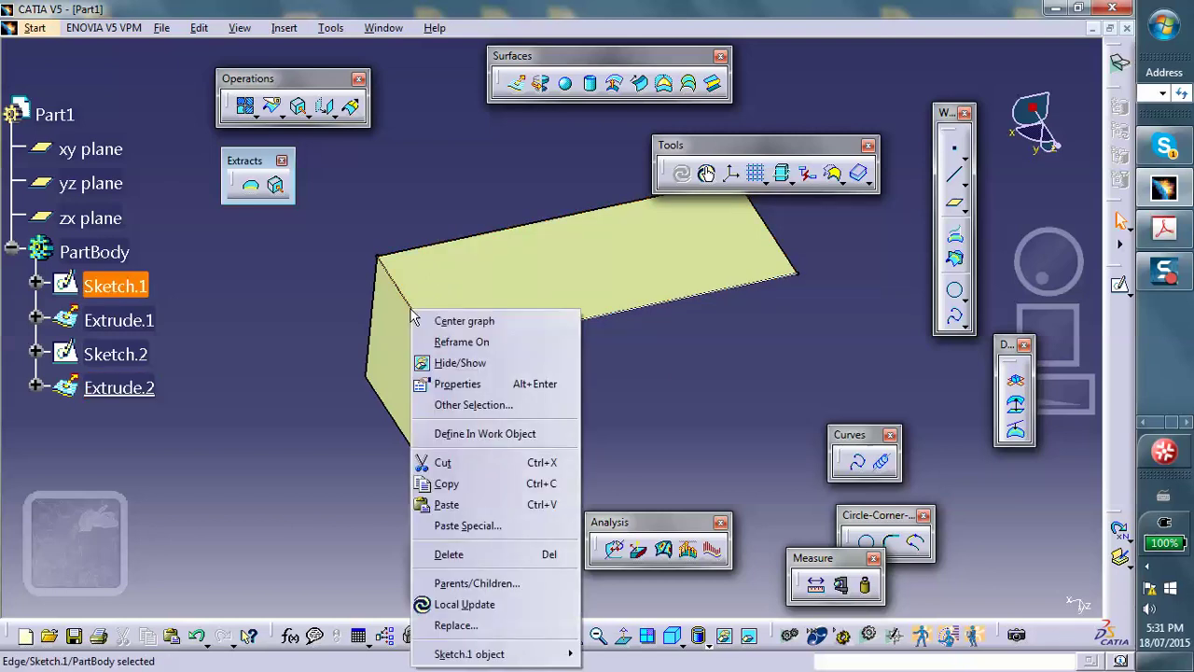
{"action": "left_click", "coordinate": [446, 363]}
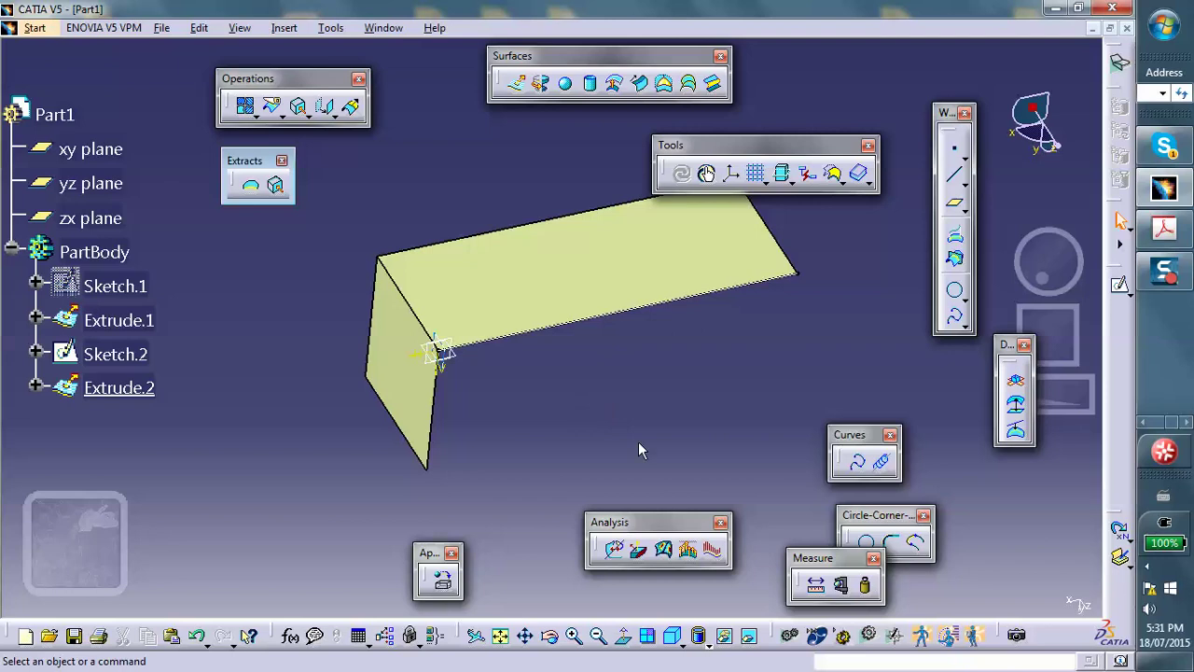
Start a sketch on the horizontal surface and draw a circle near the end farthest from the vertical surface
{"action": "left_click", "coordinate": [588, 289]}
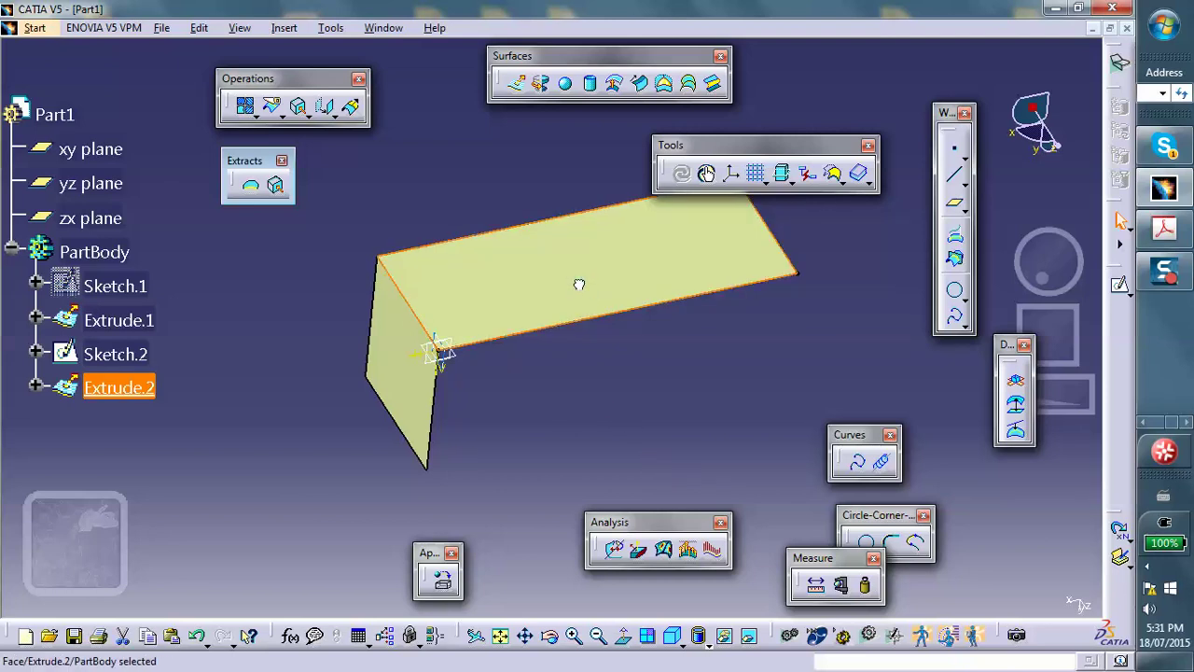
{"action": "left_click", "coordinate": [1123, 289]}
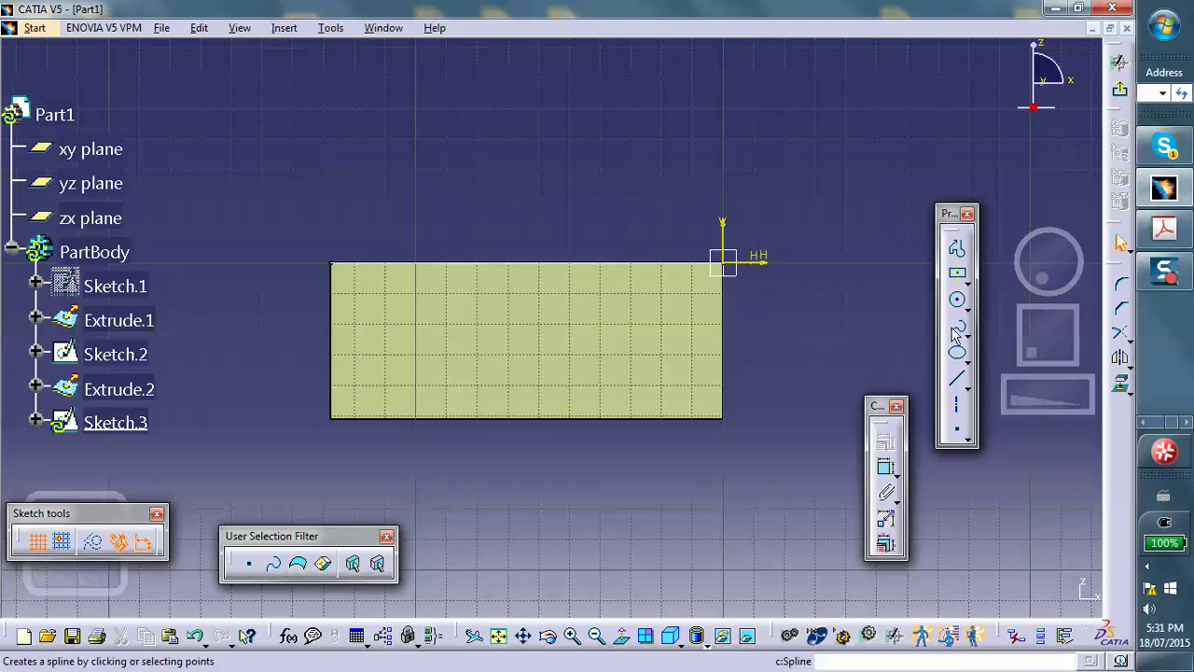
{"action": "left_click", "coordinate": [958, 300]}
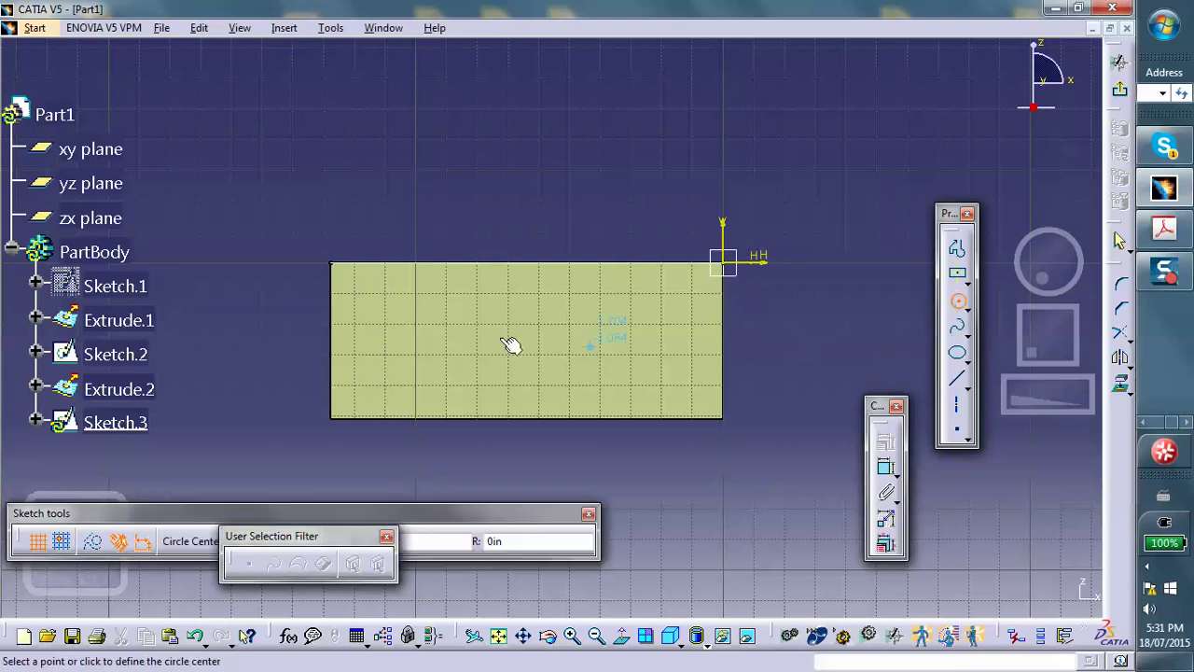
{"action": "left_click", "coordinate": [397, 336]}
{"action": "left_click", "coordinate": [426, 359]}
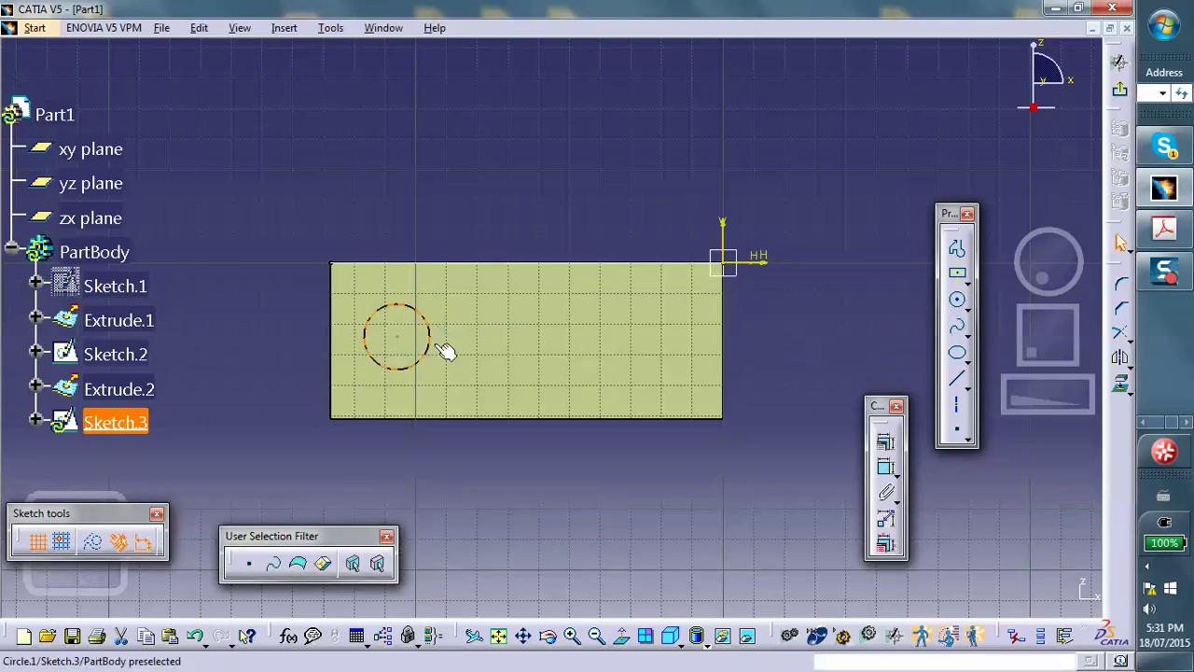
Constrain the circle's centre with an equidistant point constraint between the horizontal surface's two long edges, and finish the sketch
{"action": "left_click", "coordinate": [425, 266]}
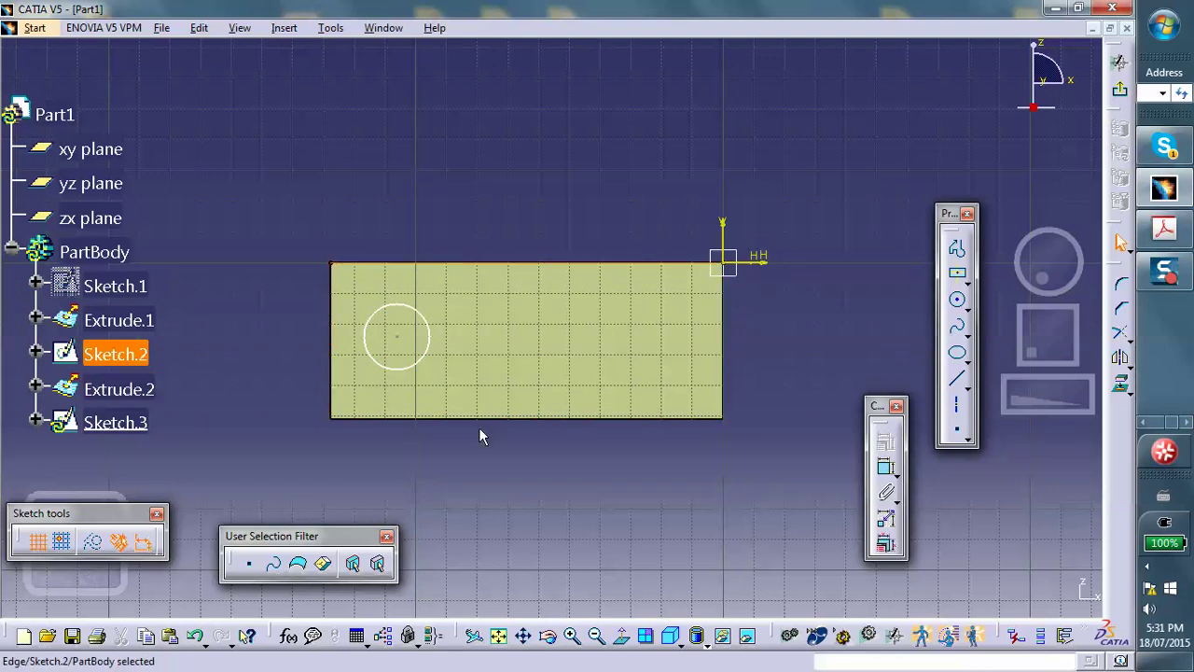
{"action": "left_click", "coordinate": [397, 338], "text": "ctrl"}
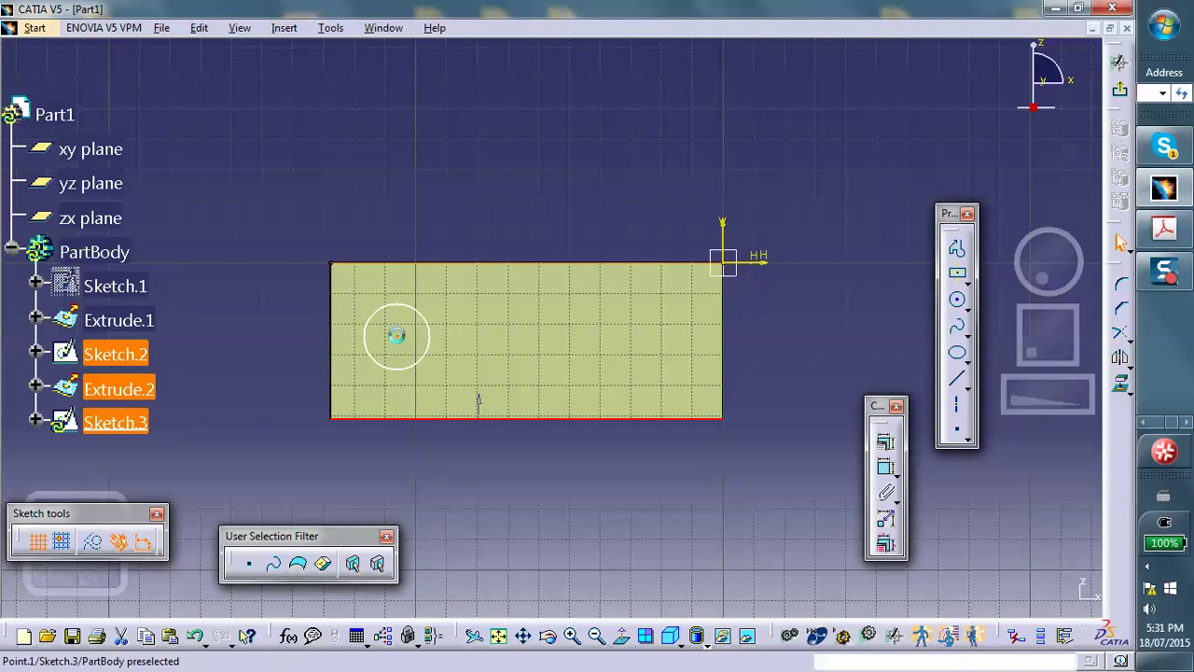
{"action": "left_click", "coordinate": [886, 441]}
{"action": "left_click", "coordinate": [602, 289]}
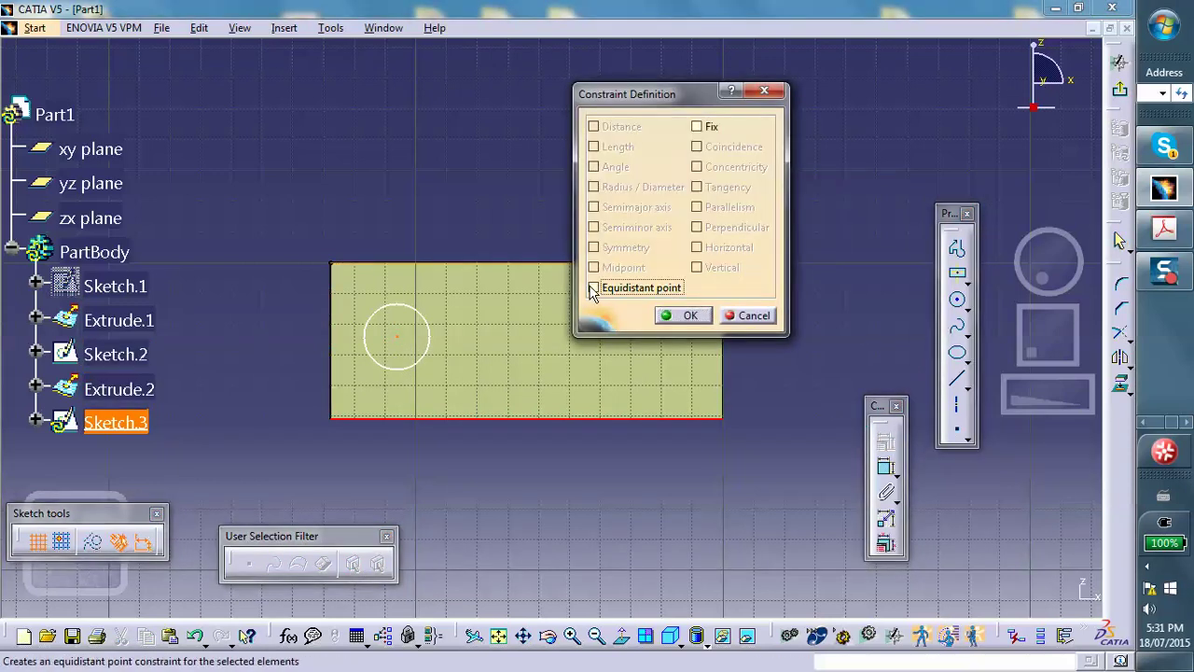
{"action": "left_click", "coordinate": [688, 317]}
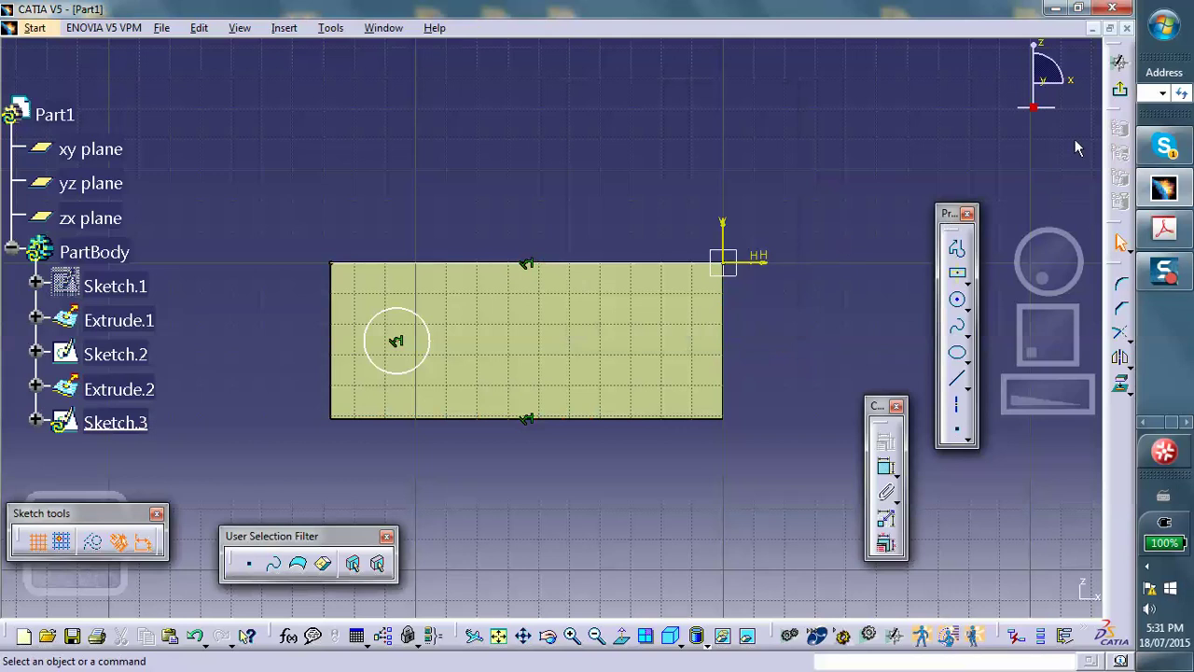
{"action": "left_click", "coordinate": [1119, 88]}
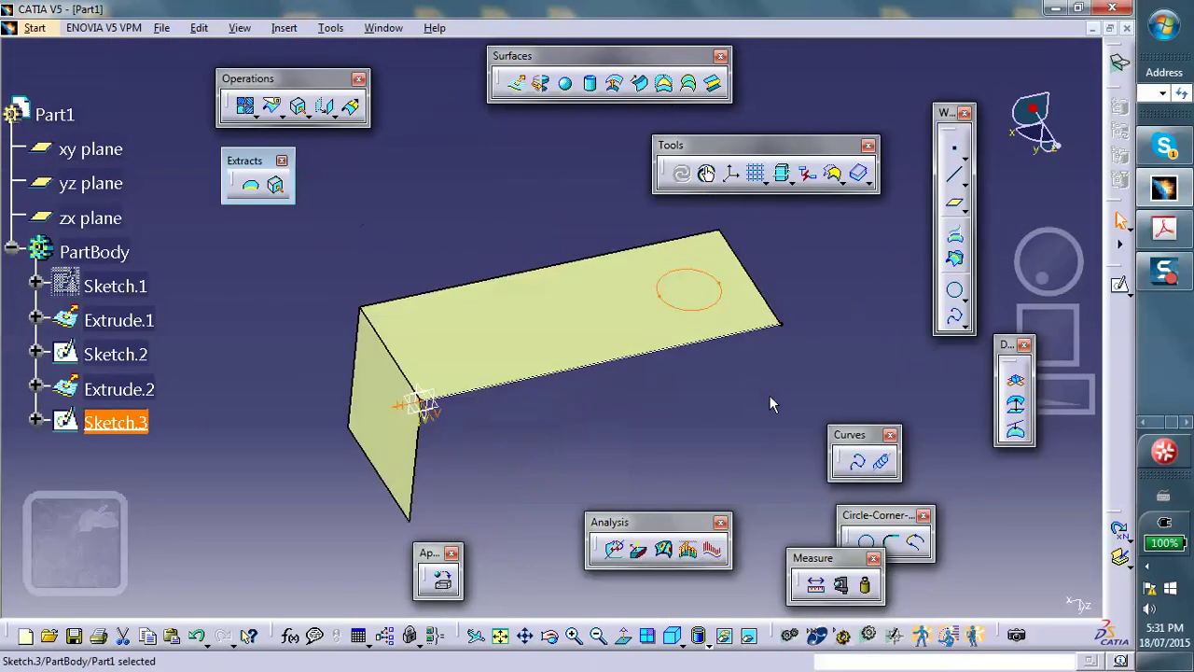
Start a sketch on the vertical surface and draw a circle around the middle of the face
{"action": "left_click", "coordinate": [769, 403]}
{"action": "left_click", "coordinate": [417, 410]}
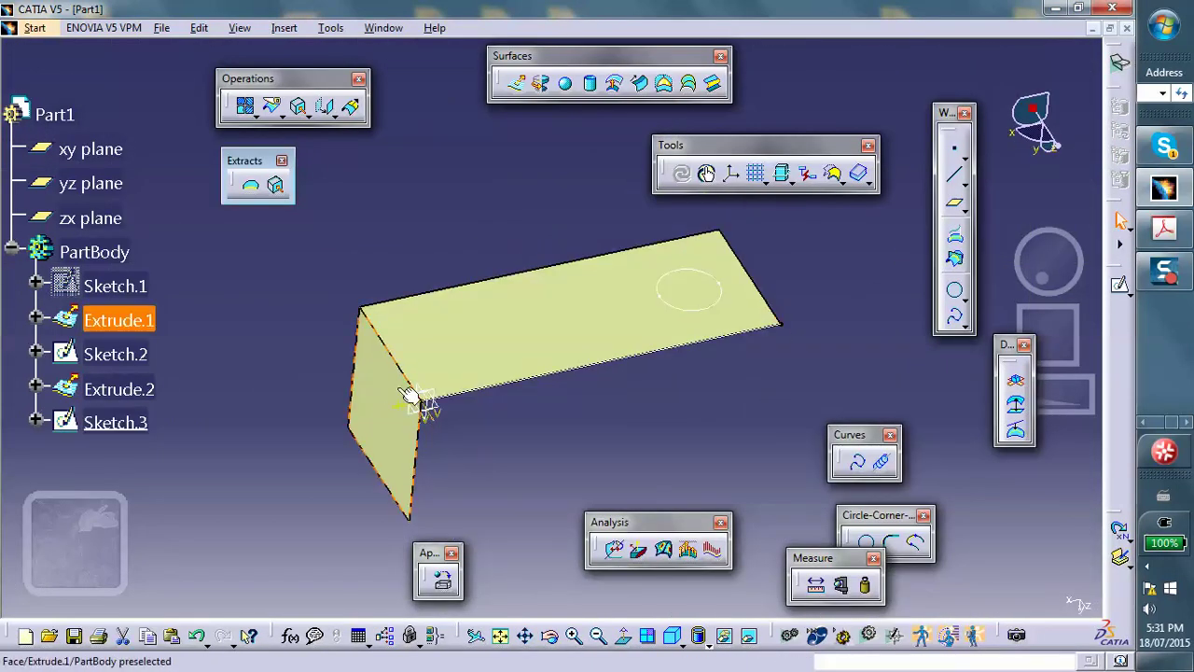
{"action": "left_click", "coordinate": [1120, 283]}
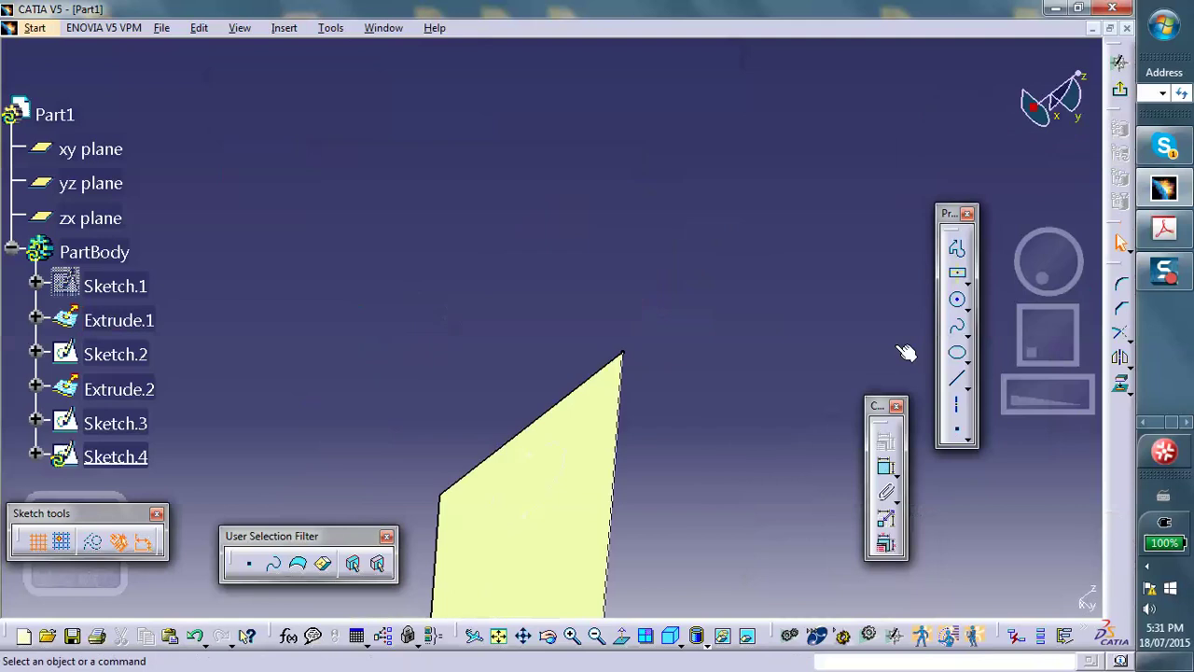
{"action": "left_click", "coordinate": [498, 635]}
{"action": "mouse_move", "coordinate": [557, 463]}
{"action": "middle_mouse_down"}
{"action": "mouse_move", "coordinate": [541, 458]}
{"action": "mouse_move", "coordinate": [551, 405]}
{"action": "middle_mouse_up"}
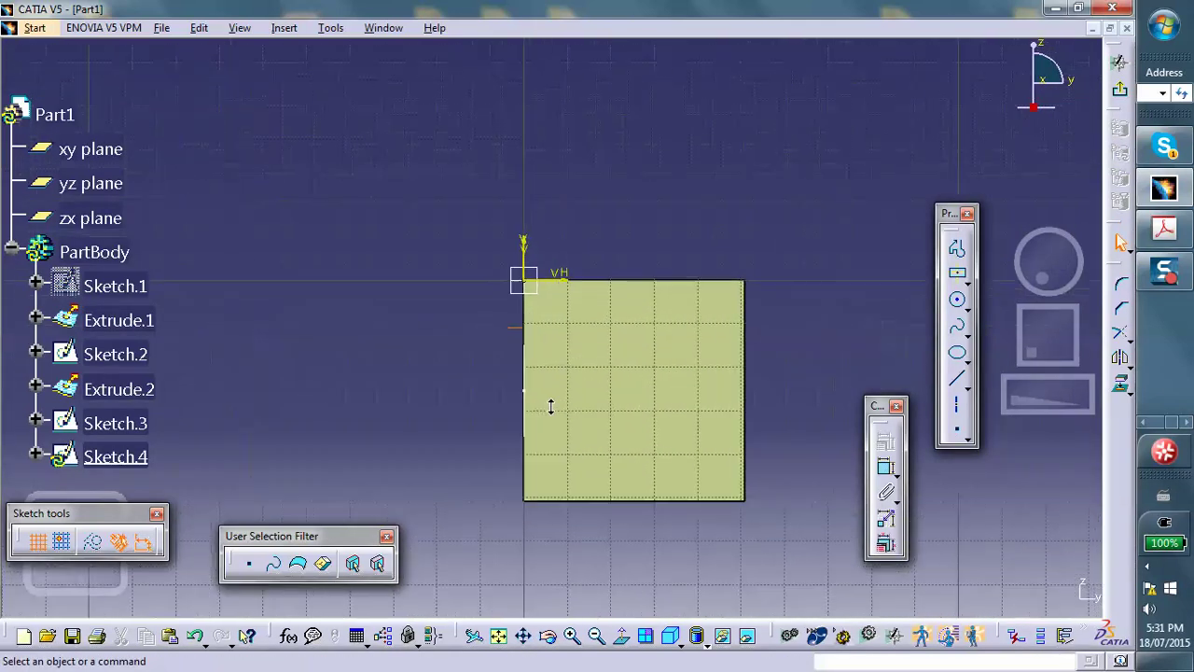
{"action": "left_click", "coordinate": [958, 299]}
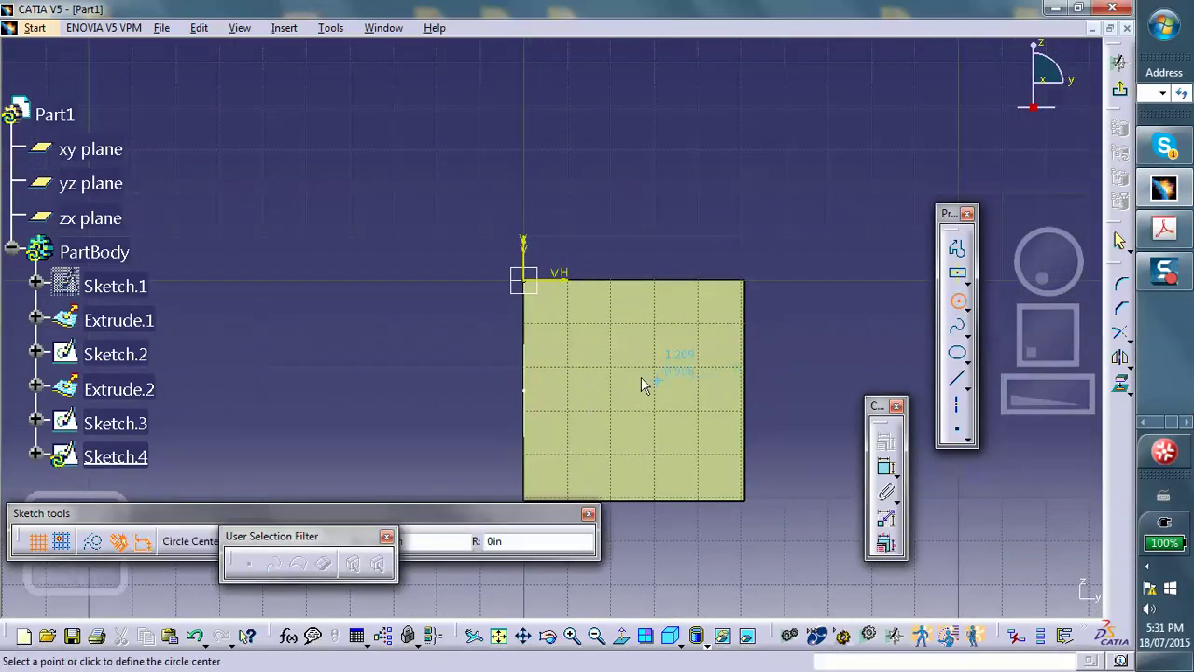
{"action": "left_click", "coordinate": [632, 390]}
{"action": "left_click", "coordinate": [668, 414]}
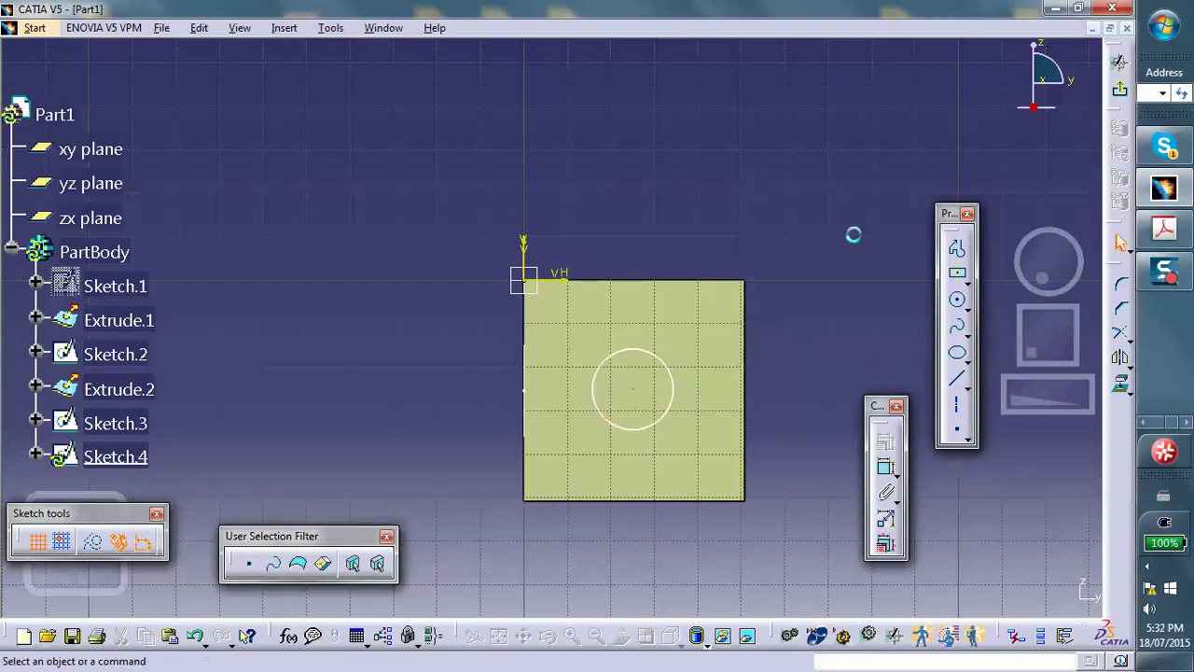
{"action": "left_click", "coordinate": [672, 279]}
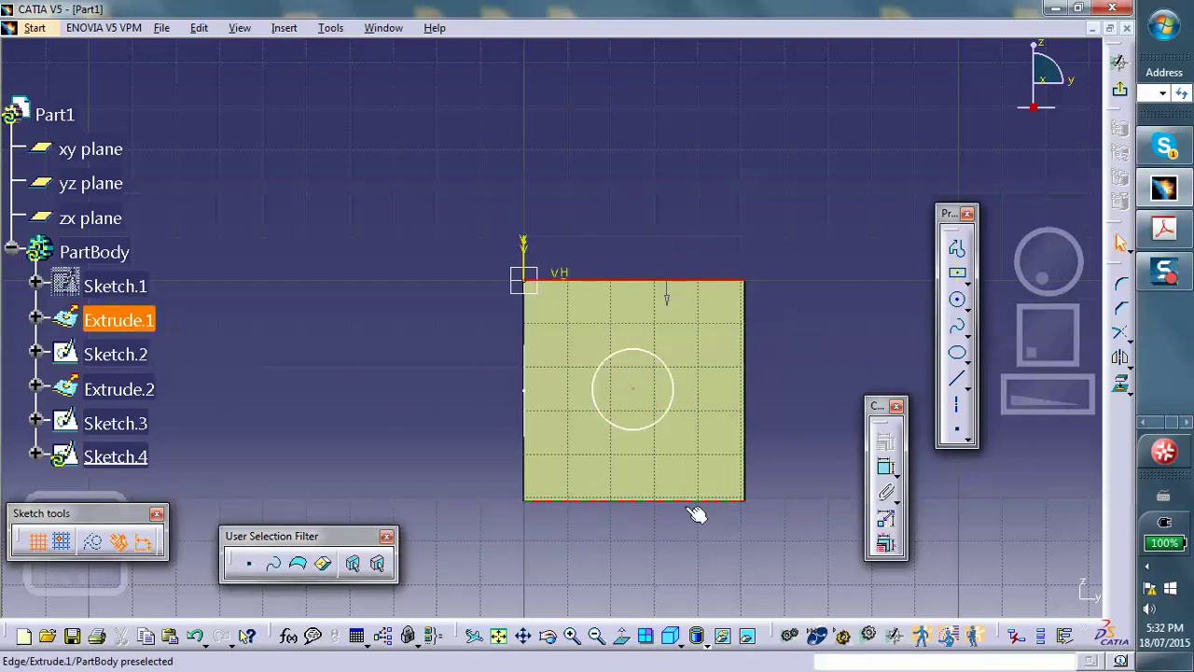
{"action": "left_click", "coordinate": [635, 390], "text": "ctrl"}
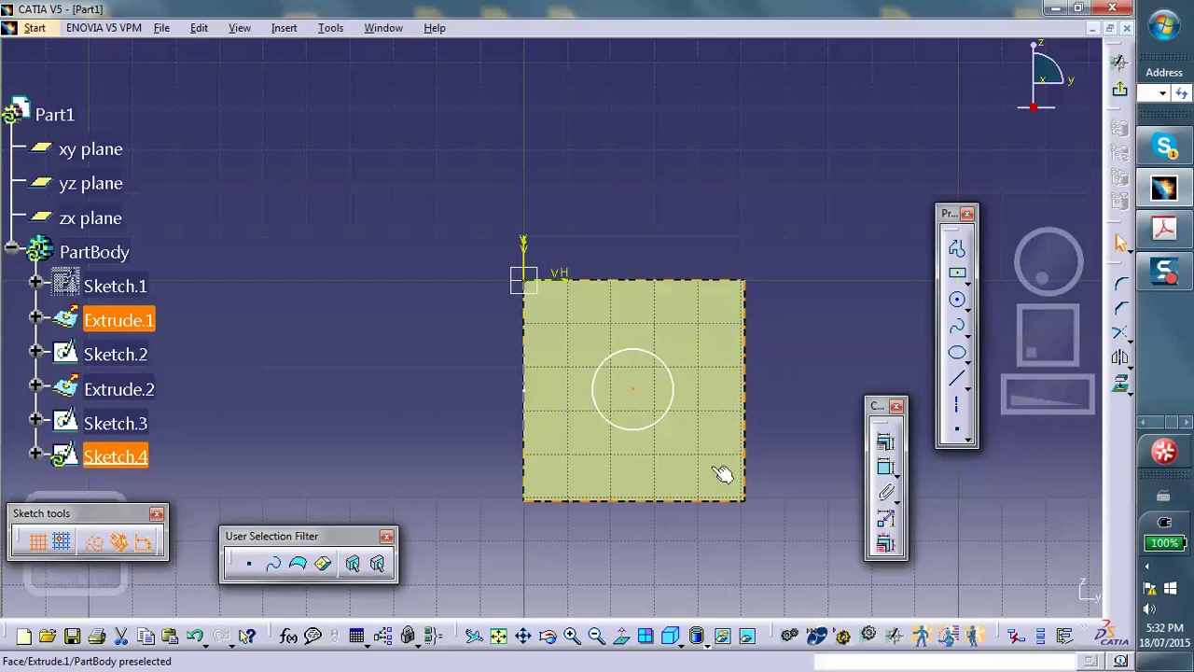
{"action": "left_click", "coordinate": [885, 441]}
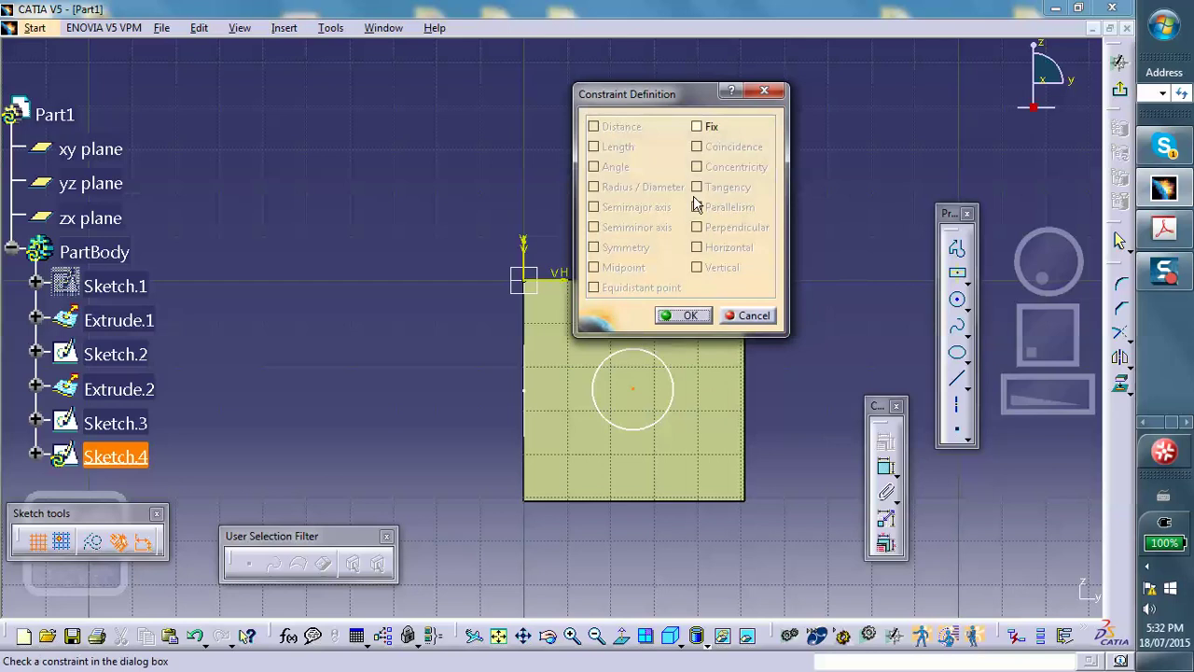
{"action": "left_click", "coordinate": [751, 315]}
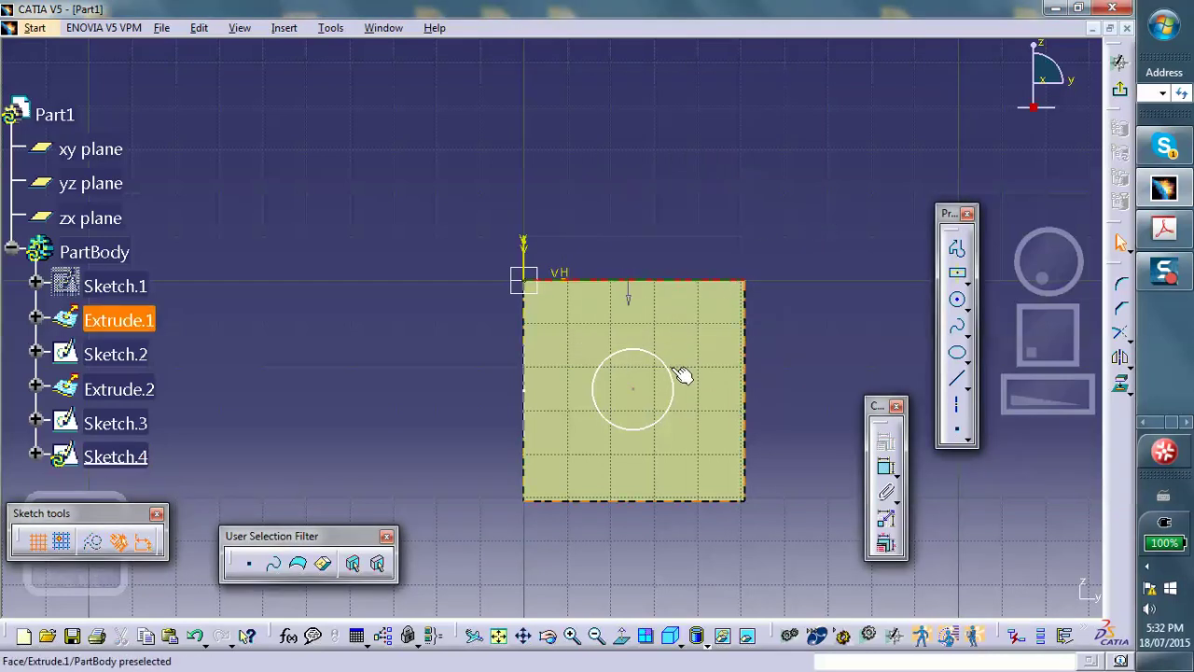
Constrain the circle's centre with an equidistant point constraint between the vertical surface's upper and lower edges, and finish the sketch
{"action": "left_click", "coordinate": [685, 500]}
{"action": "left_click", "coordinate": [672, 502], "text": "ctrl"}
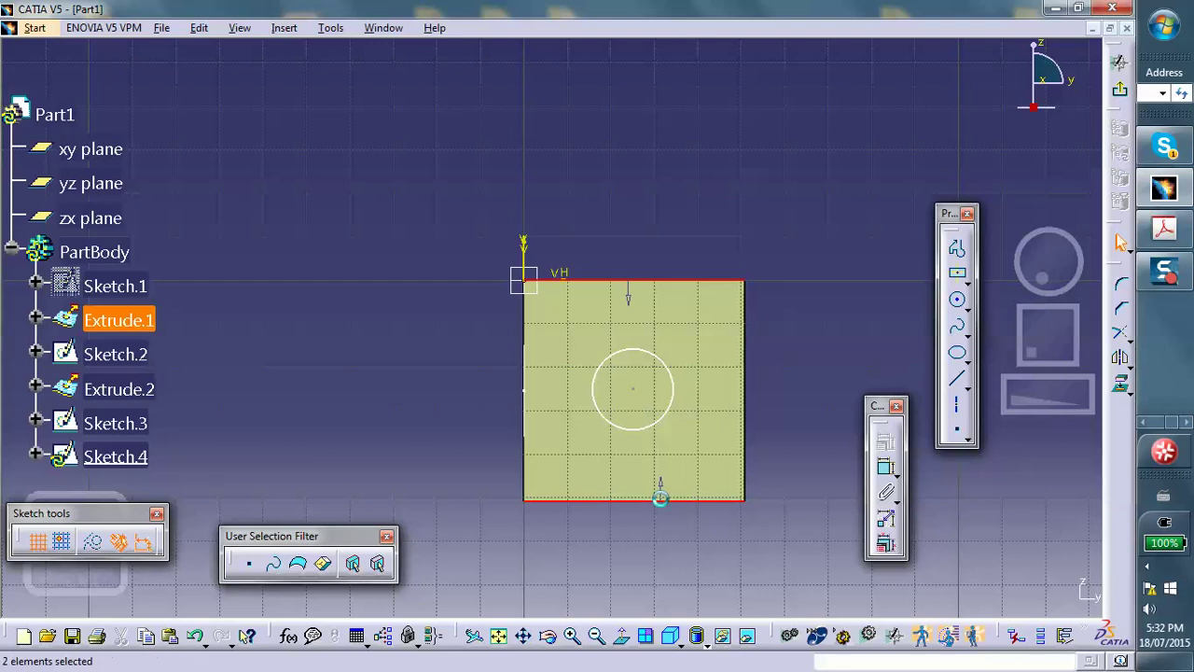
{"action": "left_click", "coordinate": [642, 394], "text": "ctrl"}
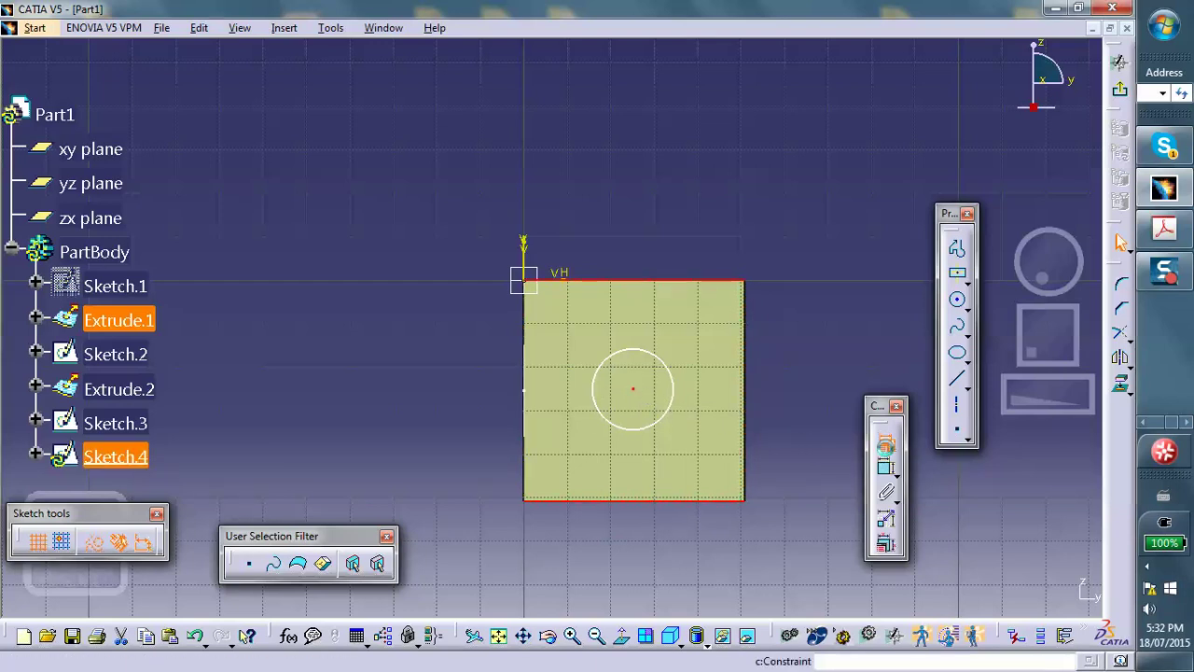
{"action": "left_click", "coordinate": [887, 445]}
{"action": "left_click", "coordinate": [594, 288]}
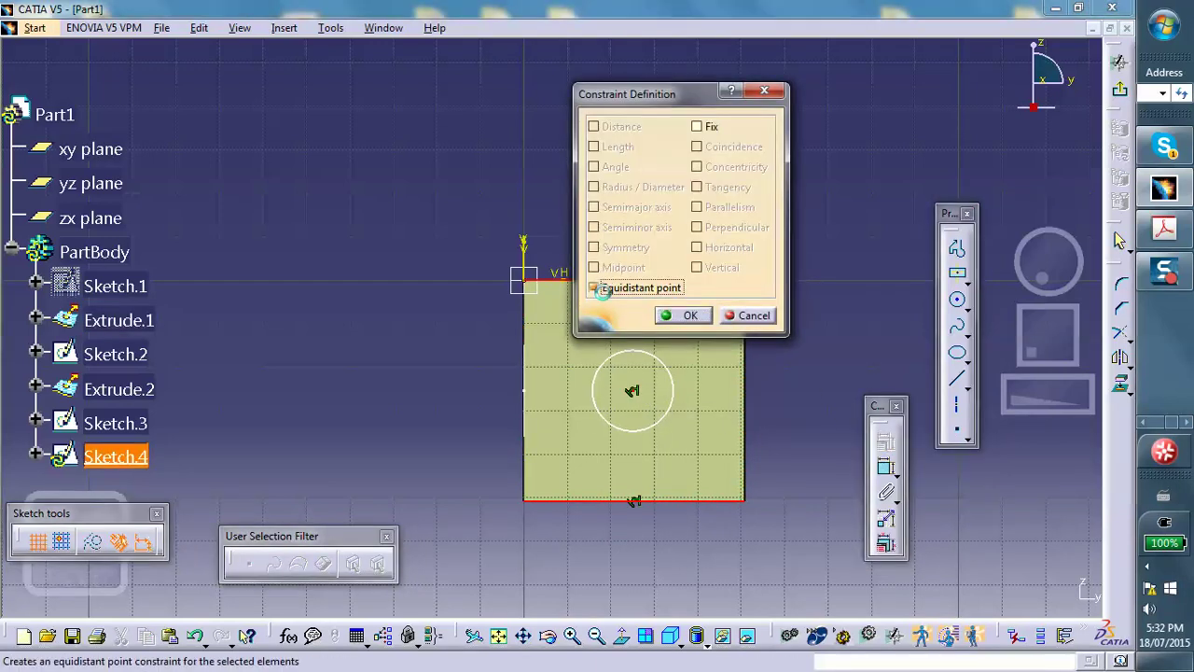
{"action": "left_click", "coordinate": [682, 315]}
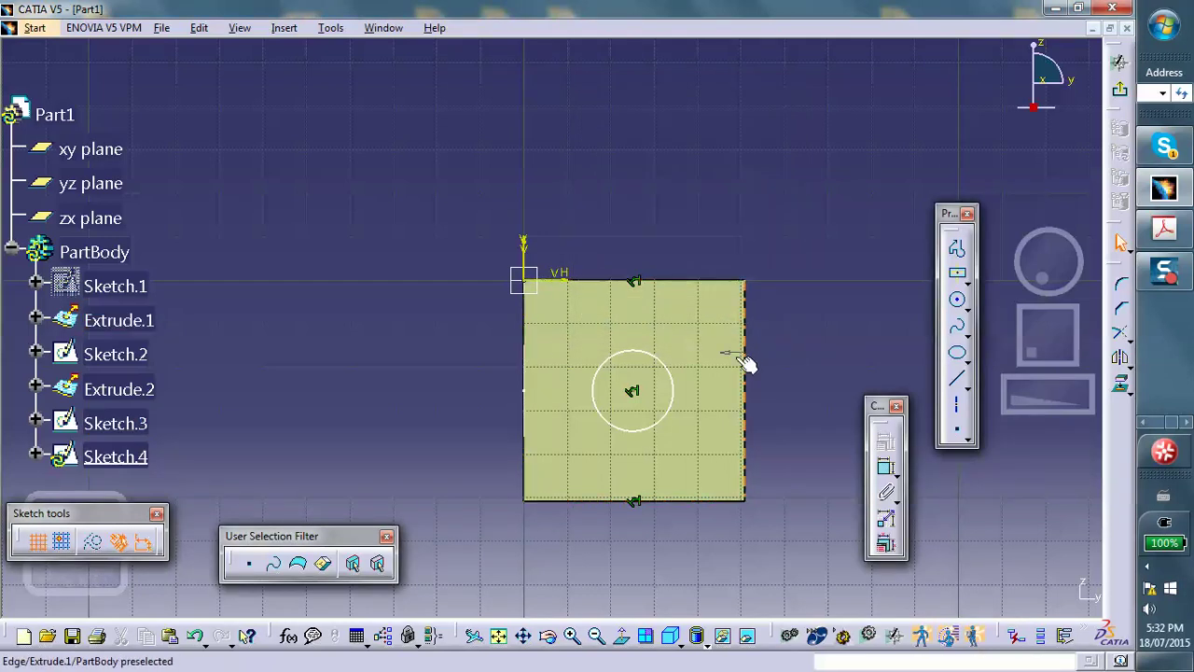
{"action": "left_click", "coordinate": [1122, 94]}
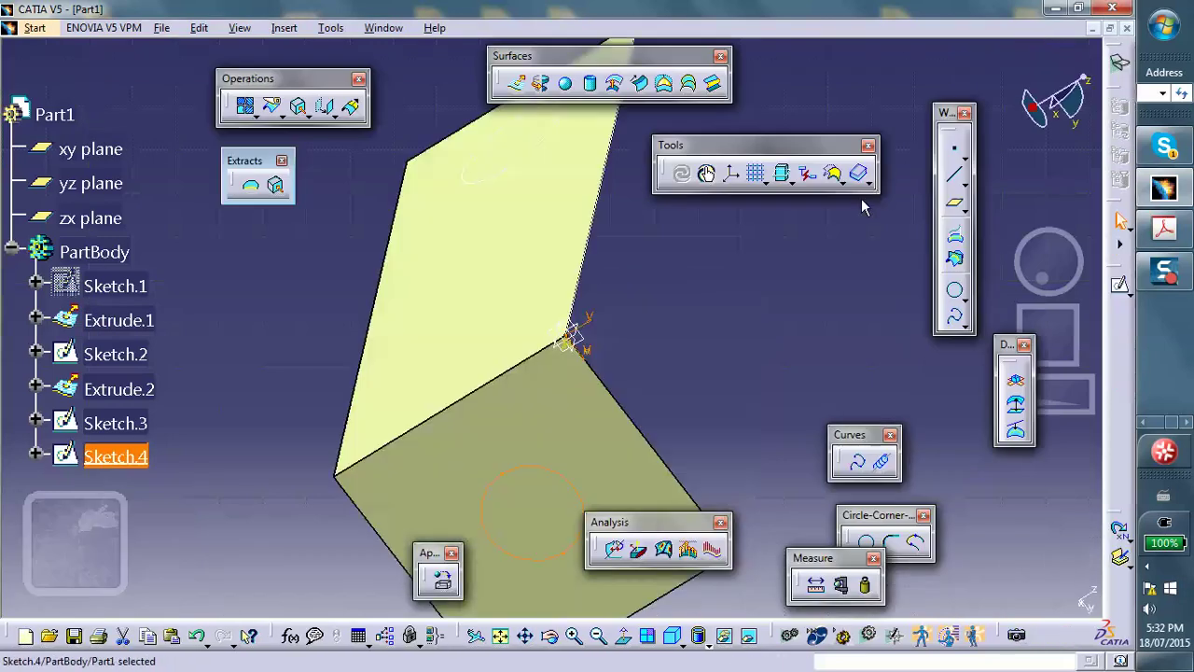
Split the horizontal surface Extrude.2 with the circle of Sketch.3, cutting a round hole near its far end
{"action": "left_click", "coordinate": [647, 397]}
{"action": "middle_click_drag", "start_coordinate": [698, 372], "coordinate": [646, 441]}
{"action": "scroll", "coordinate": [647, 387], "scroll_direction": "up", "scroll_amount": 1}
{"action": "middle_click_drag", "start_coordinate": [648, 386], "coordinate": [546, 432]}
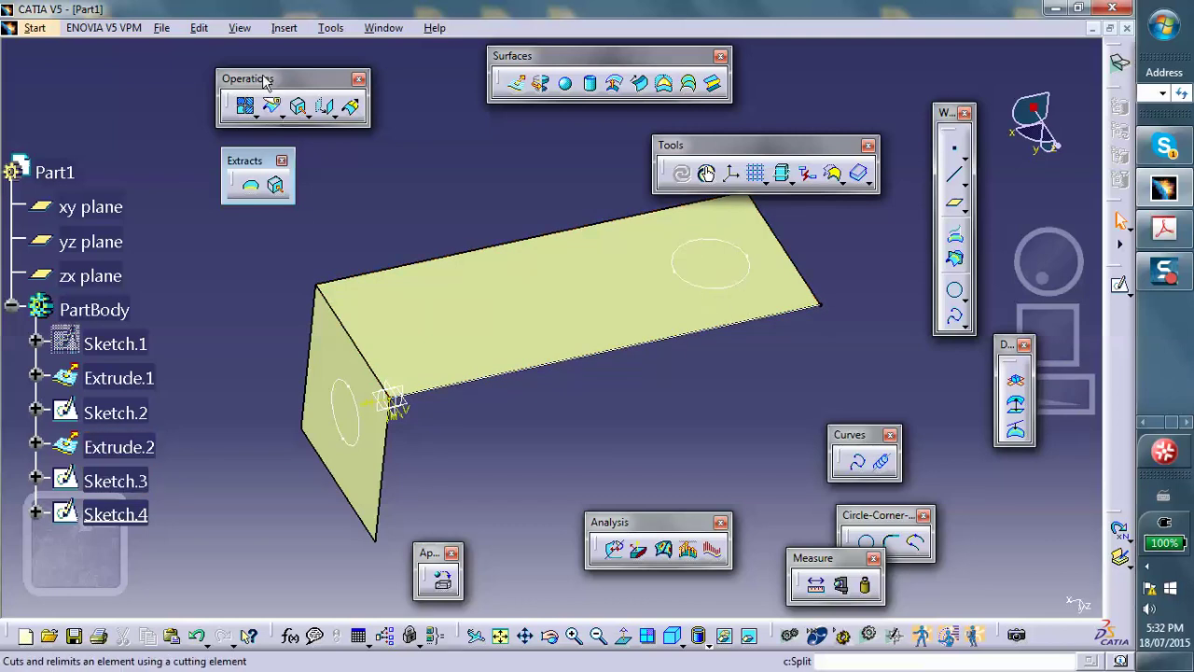
{"action": "left_click_drag", "start_coordinate": [265, 81], "coordinate": [324, 84]}
{"action": "left_click", "coordinate": [339, 113]}
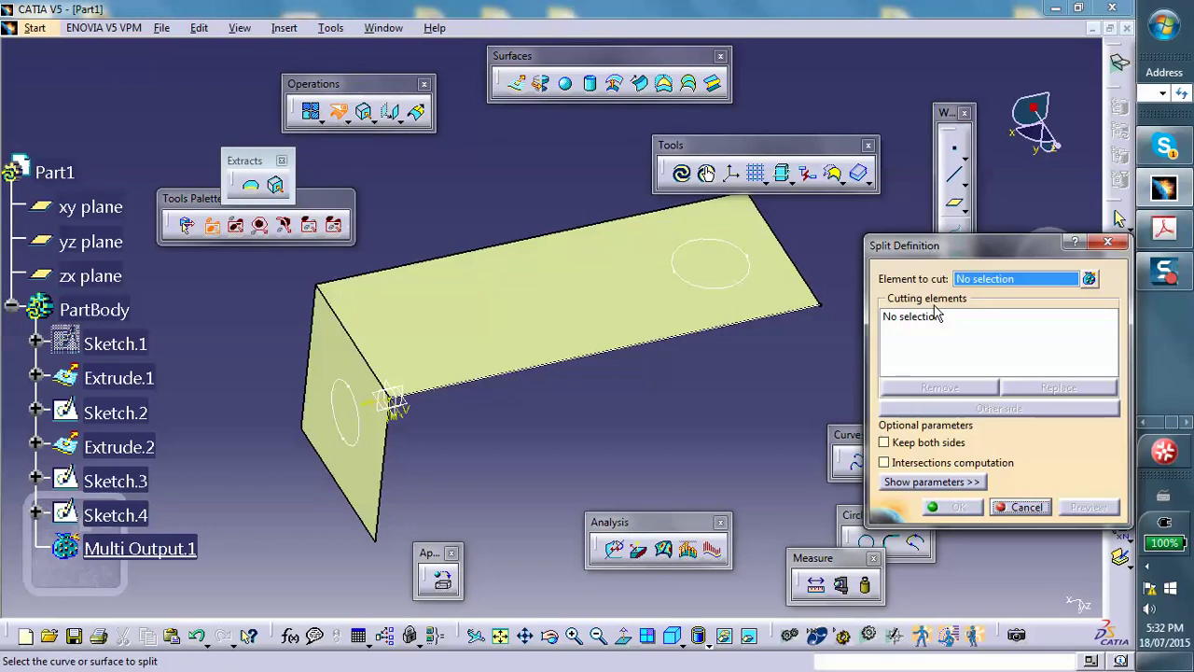
{"action": "left_click", "coordinate": [609, 304]}
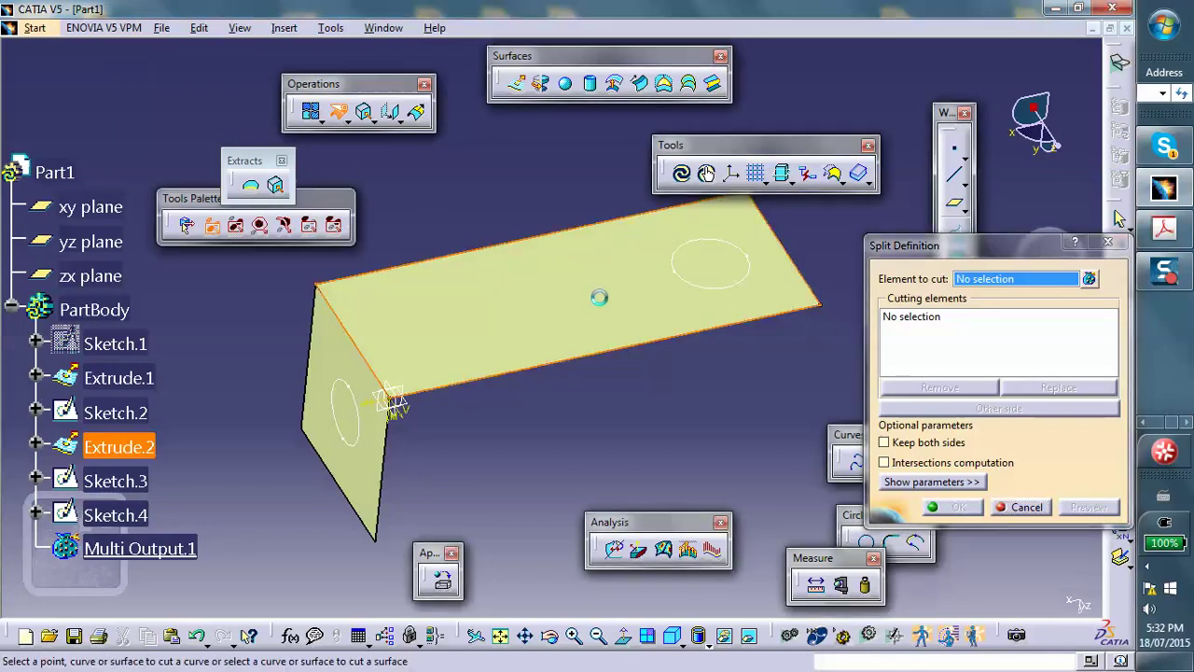
{"action": "left_click", "coordinate": [720, 287]}
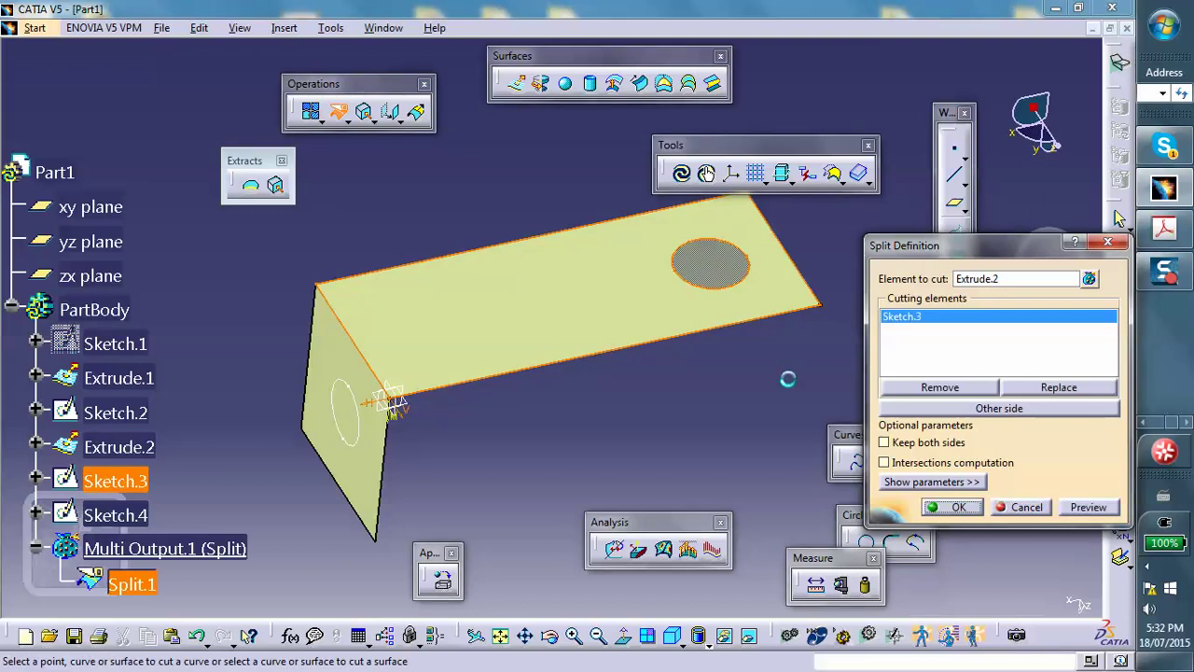
{"action": "left_click", "coordinate": [961, 507]}
Split the vertical surface Extrude.1 with the circle of Sketch.4, cutting a round hole in it
{"action": "middle_click_drag", "start_coordinate": [635, 439], "coordinate": [675, 412]}
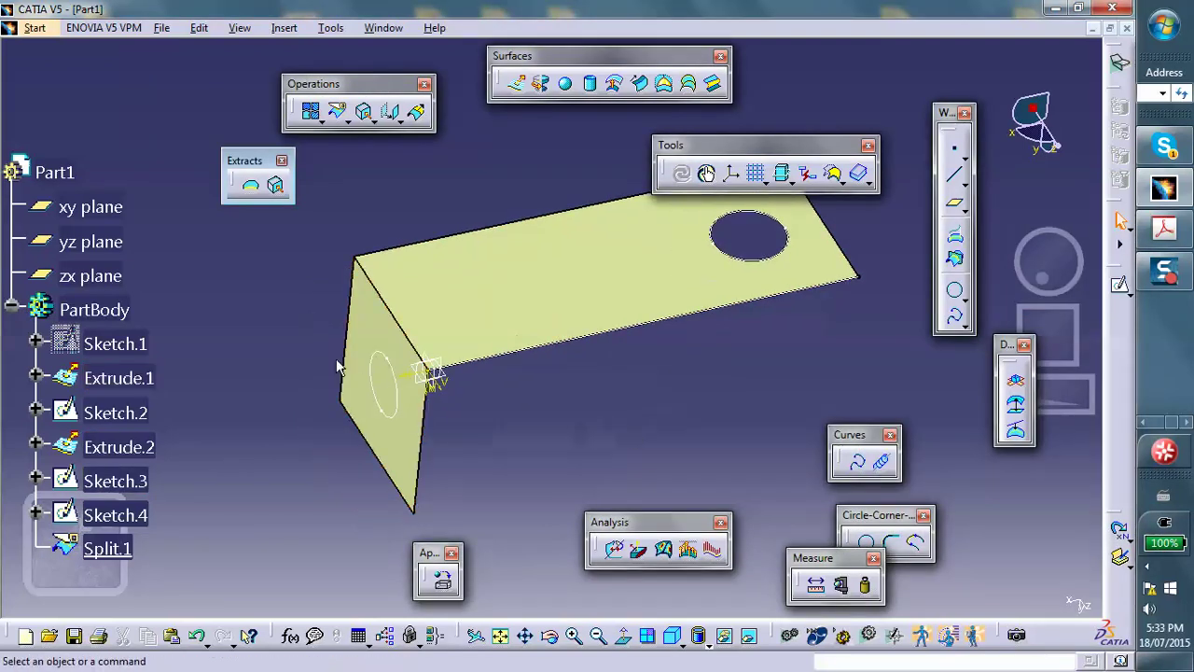
{"action": "left_click", "coordinate": [339, 113]}
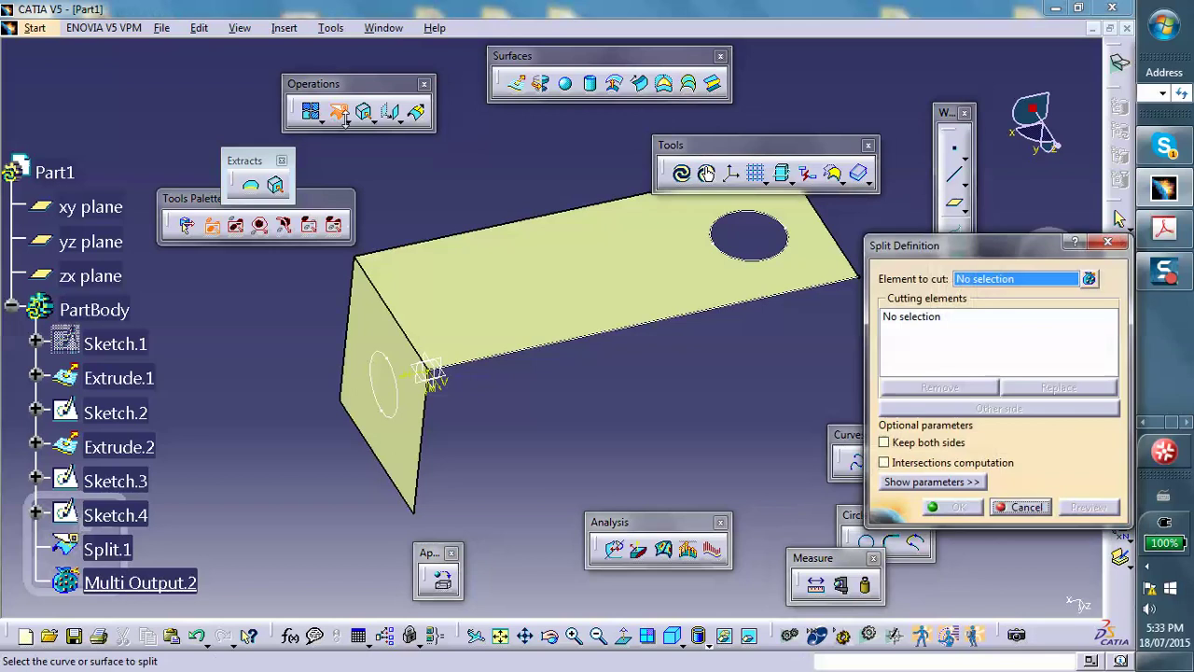
{"action": "left_click", "coordinate": [384, 336]}
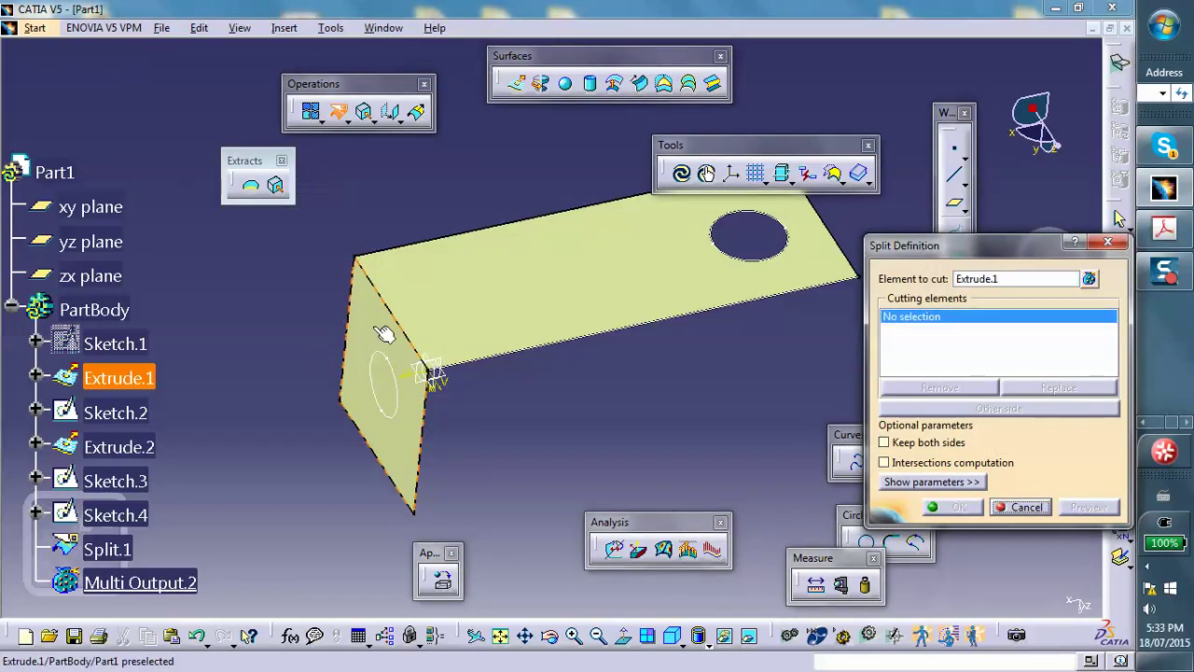
{"action": "left_click", "coordinate": [408, 394]}
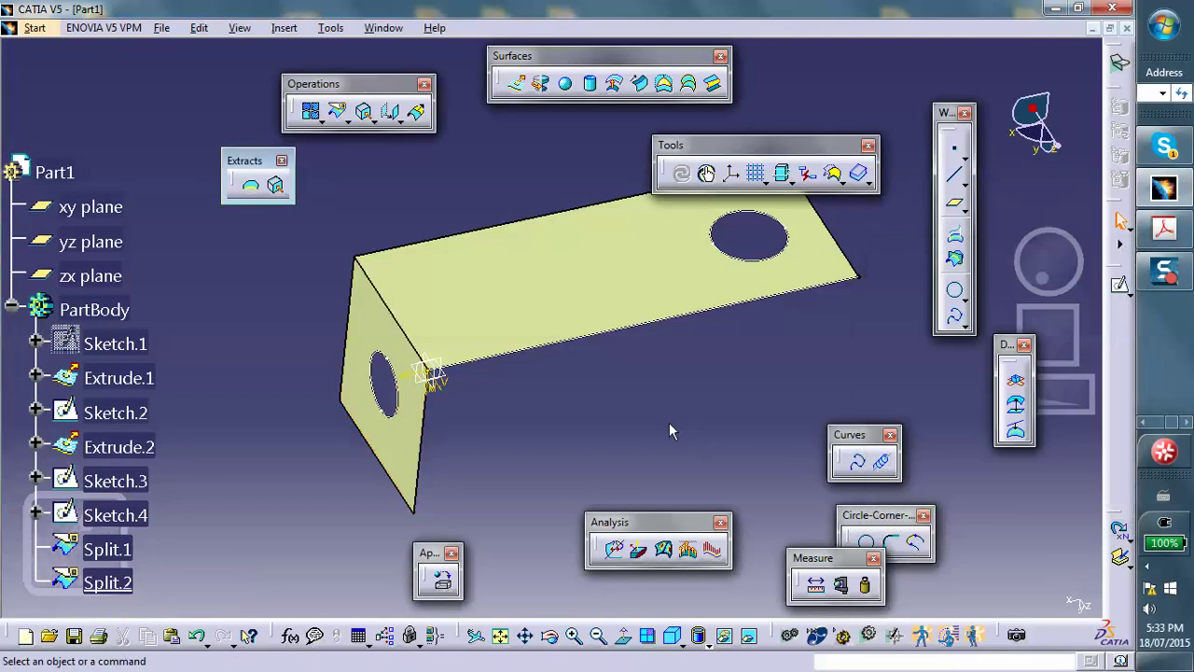
Create a plane offset 1 in from the xy plane, with the direction reversed so it runs through the middle of the surfaces
{"action": "middle_click_drag", "start_coordinate": [446, 336], "coordinate": [606, 308]}
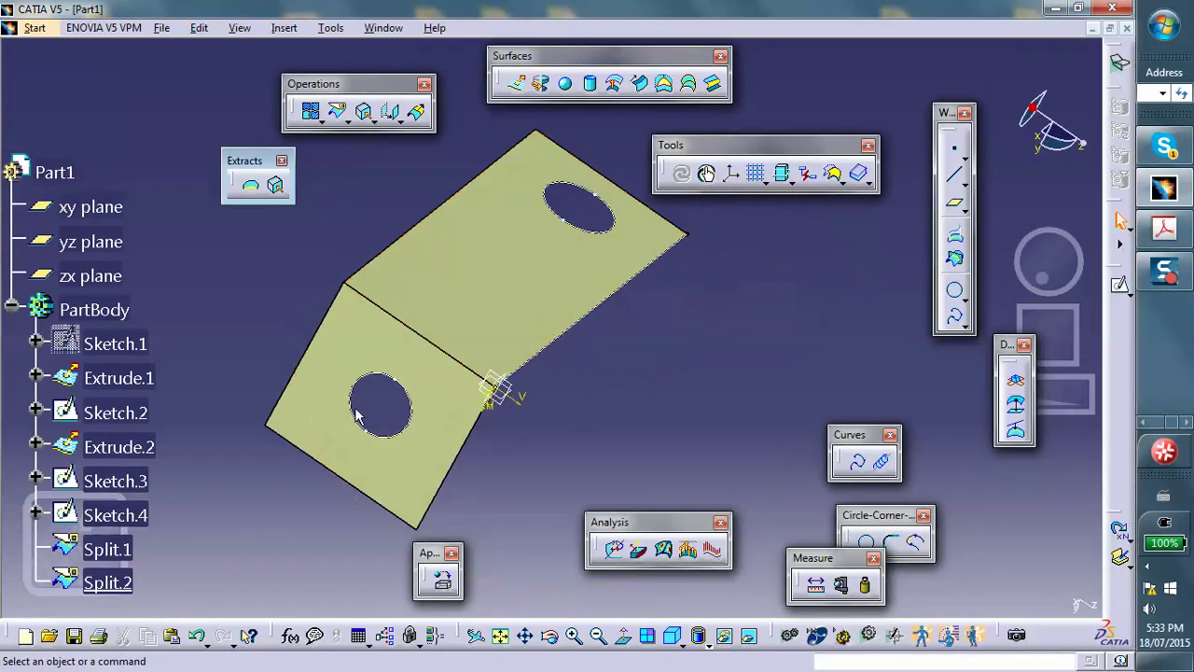
{"action": "middle_click_drag", "start_coordinate": [641, 343], "coordinate": [635, 295]}
{"action": "middle_click_drag", "start_coordinate": [602, 349], "coordinate": [569, 378]}
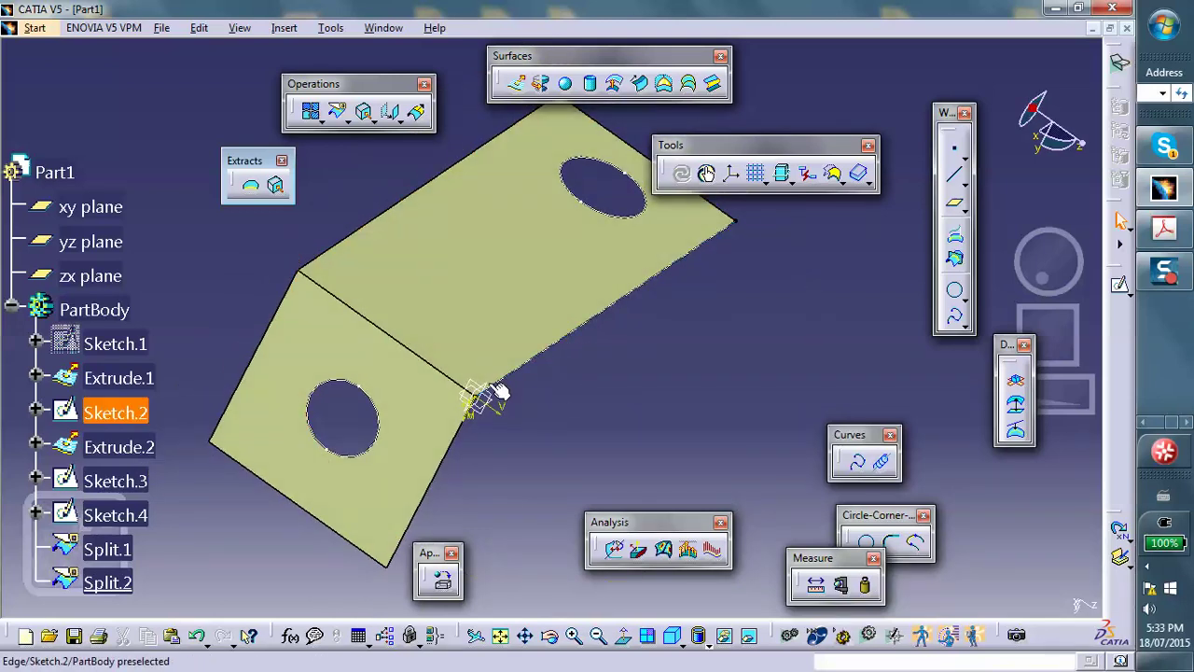
{"action": "left_click", "coordinate": [954, 204]}
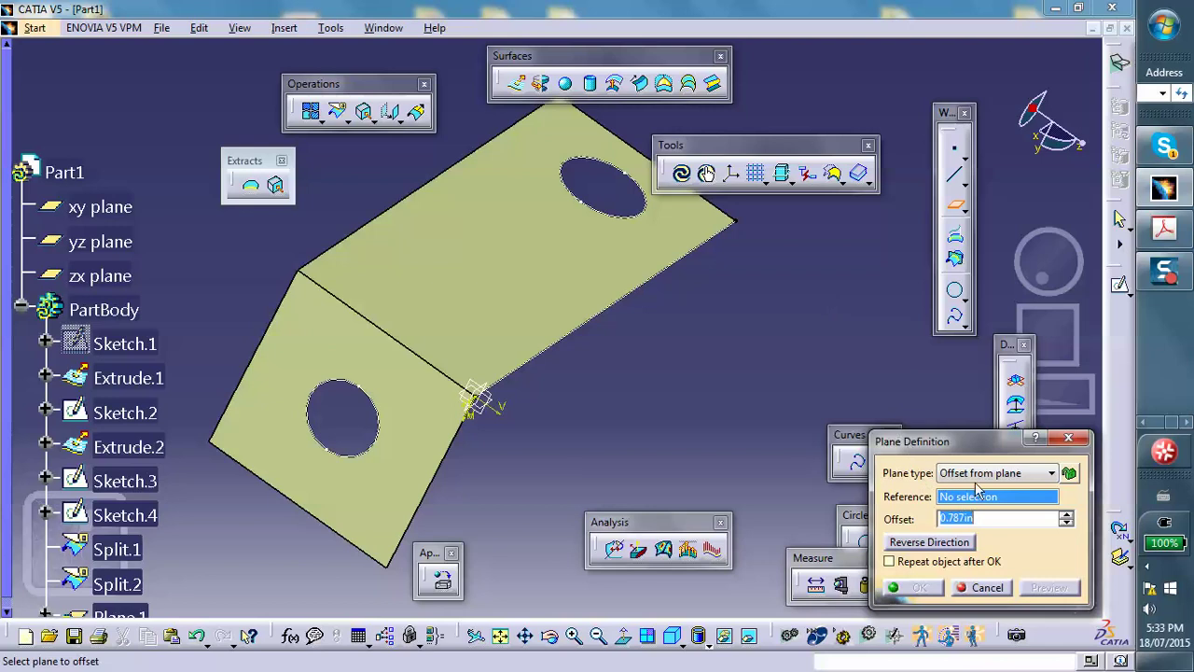
{"action": "left_click", "coordinate": [480, 396]}
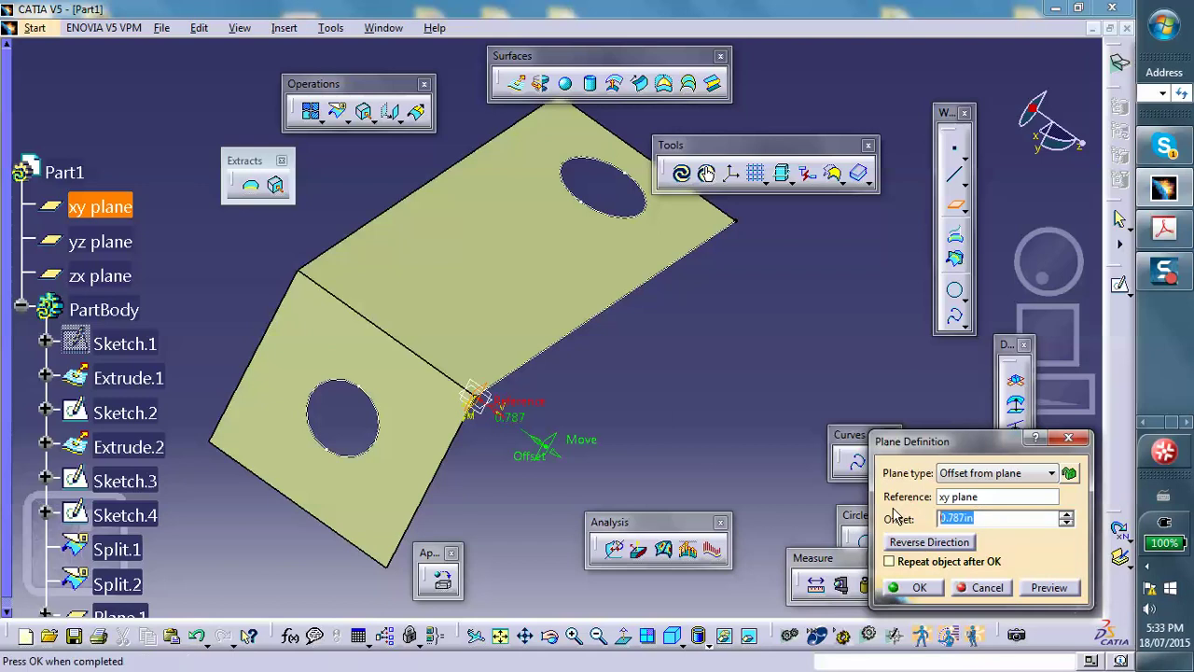
{"action": "type", "text": "1"}
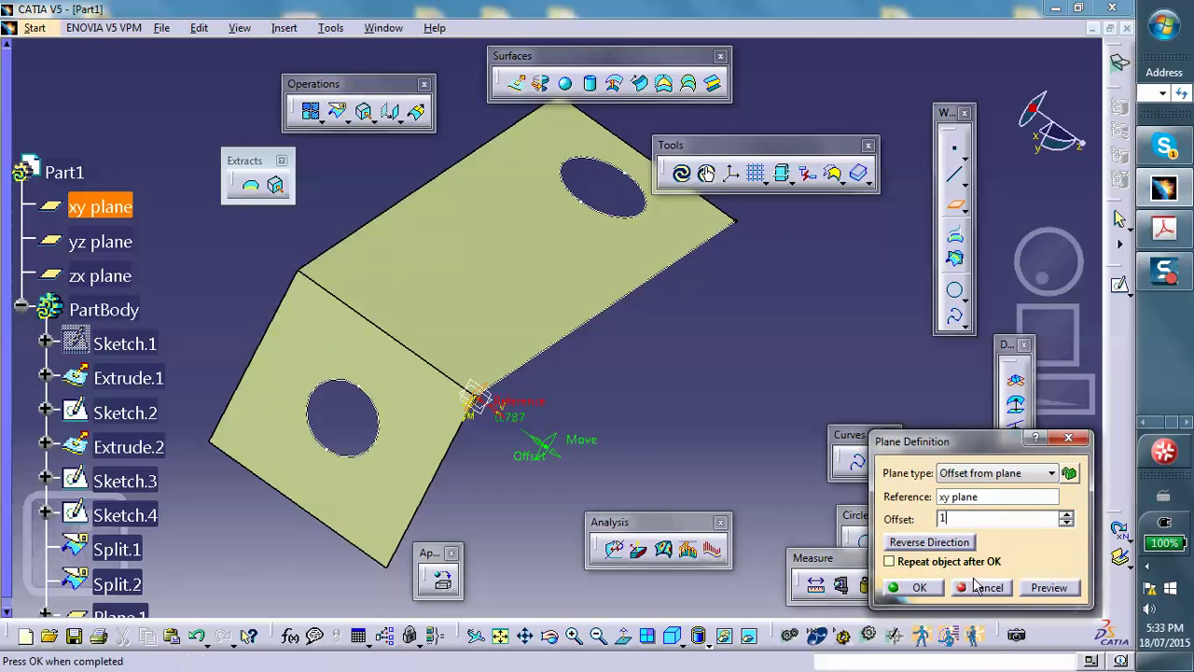
{"action": "left_click", "coordinate": [911, 544]}
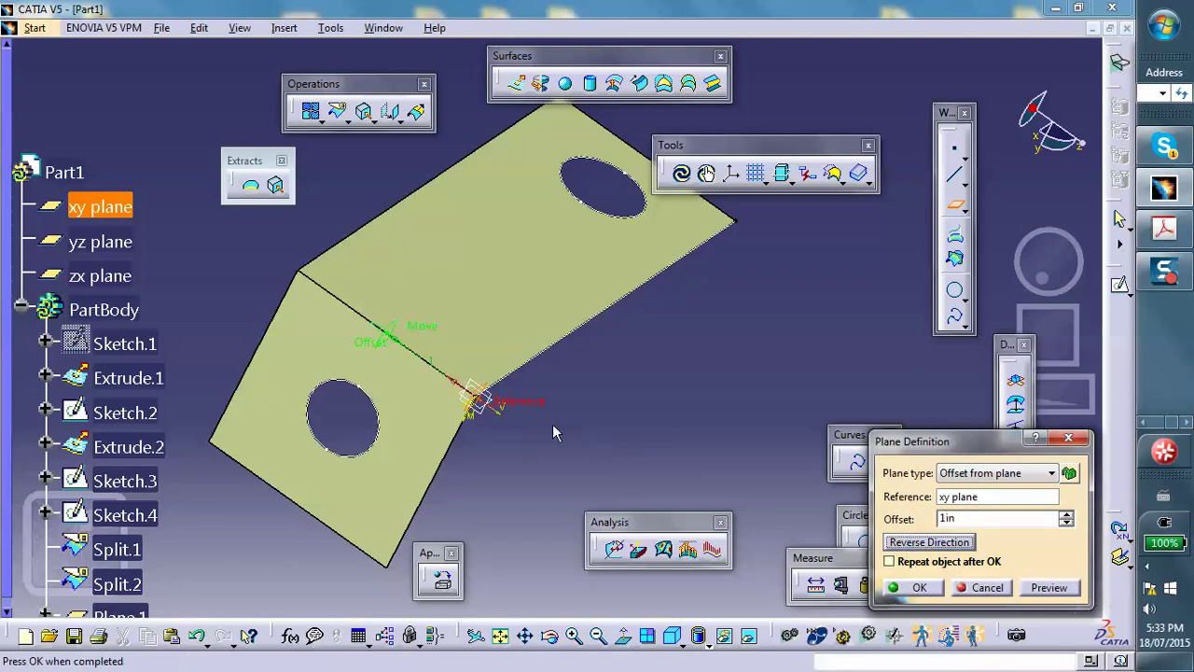
{"action": "left_click", "coordinate": [937, 593]}
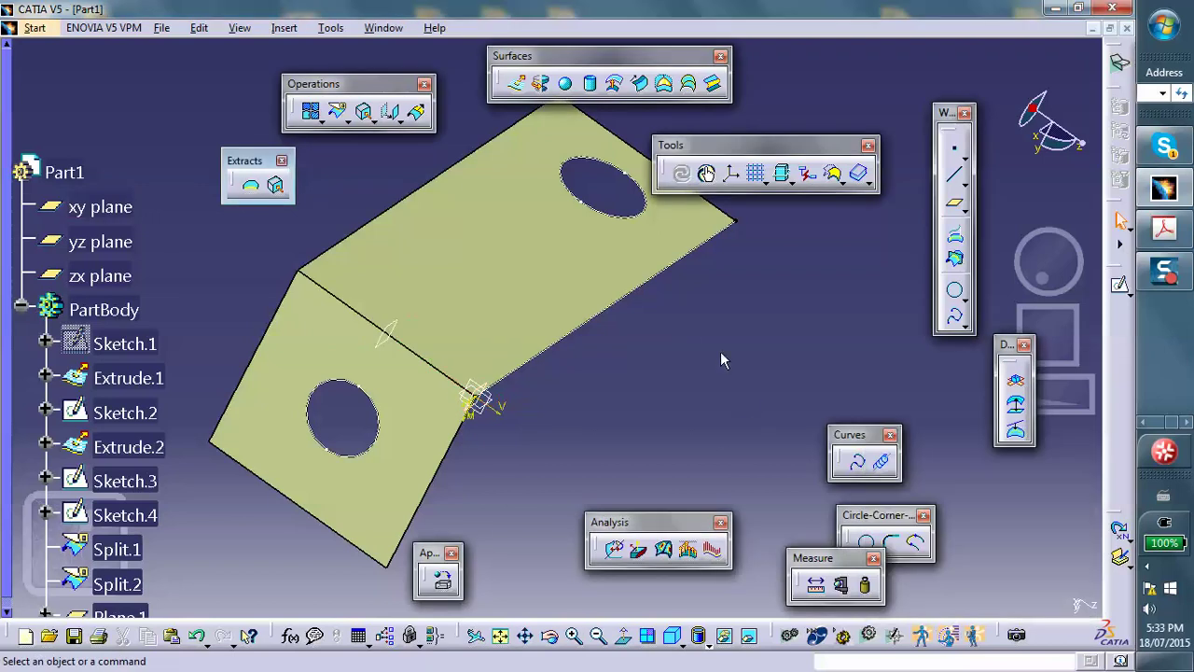
Split the horizontal surface Split.1 with the offset plane Plane.1, keeping the half away from the xy plane
{"action": "left_click", "coordinate": [338, 112]}
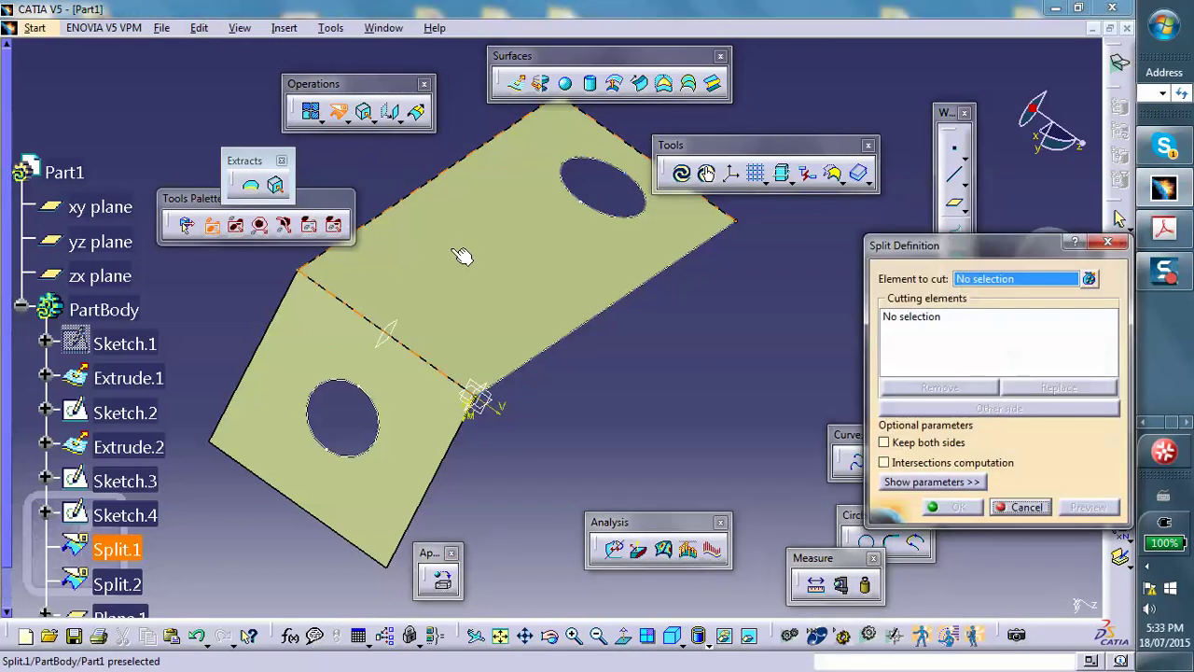
{"action": "left_click", "coordinate": [481, 258]}
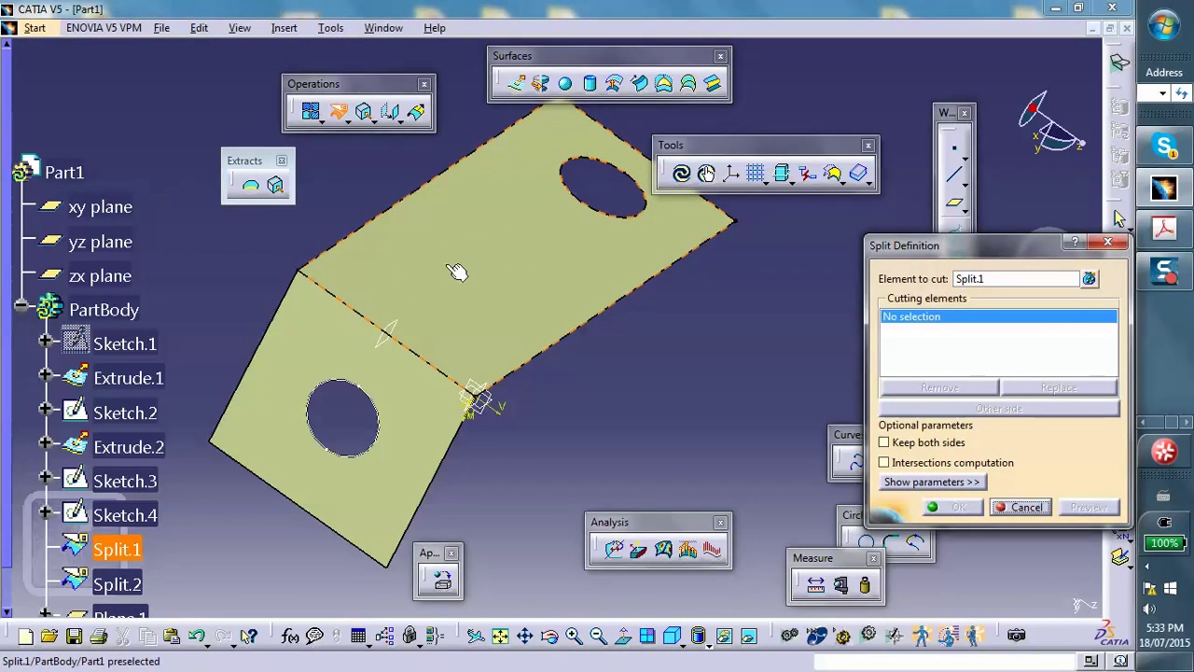
{"action": "left_click", "coordinate": [400, 333]}
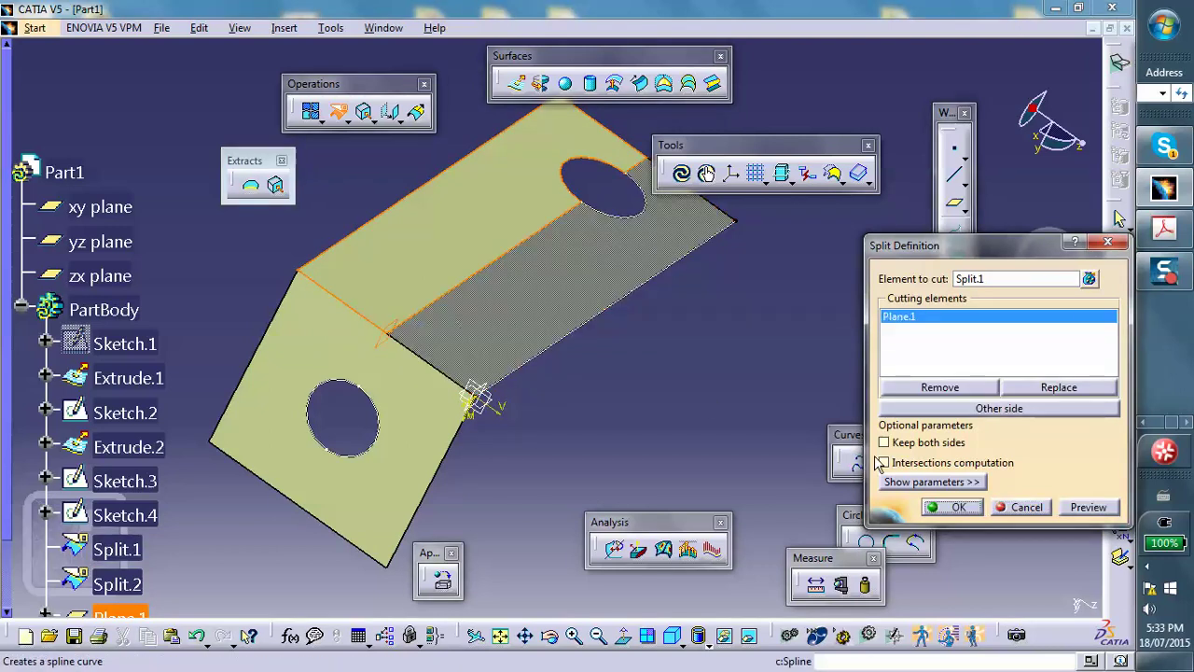
{"action": "left_click", "coordinate": [952, 505]}
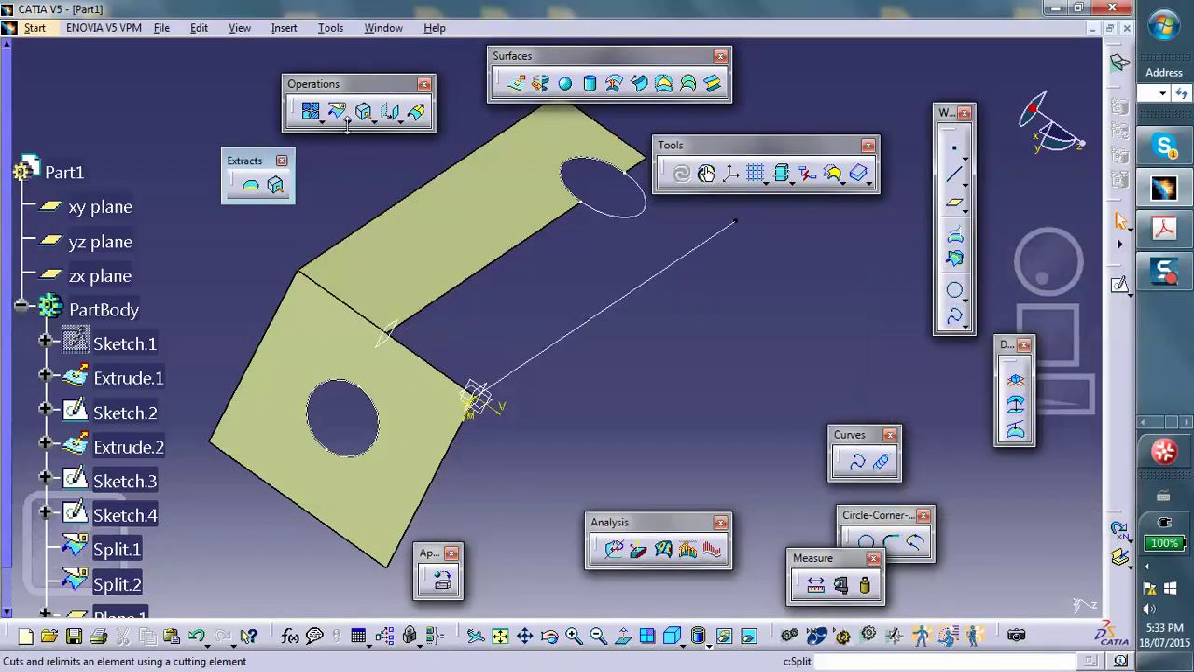
Split the vertical surface Split.2 with Plane.1, keeping the half on the same side as the trimmed horizontal surface
{"action": "left_click", "coordinate": [339, 112]}
{"action": "left_click", "coordinate": [319, 328]}
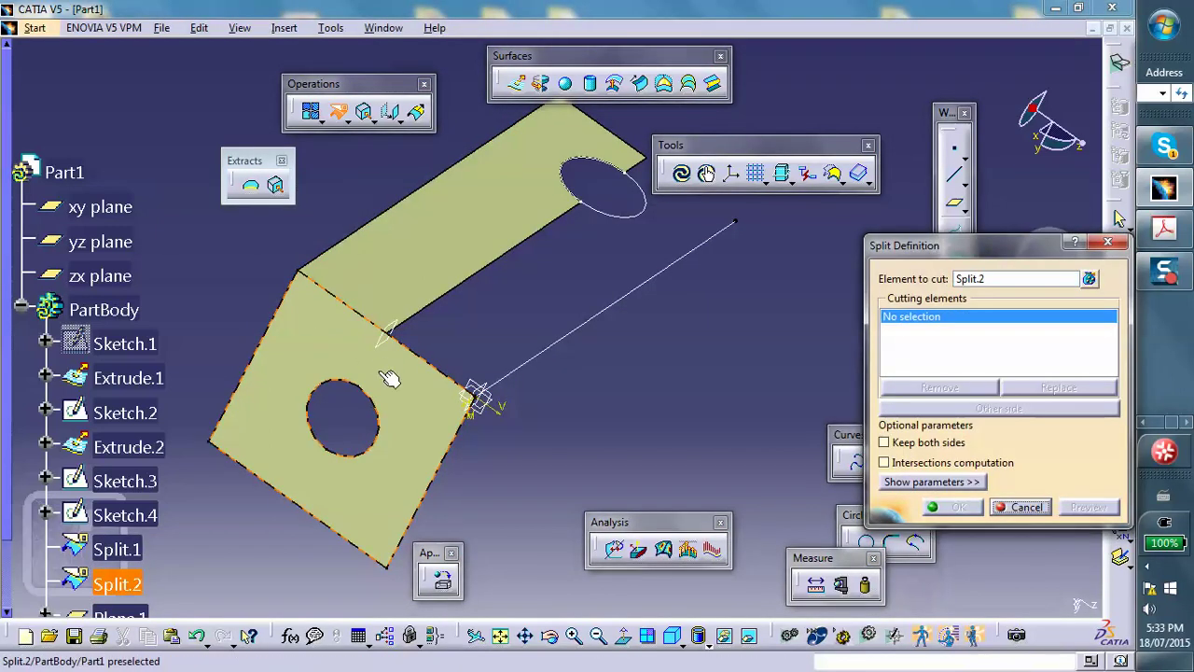
{"action": "left_click", "coordinate": [383, 338]}
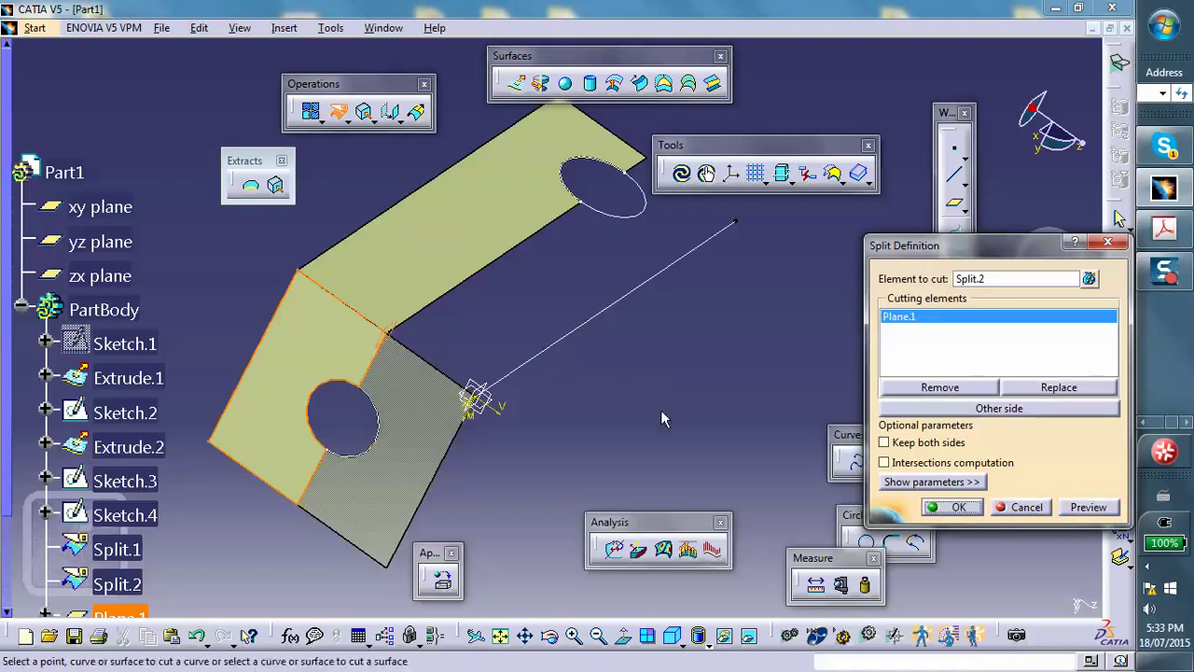
{"action": "left_click", "coordinate": [930, 506]}
Hide the two circle sketches and the line sketch, Sketch.4, Sketch.2 and Sketch.3
{"action": "middle_click_drag", "start_coordinate": [734, 403], "coordinate": [597, 353]}
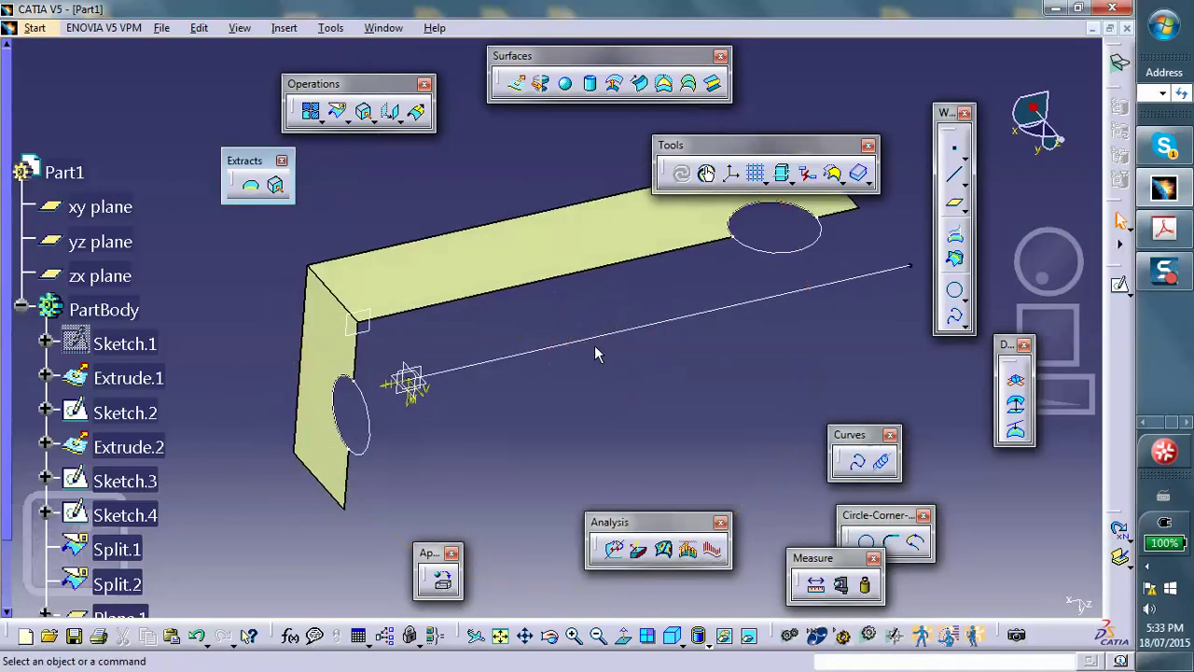
{"action": "right_click", "coordinate": [366, 433]}
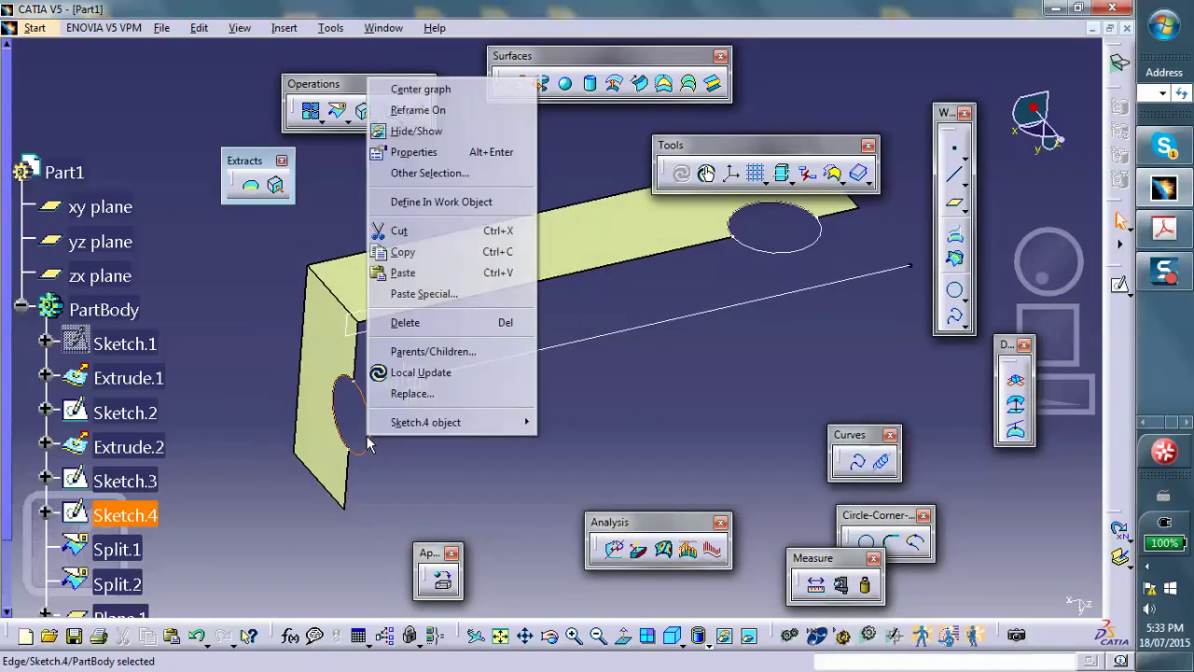
{"action": "left_click", "coordinate": [404, 132]}
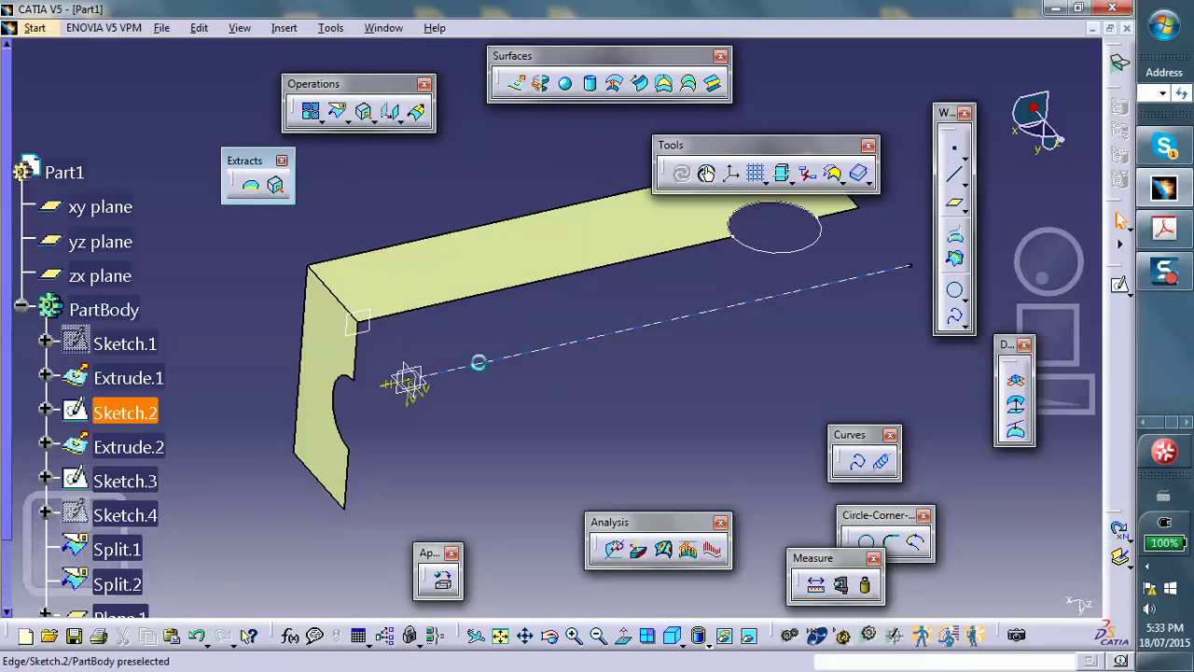
{"action": "right_click", "coordinate": [482, 366]}
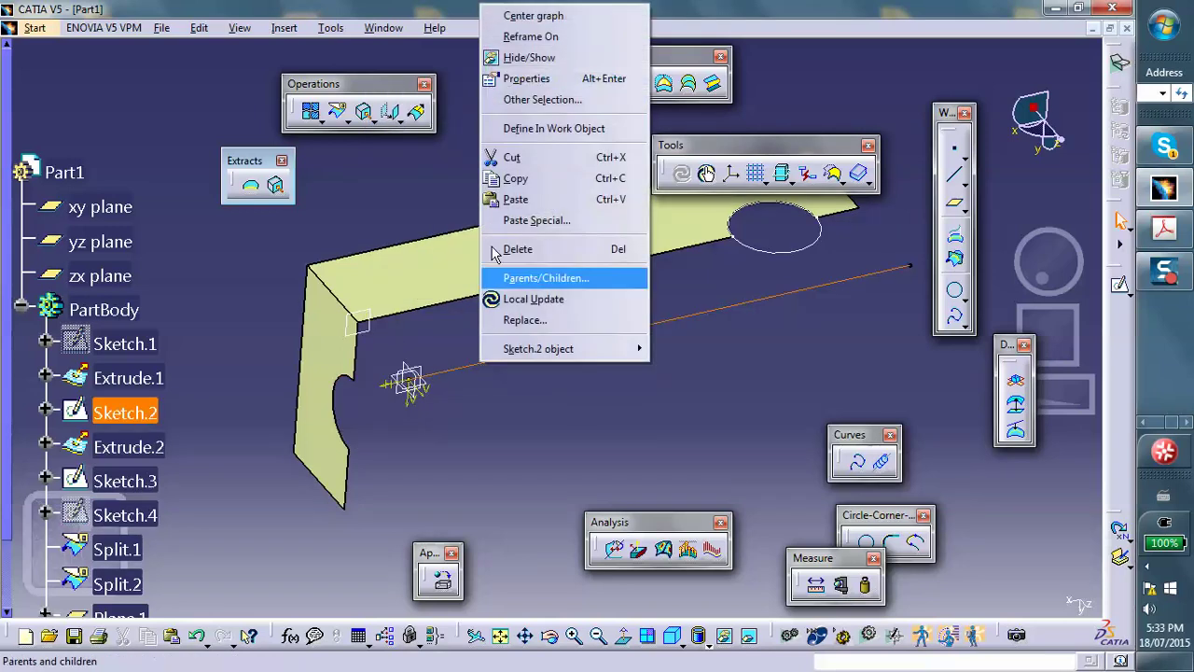
{"action": "left_click", "coordinate": [510, 60]}
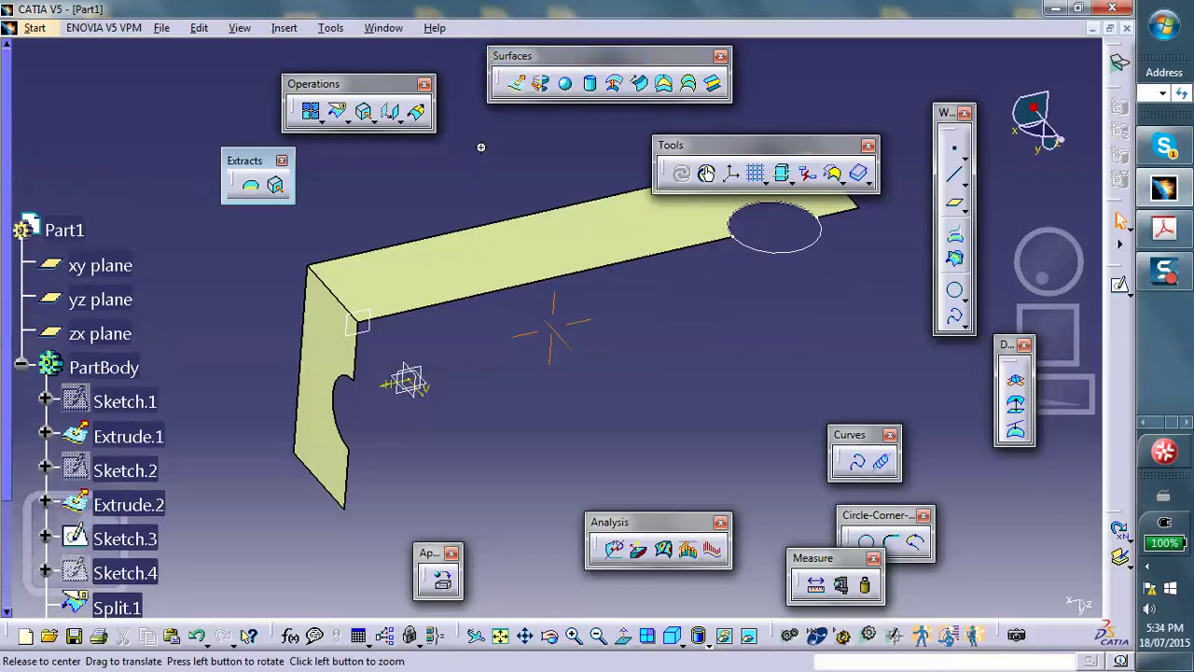
{"action": "right_click", "coordinate": [778, 258]}
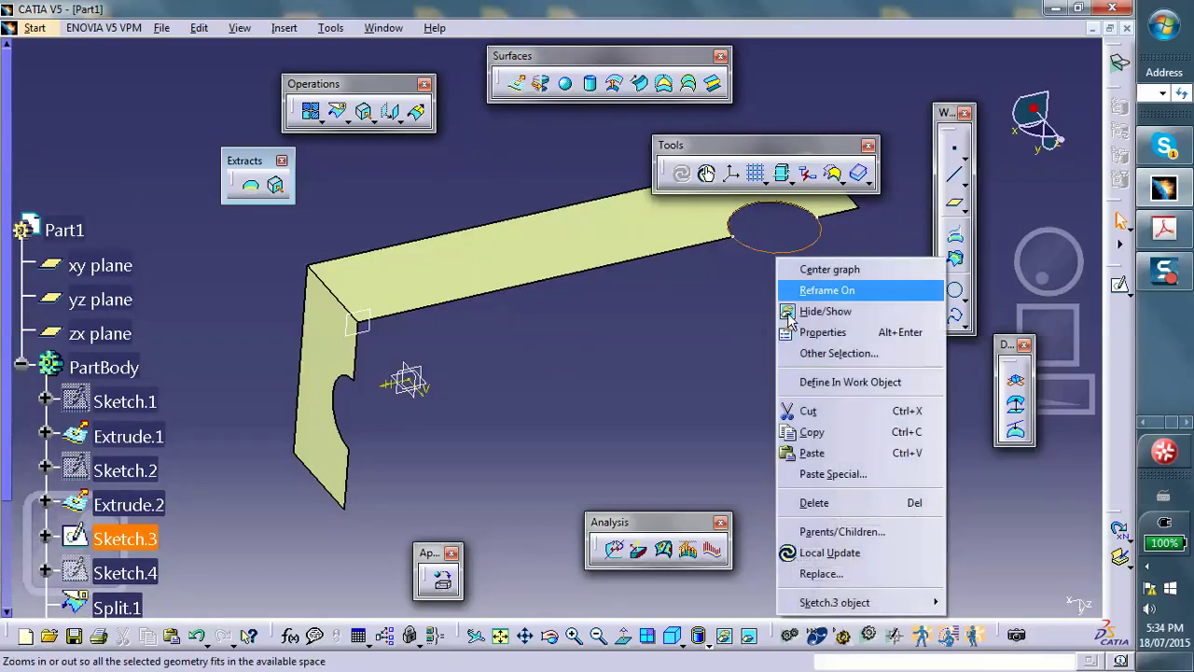
{"action": "left_click", "coordinate": [812, 316]}
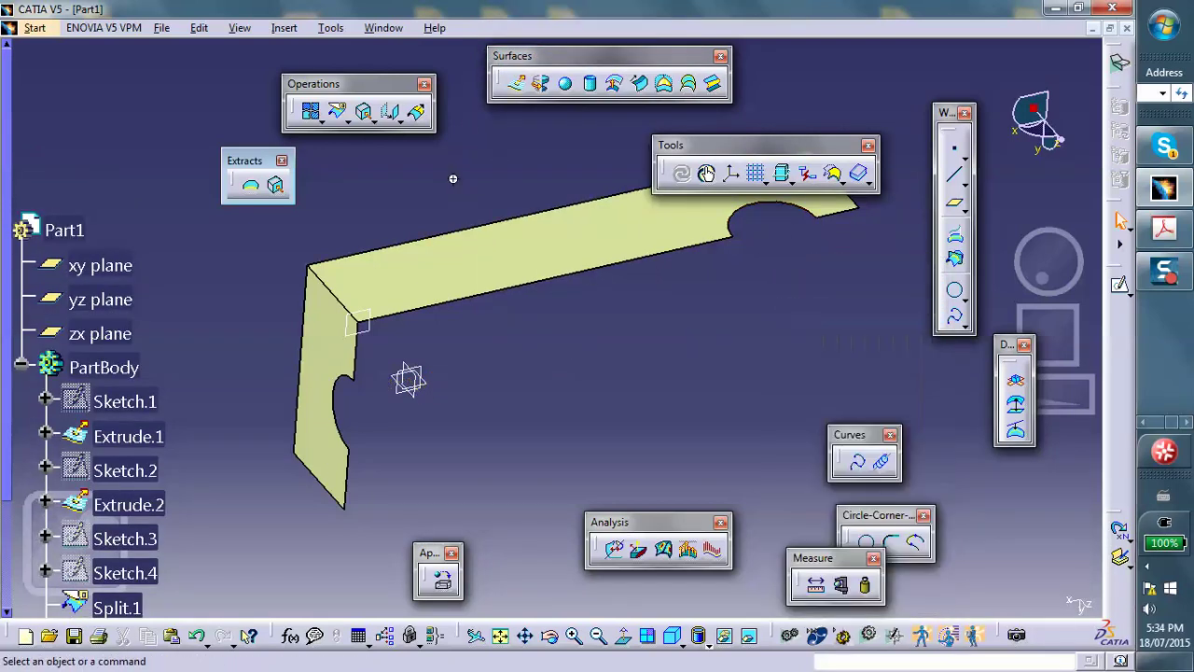
Apply the Aluminium material from the metal library to Part1
{"action": "scroll", "coordinate": [453, 178], "scroll_direction": "up", "scroll_amount": 1}
{"action": "mouse_move", "coordinate": [453, 179]}
{"action": "middle_mouse_down"}
{"action": "mouse_move", "coordinate": [431, 208]}
{"action": "mouse_move", "coordinate": [452, 244]}
{"action": "middle_mouse_up"}
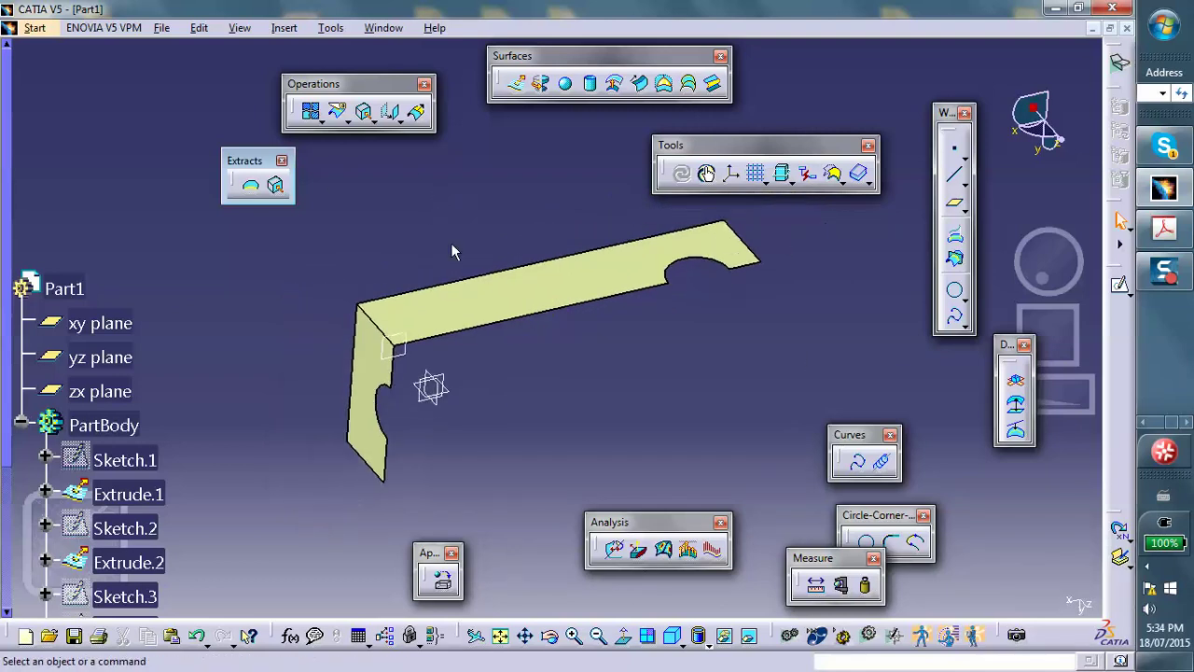
{"action": "scroll", "coordinate": [85, 267], "scroll_direction": "down", "scroll_amount": 1}
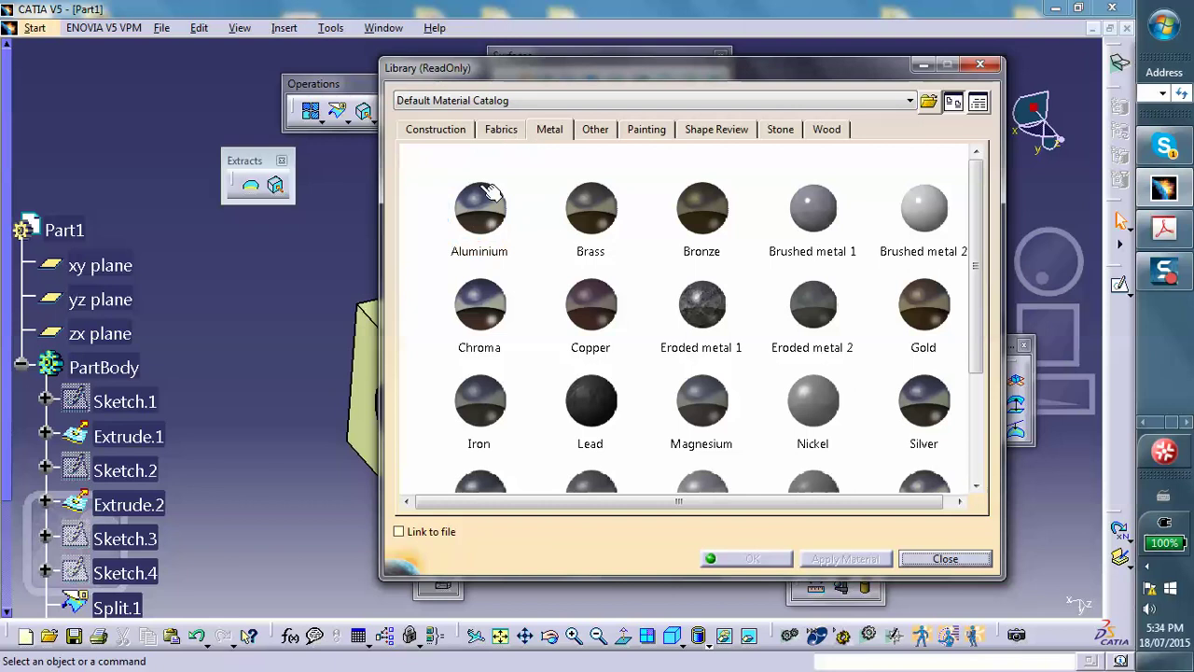
{"action": "left_click", "coordinate": [480, 207]}
{"action": "left_click", "coordinate": [77, 231]}
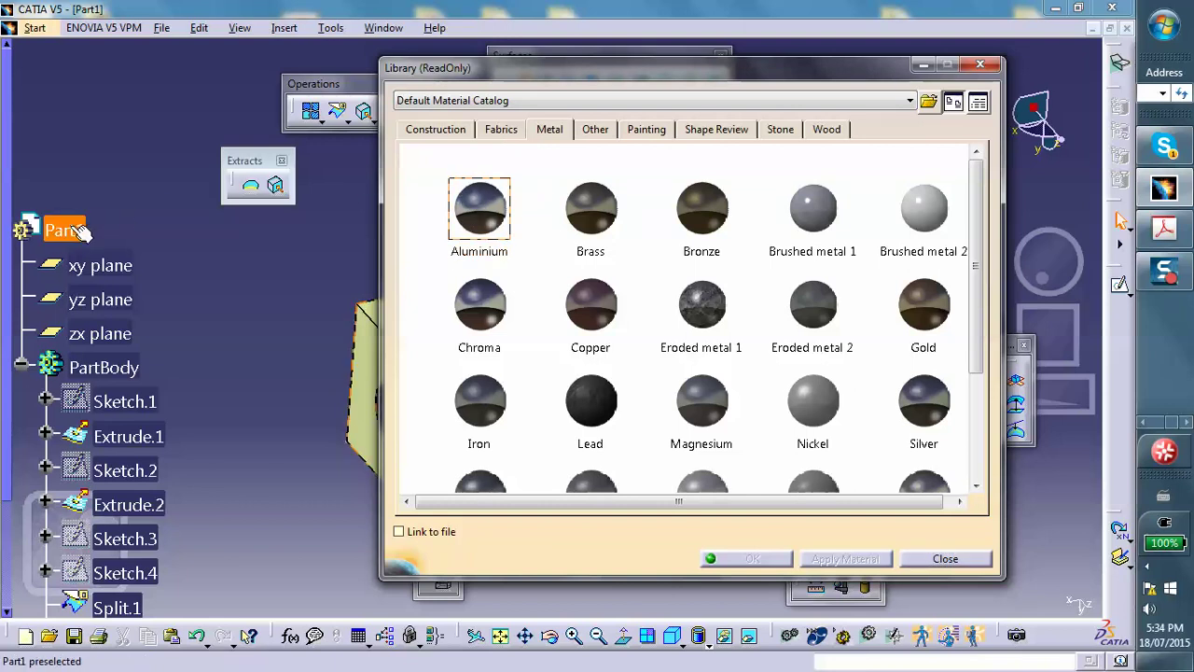
{"action": "left_click", "coordinate": [775, 559]}
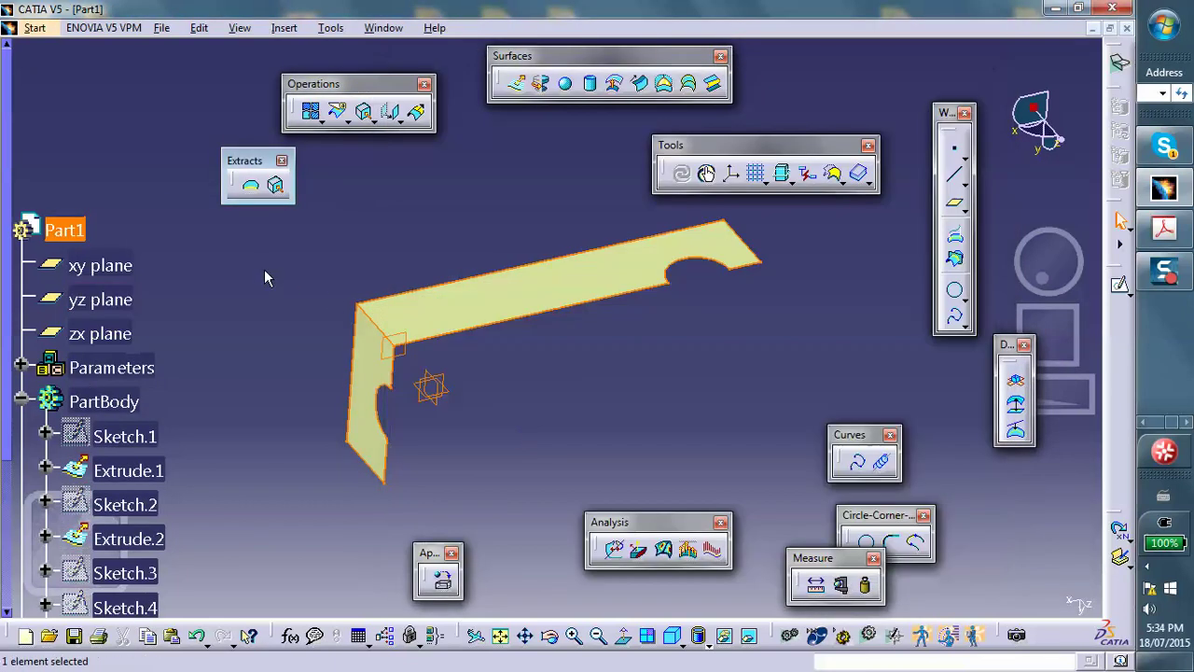
Switch to the Generative Structural Analysis workbench and create a Static Analysis case
{"action": "left_click", "coordinate": [35, 28]}
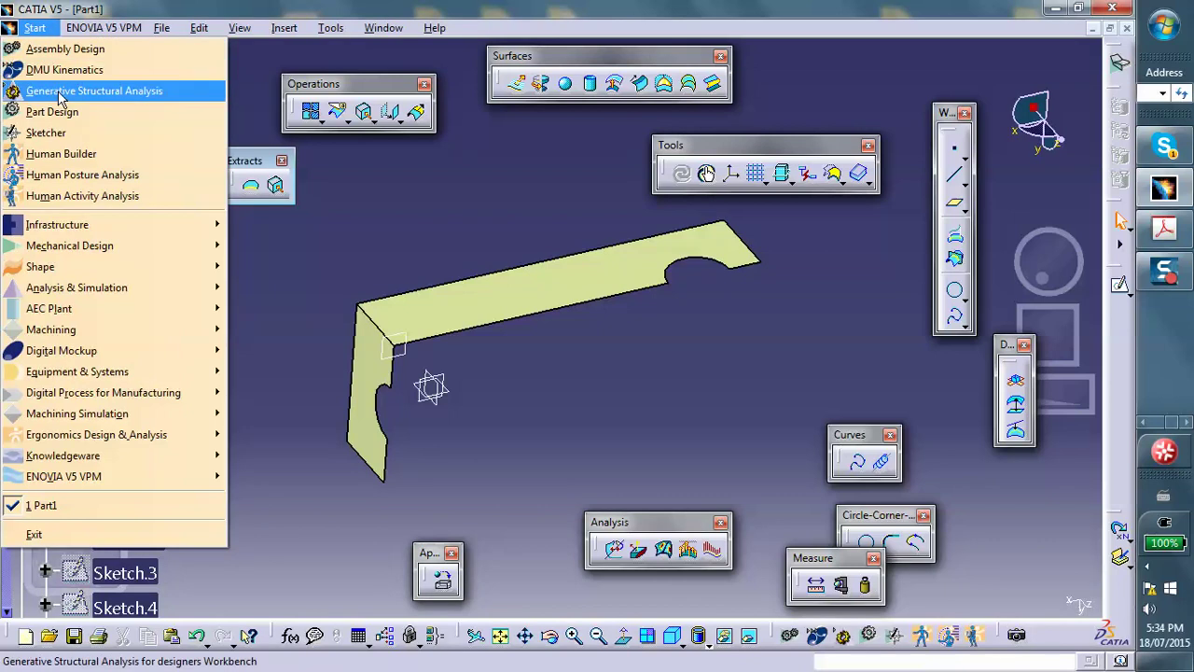
{"action": "left_click", "coordinate": [60, 92]}
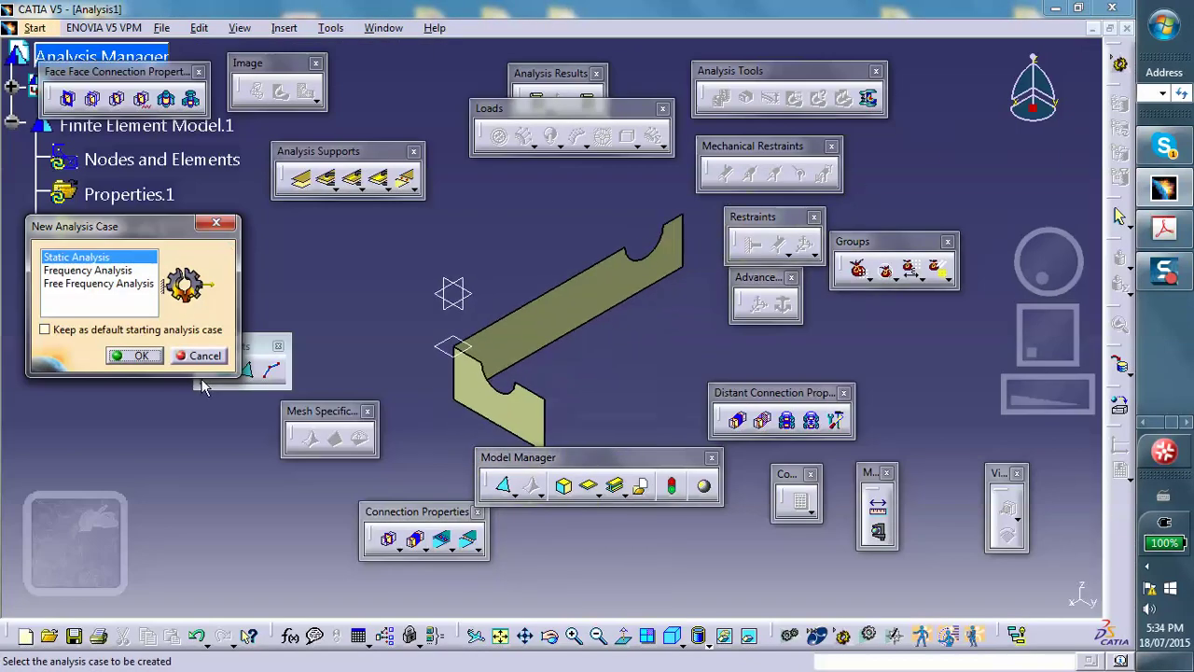
{"action": "left_click", "coordinate": [161, 360]}
Add a linear OCTREE triangle mesh to the horizontal surface with a size of 0.2 in and an absolute sag of 0.05 in
{"action": "middle_click_drag", "start_coordinate": [537, 266], "coordinate": [471, 207]}
{"action": "scroll", "coordinate": [373, 315], "scroll_direction": "up", "scroll_amount": 1}
{"action": "middle_click_drag", "start_coordinate": [658, 373], "coordinate": [564, 350]}
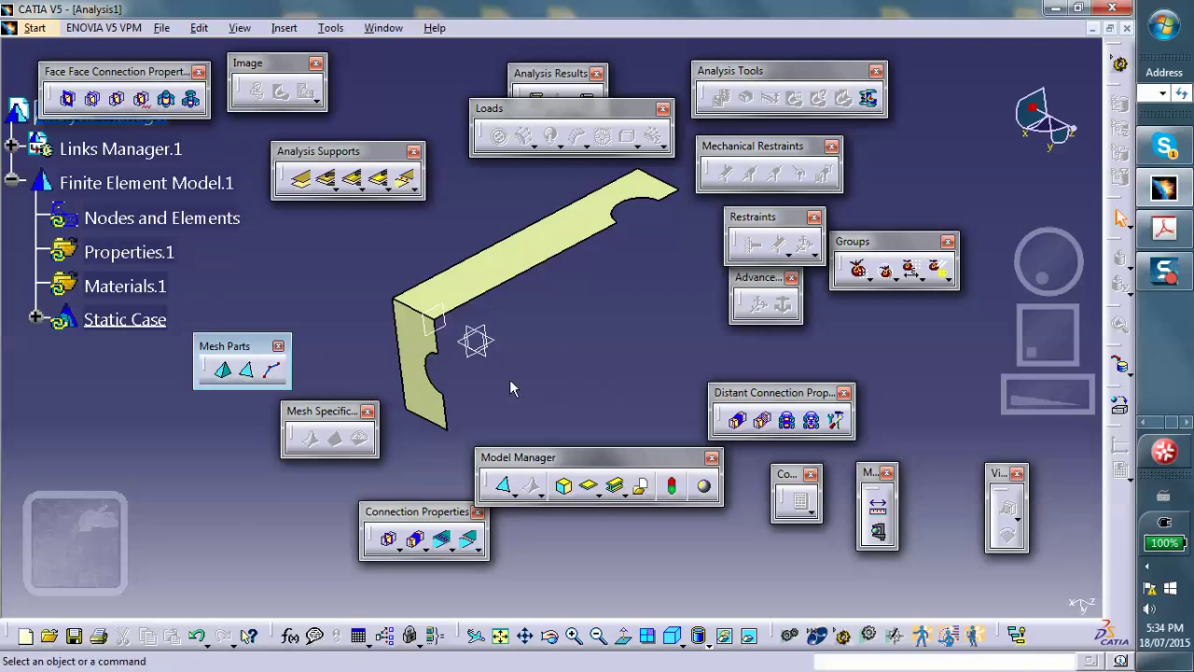
{"action": "left_click", "coordinate": [248, 373]}
{"action": "left_click", "coordinate": [477, 279]}
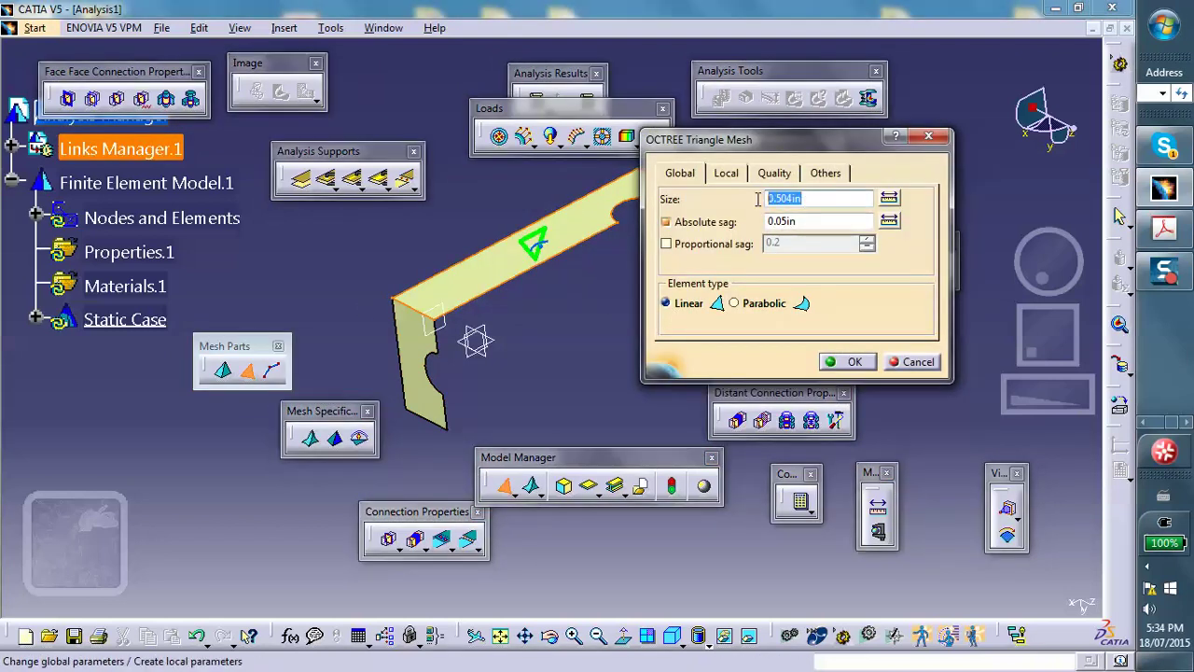
{"action": "type", "text": ".2"}
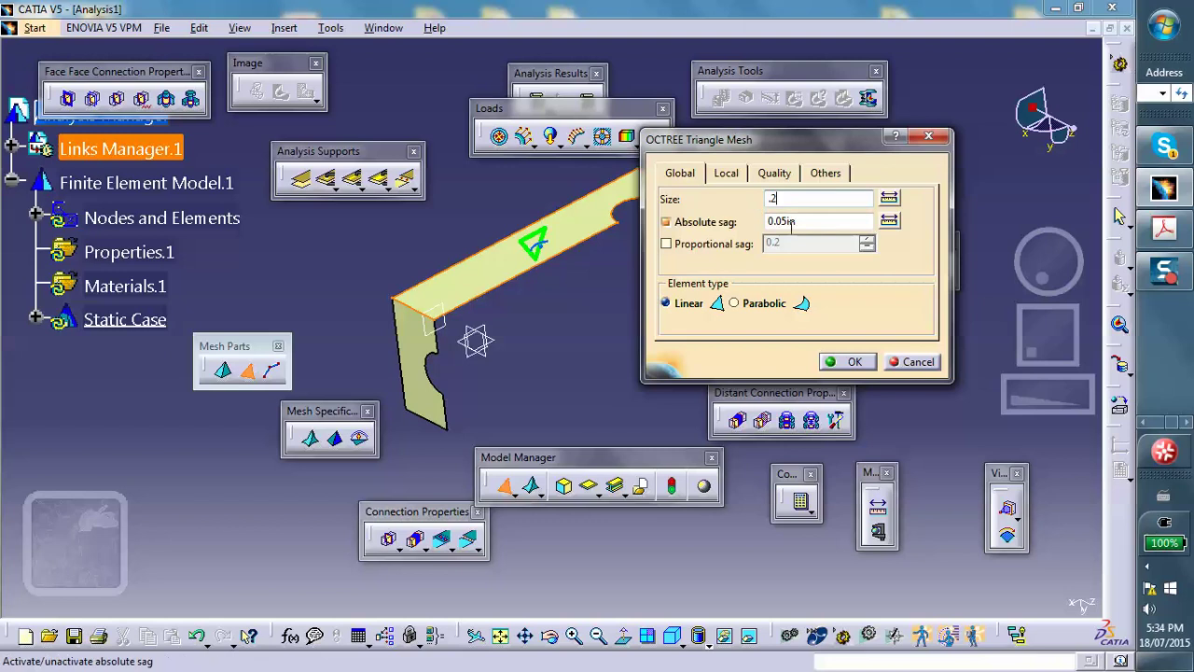
{"action": "left_click", "coordinate": [847, 361]}
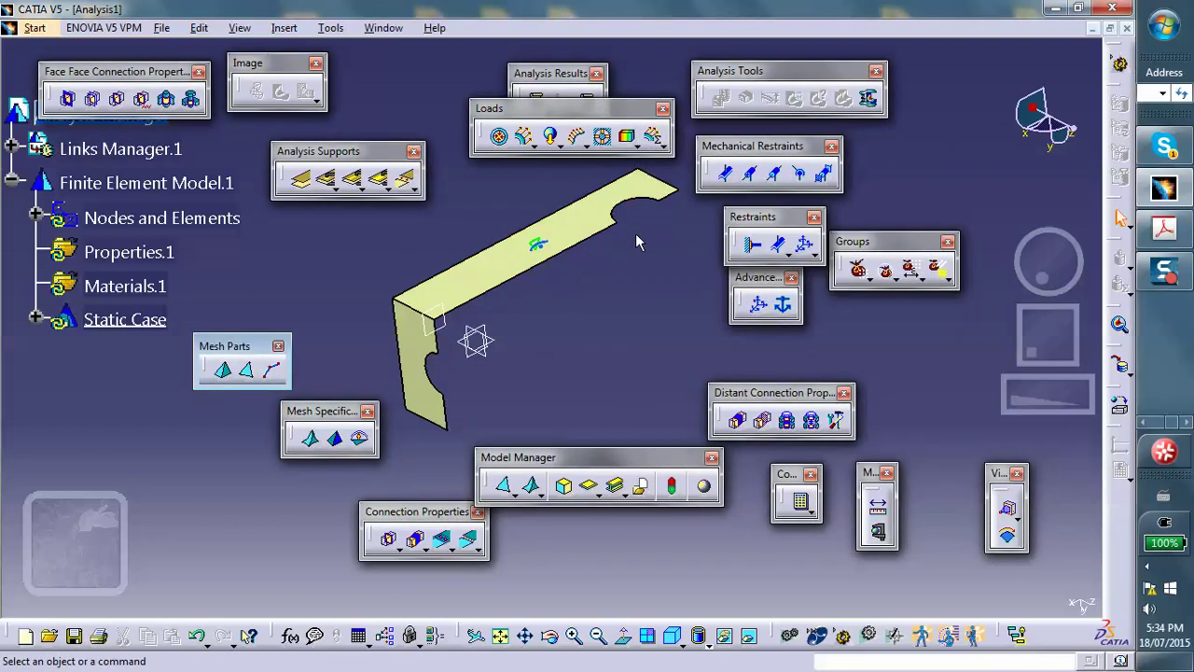
Add a linear OCTREE triangle mesh to the vertical surface with a size of 0.201 in and an absolute sag of 0.02 in
{"action": "left_click", "coordinate": [503, 485]}
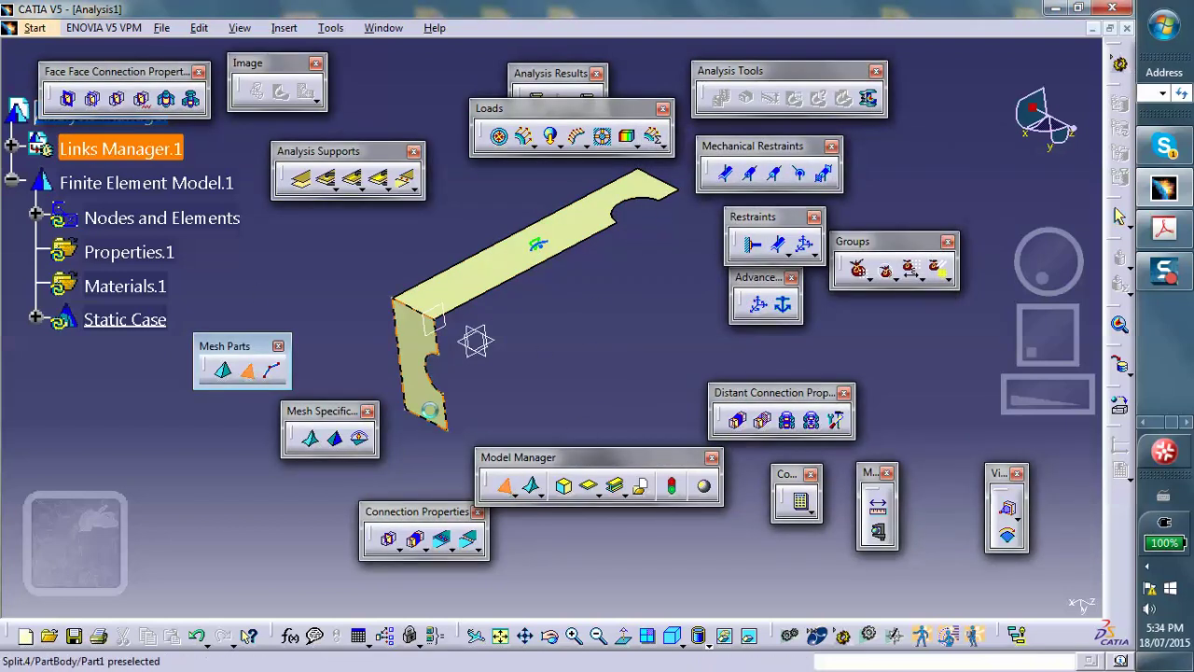
{"action": "left_click", "coordinate": [417, 355]}
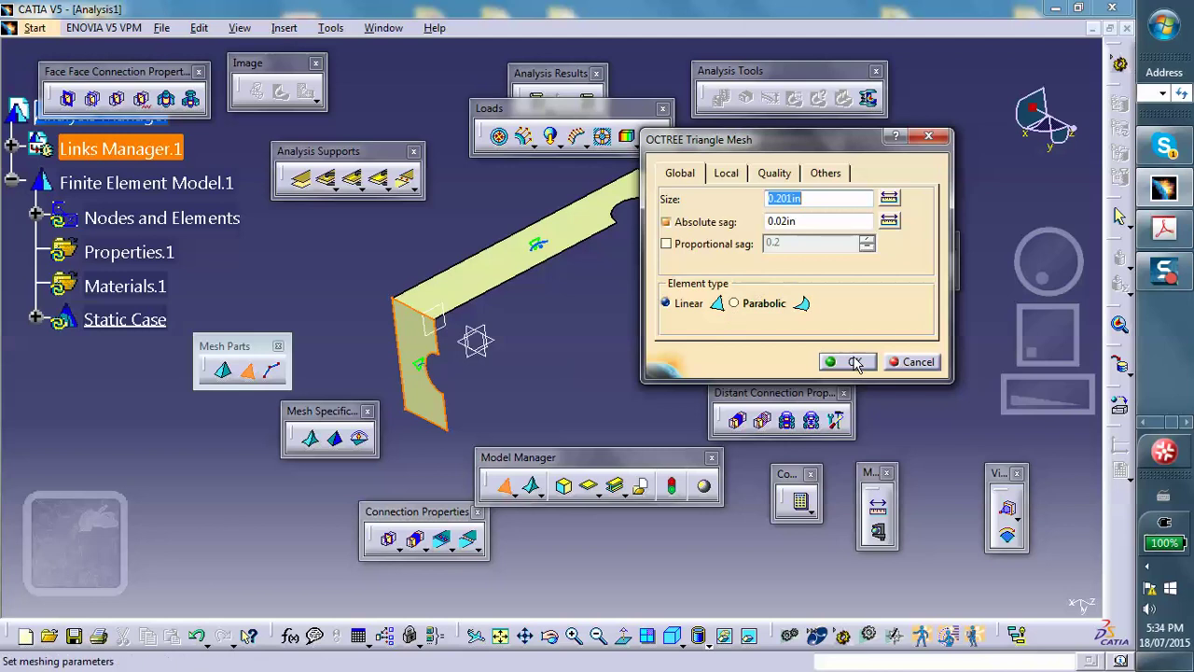
{"action": "left_click", "coordinate": [847, 361]}
Assign a 2D property with a thickness of 0.1 in to the horizontal surface
{"action": "middle_click_drag", "start_coordinate": [641, 300], "coordinate": [656, 341]}
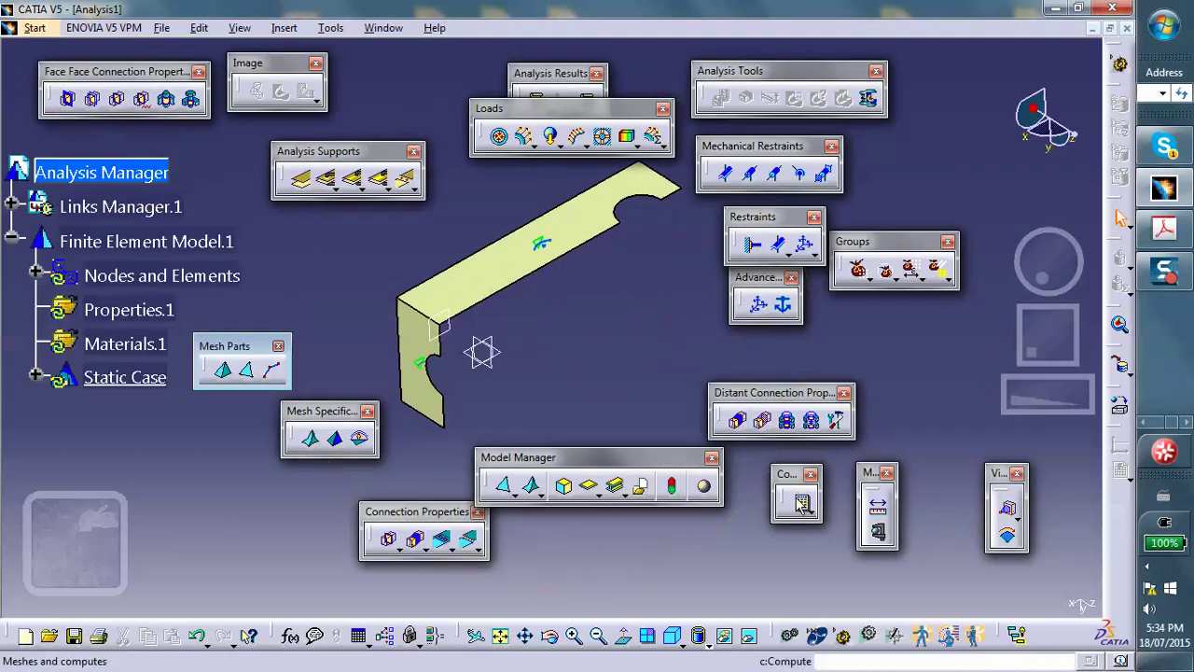
{"action": "left_click", "coordinate": [588, 485]}
{"action": "left_click", "coordinate": [555, 291]}
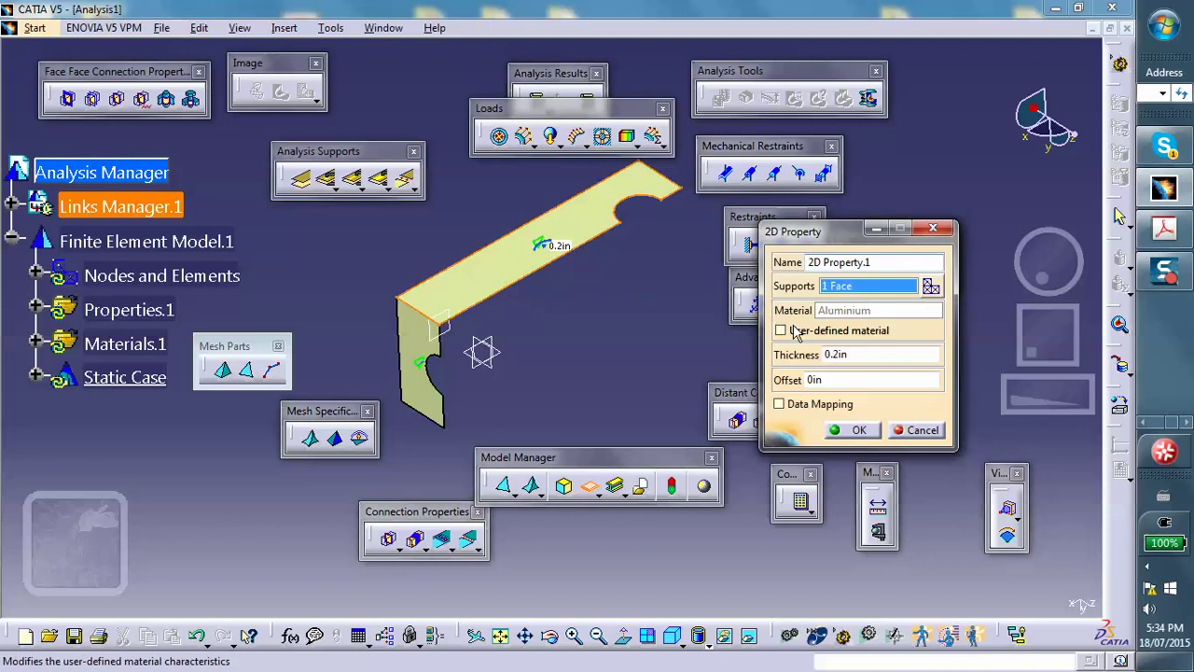
{"action": "left_click_drag", "start_coordinate": [853, 356], "coordinate": [783, 360]}
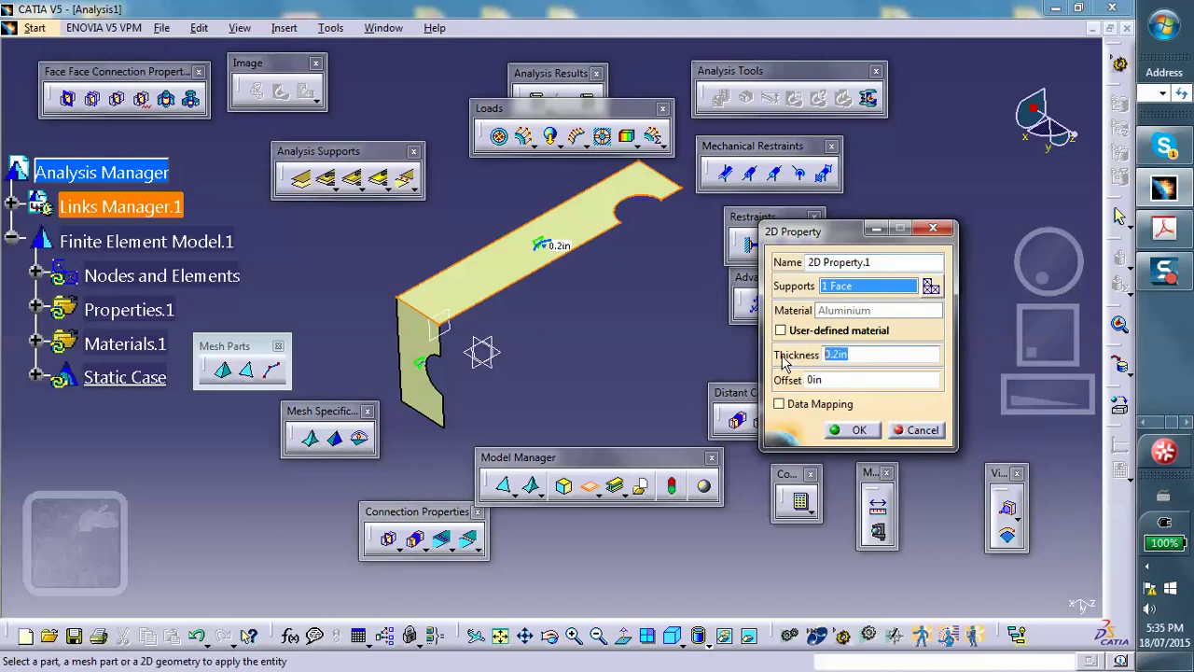
{"action": "type", "text": ".1"}
{"action": "left_click", "coordinate": [851, 429]}
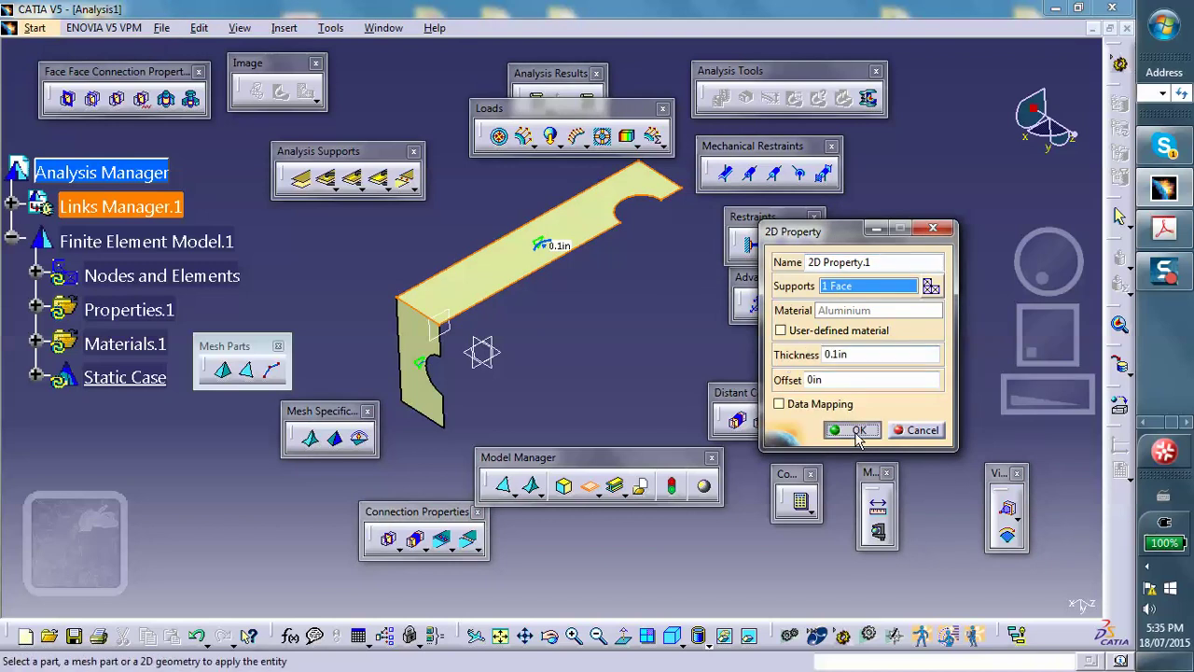
Assign a 2D property with a thickness of 0.2 in to the vertical surface
{"action": "left_click", "coordinate": [590, 486]}
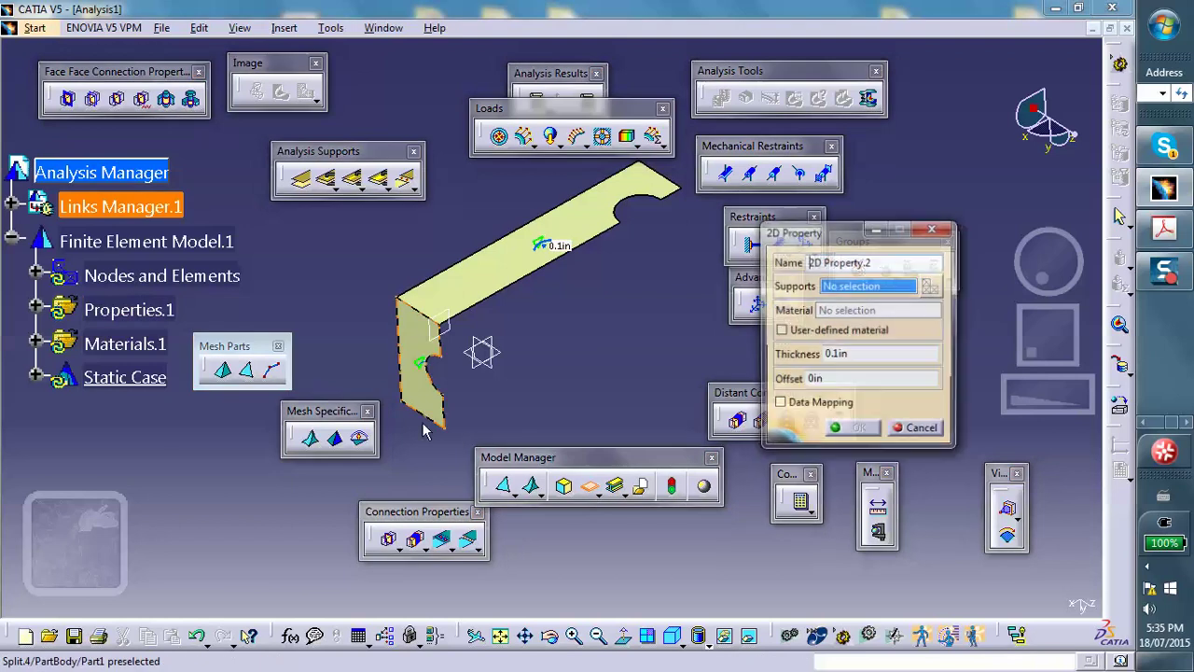
{"action": "double_click", "coordinate": [841, 355]}
{"action": "type", "text": "."}
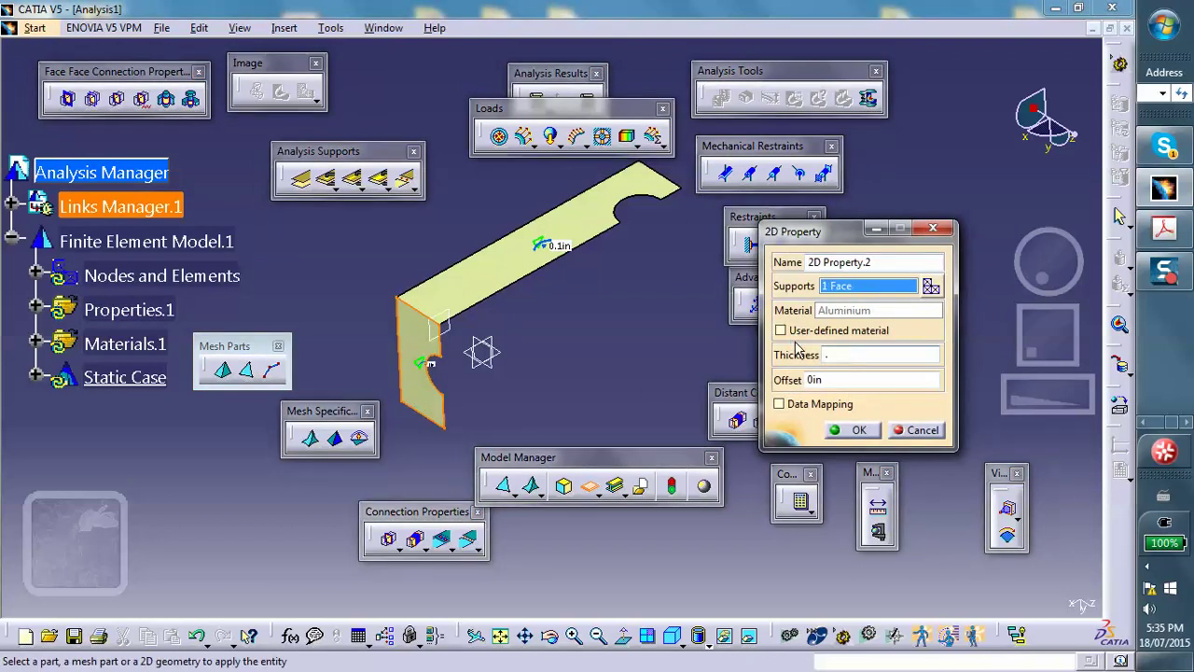
{"action": "type", "text": "2"}
{"action": "left_click", "coordinate": [849, 430]}
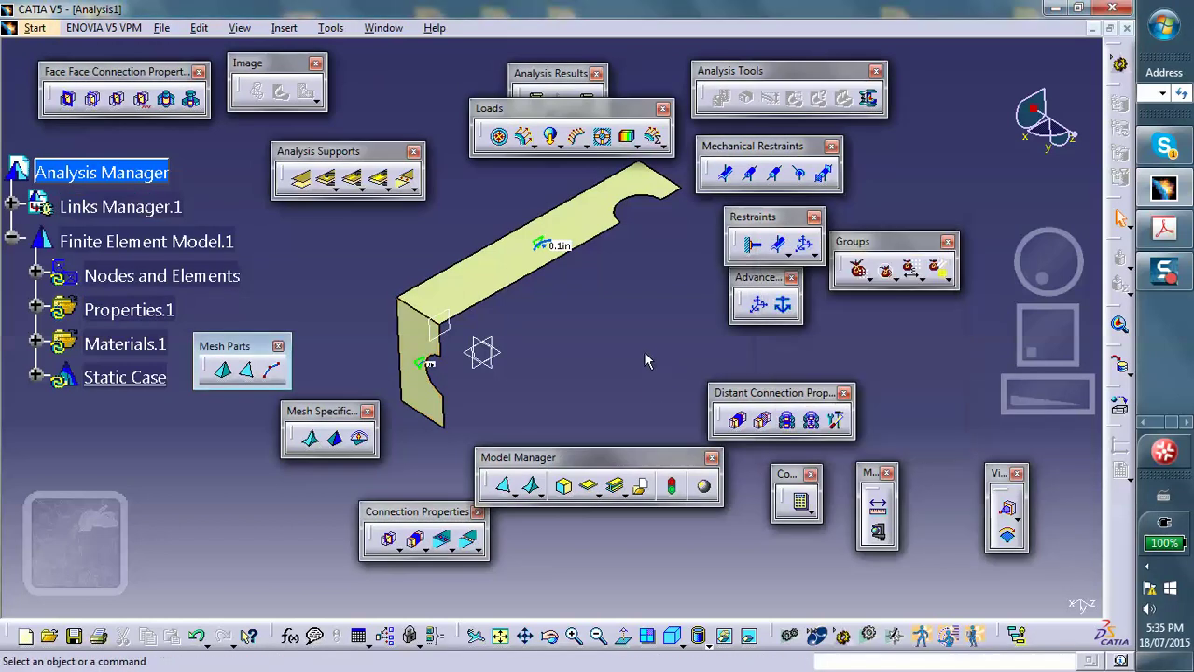
Generate a mesh visualization of Nodes and Elements, accepting the mesh update
{"action": "right_click", "coordinate": [163, 277]}
{"action": "left_click", "coordinate": [227, 538]}
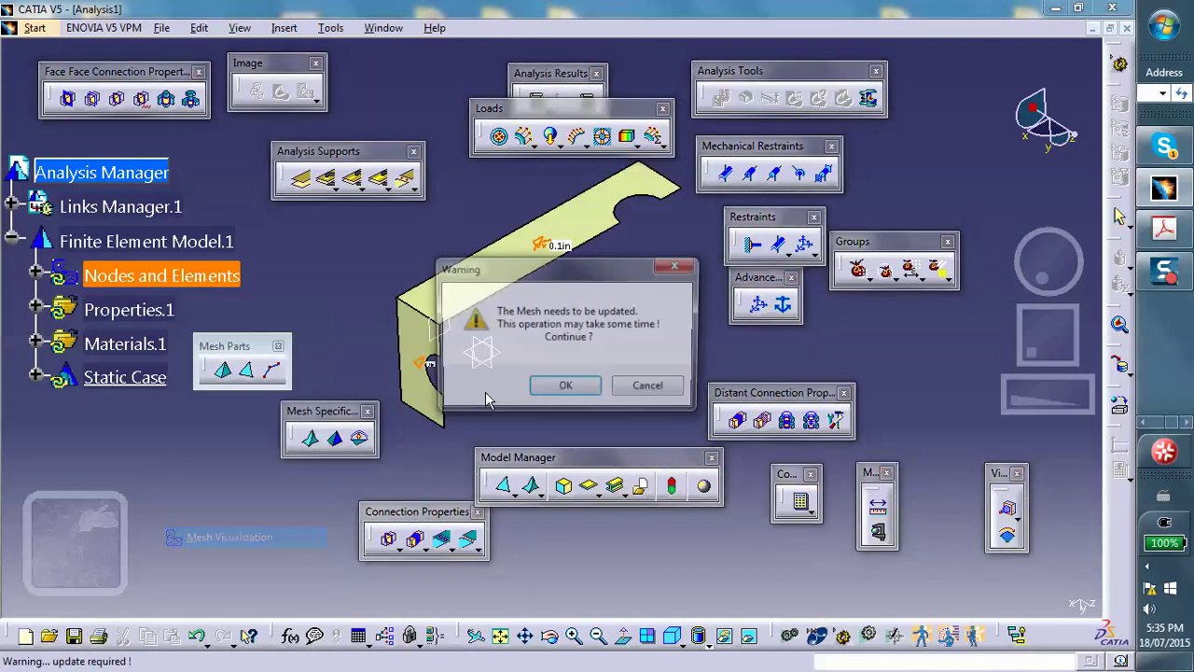
{"action": "left_click", "coordinate": [562, 384]}
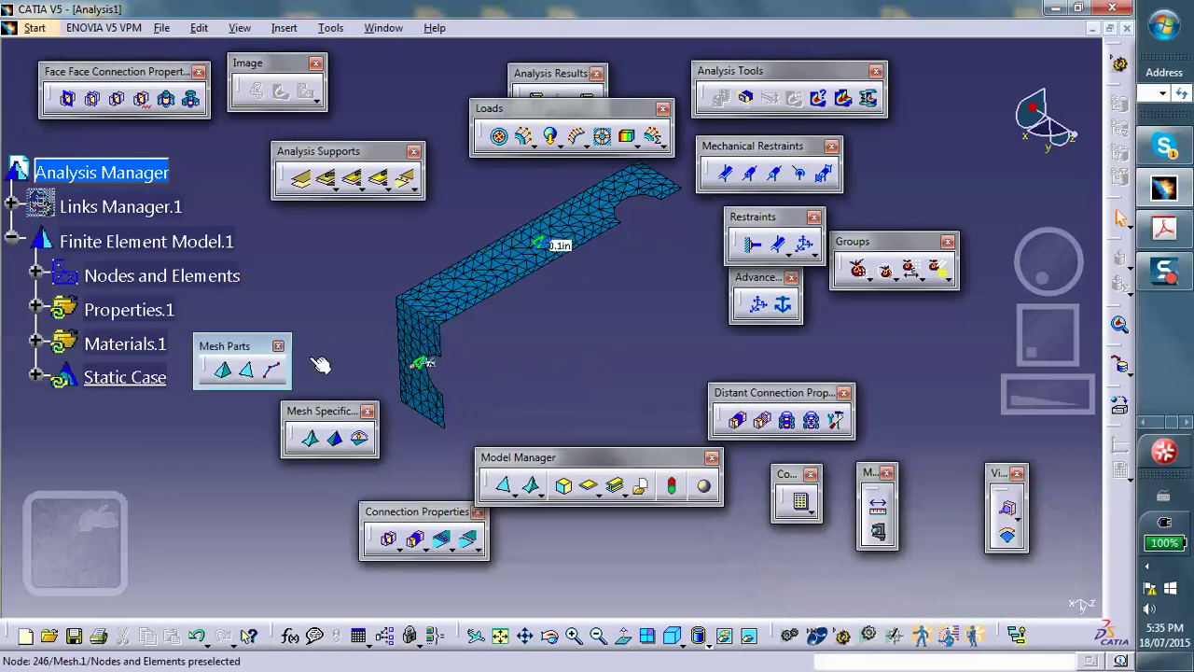
Deactivate the Mesh.1 image under Nodes and Elements
{"action": "left_click", "coordinate": [35, 276]}
{"action": "left_click", "coordinate": [131, 378]}
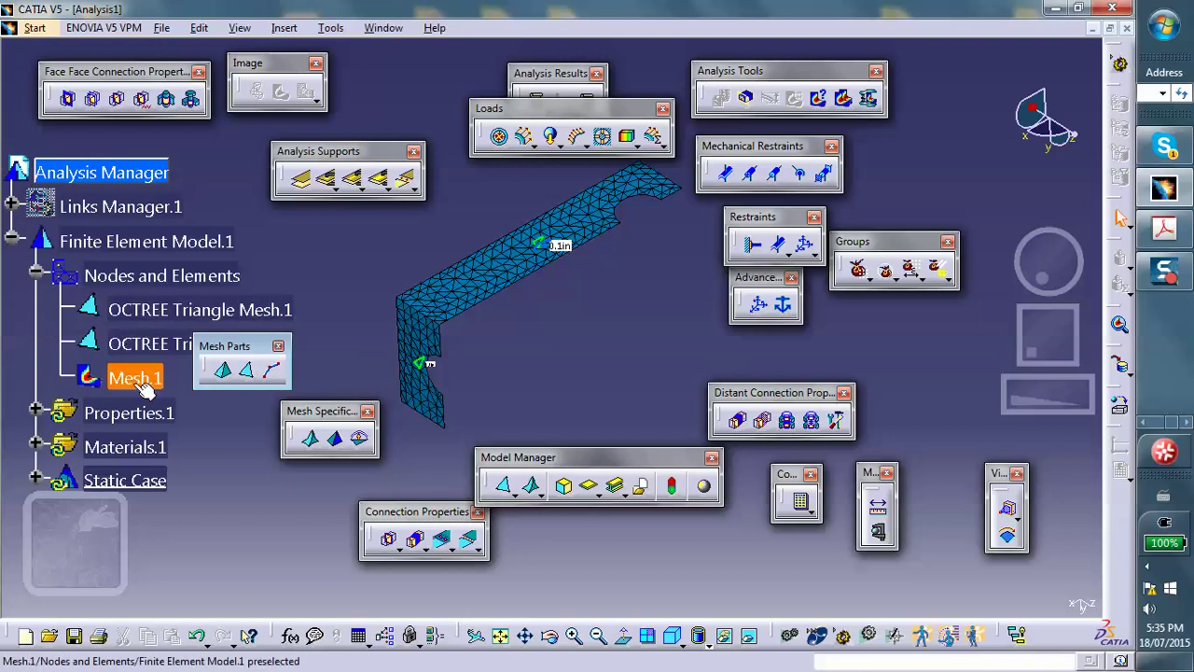
{"action": "right_click", "coordinate": [136, 380]}
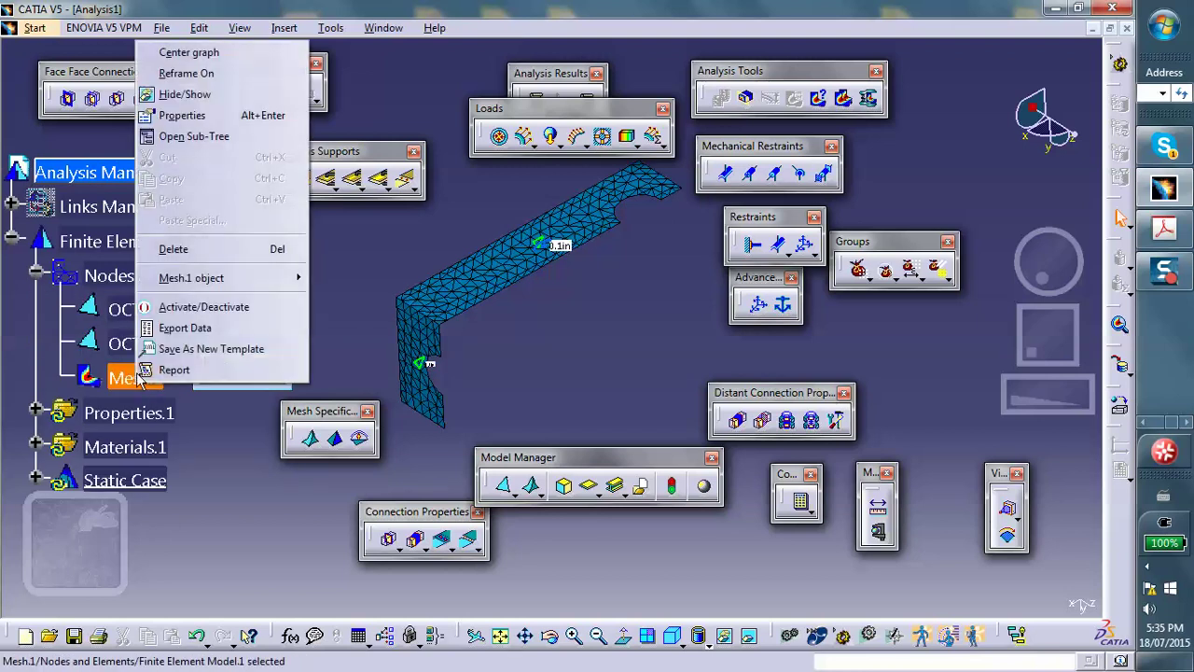
{"action": "left_click", "coordinate": [191, 307]}
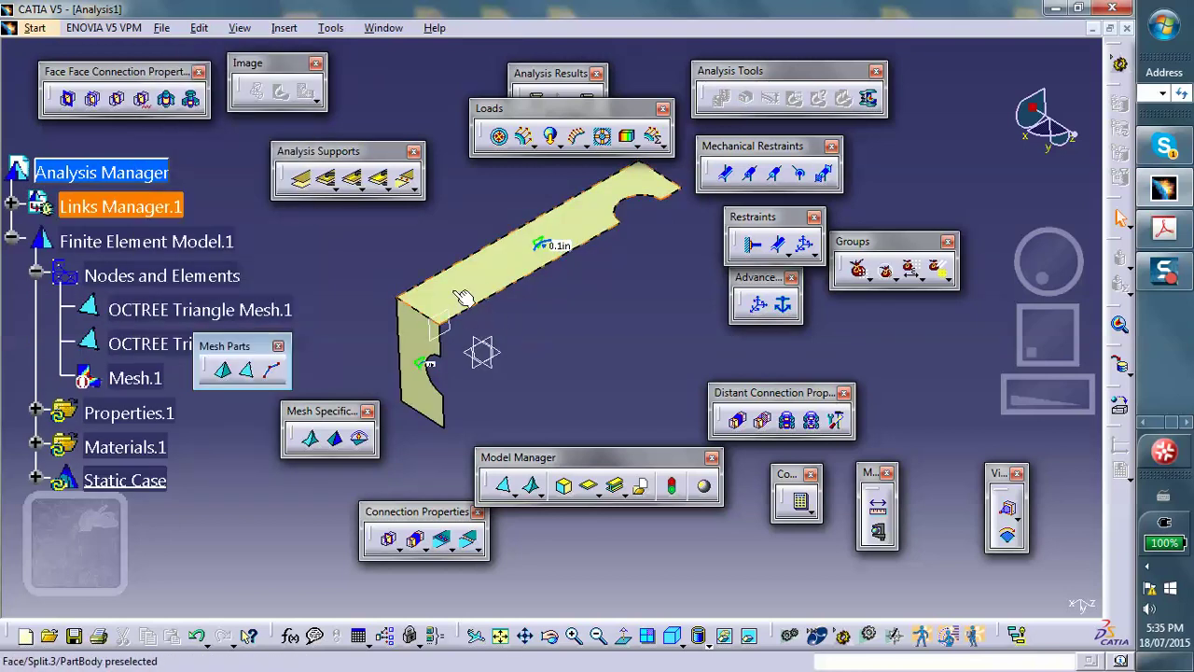
Clamp the semicircular hole edge of the vertical surface
{"action": "left_click", "coordinate": [753, 246]}
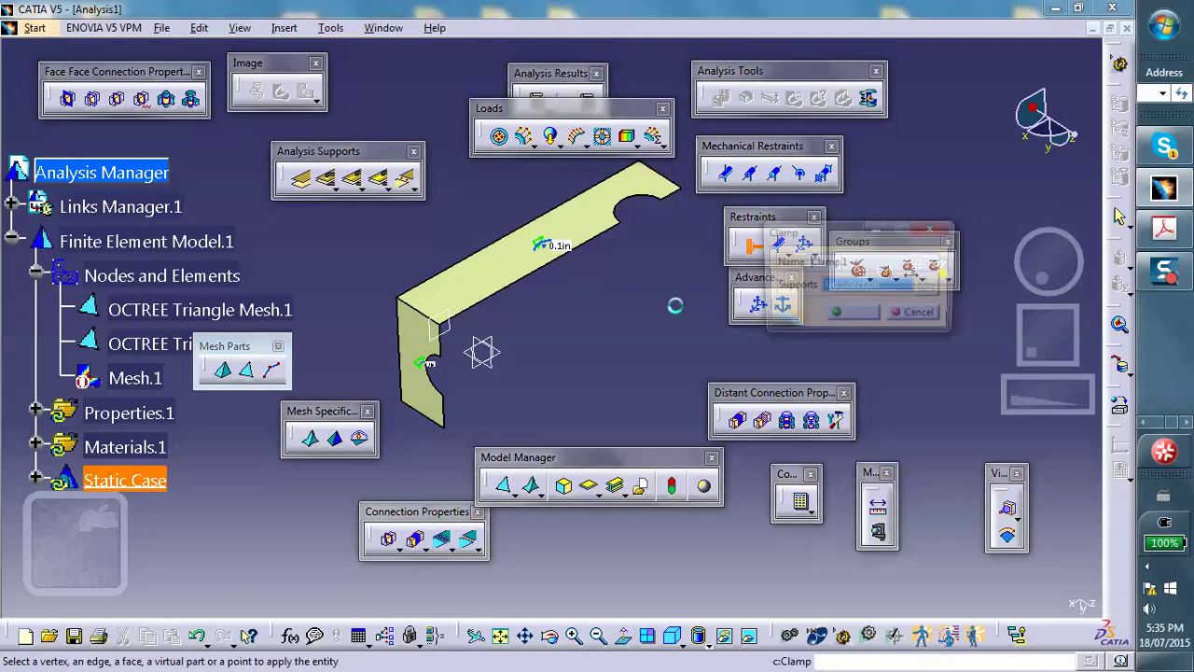
{"action": "left_click", "coordinate": [434, 380]}
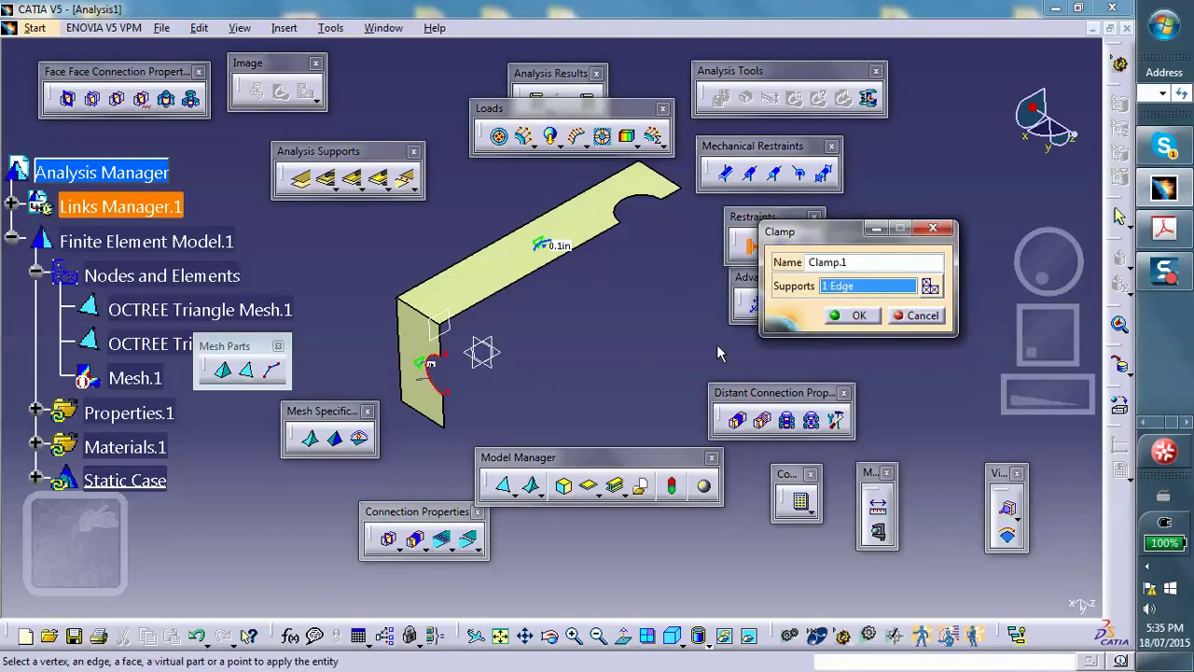
{"action": "left_click", "coordinate": [854, 316]}
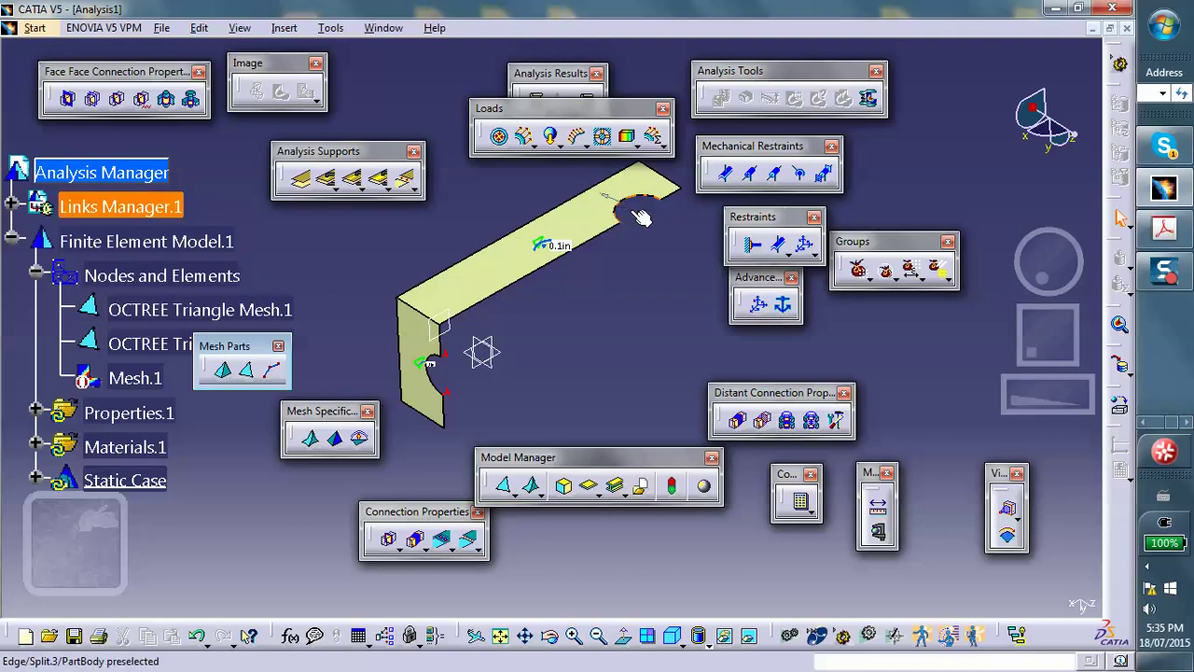
Apply a distributed force to the horizontal surface's hole edge with Y at -50 lbf and Z at 0 lbf
{"action": "left_click", "coordinate": [524, 136]}
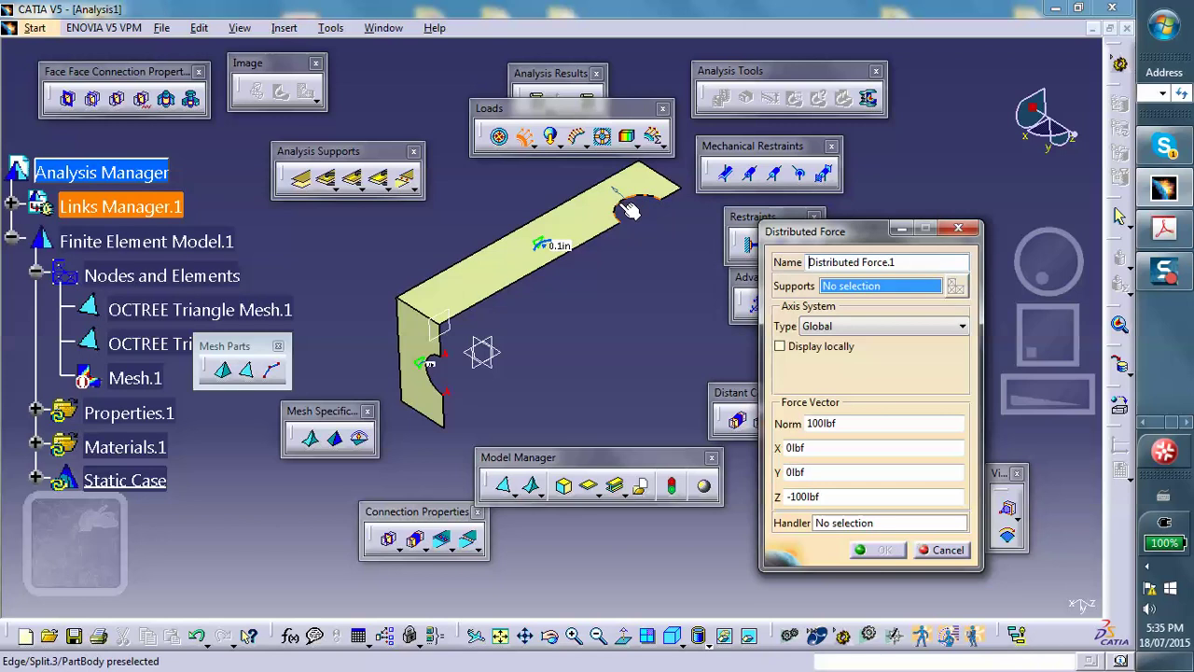
{"action": "left_click", "coordinate": [631, 209]}
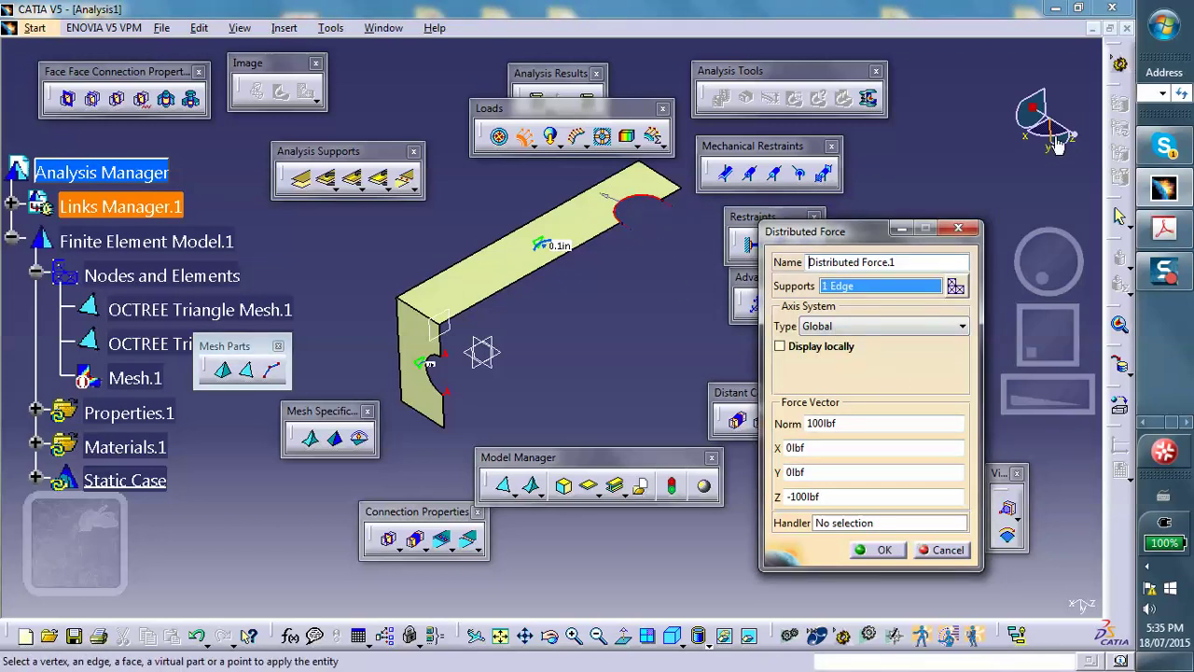
{"action": "double_click", "coordinate": [797, 472]}
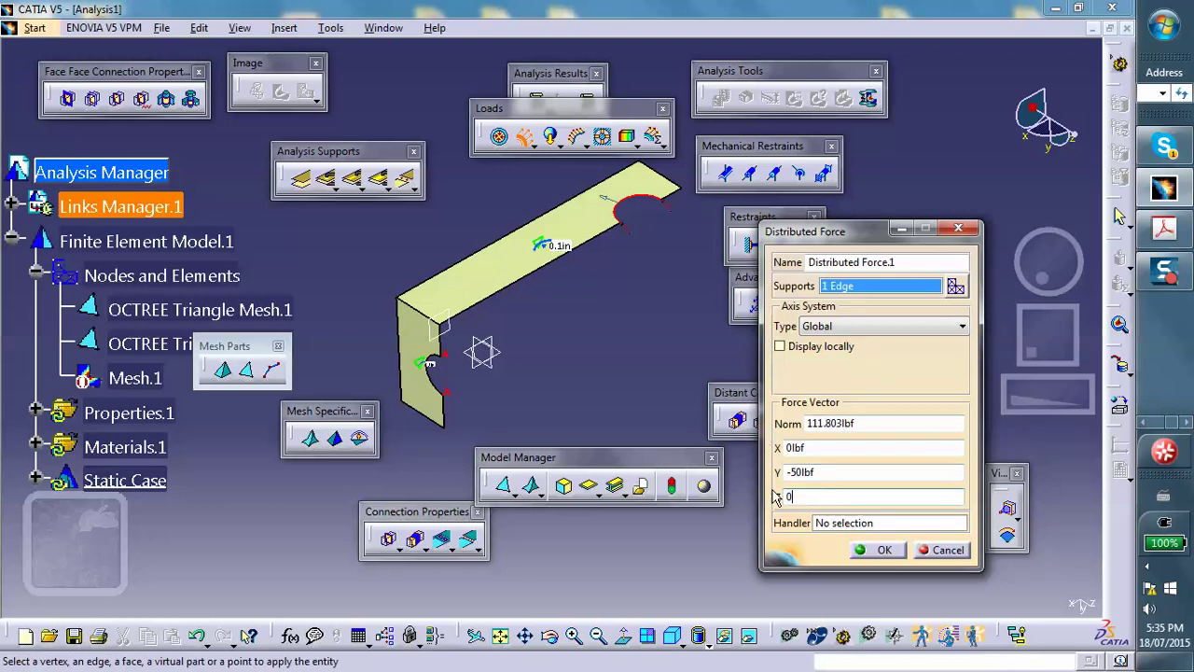
{"action": "left_click", "coordinate": [884, 557]}
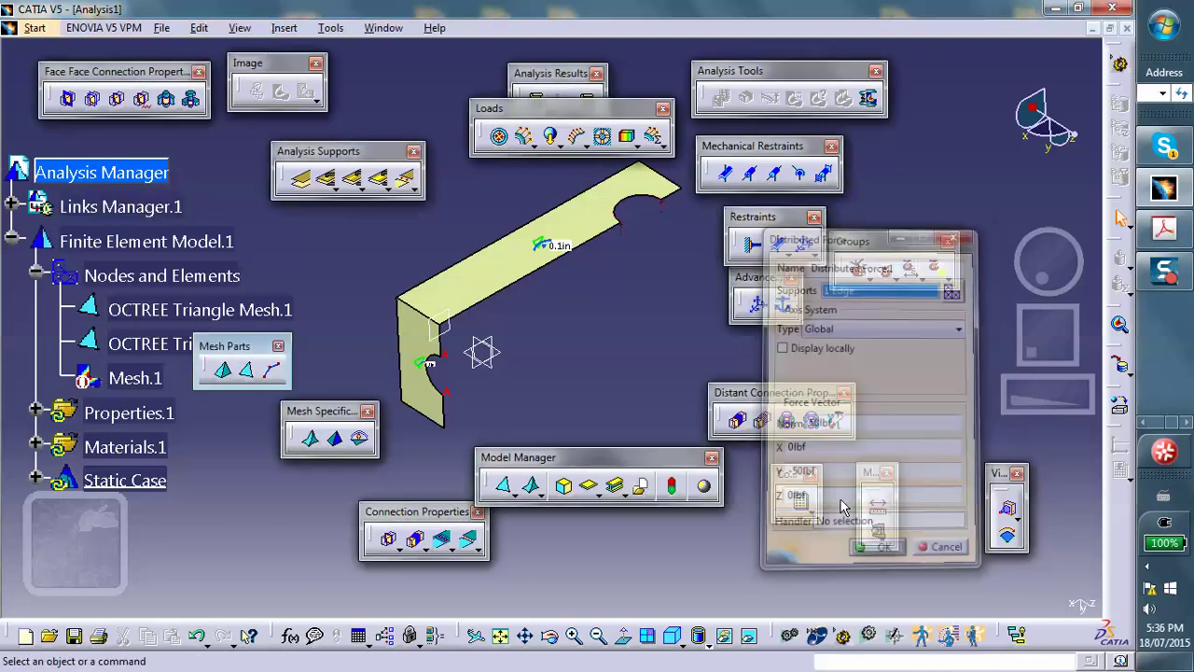
Start a user-defined restraint with all directions cleared and the horizontal surface's two straight cut edges as supports
{"action": "mouse_move", "coordinate": [661, 333]}
{"action": "middle_mouse_down"}
{"action": "mouse_move", "coordinate": [656, 249]}
{"action": "mouse_move", "coordinate": [676, 270]}
{"action": "mouse_move", "coordinate": [658, 285]}
{"action": "mouse_move", "coordinate": [664, 343]}
{"action": "middle_mouse_up"}
{"action": "scroll", "coordinate": [661, 331], "scroll_direction": "up", "scroll_amount": 1}
{"action": "middle_click_drag", "start_coordinate": [577, 356], "coordinate": [586, 310]}
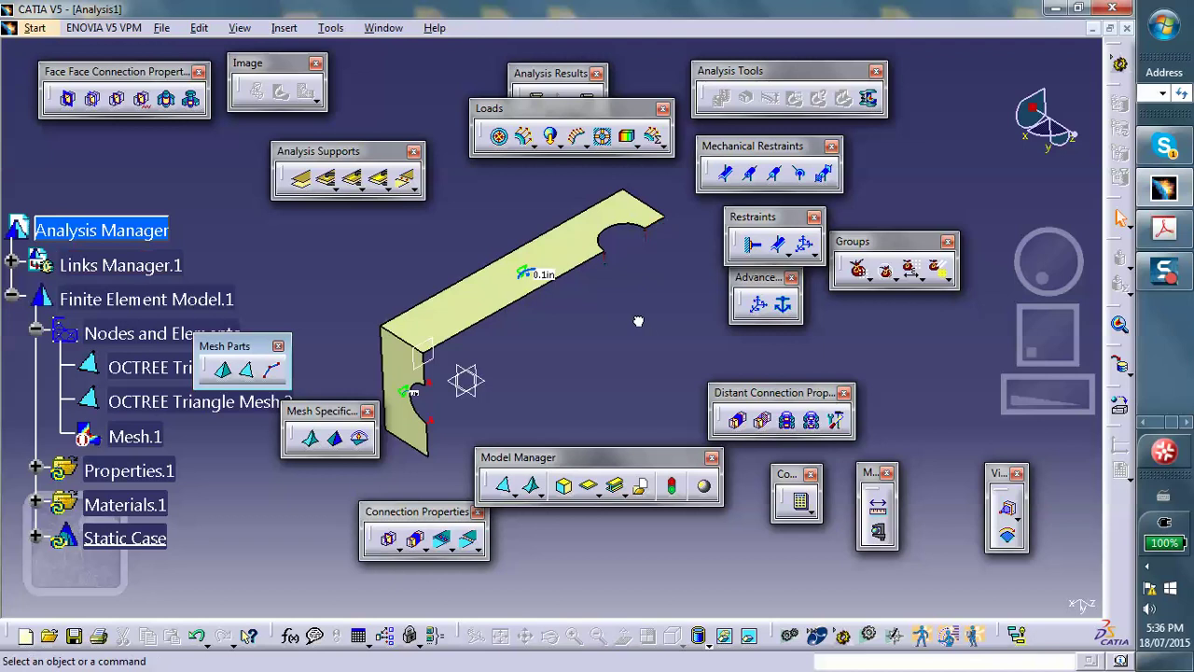
{"action": "left_click", "coordinate": [760, 307]}
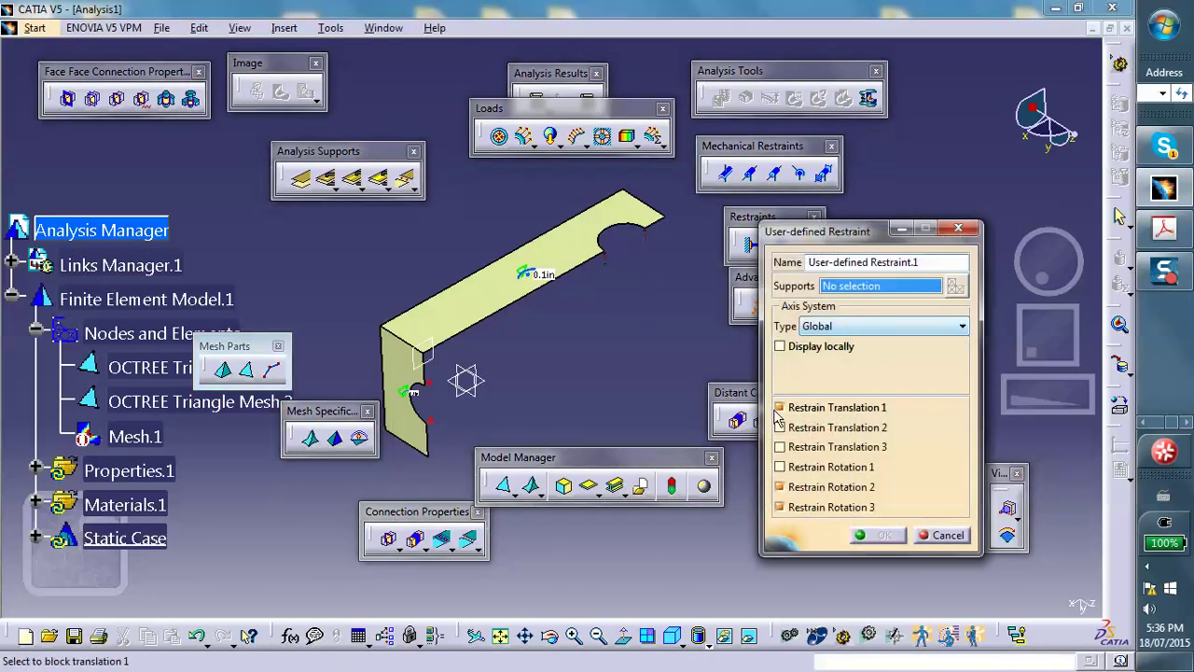
{"action": "left_click", "coordinate": [780, 486]}
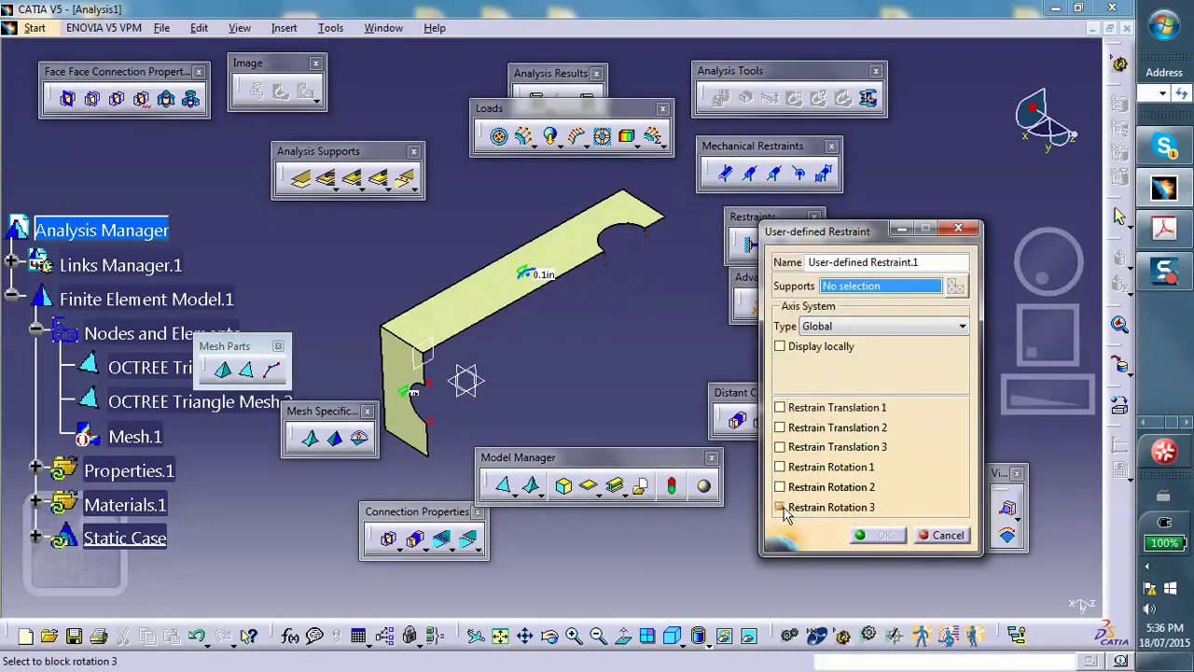
{"action": "left_click", "coordinate": [781, 507]}
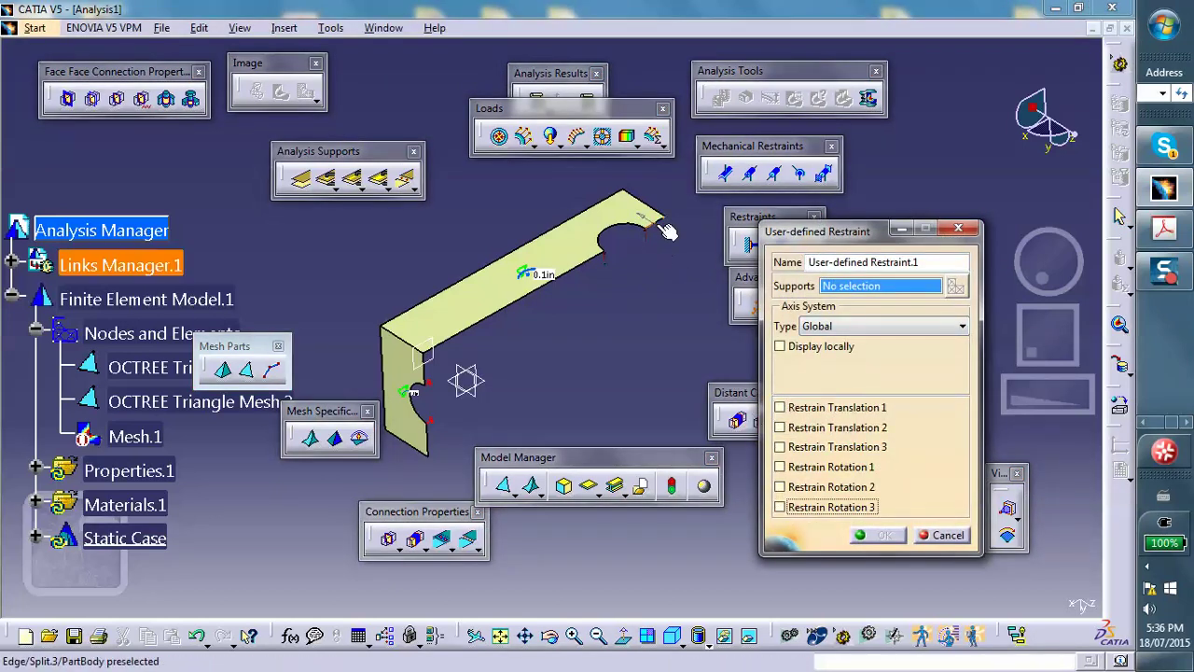
{"action": "left_click", "coordinate": [516, 304]}
{"action": "left_click", "coordinate": [520, 310]}
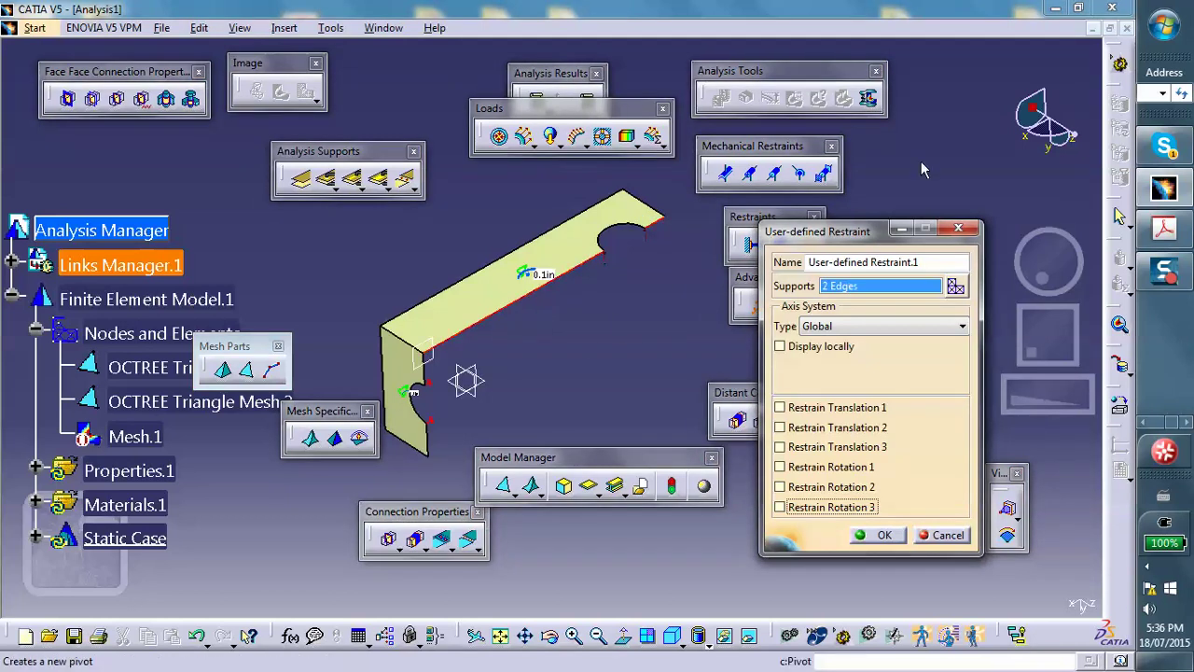
Restrain Translation 3, Rotation 1 and Rotation 2 on the horizontal surface's cut edges and create the restraint
{"action": "middle_click_drag", "start_coordinate": [570, 332], "coordinate": [607, 321]}
{"action": "scroll", "coordinate": [606, 321], "scroll_direction": "down", "scroll_amount": 2}
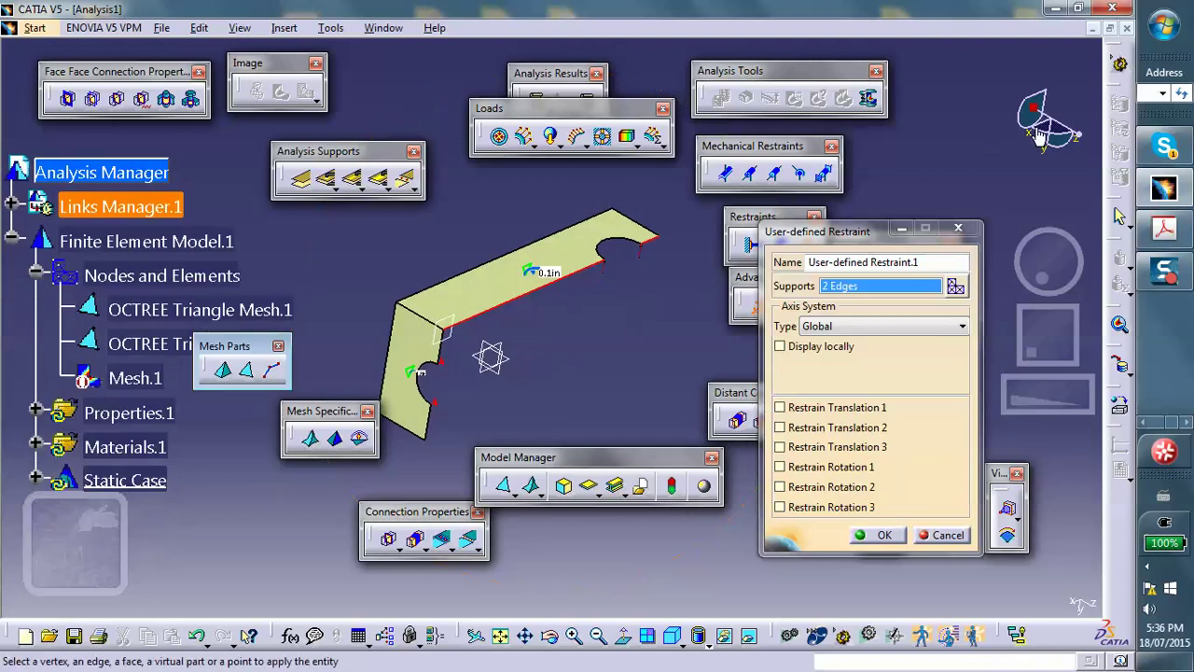
{"action": "left_click", "coordinate": [780, 447]}
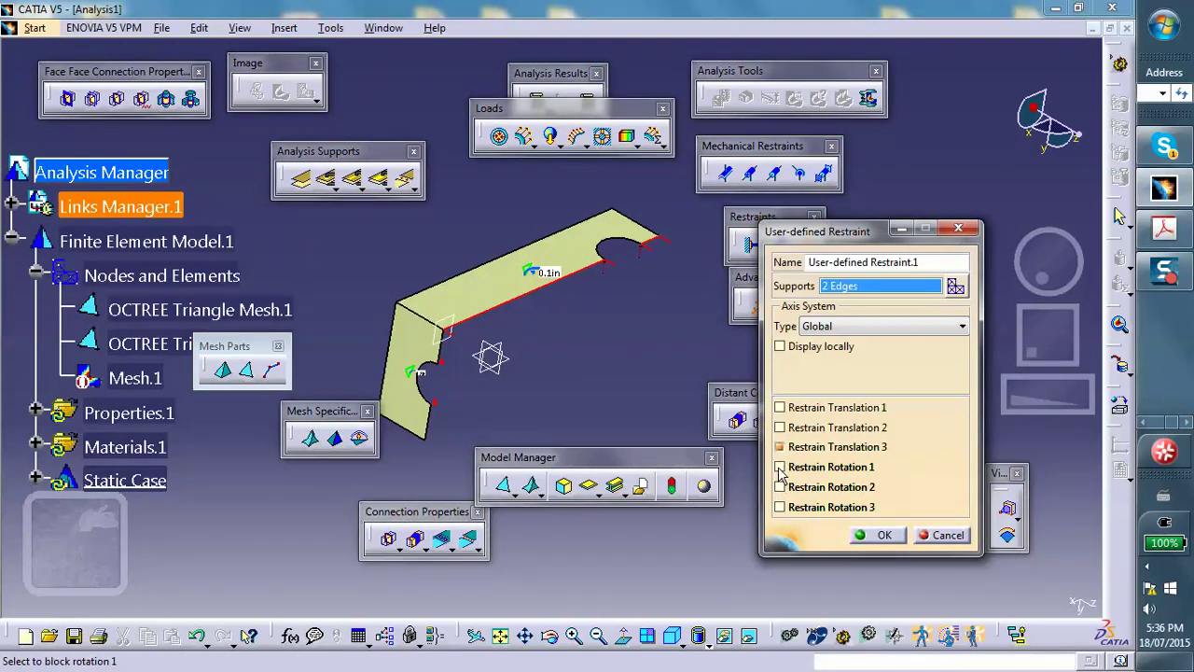
{"action": "left_click", "coordinate": [780, 467]}
{"action": "left_click", "coordinate": [780, 487]}
{"action": "left_click", "coordinate": [877, 535]}
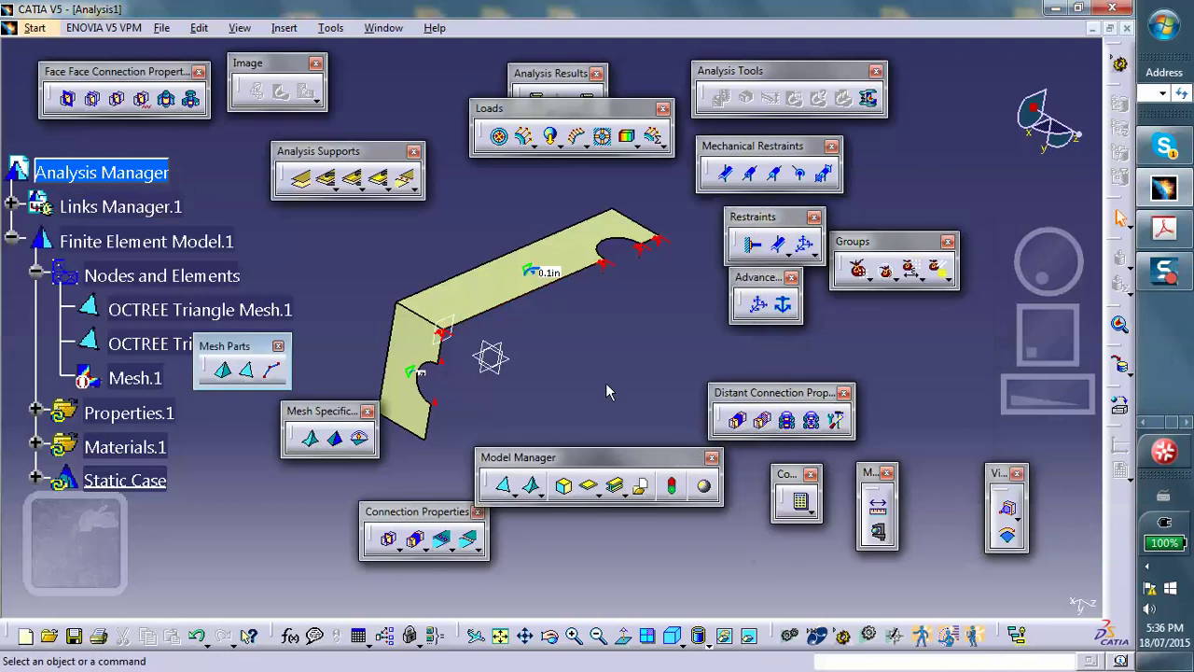
Start a second user-defined restraint with all directions cleared and the vertical surface's two straight cut edges as supports
{"action": "middle_click_drag", "start_coordinate": [606, 392], "coordinate": [655, 322]}
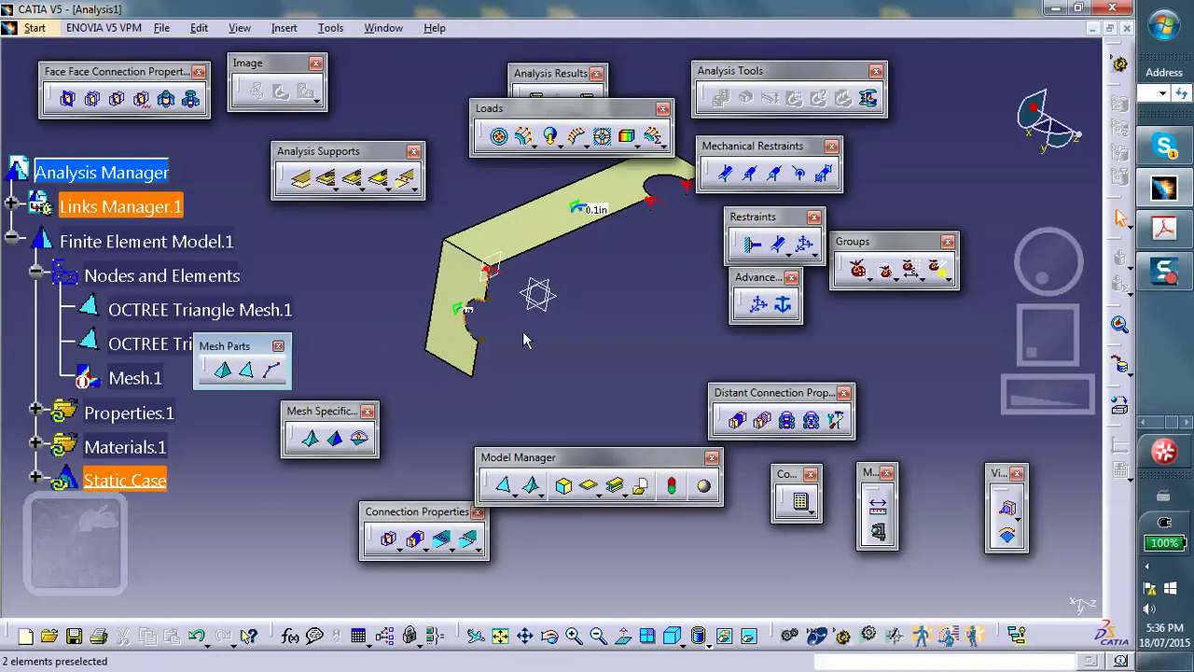
{"action": "left_click", "coordinate": [805, 244]}
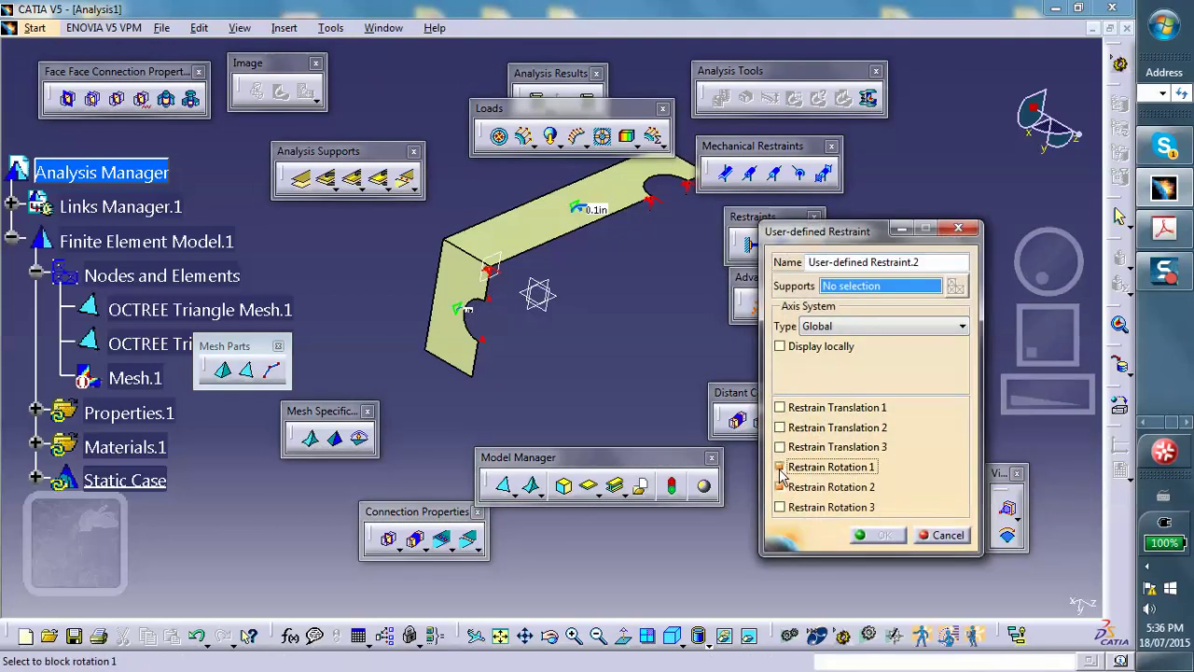
{"action": "middle_click_drag", "start_coordinate": [593, 342], "coordinate": [578, 258]}
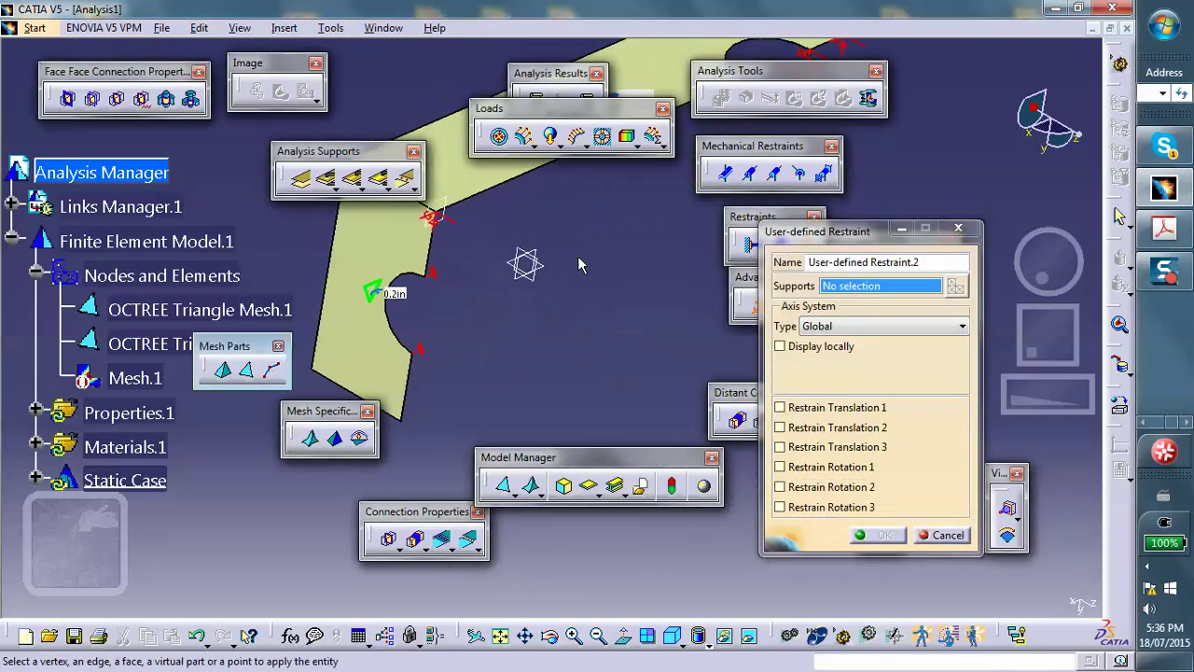
{"action": "left_click", "coordinate": [471, 278]}
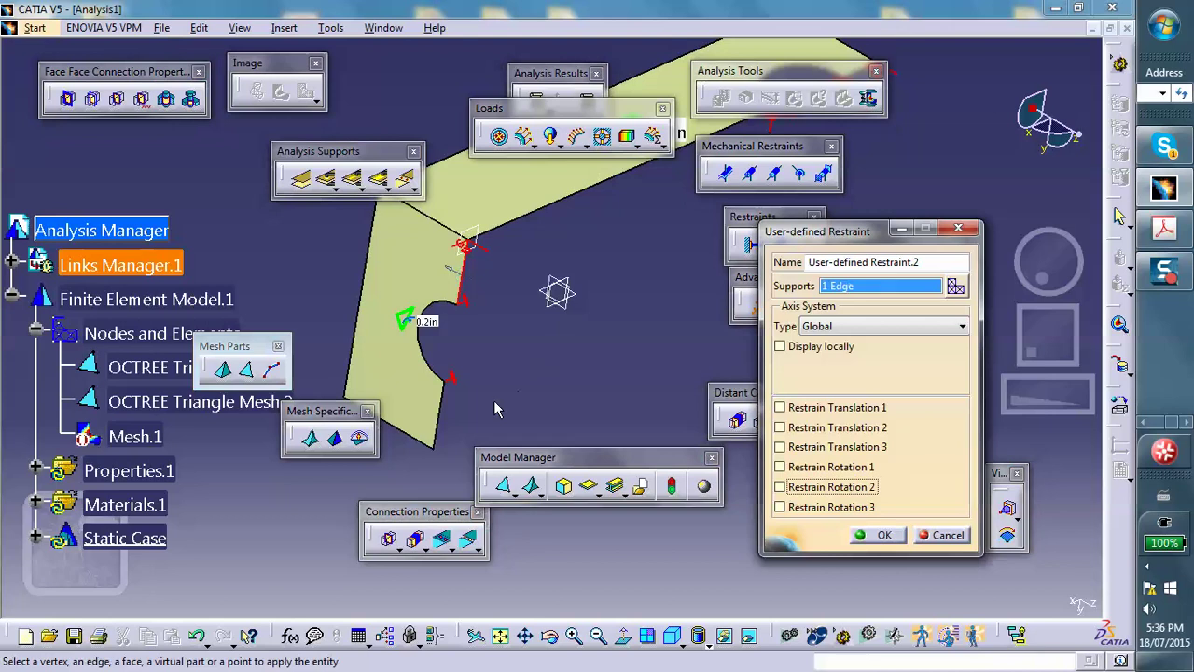
{"action": "left_click", "coordinate": [447, 426]}
Restrain Translation 3, Rotation 1 and Rotation 2 on the vertical surface's two straight cut edges and create the restraint
{"action": "middle_click_drag", "start_coordinate": [914, 131], "coordinate": [965, 143]}
{"action": "scroll", "coordinate": [964, 142], "scroll_direction": "up", "scroll_amount": 1}
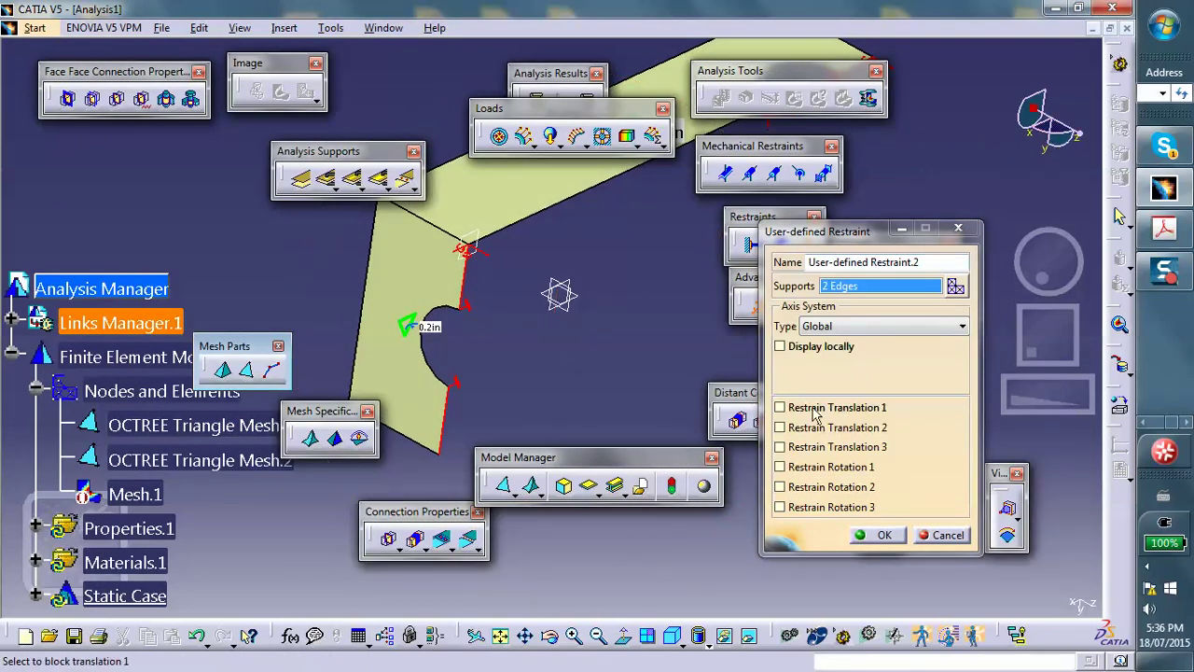
{"action": "left_click", "coordinate": [780, 447]}
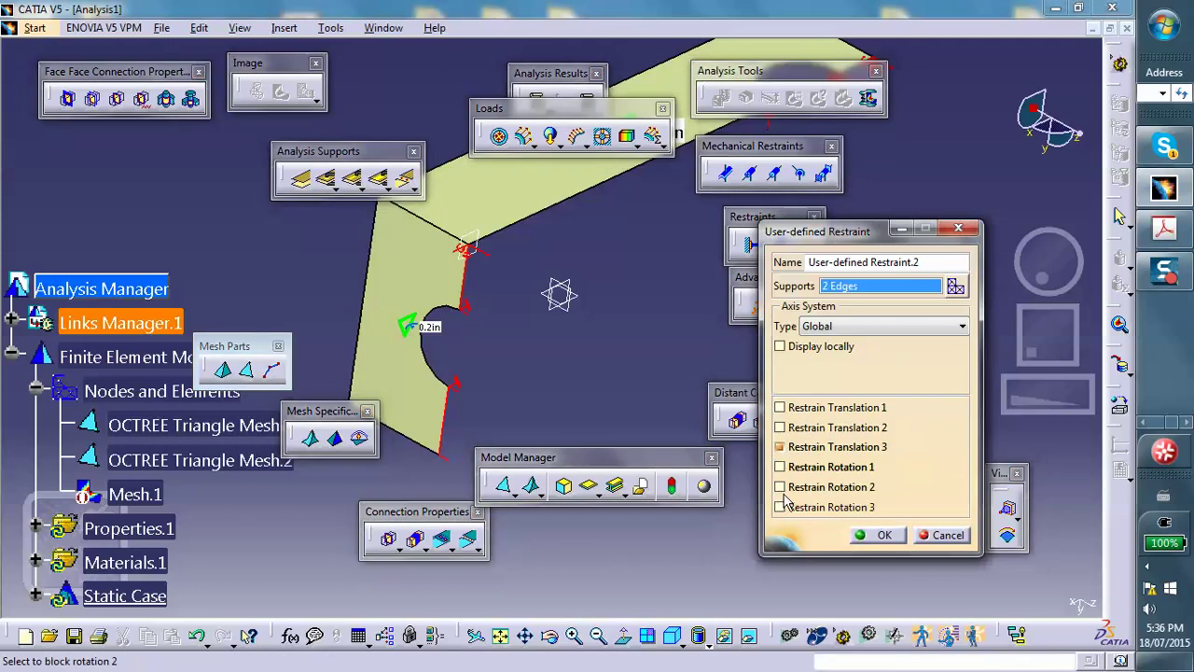
{"action": "left_click", "coordinate": [780, 487]}
{"action": "left_click", "coordinate": [780, 466]}
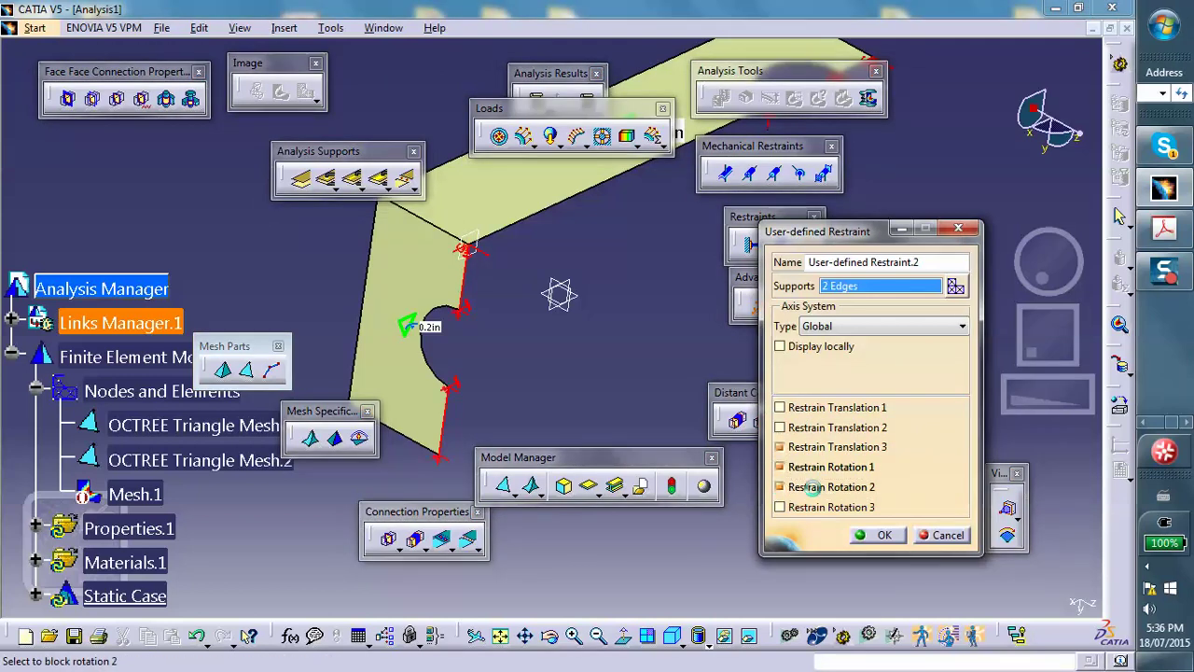
{"action": "left_click", "coordinate": [882, 536]}
Examine the restrained cut edges and the corner where the horizontal and vertical half surfaces meet
{"action": "middle_click_drag", "start_coordinate": [630, 331], "coordinate": [652, 389]}
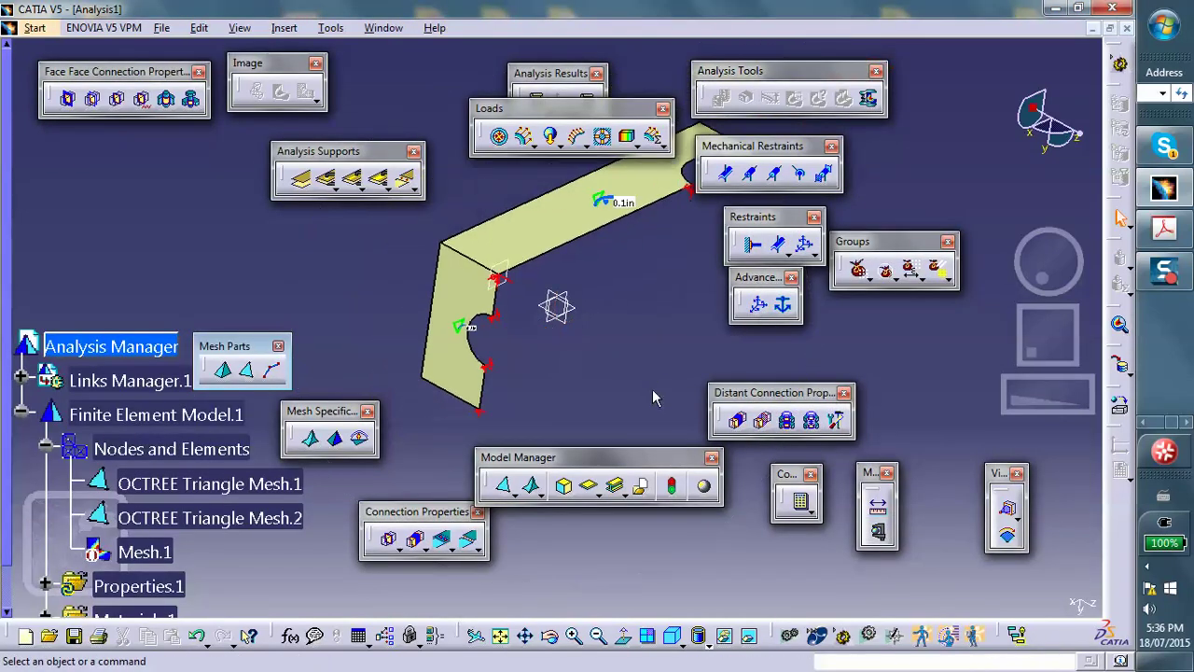
{"action": "middle_click_drag", "start_coordinate": [656, 263], "coordinate": [637, 317]}
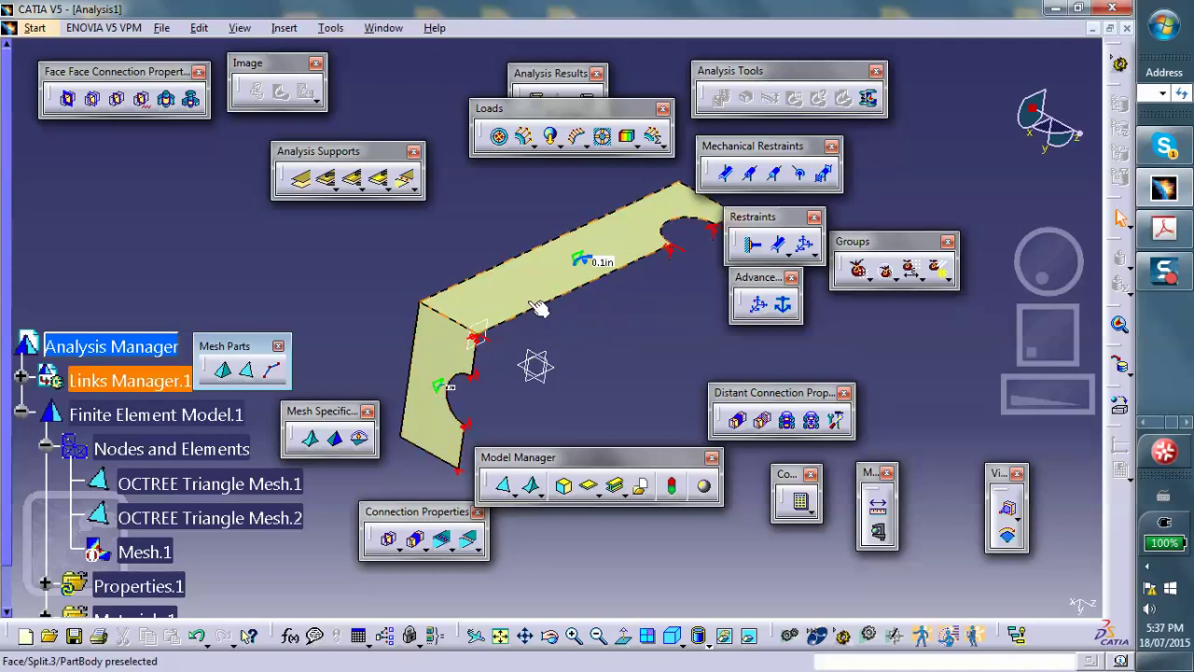
{"action": "middle_click_drag", "start_coordinate": [594, 348], "coordinate": [573, 313]}
{"action": "scroll", "coordinate": [562, 352], "scroll_direction": "up", "scroll_amount": 1}
{"action": "middle_click_drag", "start_coordinate": [529, 351], "coordinate": [583, 292]}
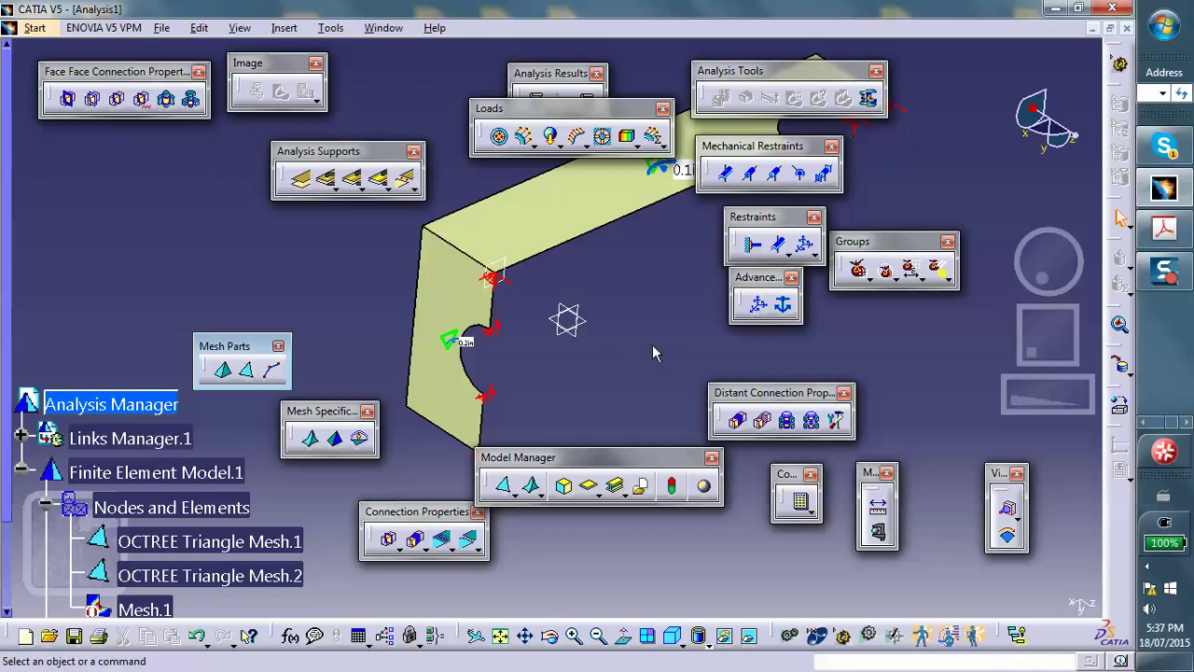
{"action": "middle_click_drag", "start_coordinate": [644, 339], "coordinate": [645, 364]}
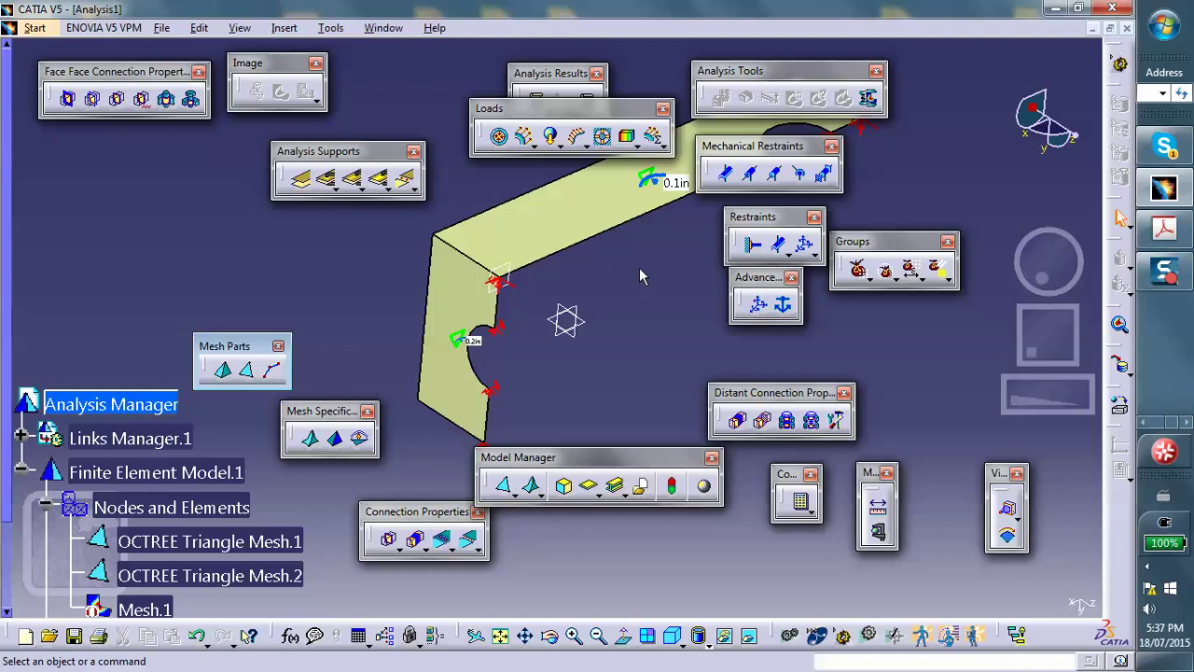
{"action": "middle_click_drag", "start_coordinate": [656, 262], "coordinate": [603, 298]}
{"action": "scroll", "coordinate": [629, 291], "scroll_direction": "down", "scroll_amount": 1}
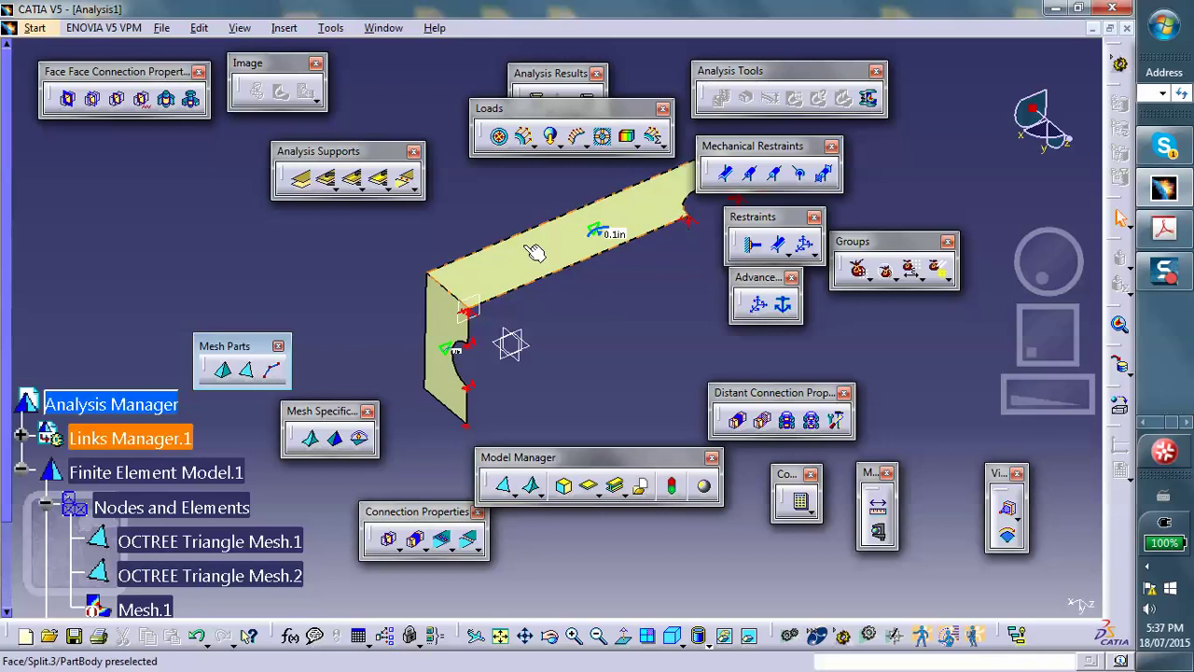
Create a general analysis connection with the horizontal face as first component and the vertical face as second component
{"action": "left_click", "coordinate": [305, 186]}
{"action": "left_click", "coordinate": [530, 263]}
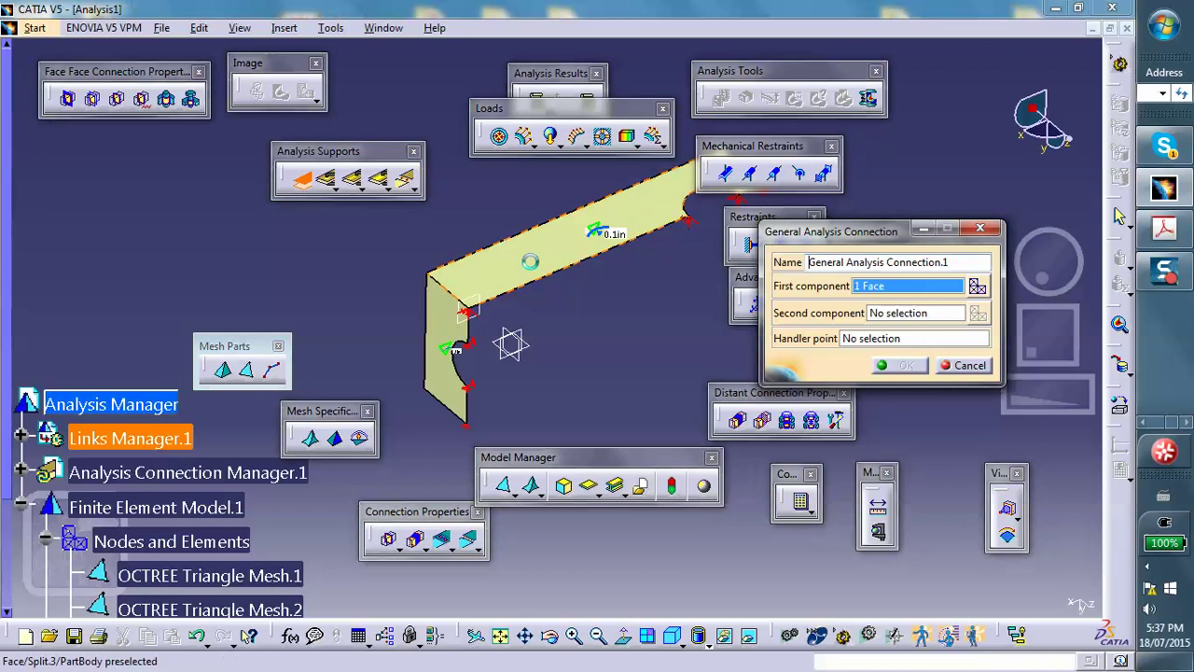
{"action": "left_click", "coordinate": [911, 313]}
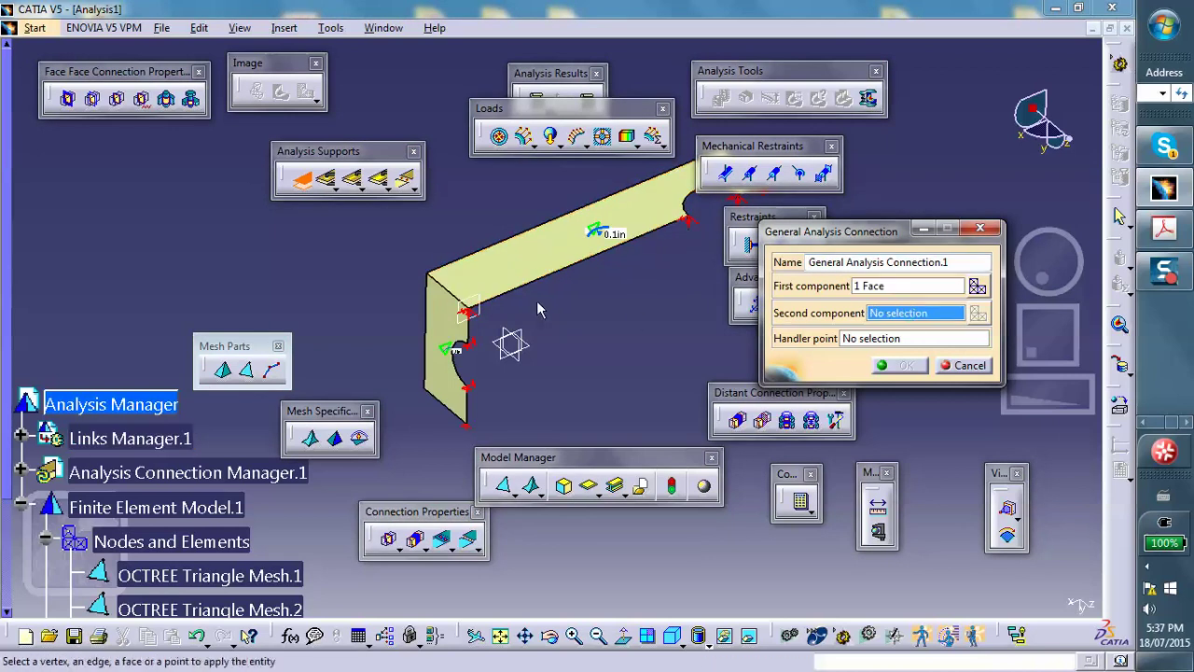
{"action": "left_click", "coordinate": [448, 331]}
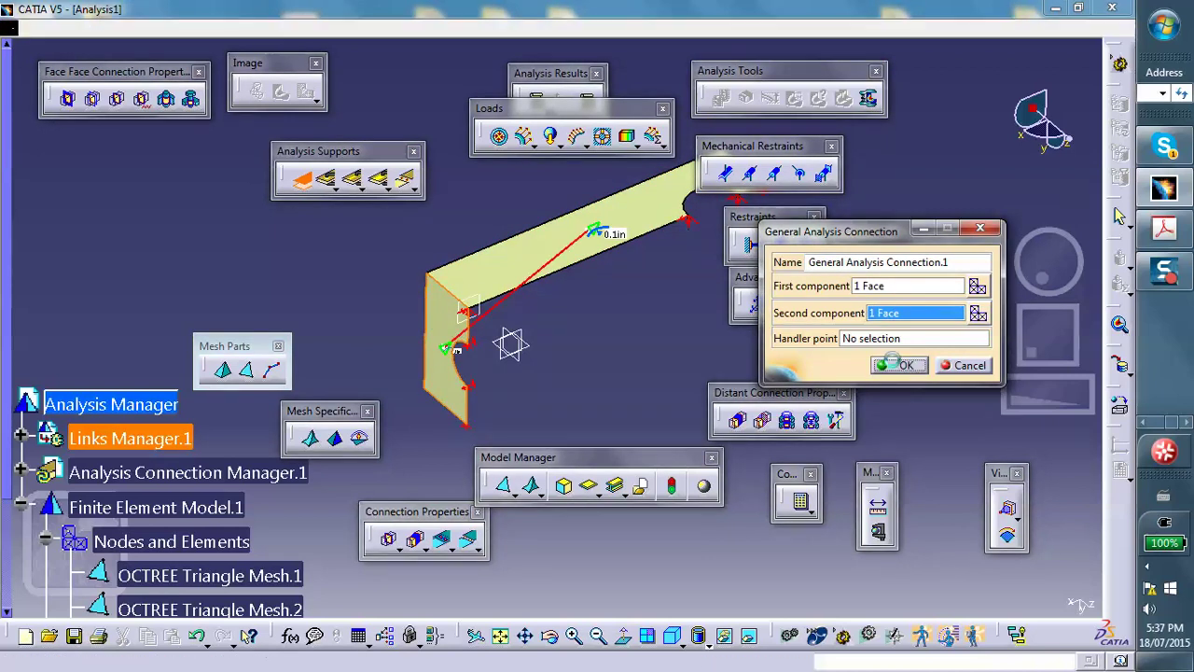
{"action": "left_click", "coordinate": [896, 364]}
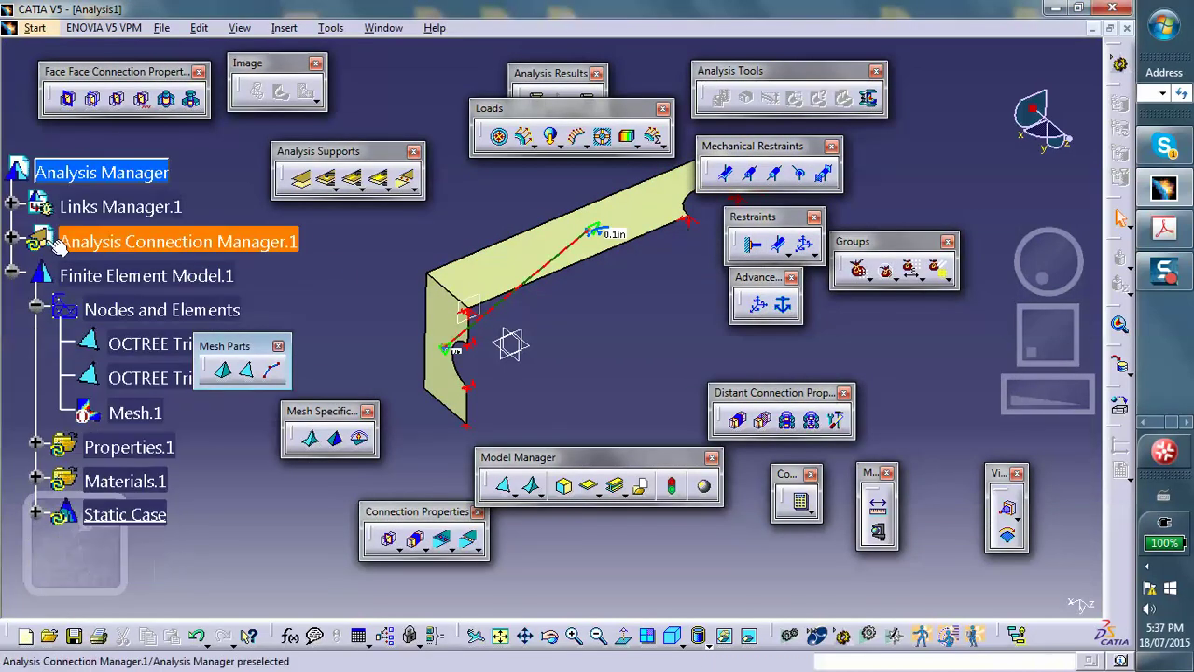
Apply a fastened connection property to the general analysis connection between the two faces
{"action": "left_click", "coordinate": [11, 238]}
{"action": "left_click", "coordinate": [34, 273]}
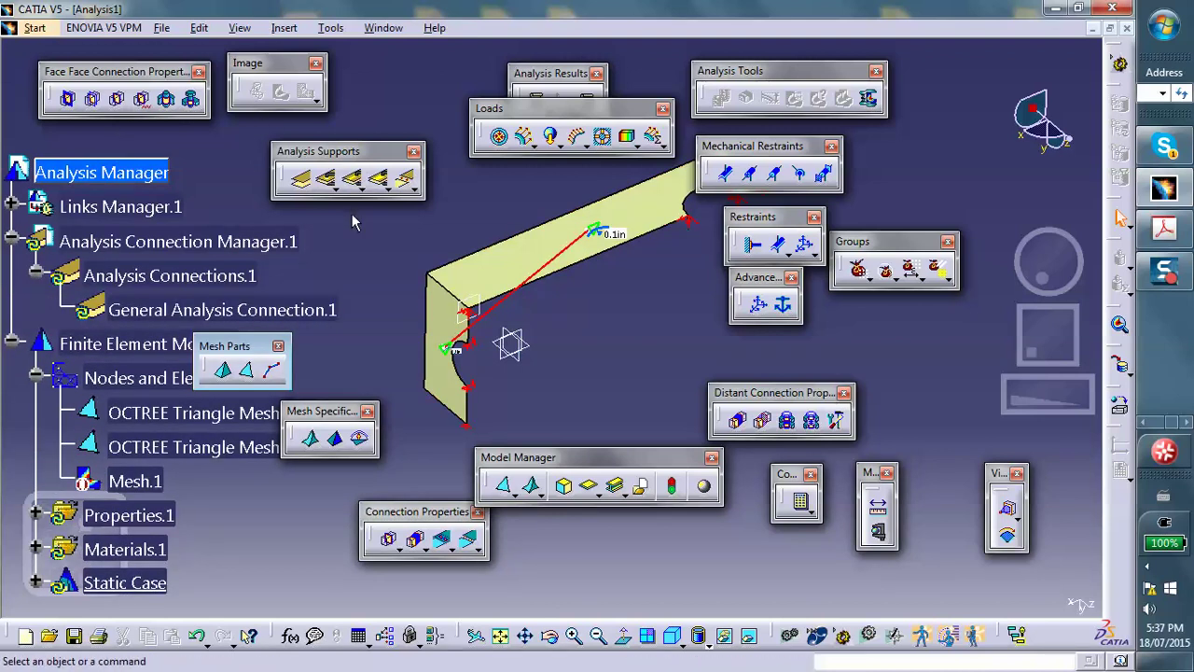
{"action": "left_click", "coordinate": [117, 99]}
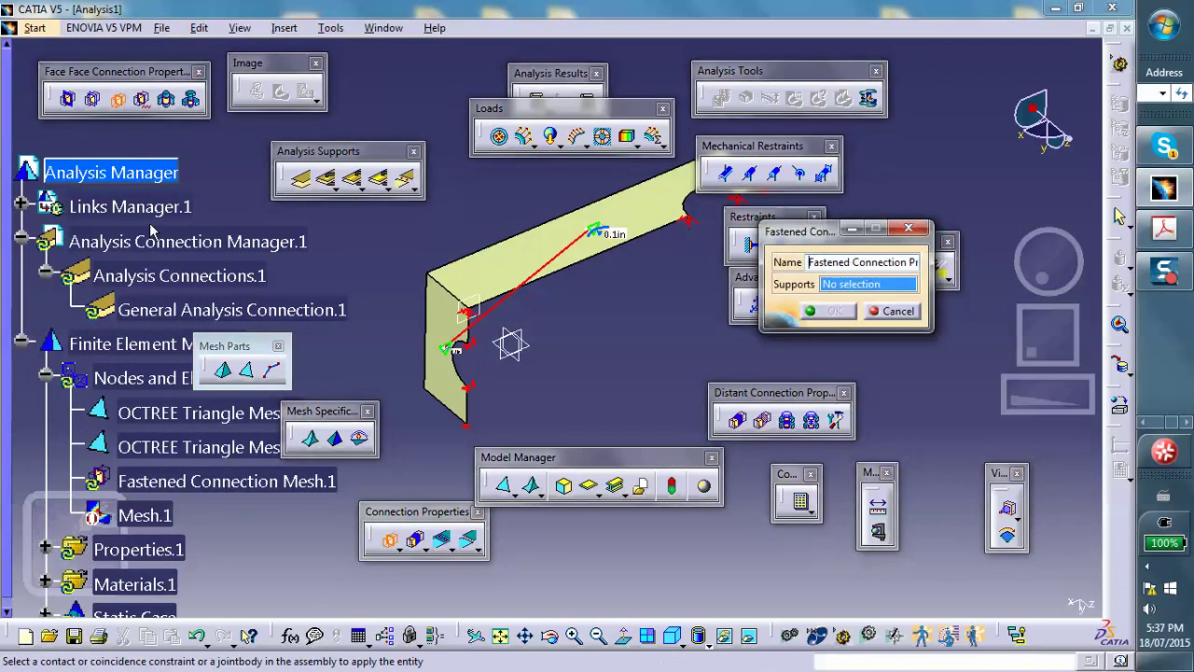
{"action": "left_click", "coordinate": [205, 308]}
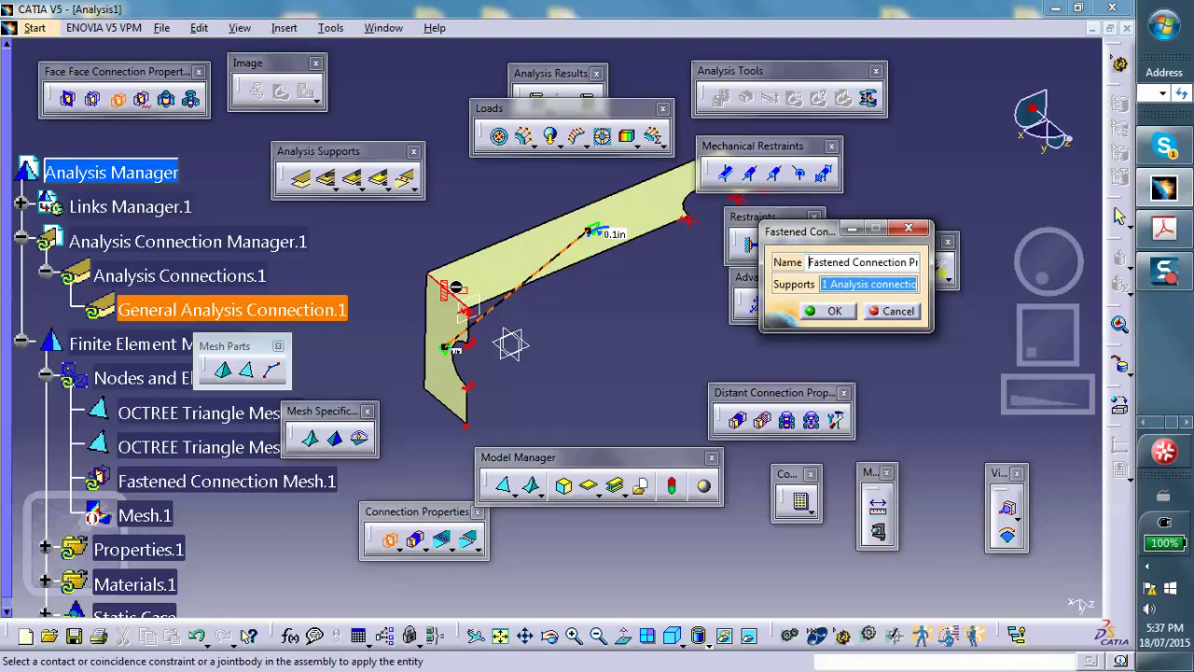
{"action": "left_click", "coordinate": [829, 310]}
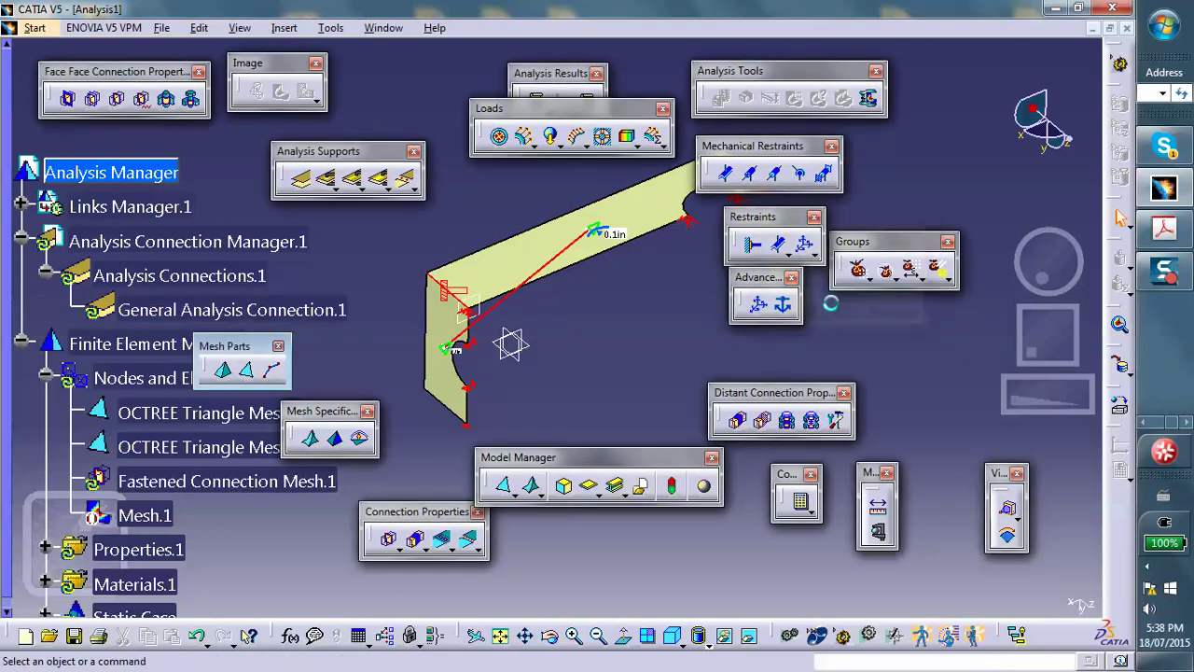
Compute the static case and display its Von Mises stress image
{"action": "left_click", "coordinate": [804, 512]}
{"action": "left_click", "coordinate": [537, 416]}
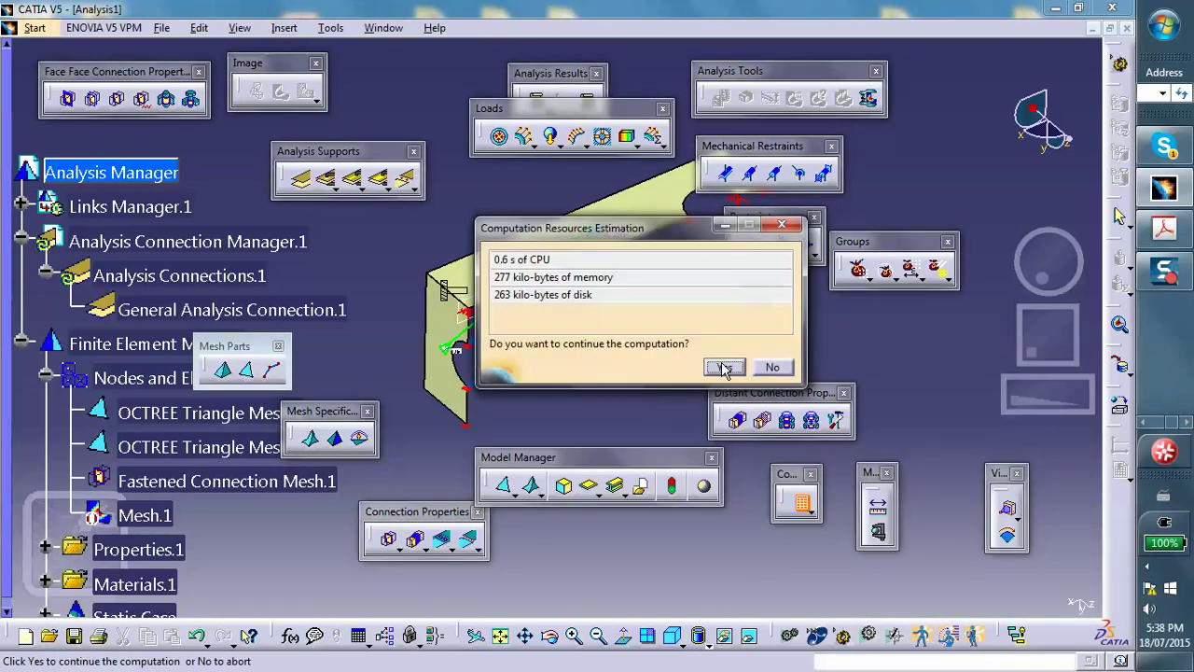
{"action": "left_click", "coordinate": [724, 368]}
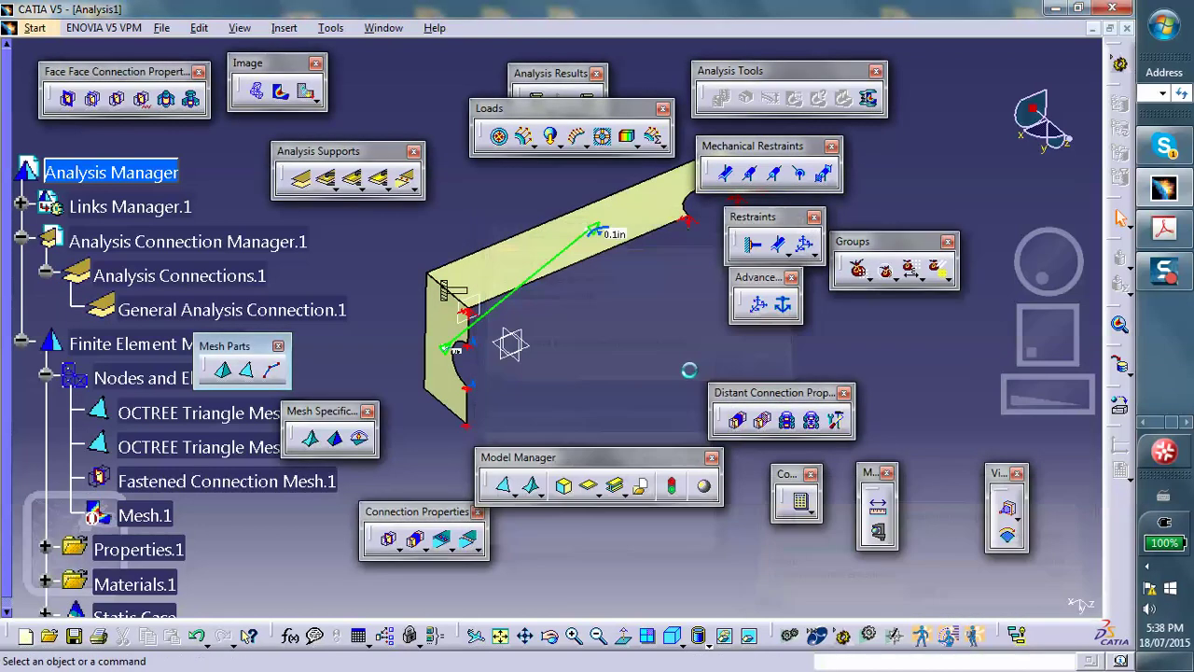
{"action": "left_click", "coordinate": [281, 92]}
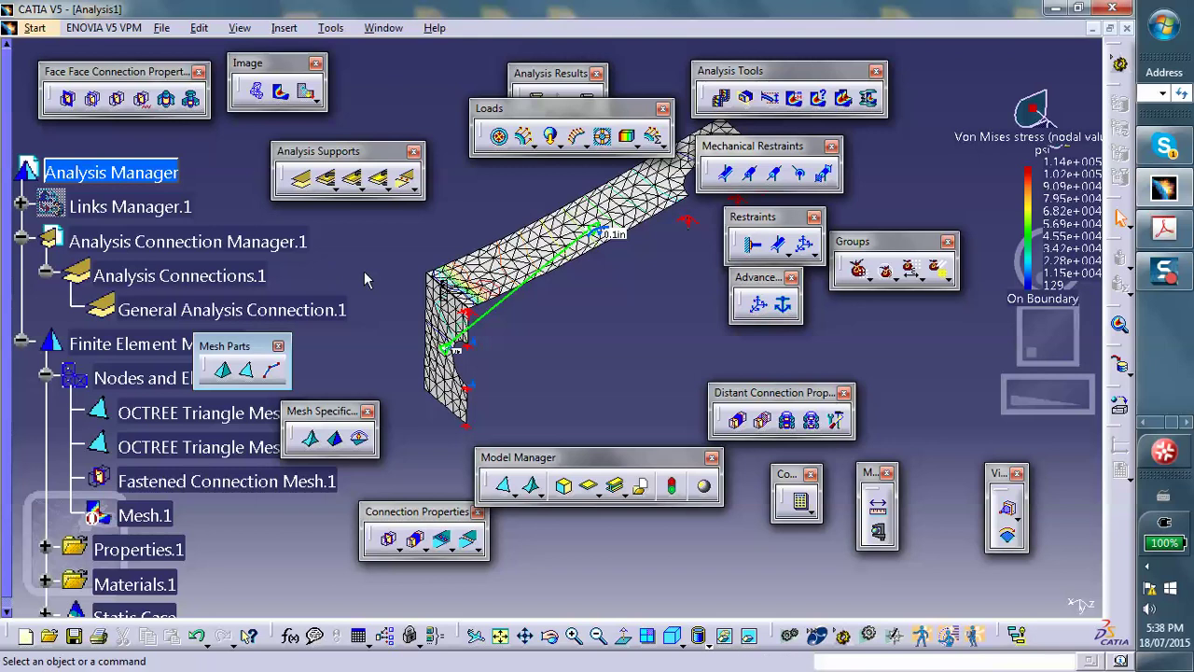
Move the Von Mises stress colour legend down and closer to the model
{"action": "scroll", "coordinate": [382, 266], "scroll_direction": "down", "scroll_amount": 3}
{"action": "scroll", "coordinate": [383, 267], "scroll_direction": "down", "scroll_amount": 1}
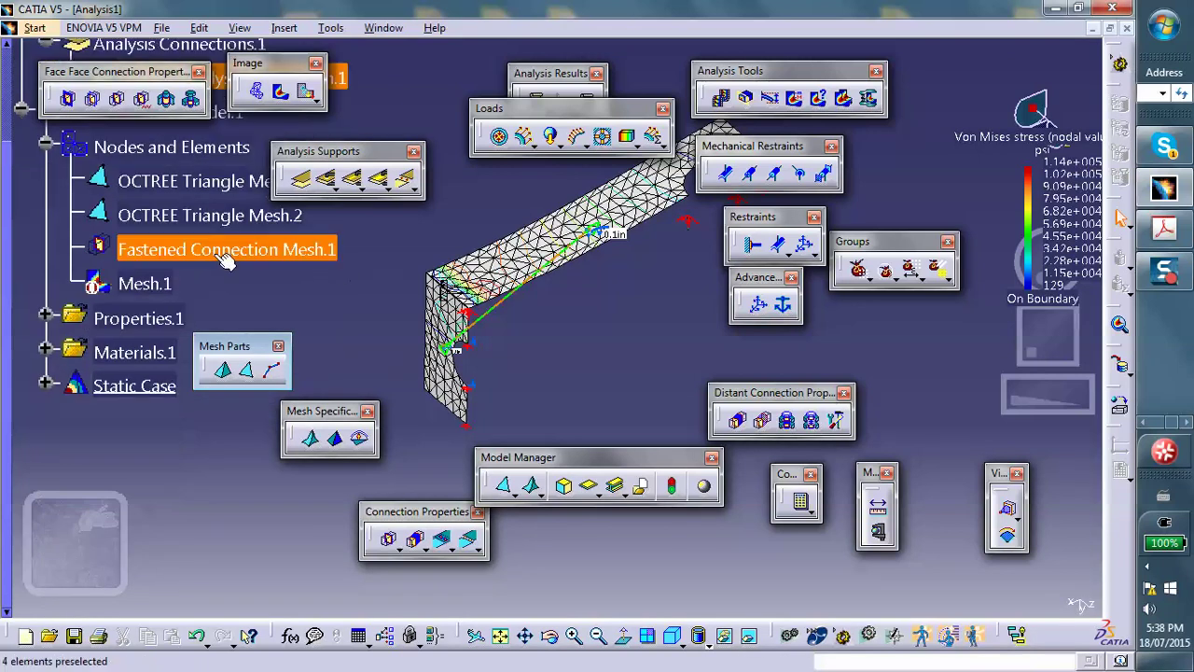
{"action": "middle_click_drag", "start_coordinate": [929, 188], "coordinate": [919, 195]}
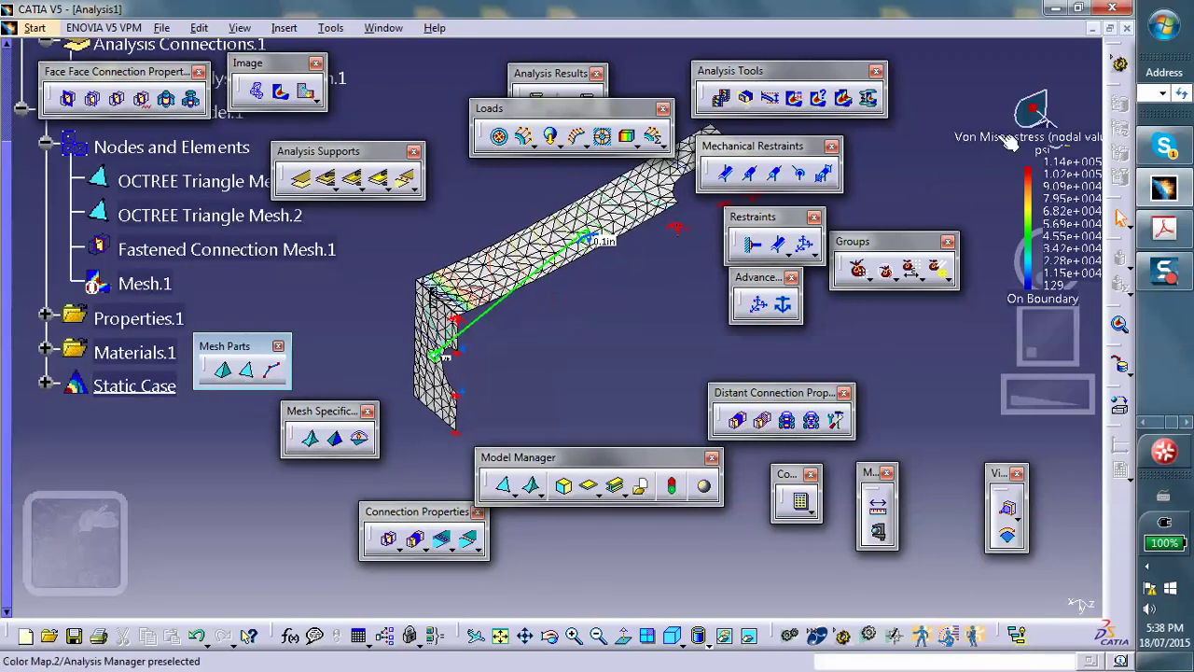
{"action": "middle_click_drag", "start_coordinate": [1031, 177], "coordinate": [986, 238]}
{"action": "left_click", "coordinate": [1022, 198]}
{"action": "middle_click_drag", "start_coordinate": [1023, 198], "coordinate": [963, 267]}
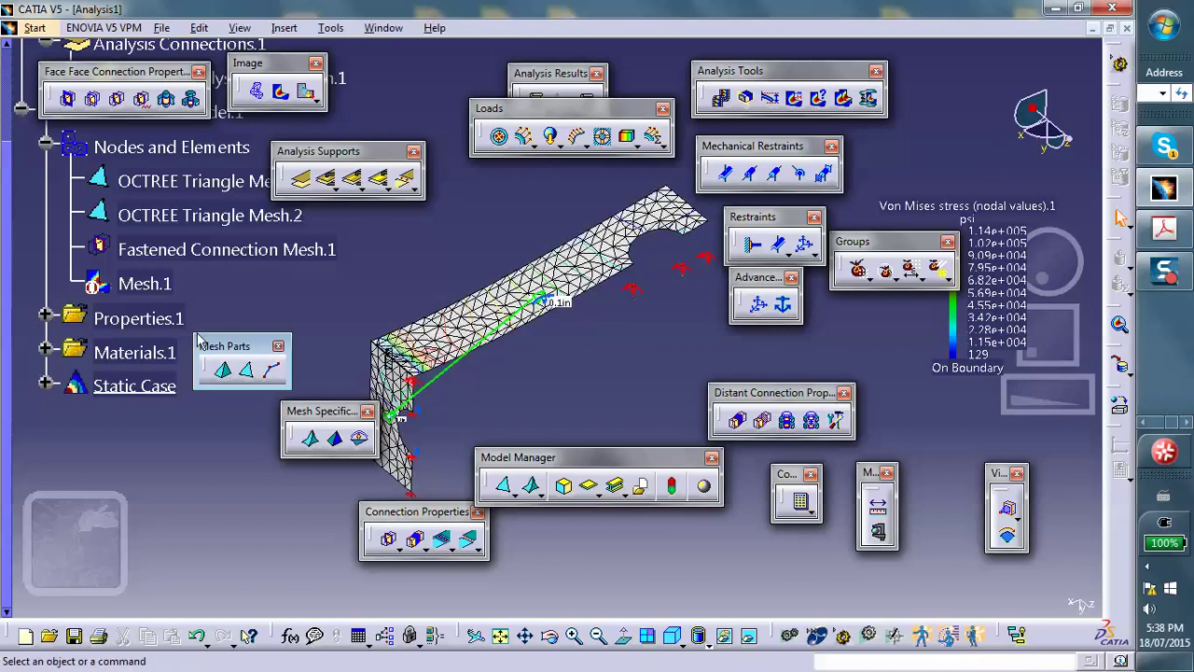
Set the Y component of the static case's distributed force to 50 lbf
{"action": "scroll", "coordinate": [99, 303], "scroll_direction": "down", "scroll_amount": 3}
{"action": "left_click", "coordinate": [47, 269]}
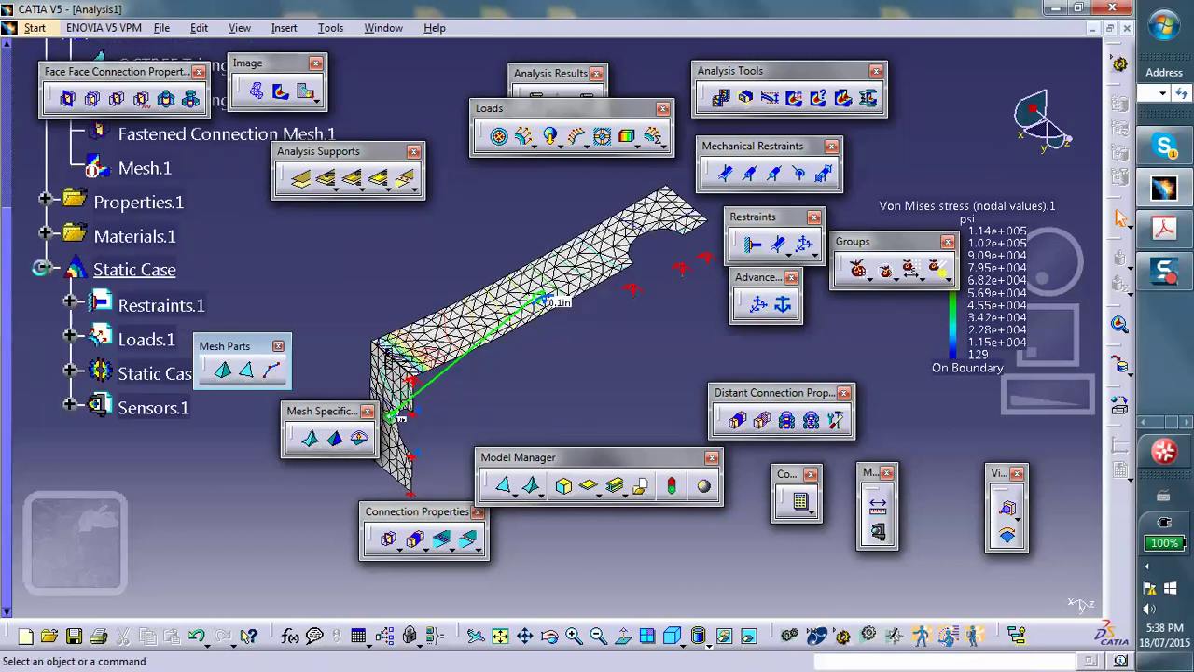
{"action": "left_click", "coordinate": [70, 340]}
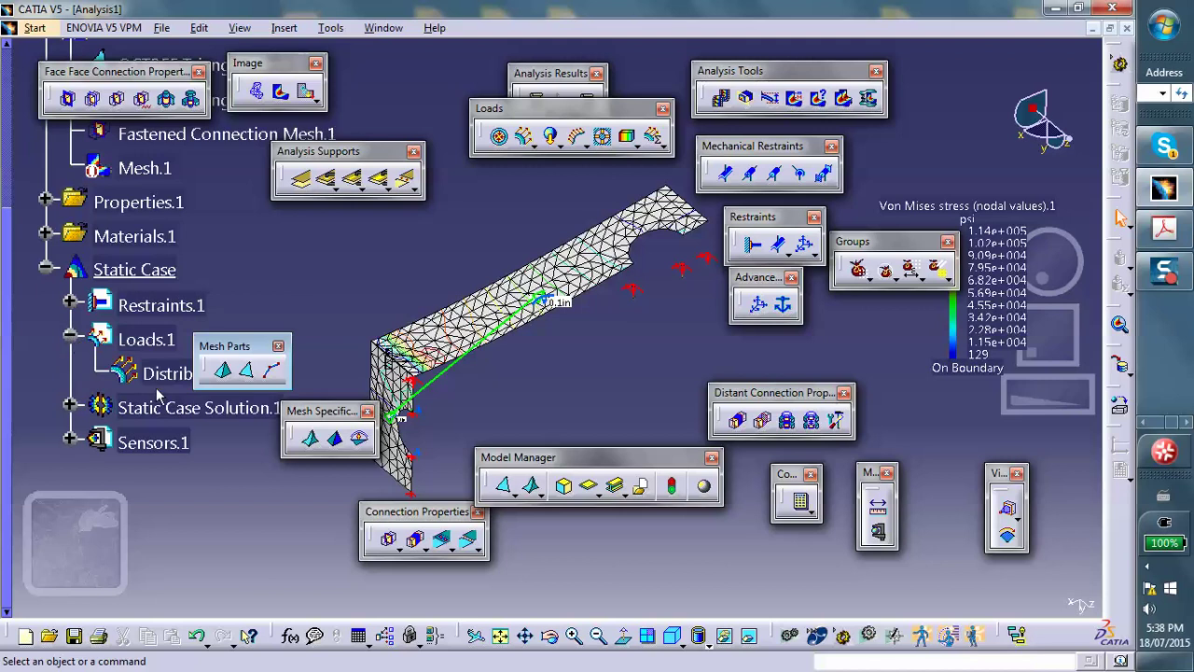
{"action": "double_click", "coordinate": [167, 375]}
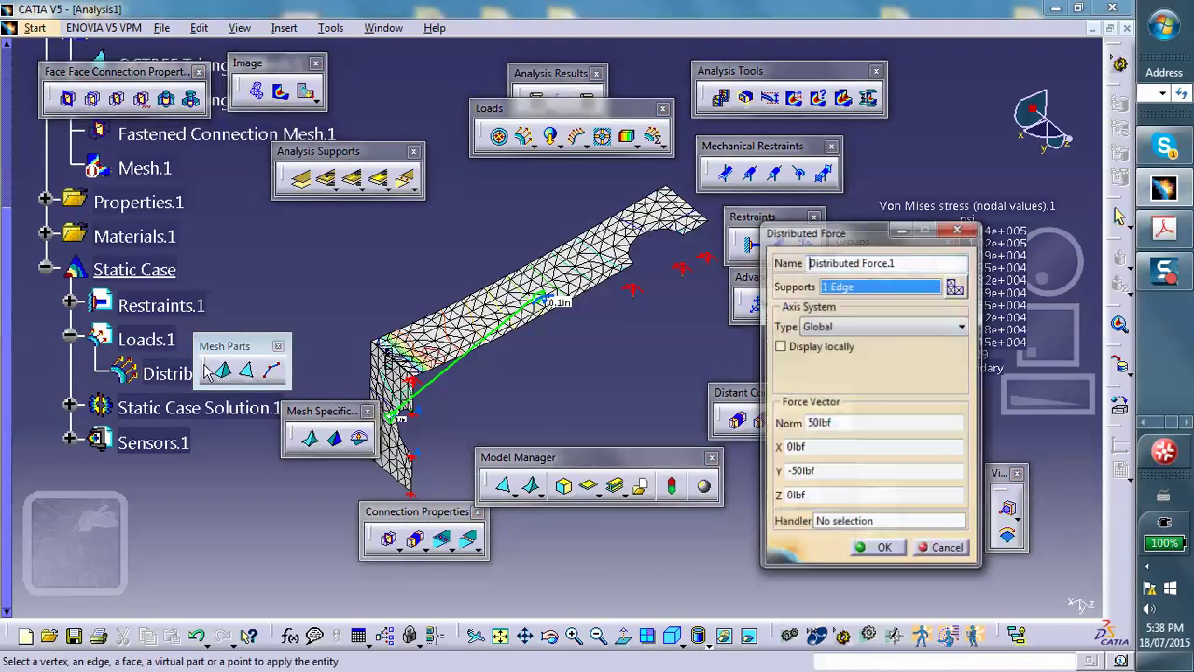
{"action": "left_click", "coordinate": [792, 473]}
{"action": "key", "text": "BackSpace"}
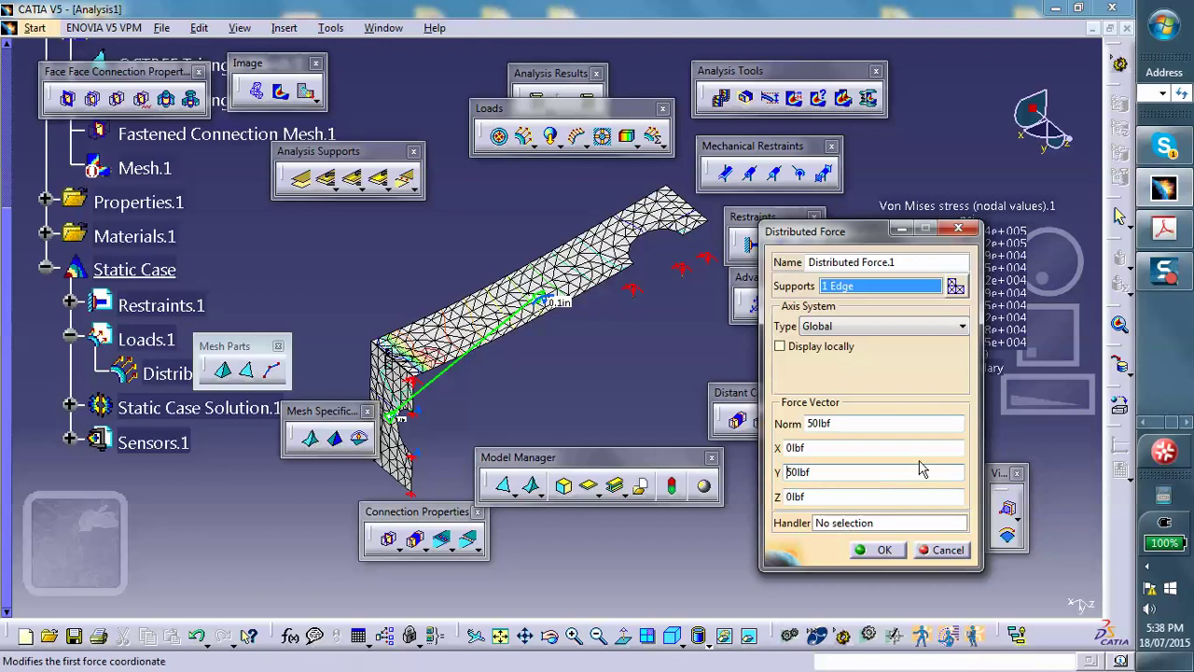
{"action": "left_click", "coordinate": [885, 550]}
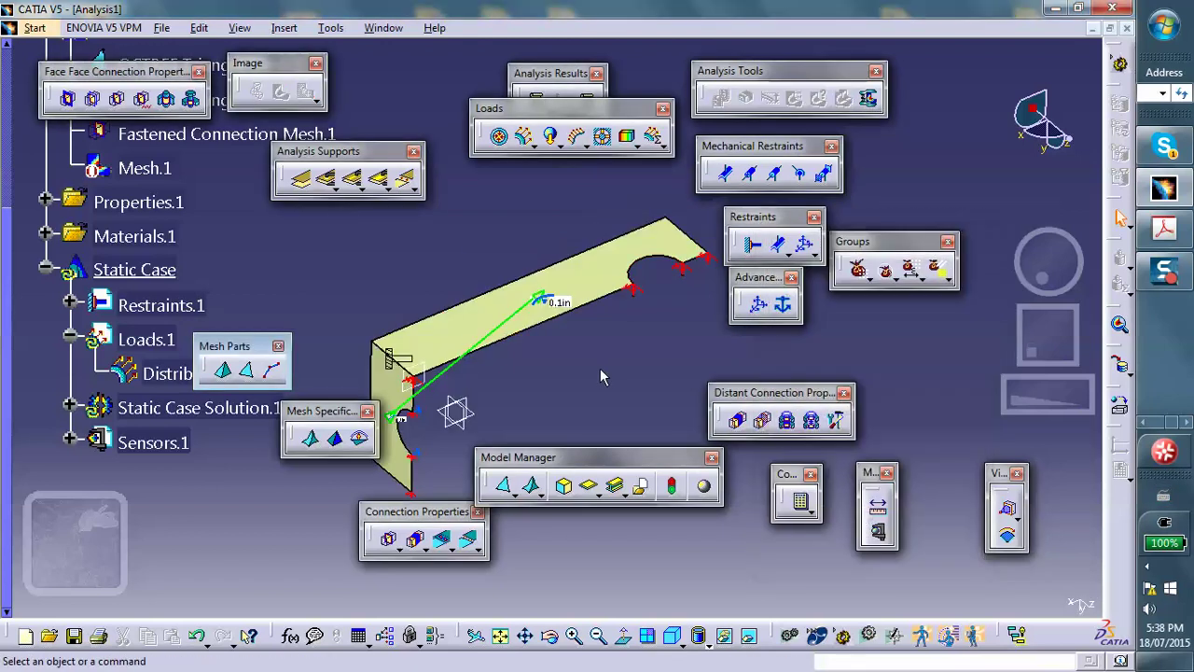
Recompute the static case and animate its deformed mesh image
{"action": "left_click", "coordinate": [800, 505]}
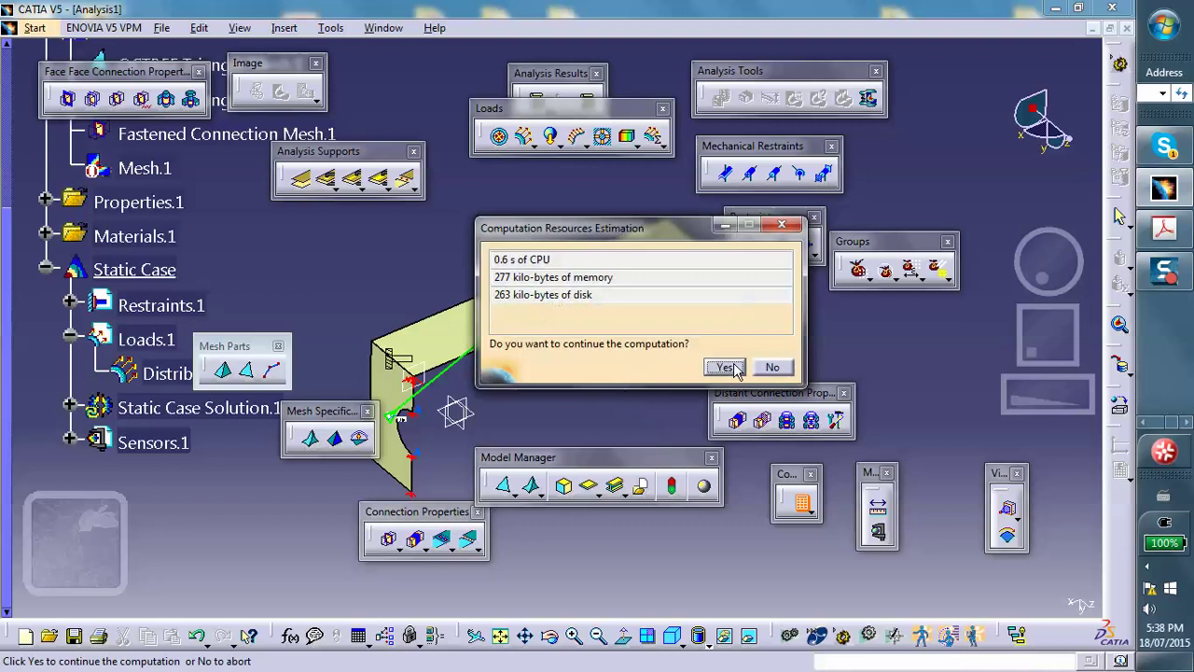
{"action": "left_click", "coordinate": [730, 365]}
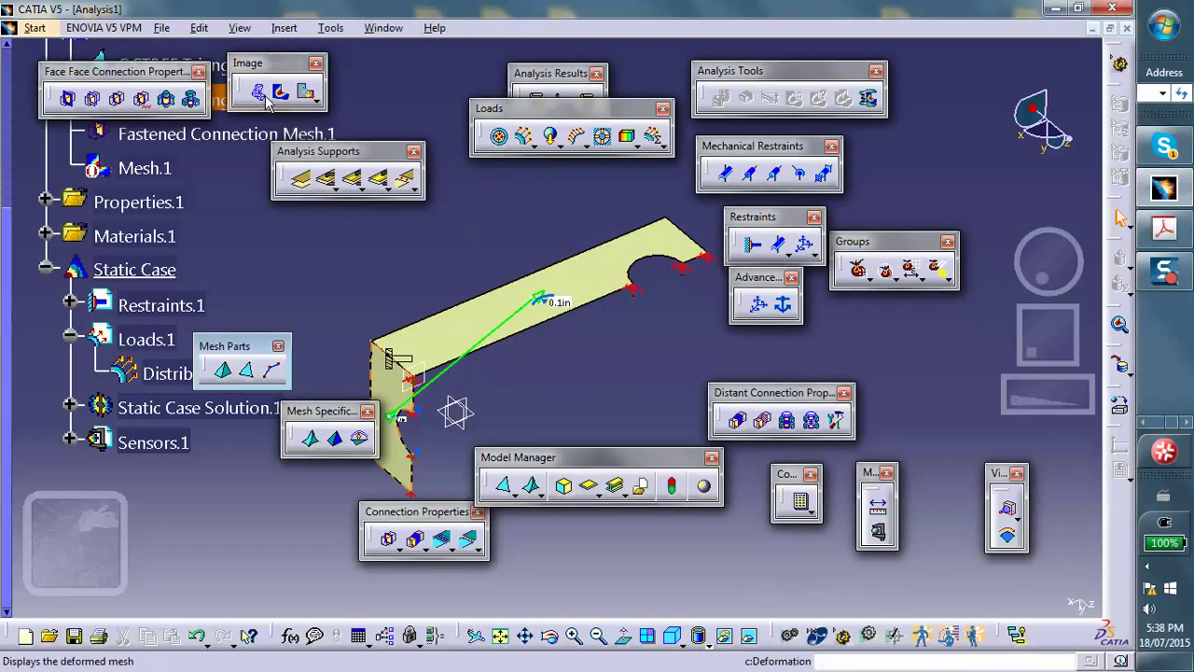
{"action": "left_click", "coordinate": [253, 90]}
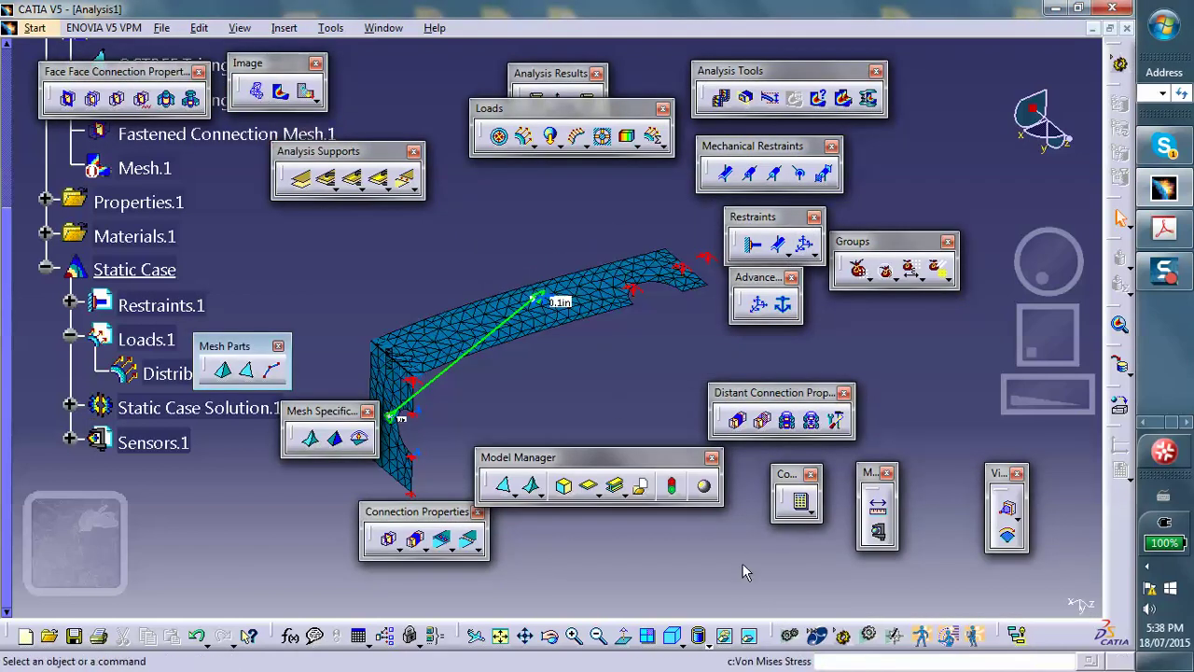
{"action": "left_click", "coordinate": [732, 101]}
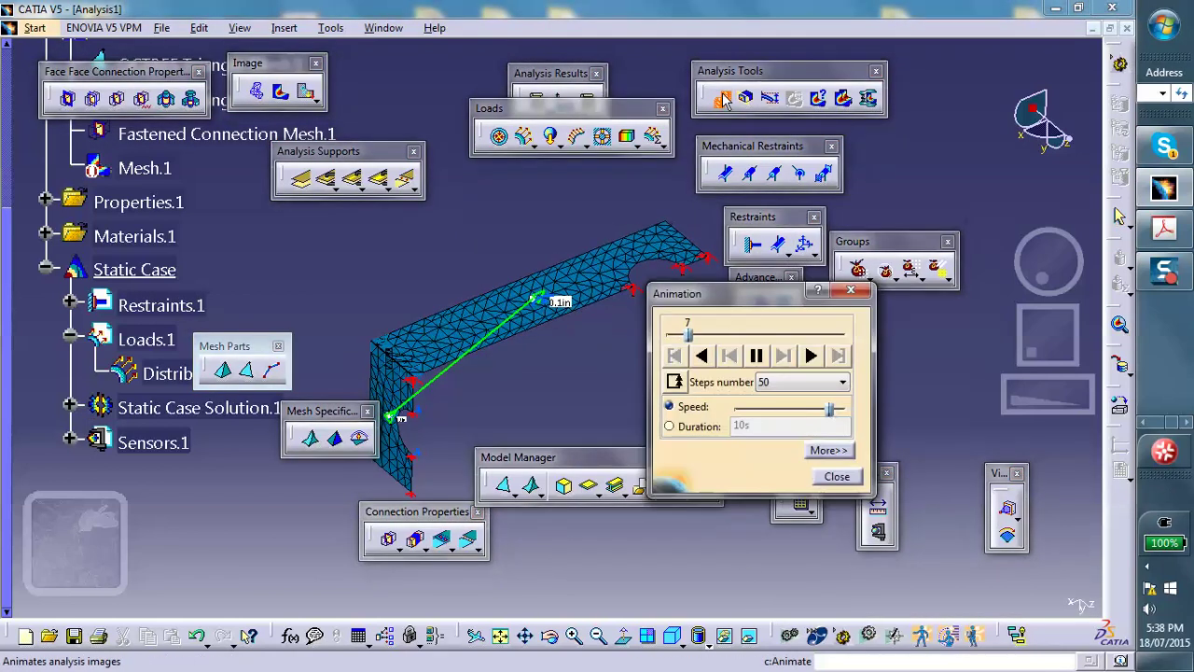
{"action": "left_click", "coordinate": [837, 476]}
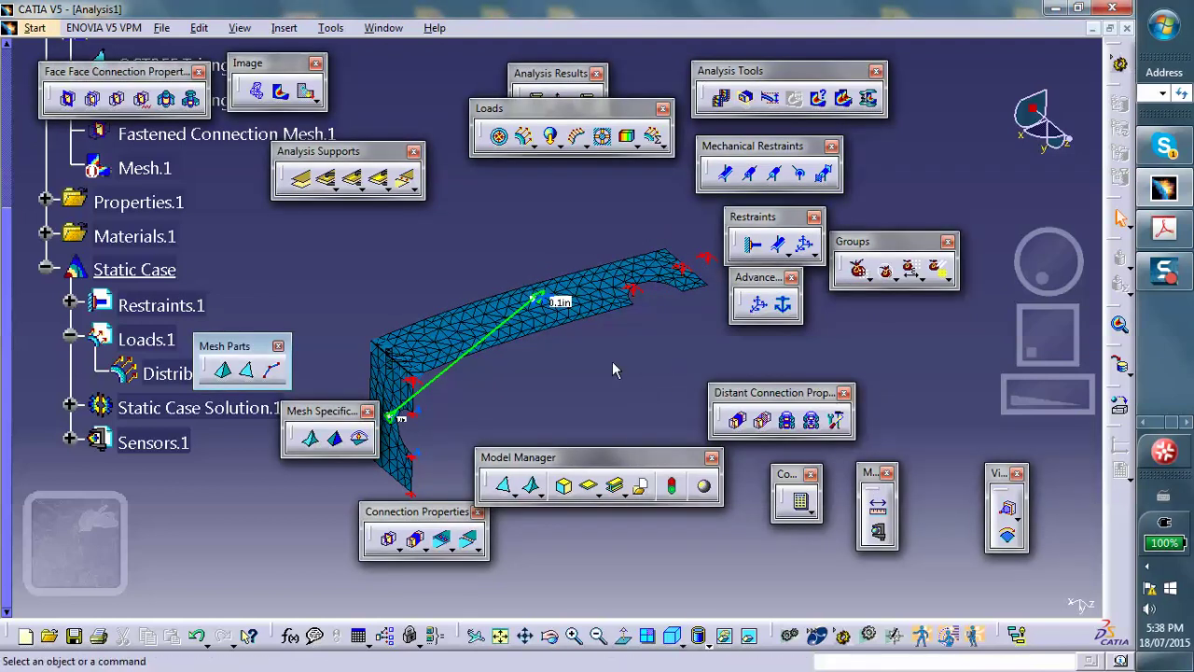